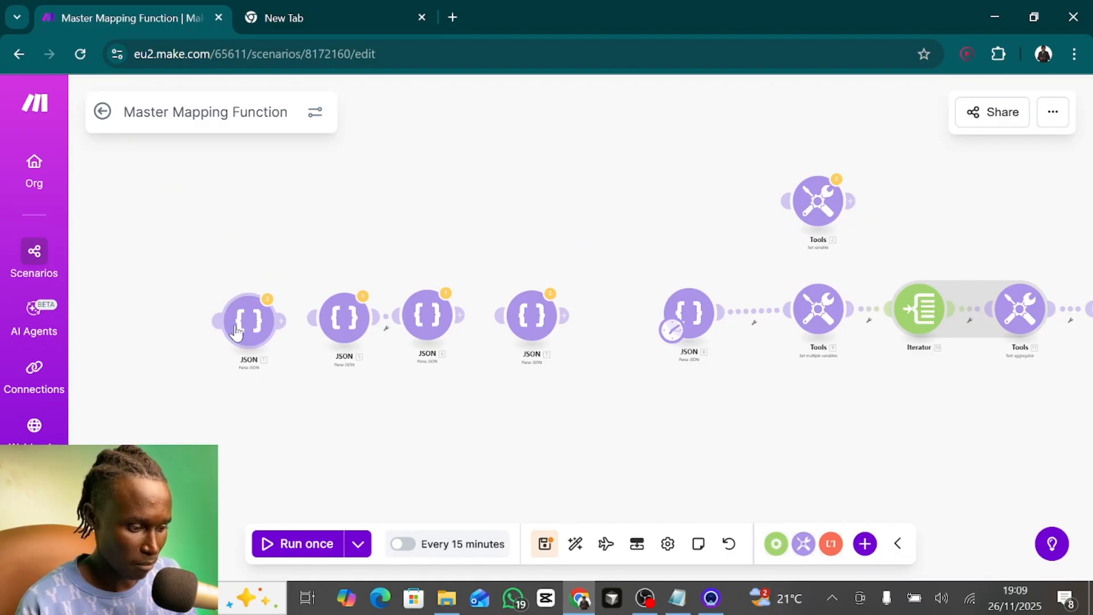
- Open the first JSON module's settings and read through its JSON string
left_click(237, 332)
left_click(456, 390)
scroll(570, 302, "down", 1)
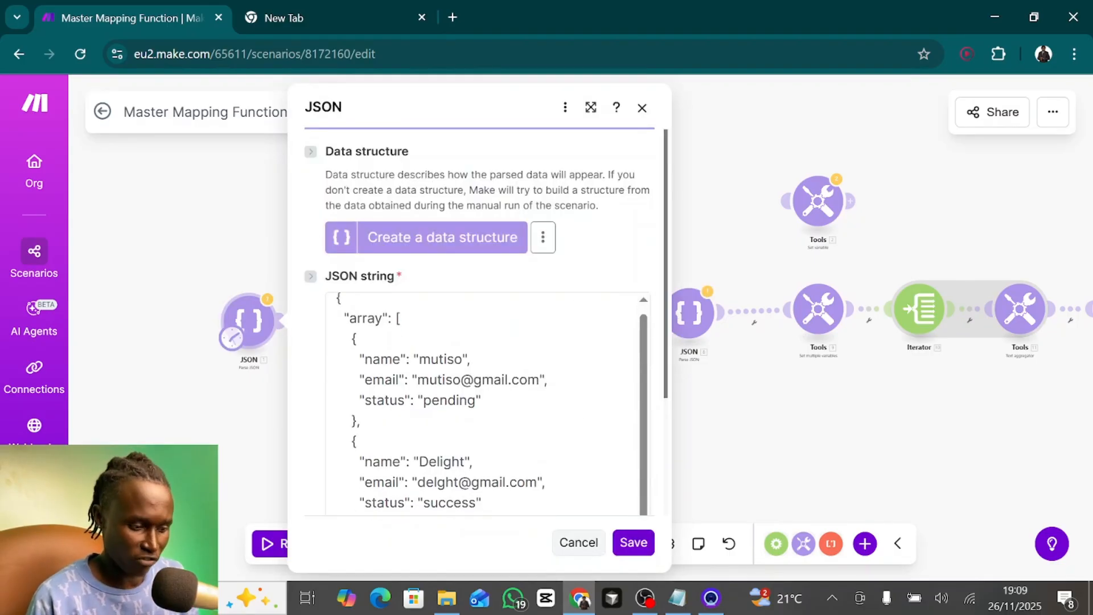
scroll(484, 405, "up", 1)
scroll(484, 404, "down", 1)
scroll(484, 404, "up", 1)
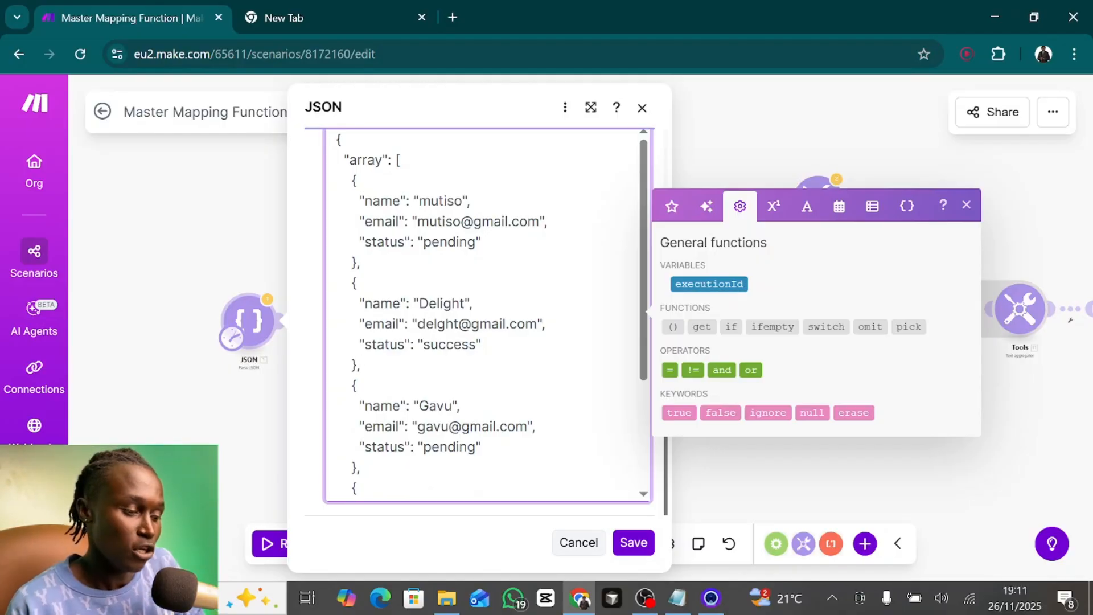
- Examine the array's individual records and their name, email and status keys, including the pending status value
left_click_drag(352, 180, 481, 242)
left_click_drag(352, 283, 361, 365)
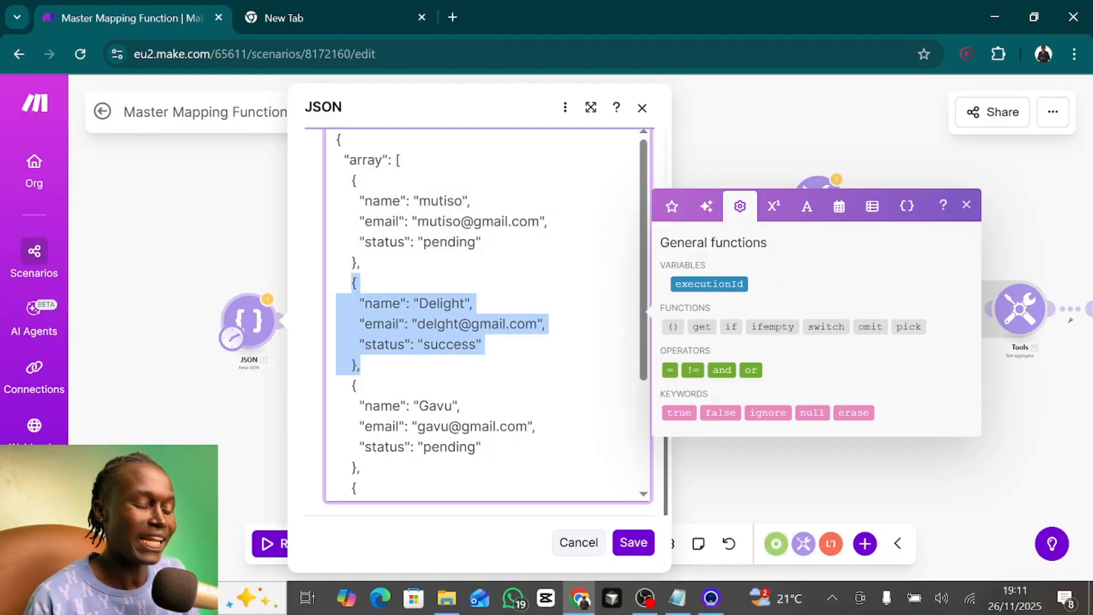
left_click(400, 200)
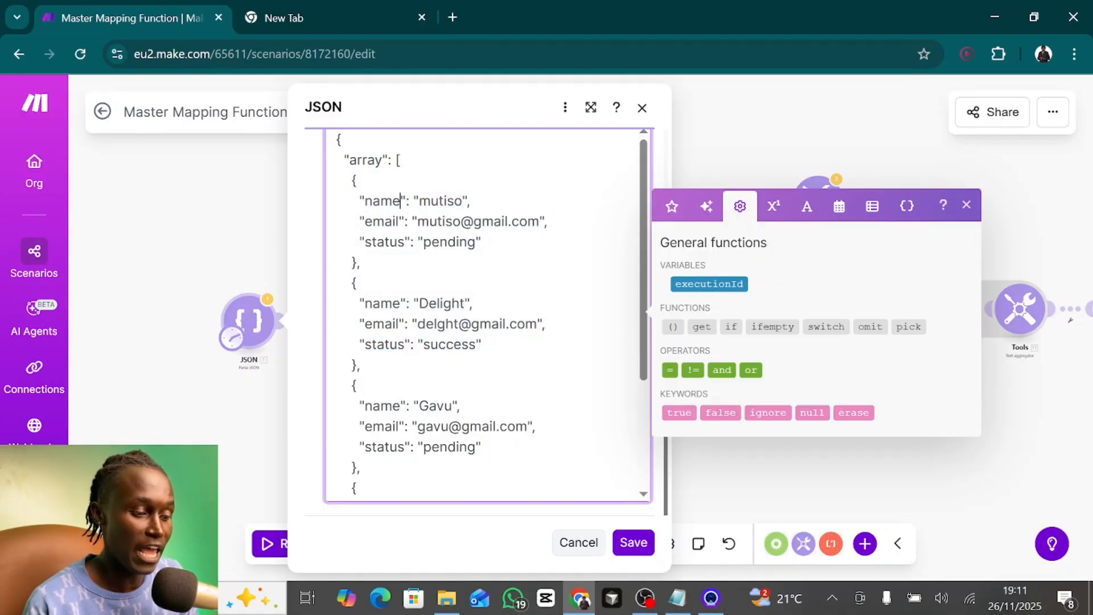
double_click(393, 221)
double_click(385, 242)
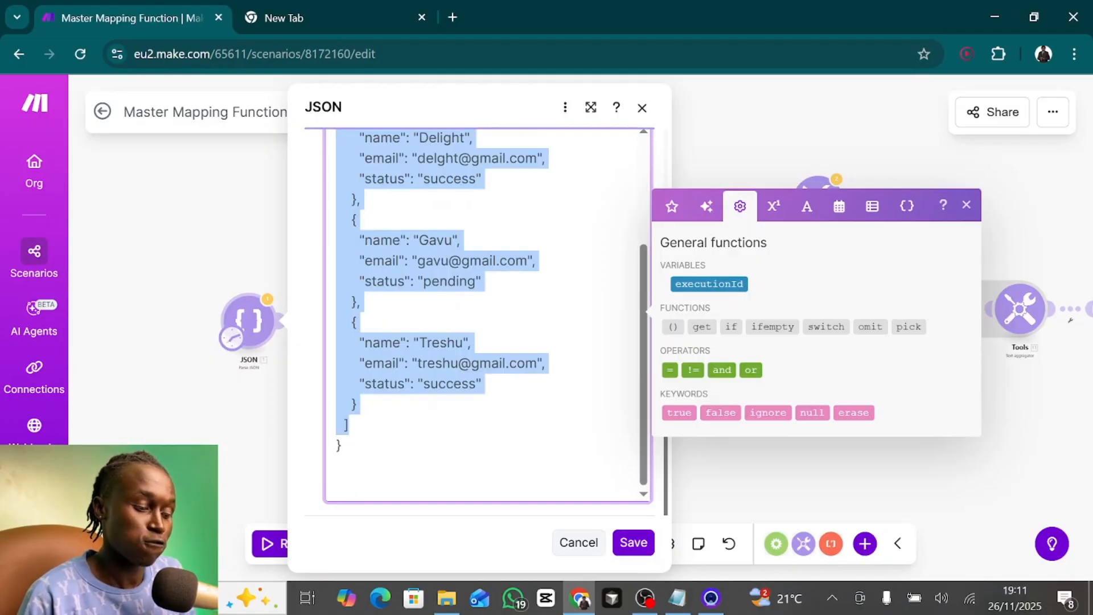
scroll(488, 315, "up", 4)
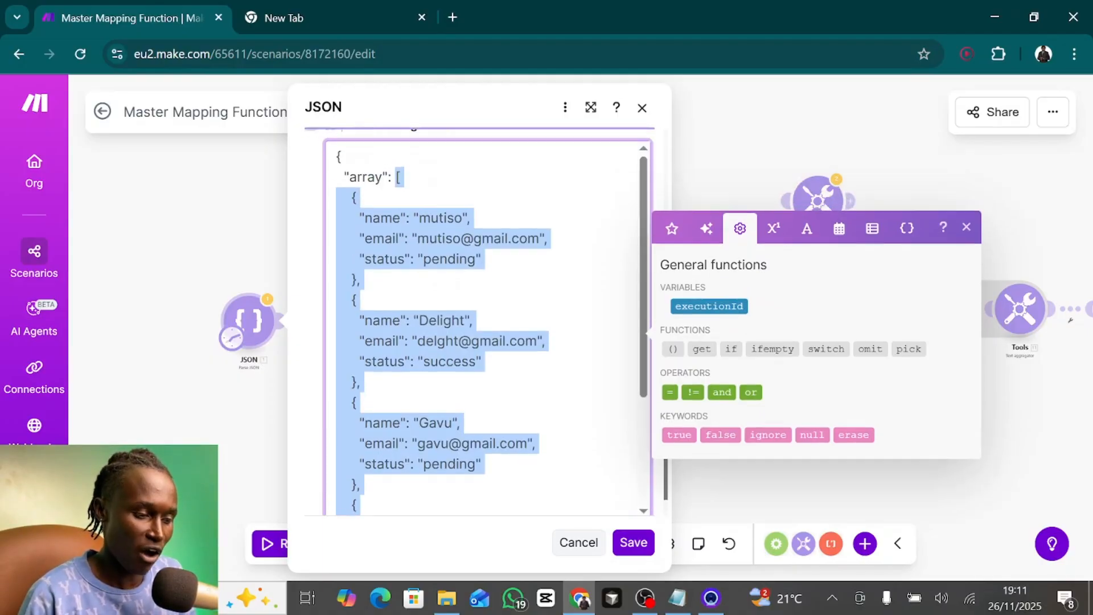
scroll(488, 316, "down", 1)
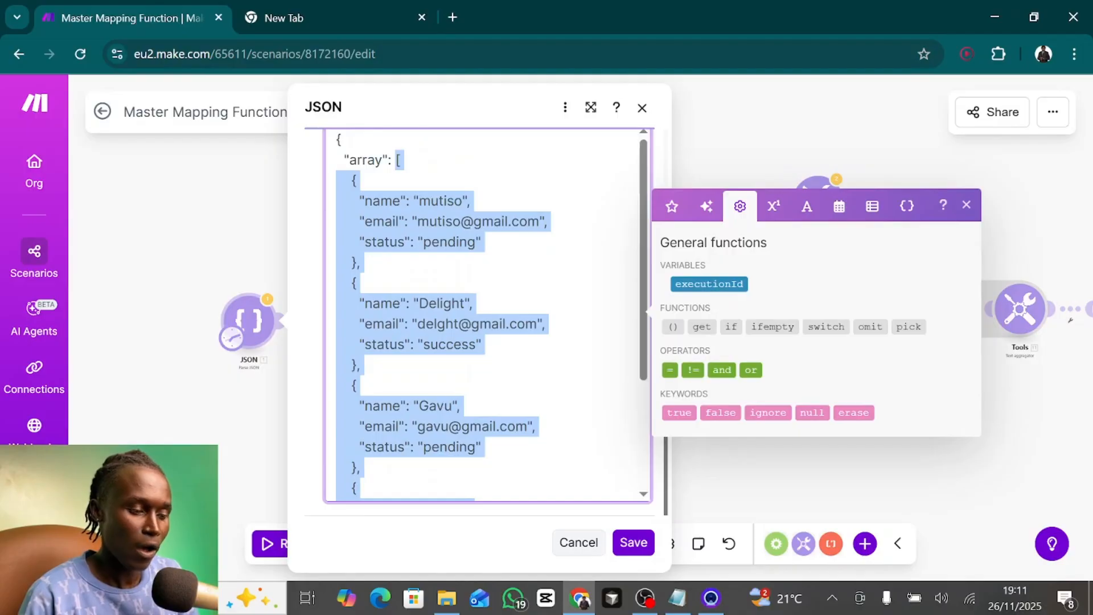
double_click(381, 222)
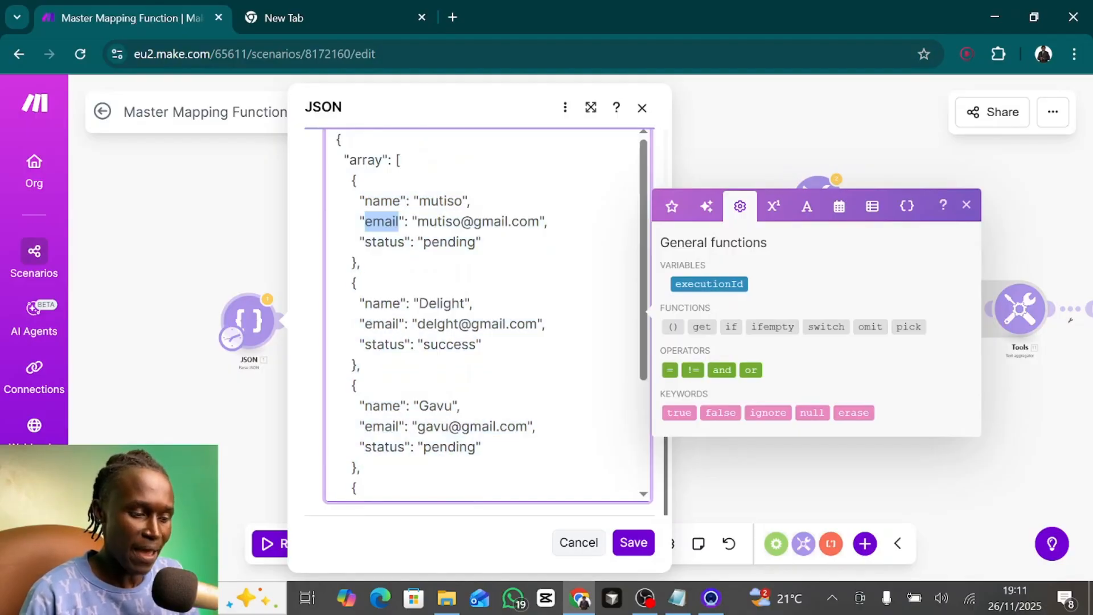
double_click(384, 242)
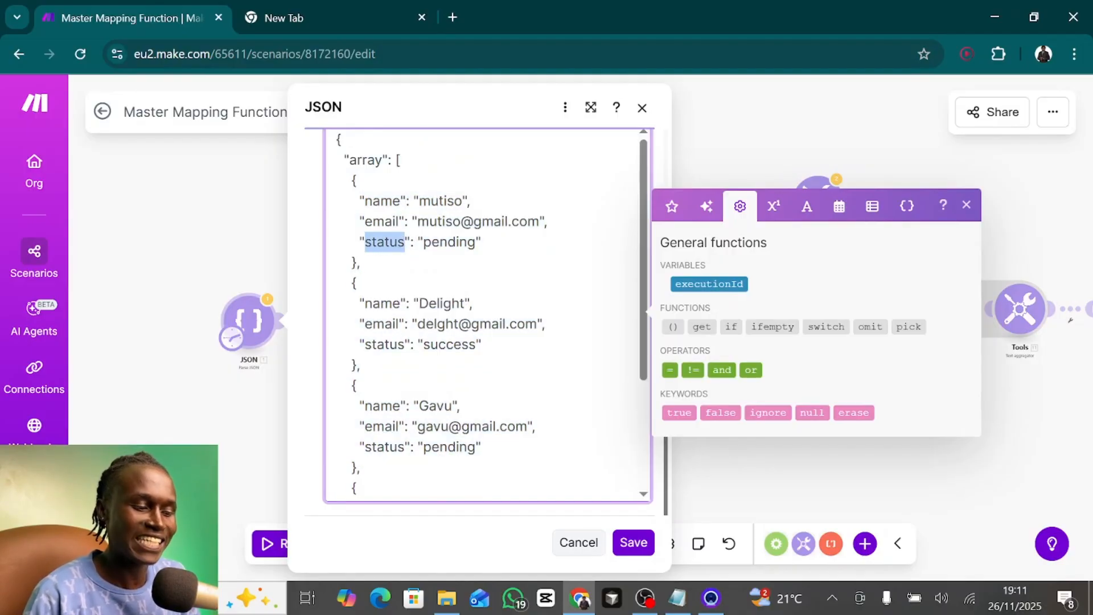
double_click(456, 243)
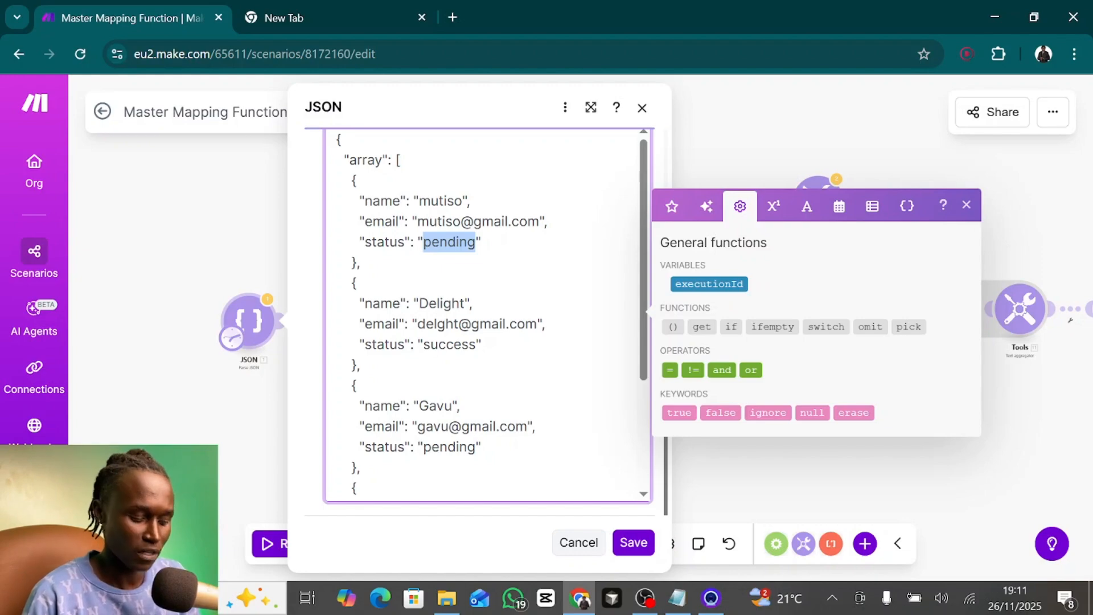
- Switch to Notepad and review the A, B, C and D parts of the mapping rule sentence
key("alt+Tab")
key("alt+Tab")
key("alt+shift+Tab")
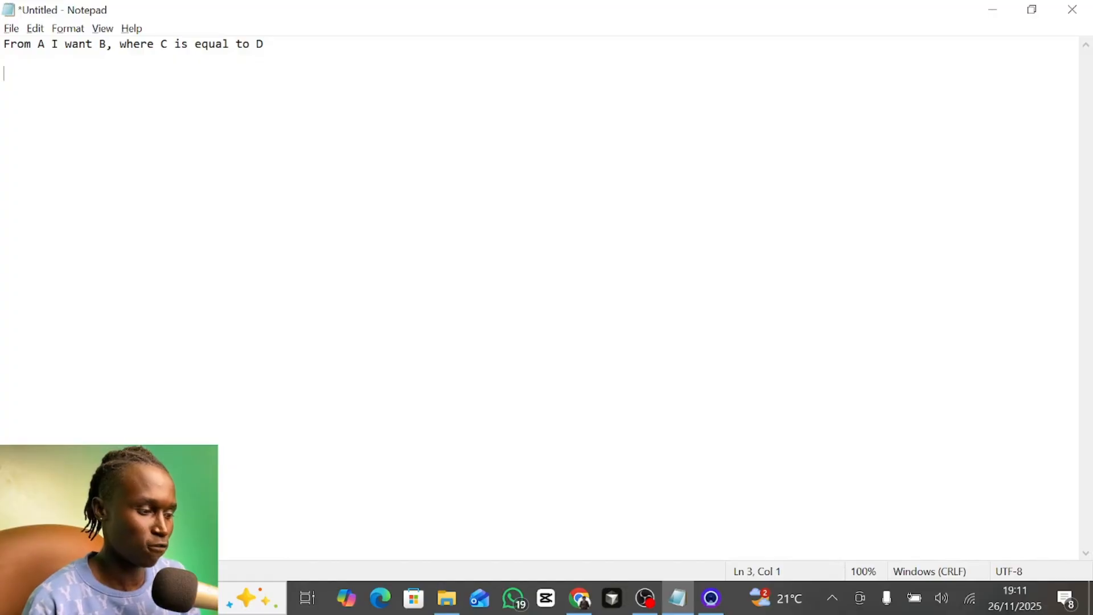
left_click_drag(52, 44, 32, 43)
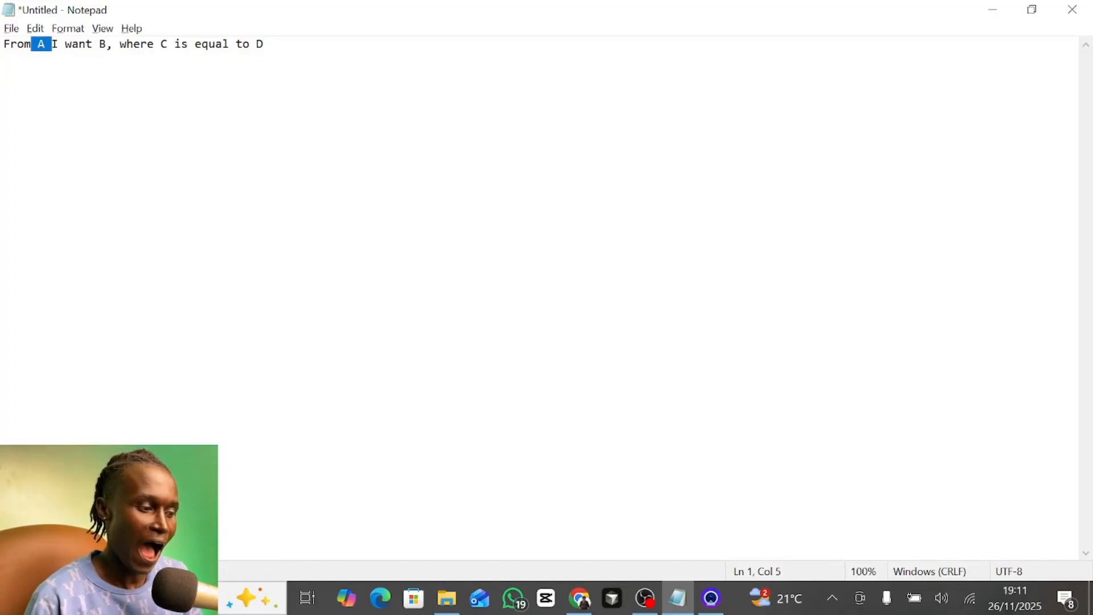
left_click_drag(100, 43, 160, 44)
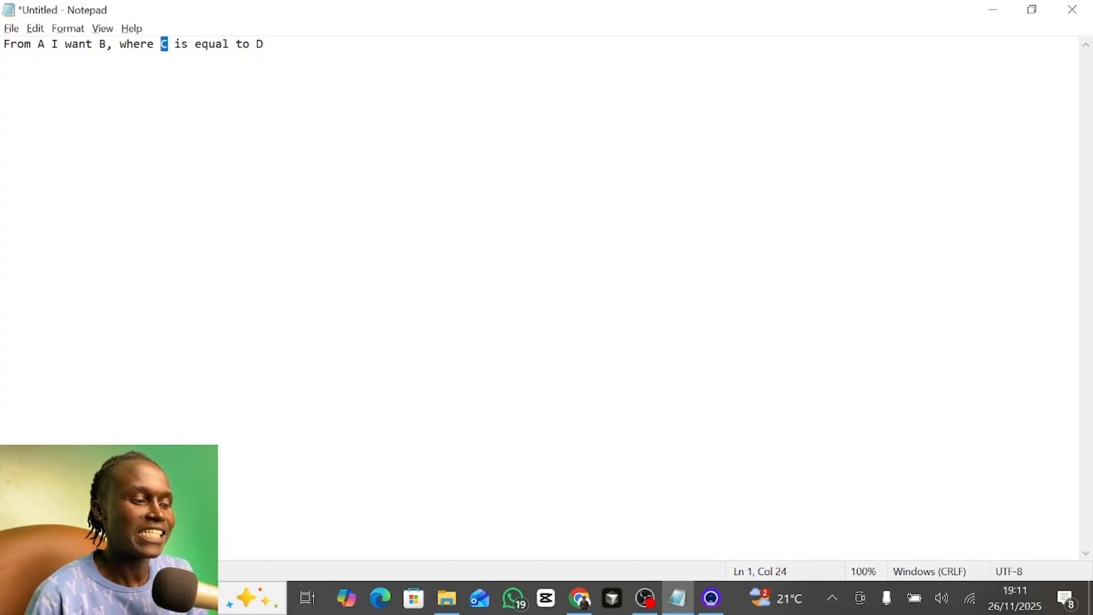
left_click_drag(236, 43, 264, 44)
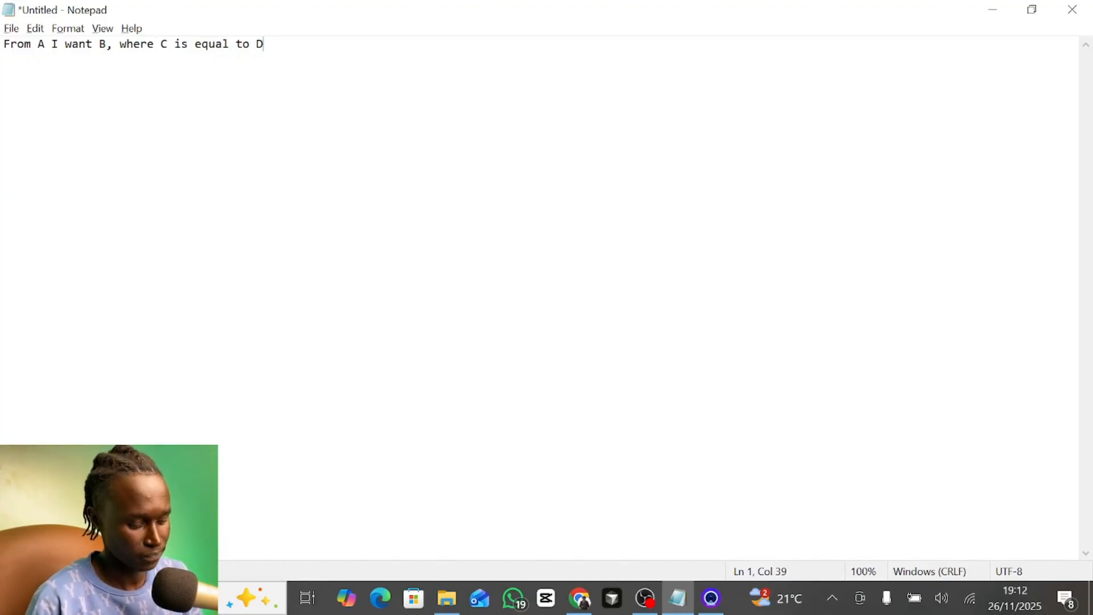
- Return to Make, move the first JSON module to an empty area below the others and add a Set variable module after it
key("alt+Tab")
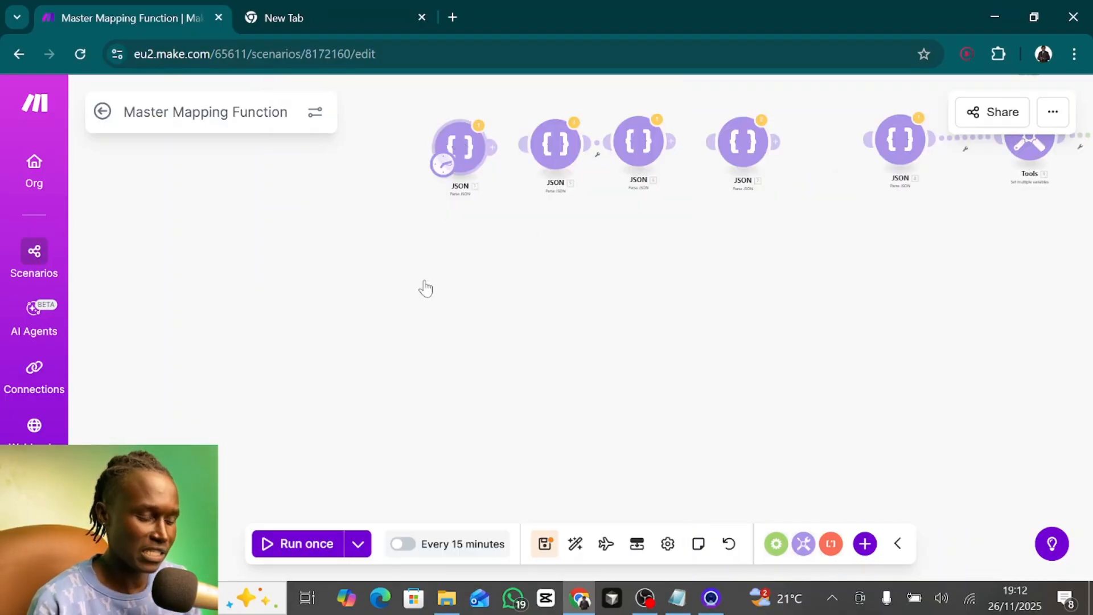
left_click_drag(451, 149, 376, 283)
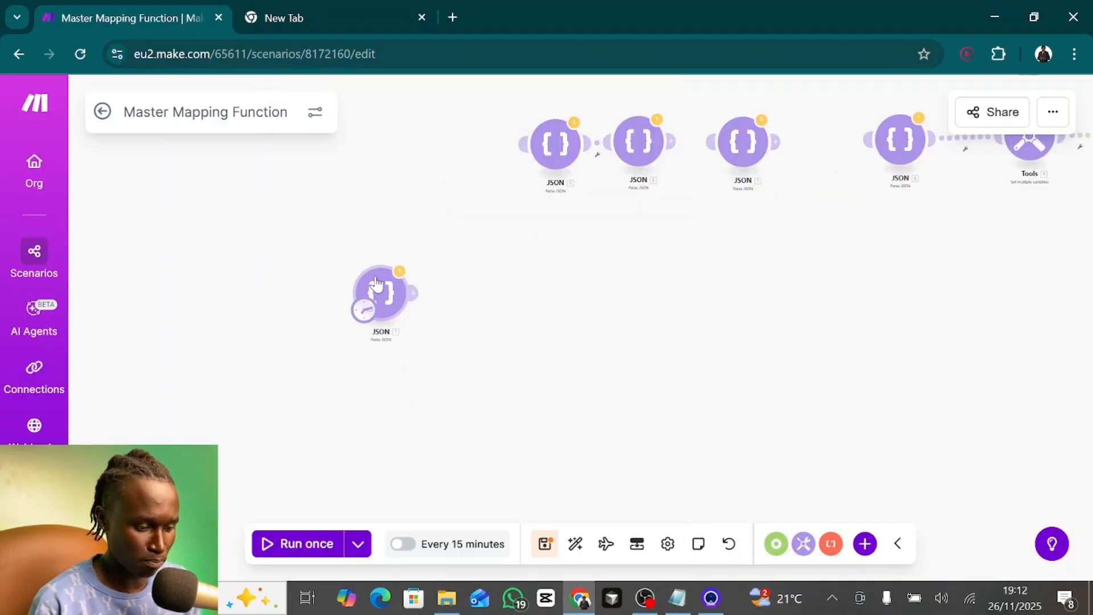
left_click(410, 286)
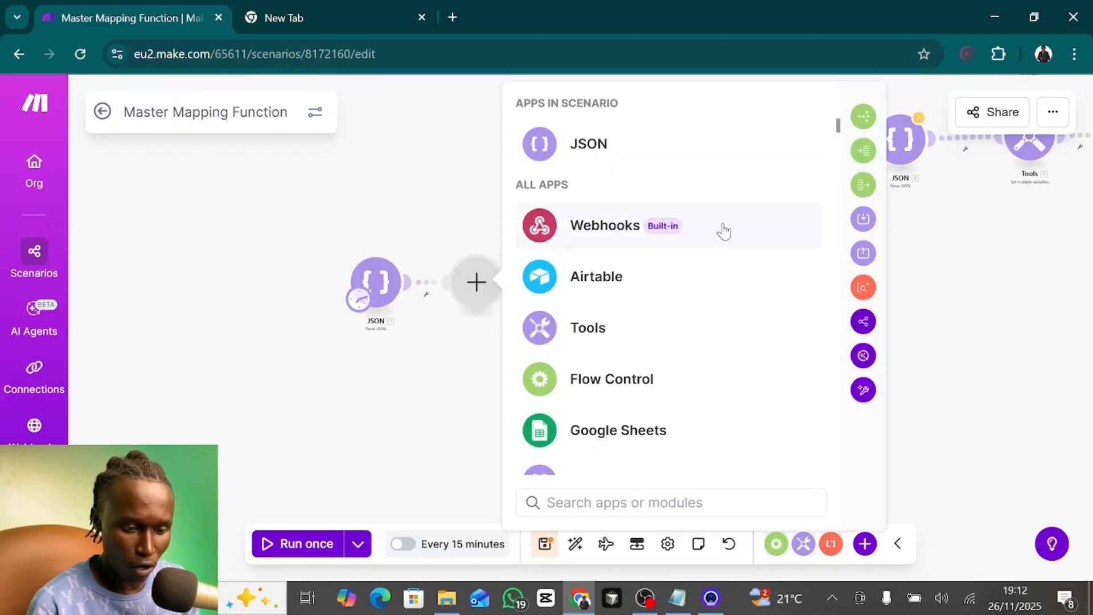
left_click(604, 501)
type("set")
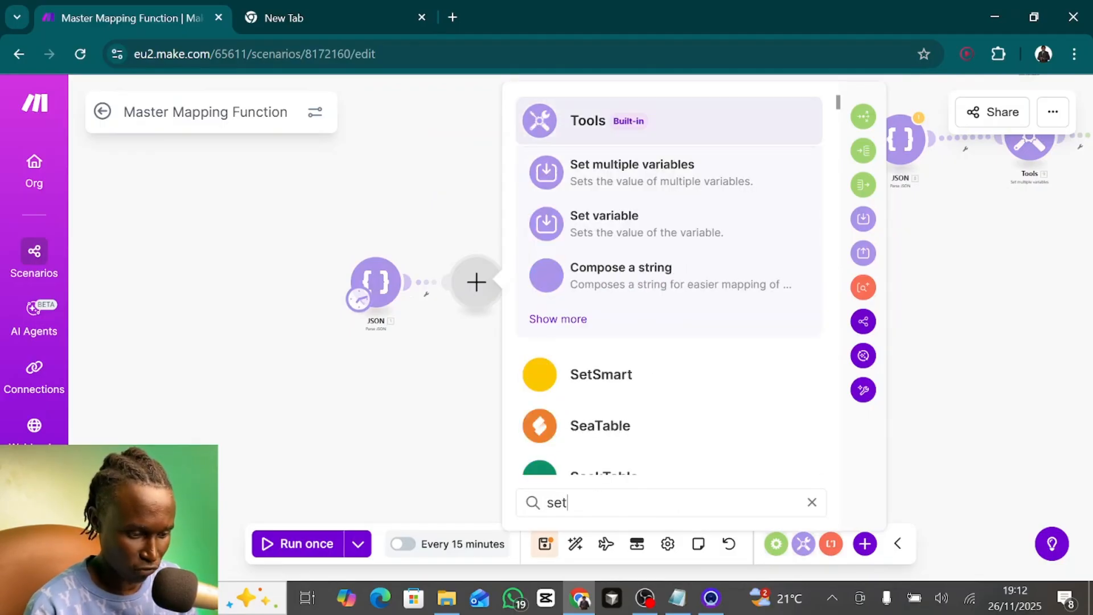
left_click(591, 229)
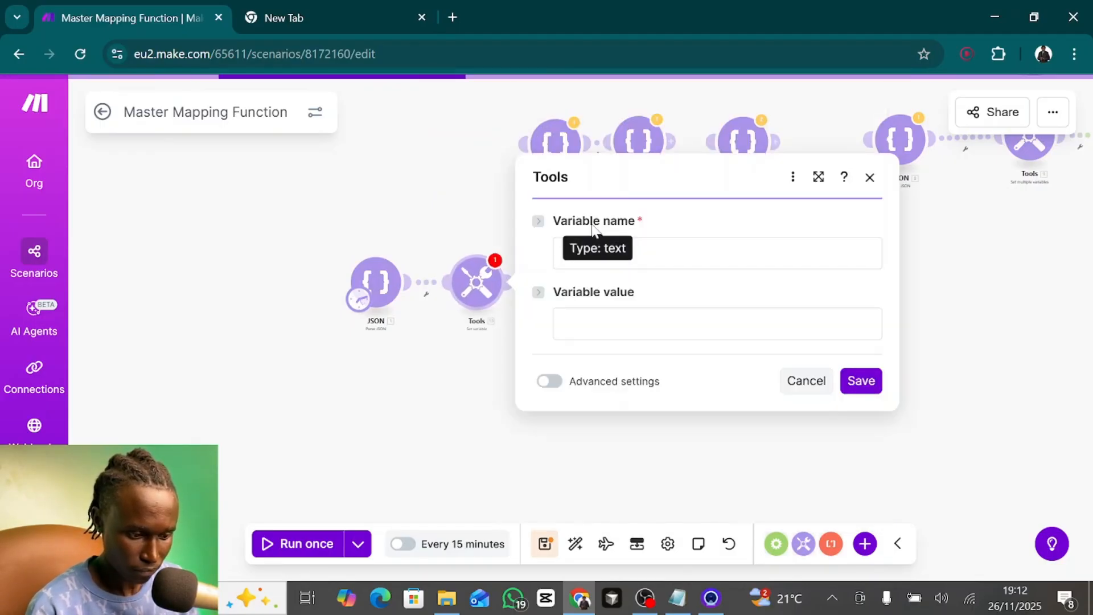
- Name the variable pendingEmails
left_click(592, 253)
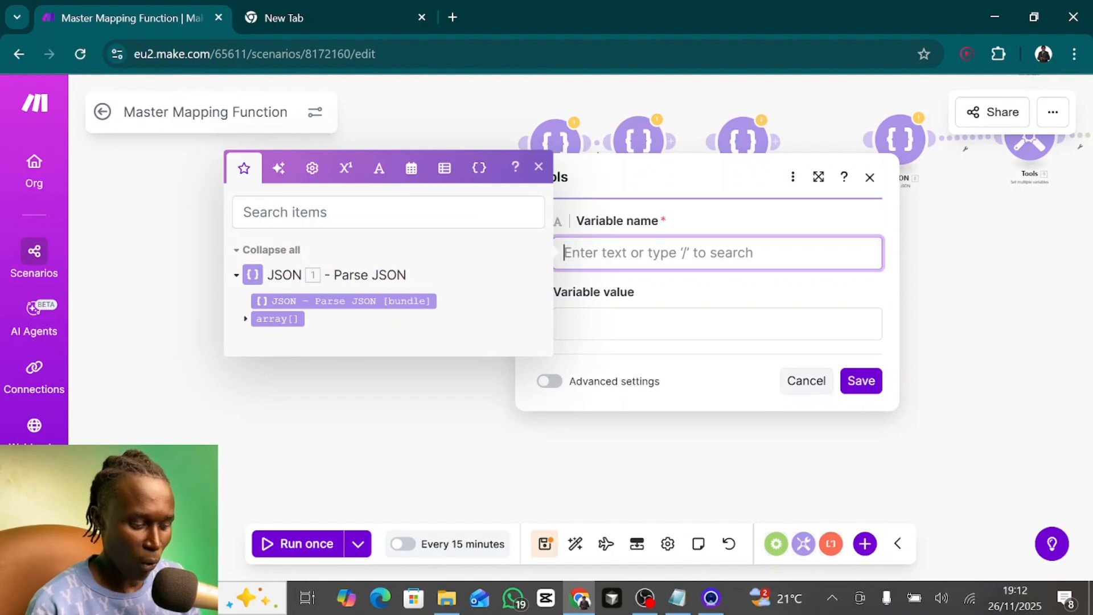
type("pending")
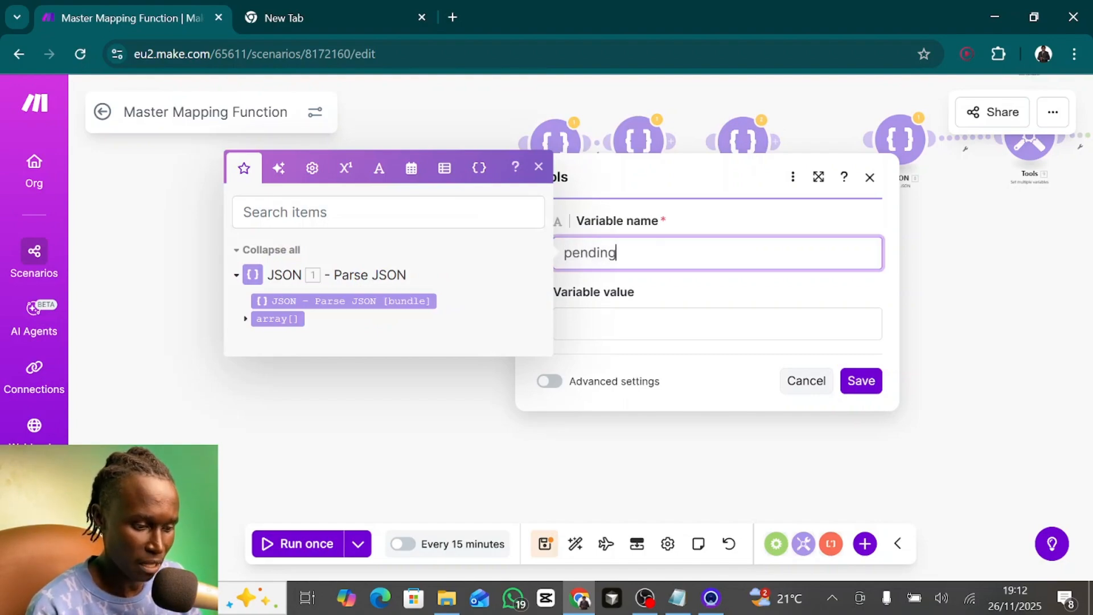
type("Emails")
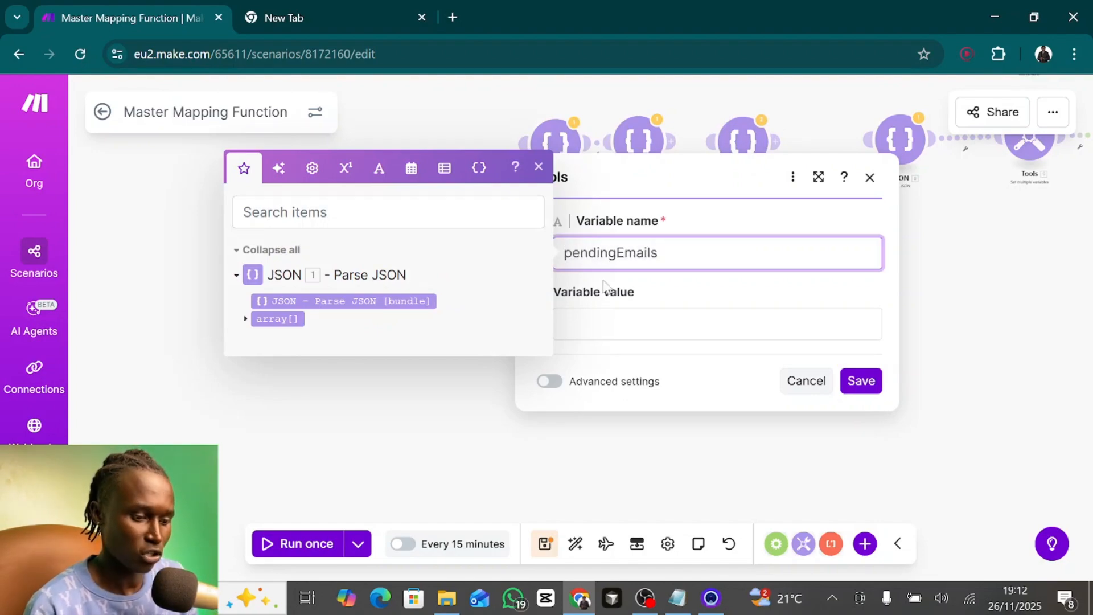
- Set the variable value to a map function on the parsed JSON's array[] with email as the key
left_click(605, 324)
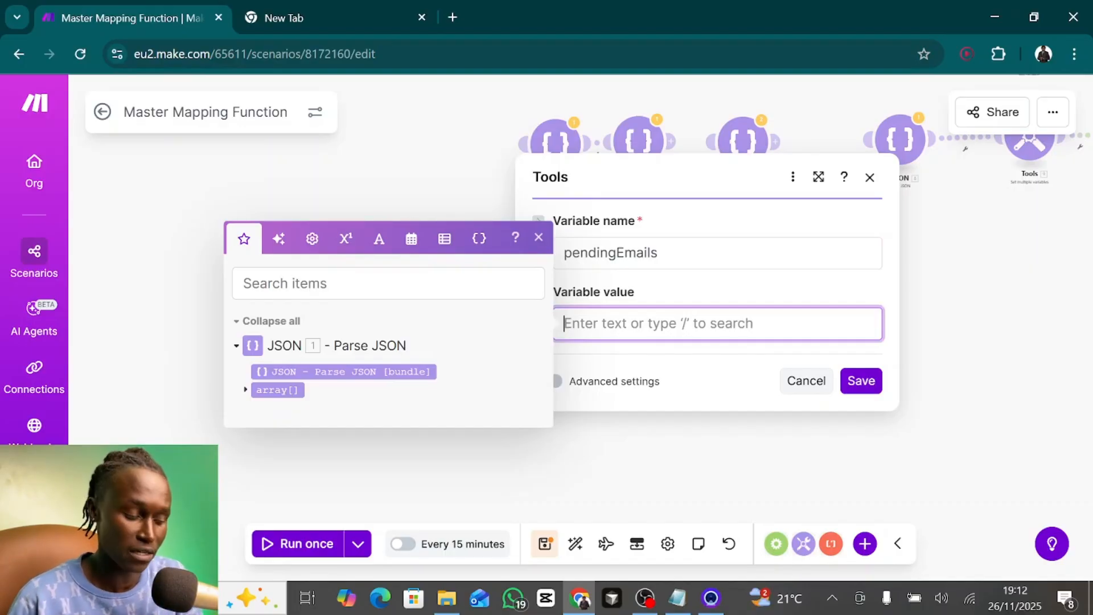
type("map(")
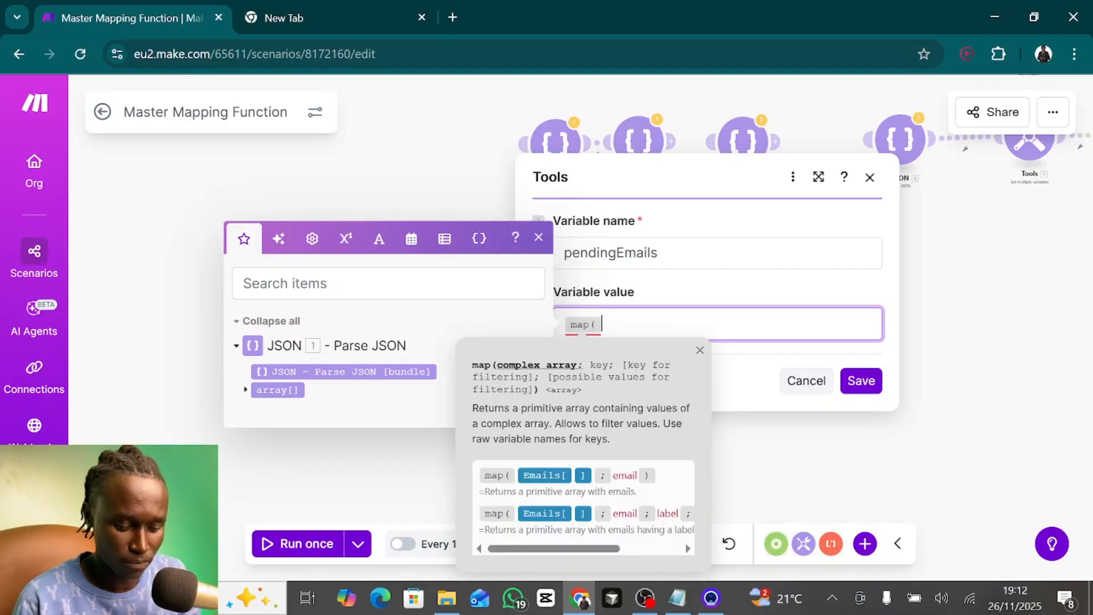
key("BackSpace")
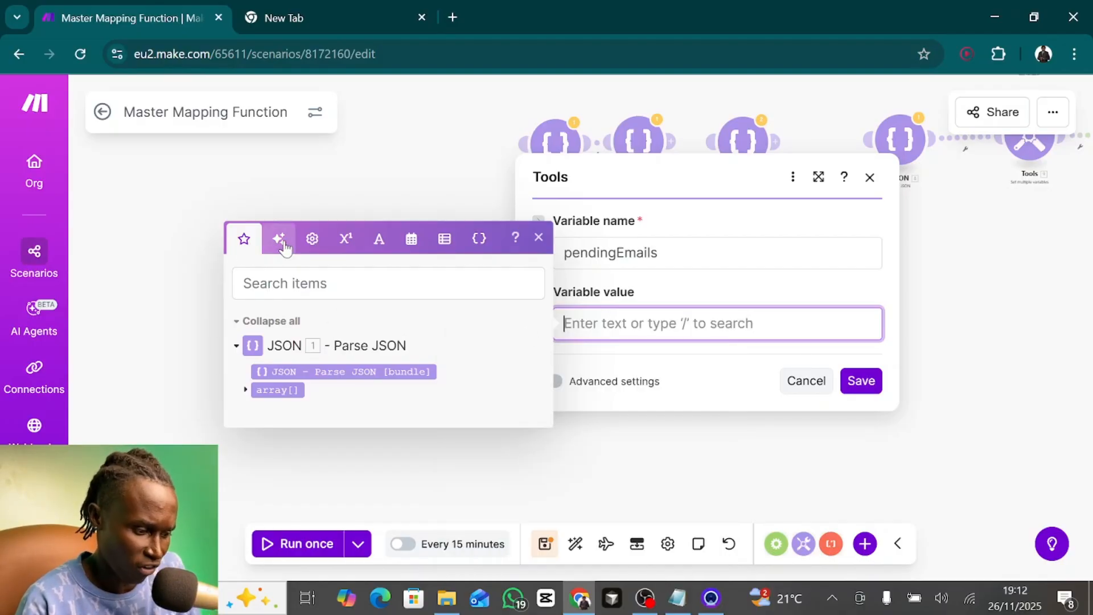
left_click(443, 244)
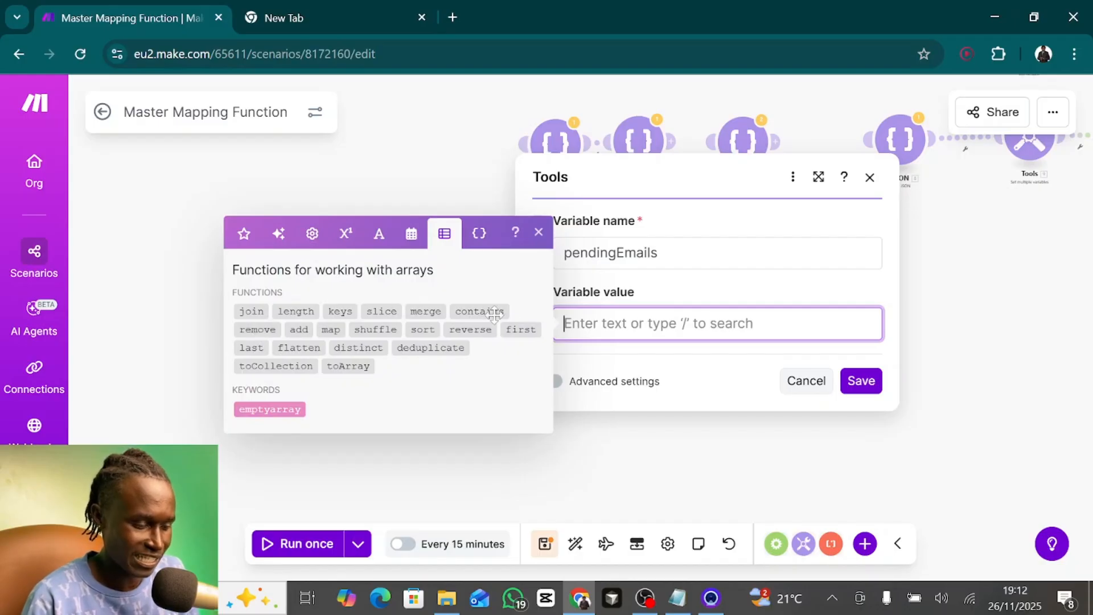
left_click(338, 332)
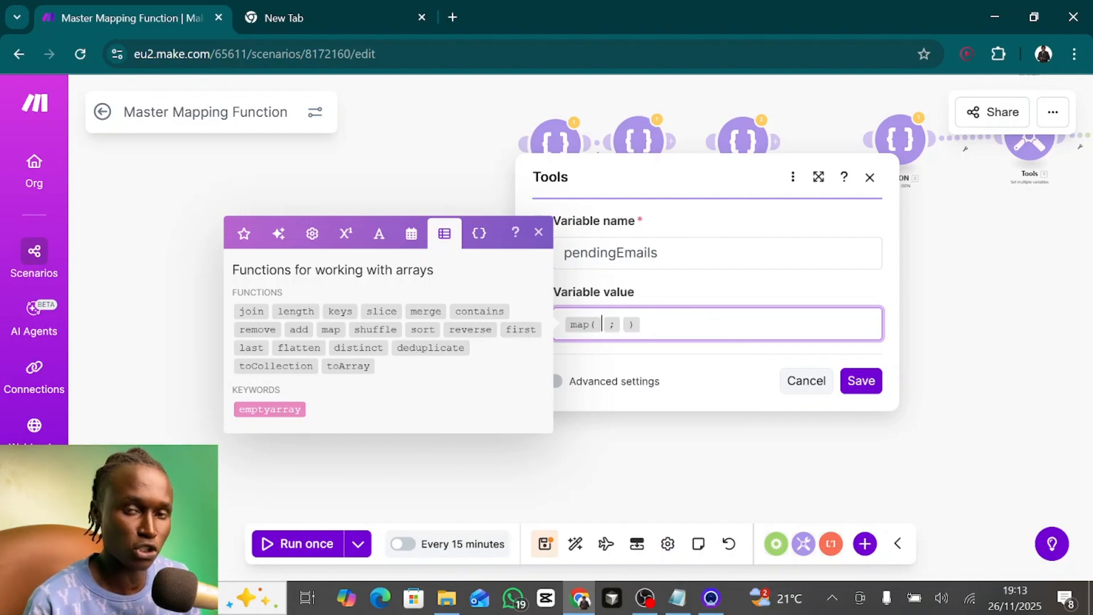
left_click(243, 233)
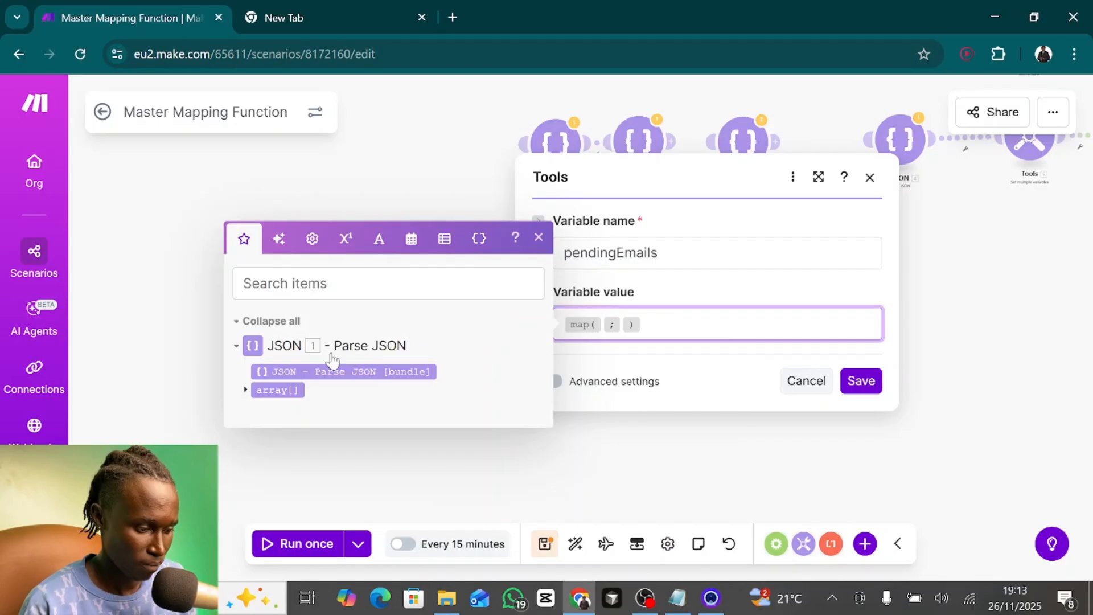
left_click(284, 390)
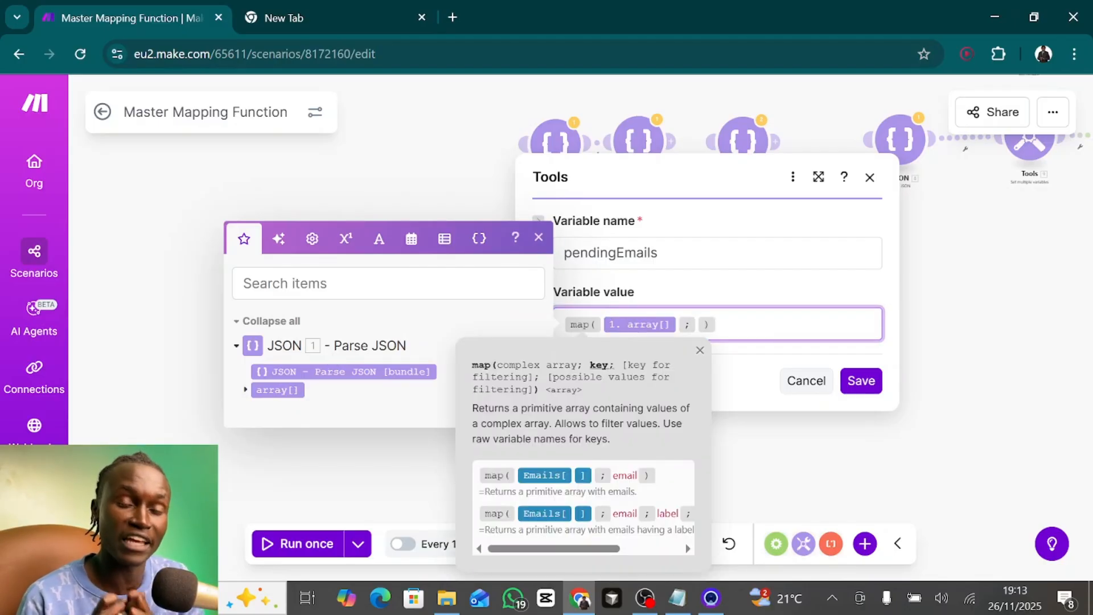
type("email")
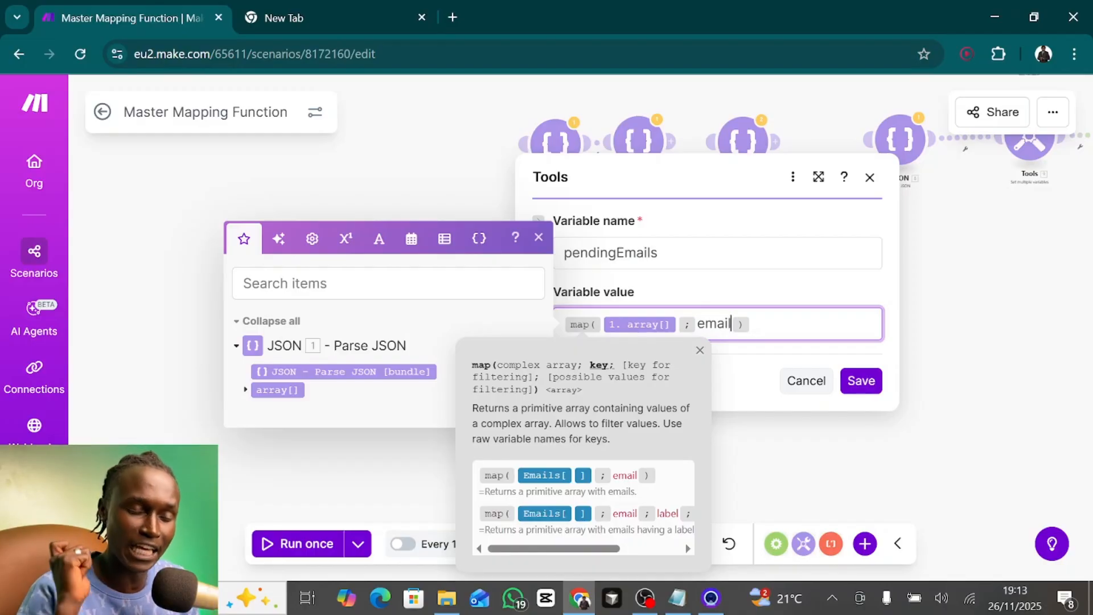
left_click(246, 391)
left_click(286, 400)
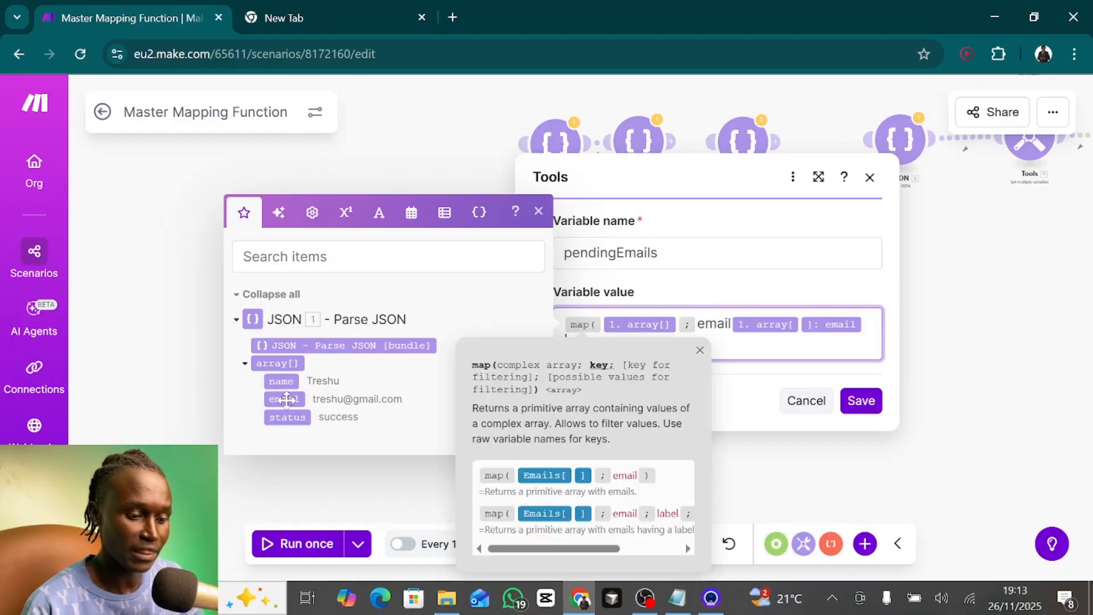
key("BackSpace")
key("BackSpace")
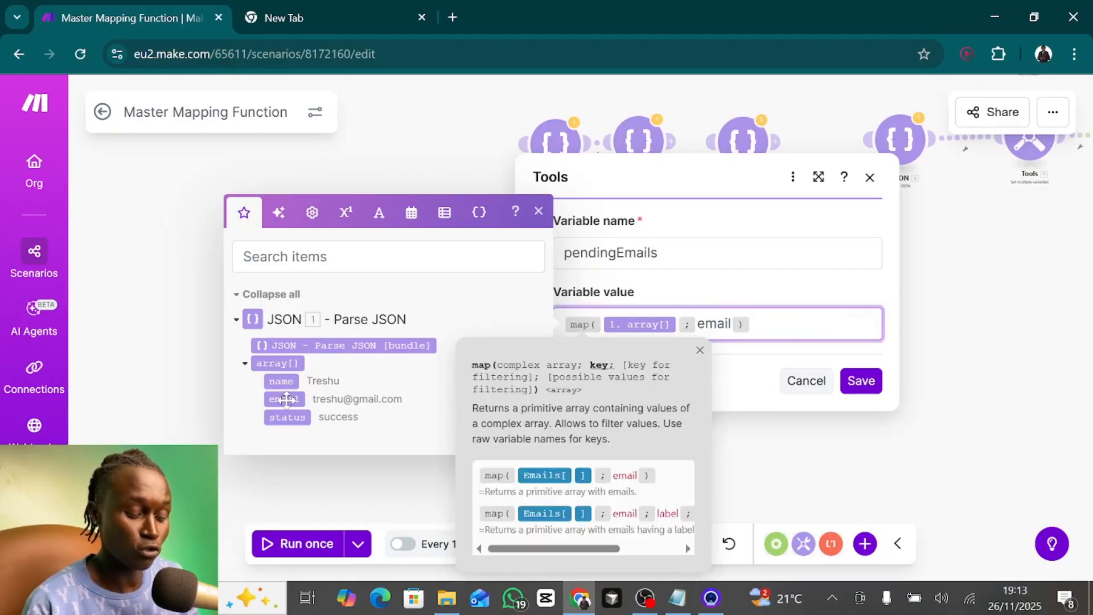
- Complete the map function with status as the filtering key and pending as the filter value, and save the variable module
type("; ")
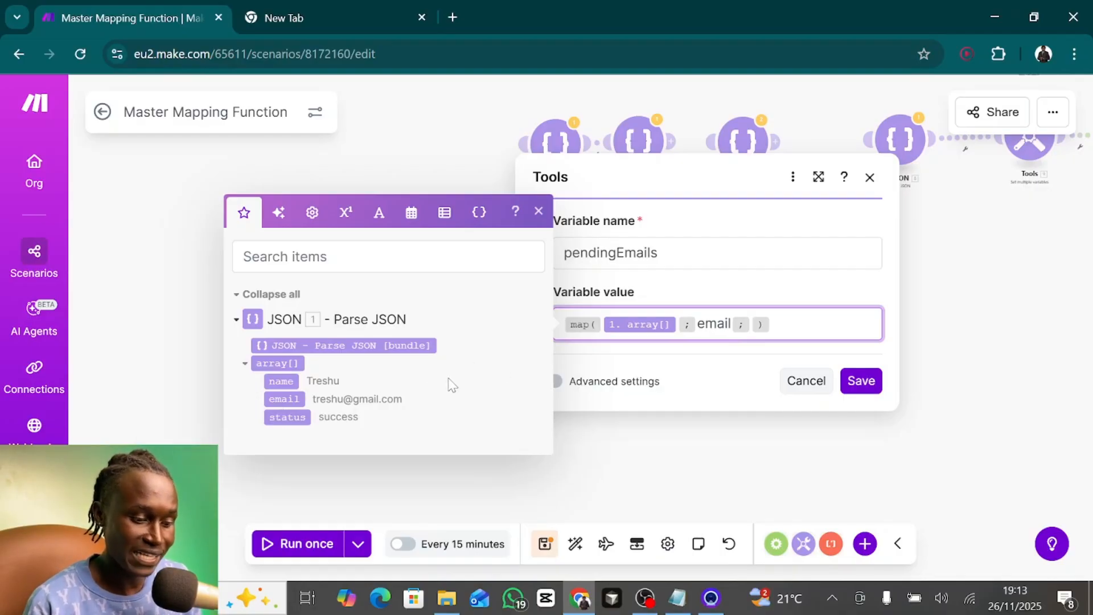
type("status")
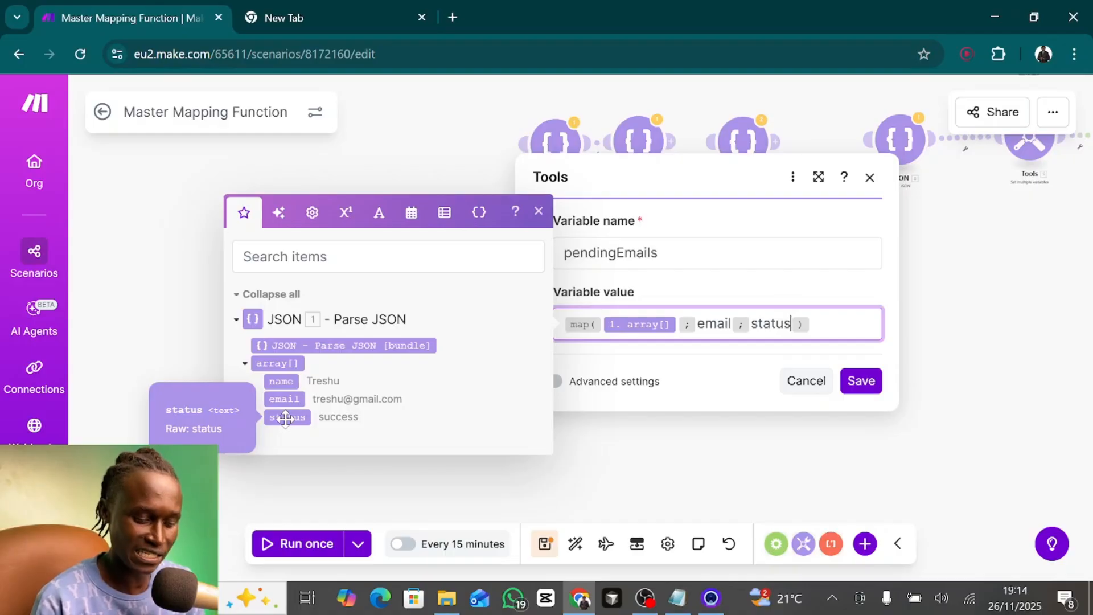
type("; ")
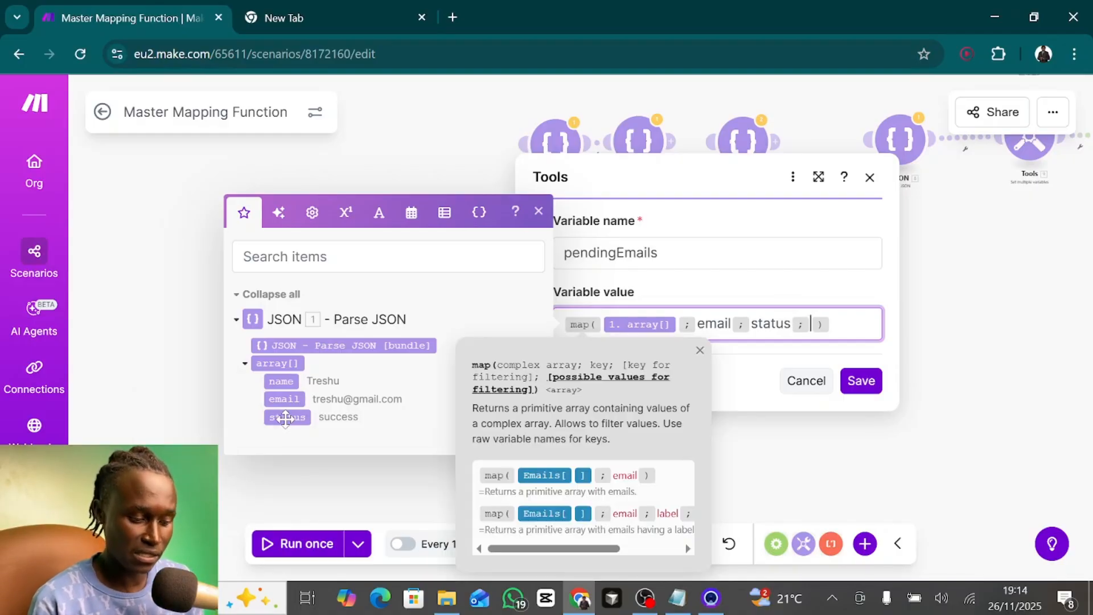
type("pending")
key("Escape")
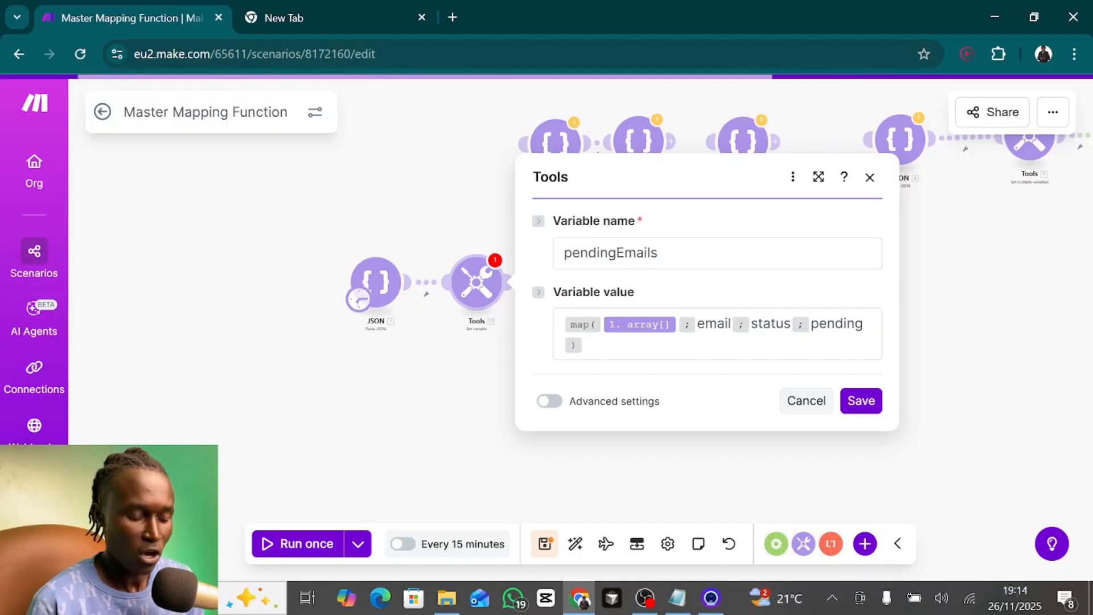
double_click(715, 323)
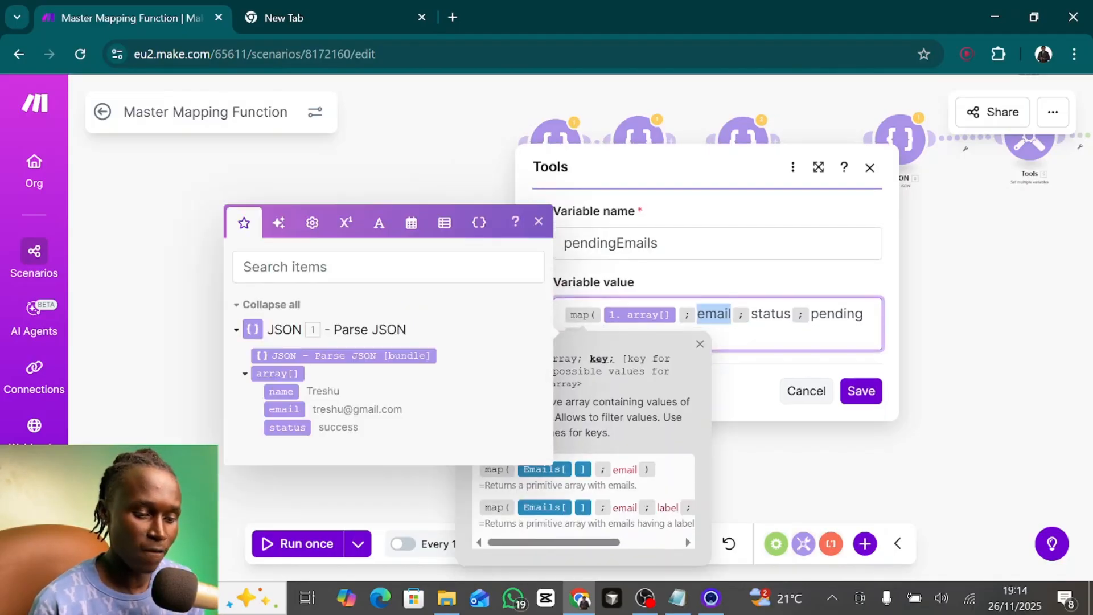
double_click(771, 315)
left_click(861, 391)
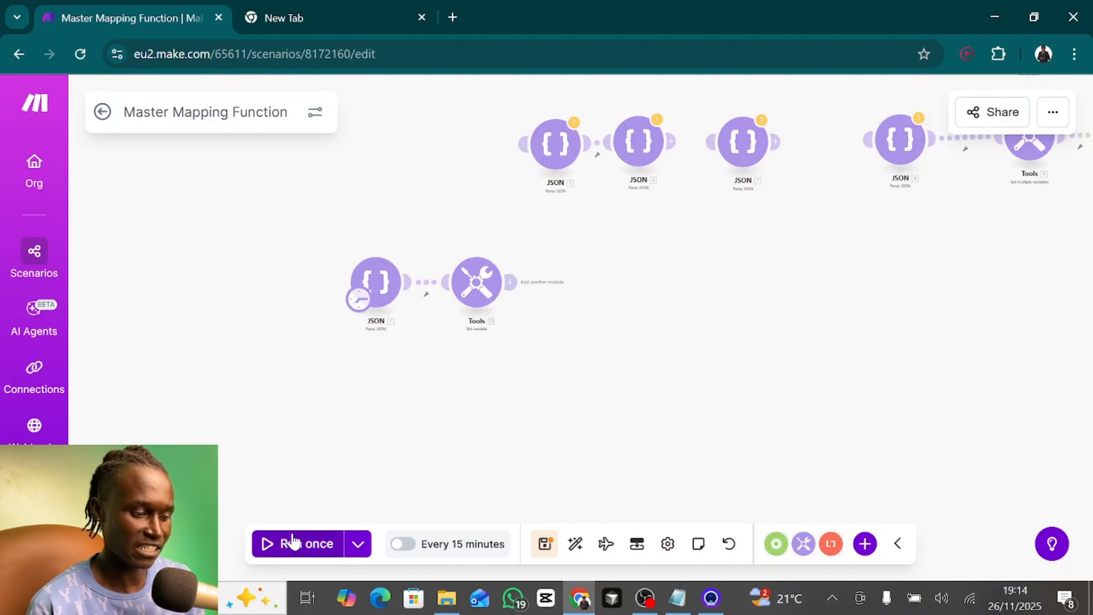
- Run the scenario once and expand the pendingEmails array in the Set variable module's output
left_click(291, 542)
left_click(577, 255)
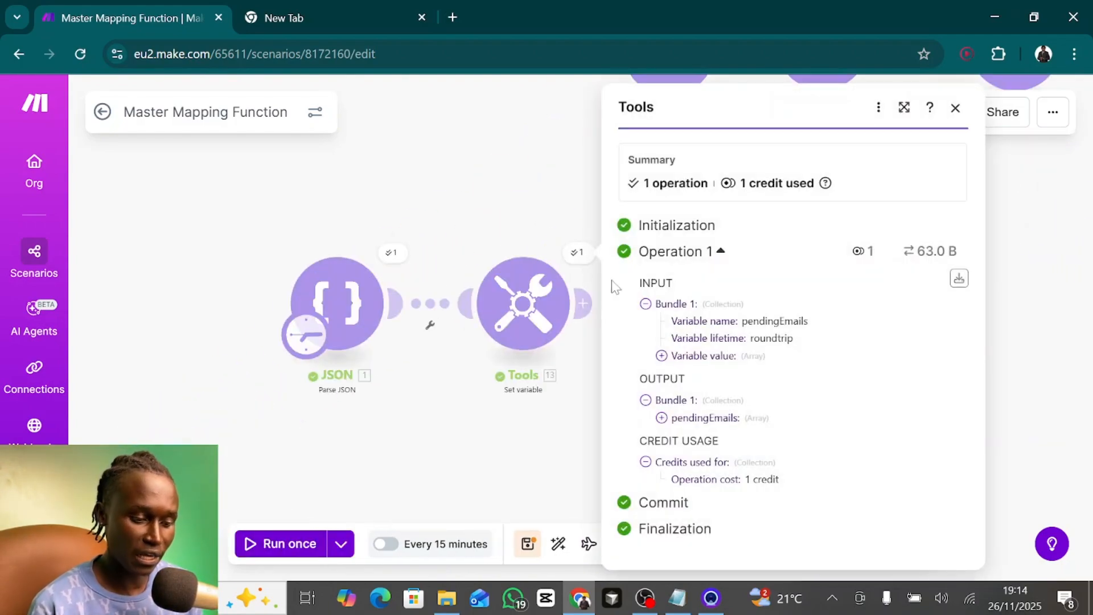
left_click(661, 418)
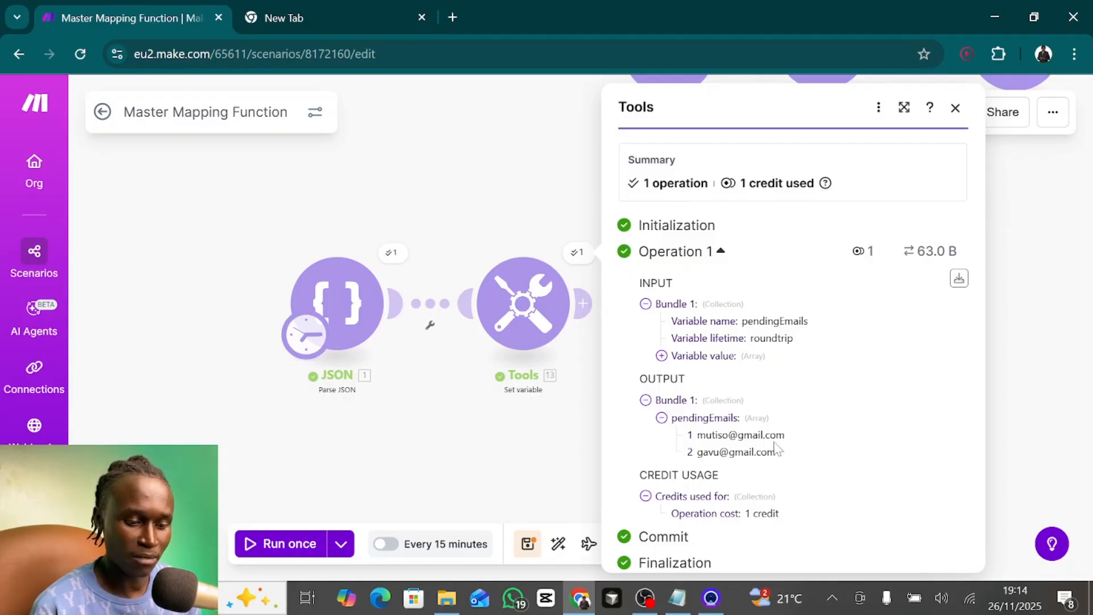
- Check the JSON module's source records for those whose status is pending, leaving the module without saving
left_click(354, 299)
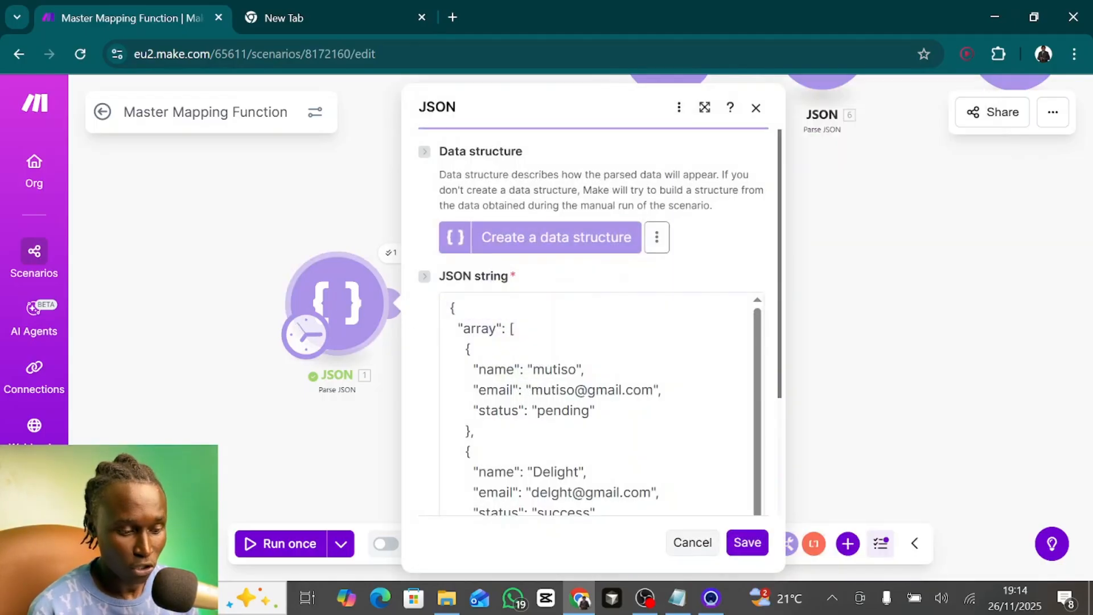
scroll(598, 404, "down", 3)
scroll(598, 405, "down", 3)
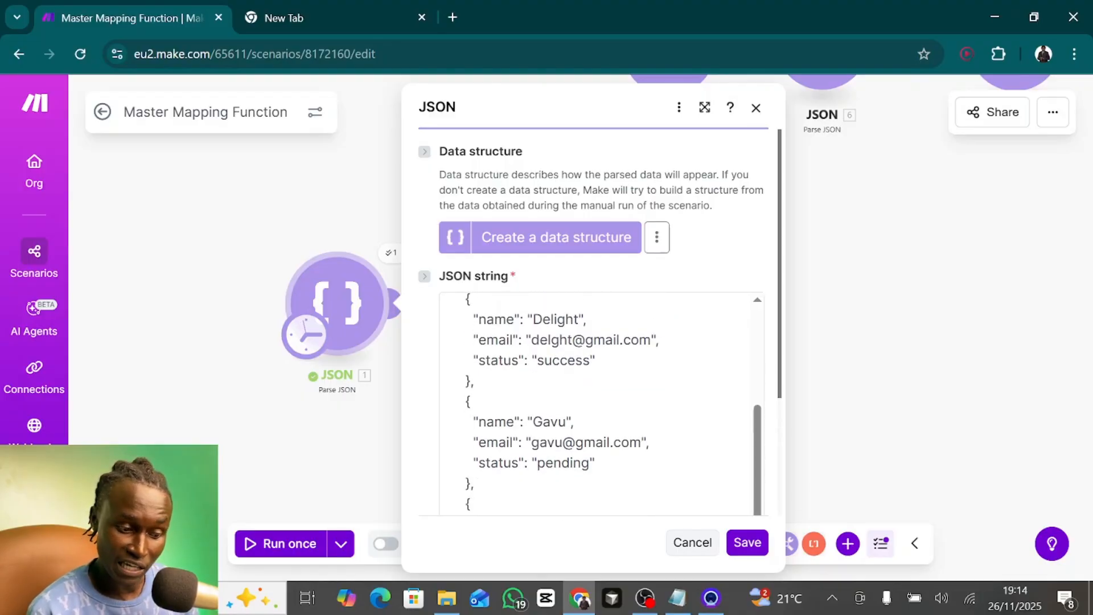
scroll(598, 404, "down", 1)
left_click(563, 449)
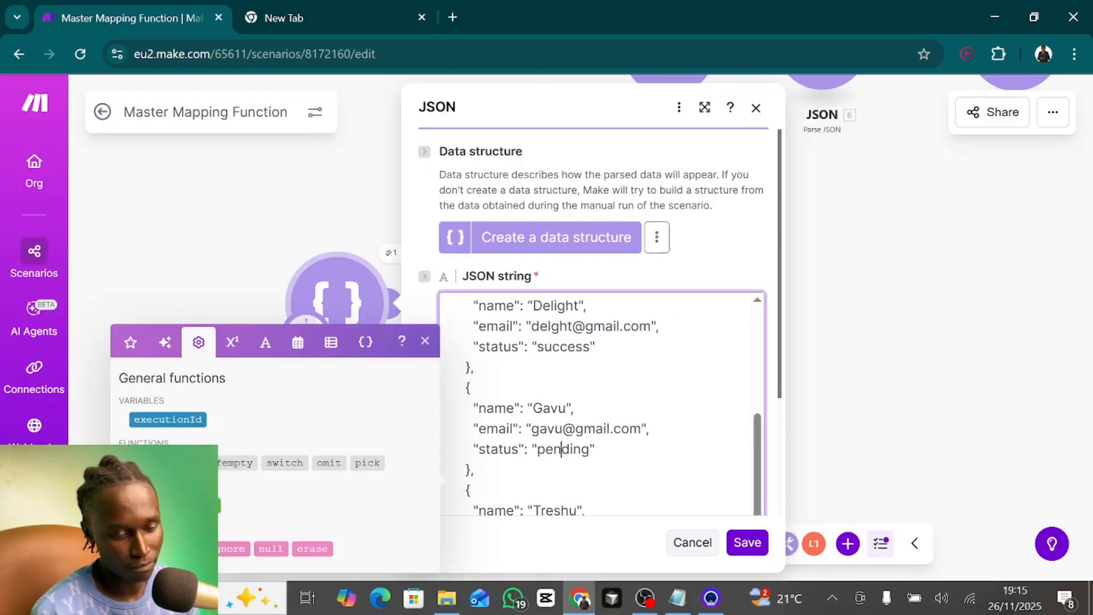
left_click(691, 543)
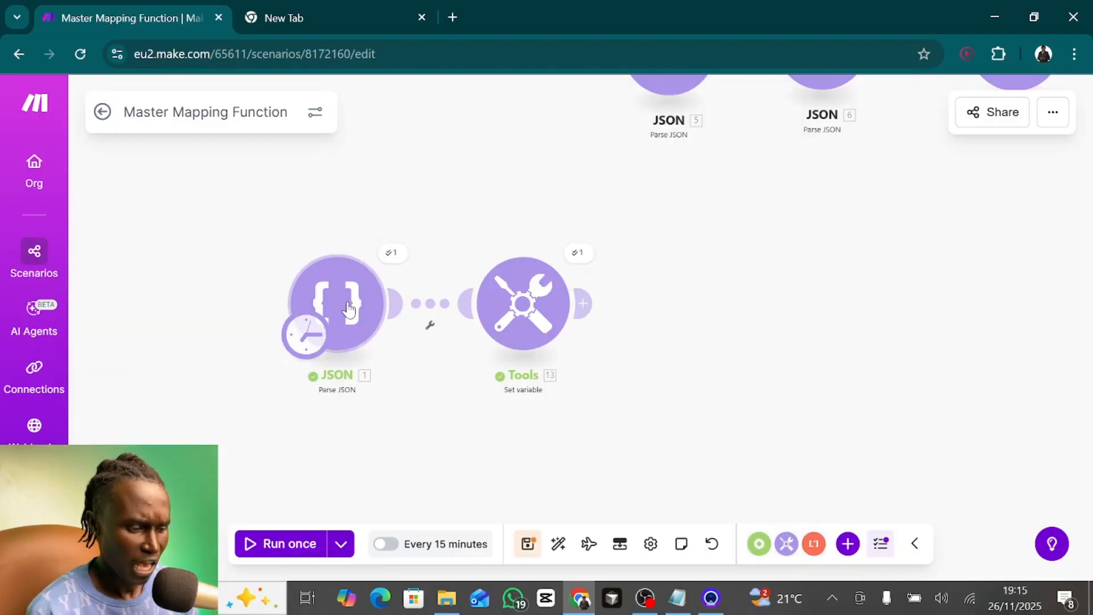
- Reopen the JSON module and review the full JSON string with its name, email and status fields
left_click(337, 302)
scroll(598, 405, "down", 3)
scroll(598, 404, "up", 3)
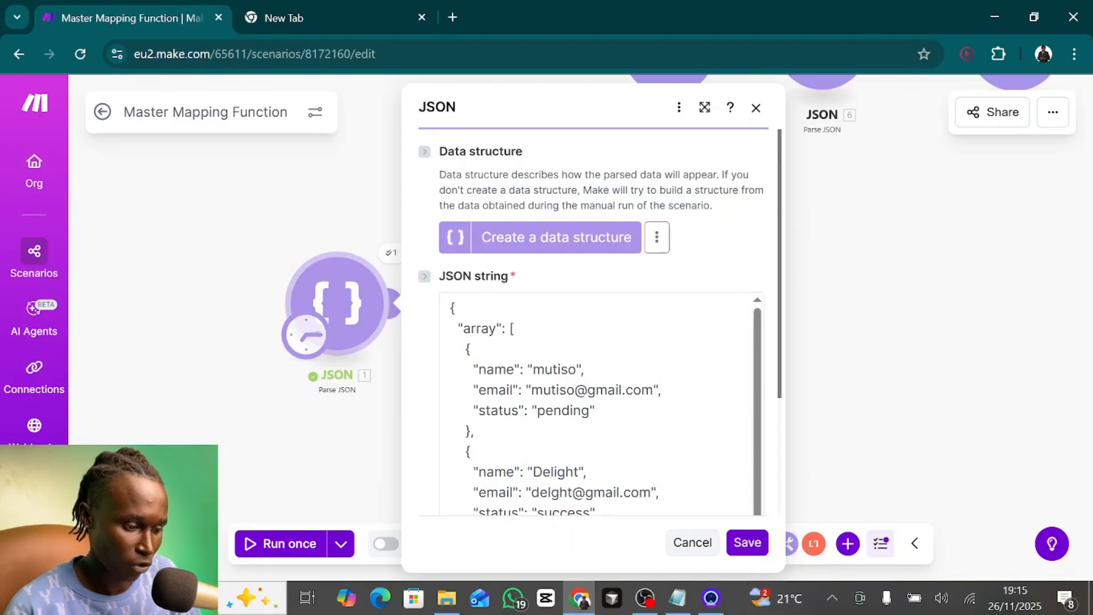
scroll(598, 398, "down", 1)
scroll(442, 315, "up", 1)
left_click_drag(450, 308, 530, 550)
scroll(598, 313, "up", 10)
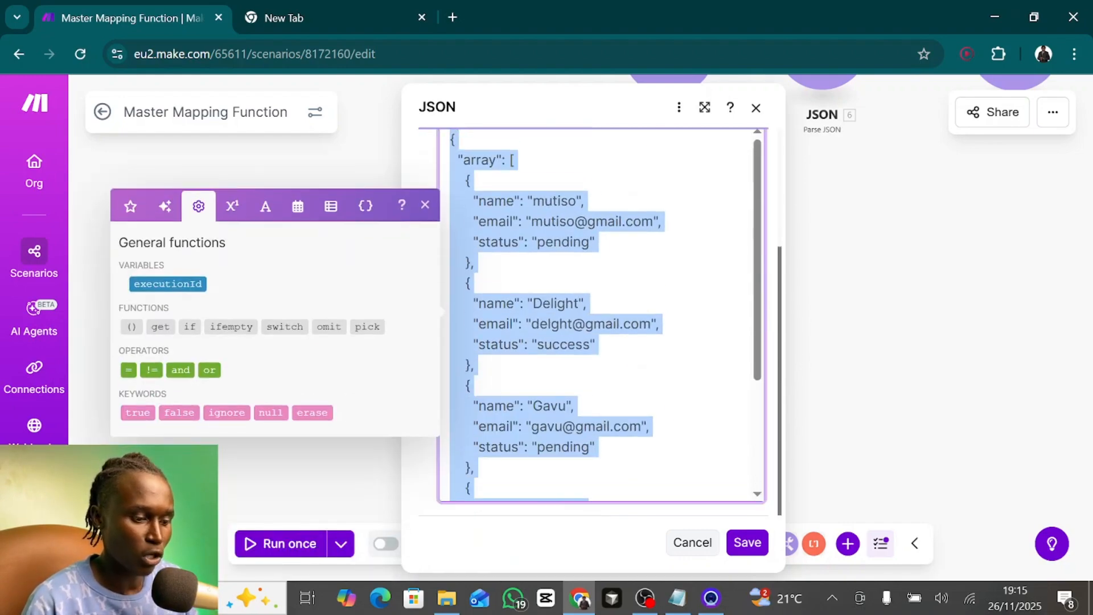
left_click(558, 358)
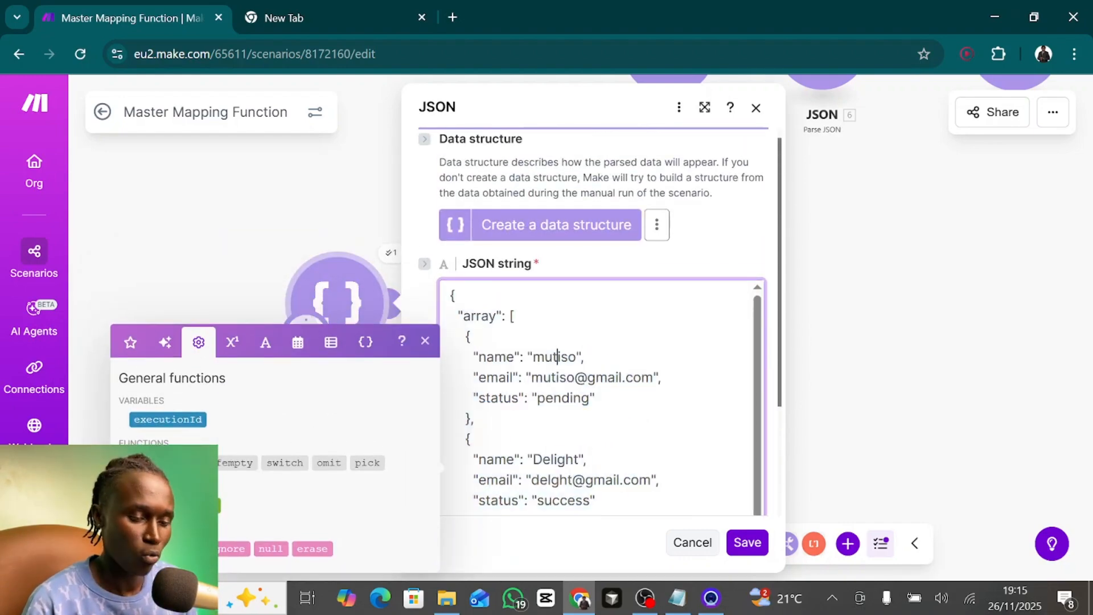
key("Escape")
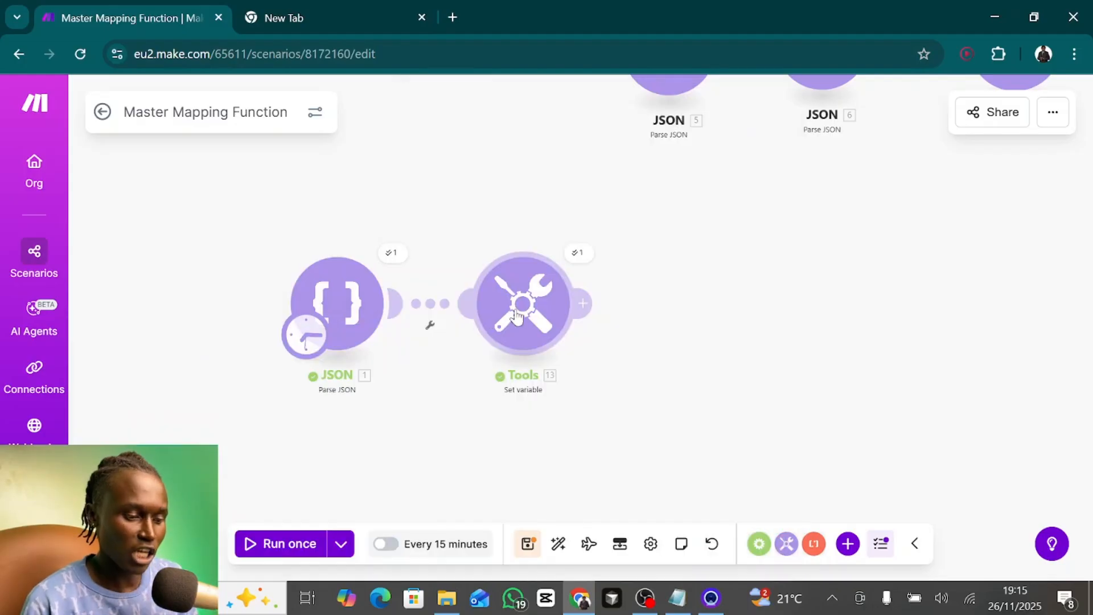
- Change the map function's filter value in the pendingEmails variable to success and save the module
left_click(516, 315)
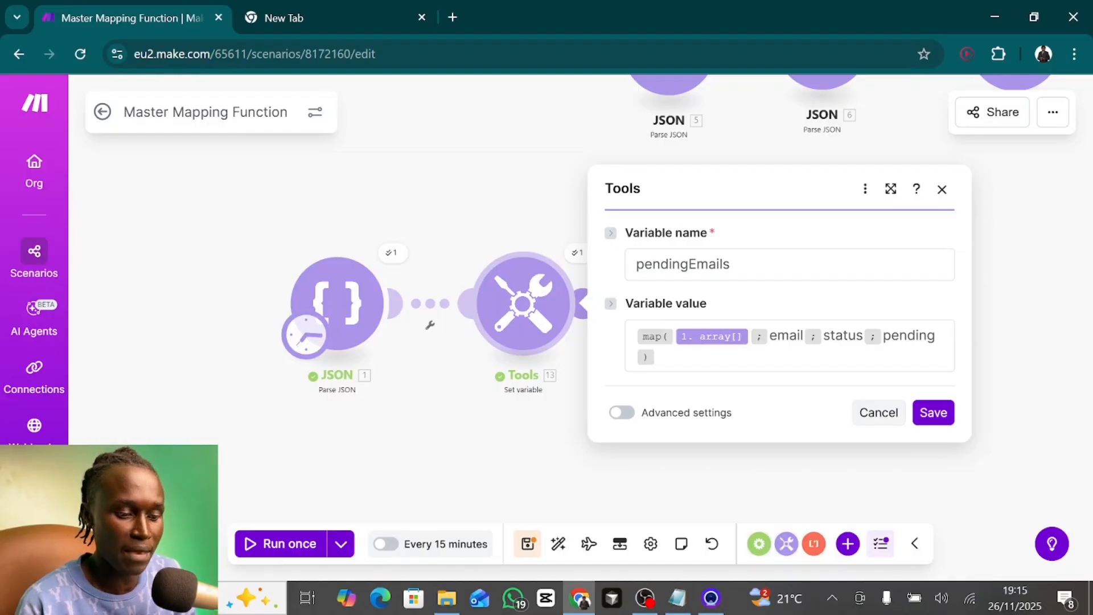
left_click(789, 336)
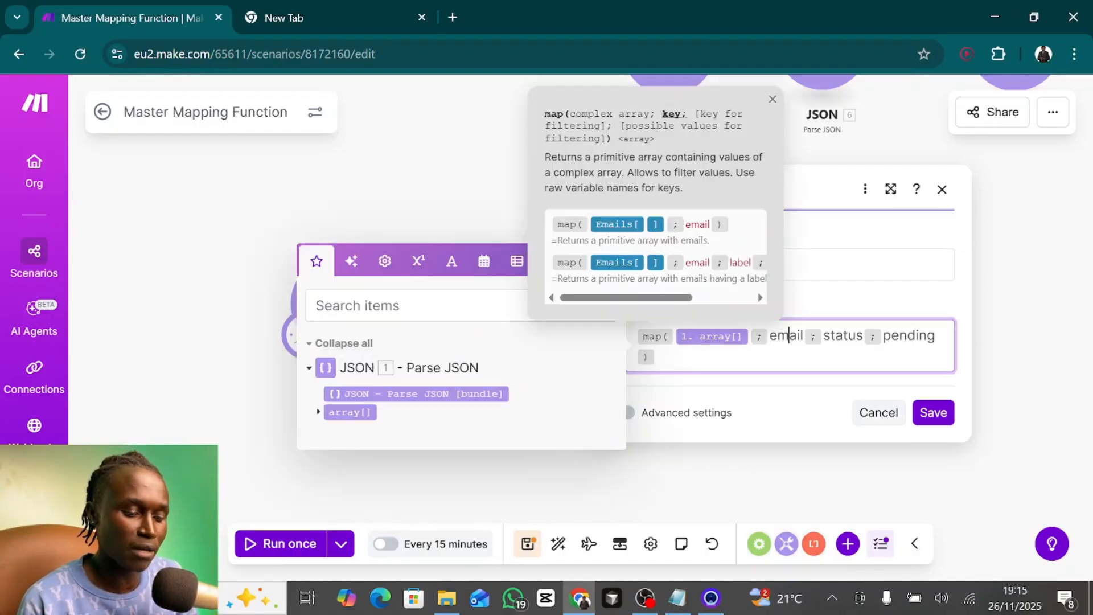
double_click(787, 336)
double_click(843, 336)
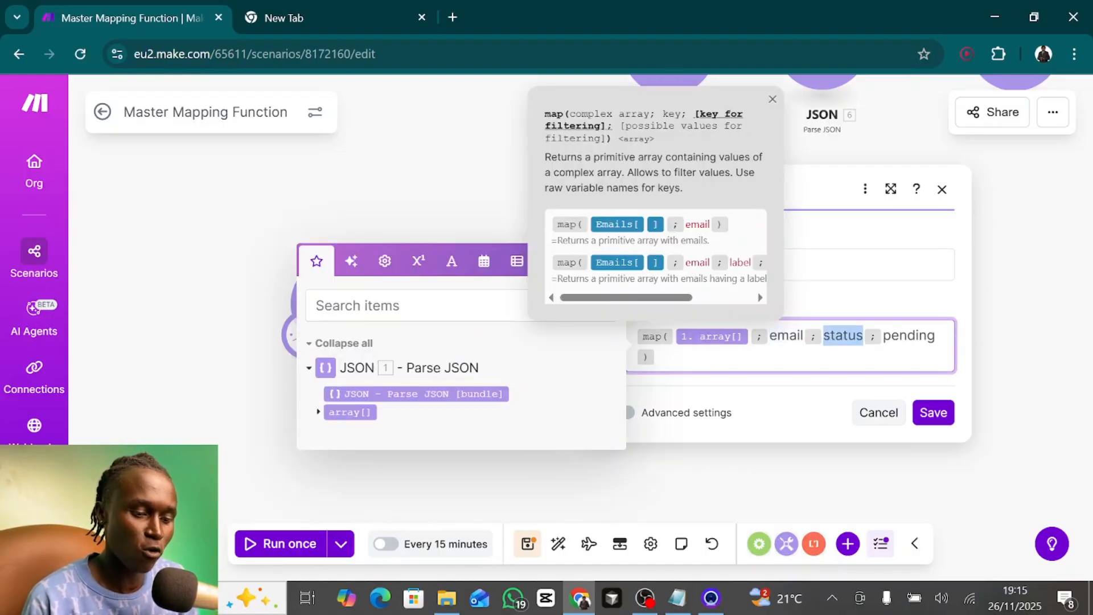
double_click(909, 336)
type("success")
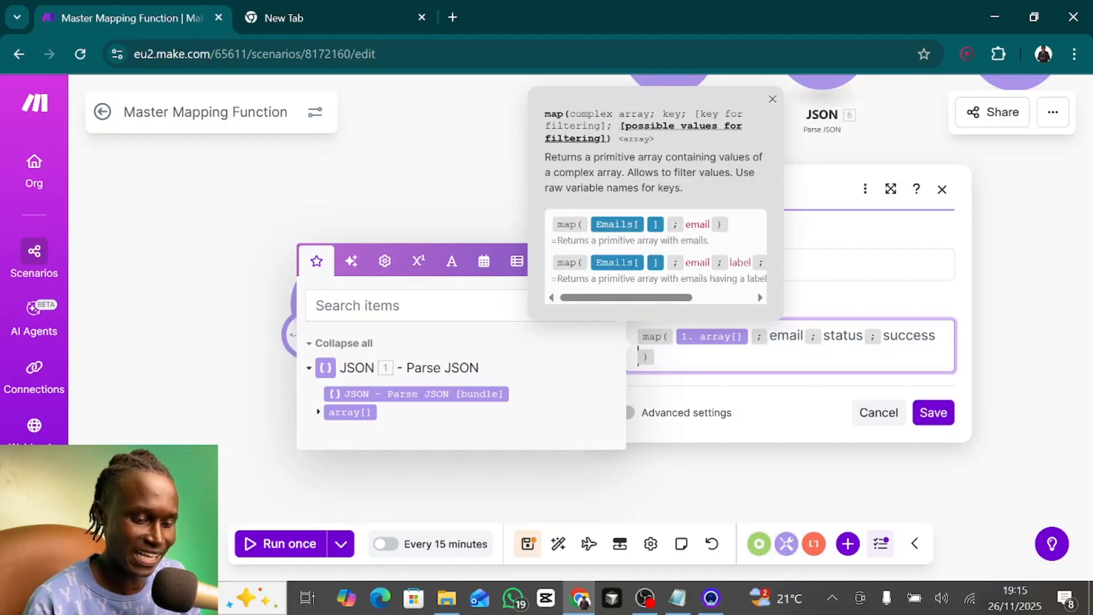
left_click(934, 412)
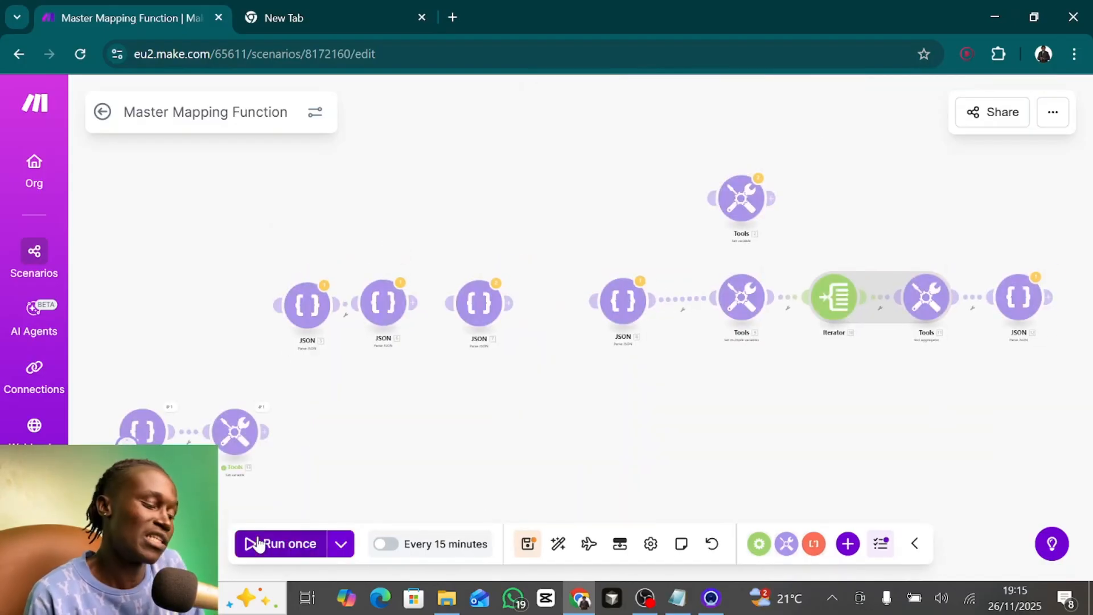
- Rerun the scenario with the success filter and inspect the emails in the Set variable module's output
left_click(262, 407)
left_click(341, 494)
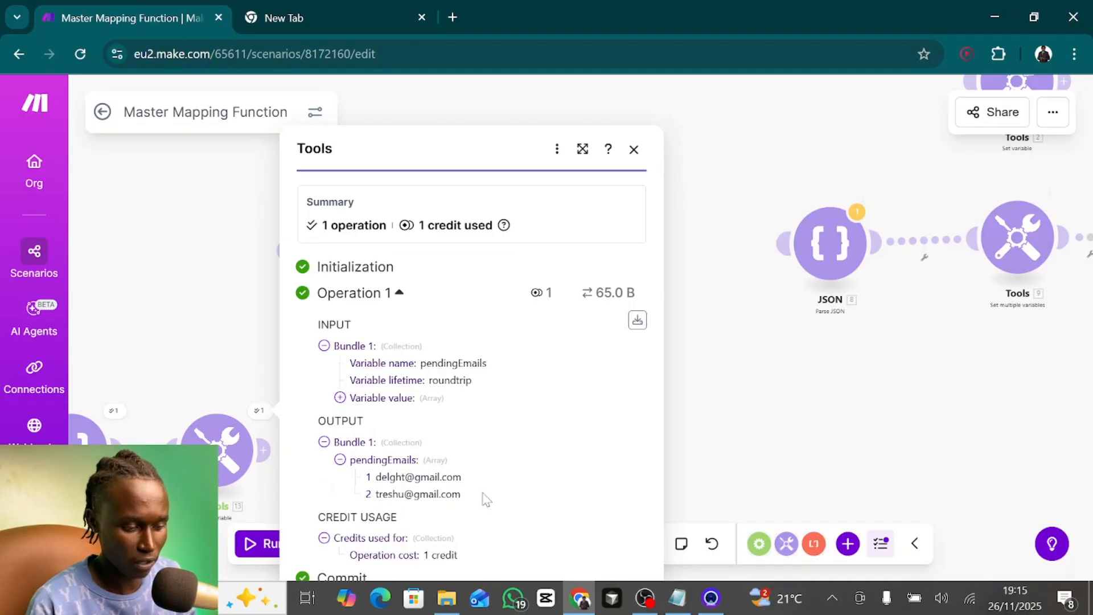
left_click(633, 151)
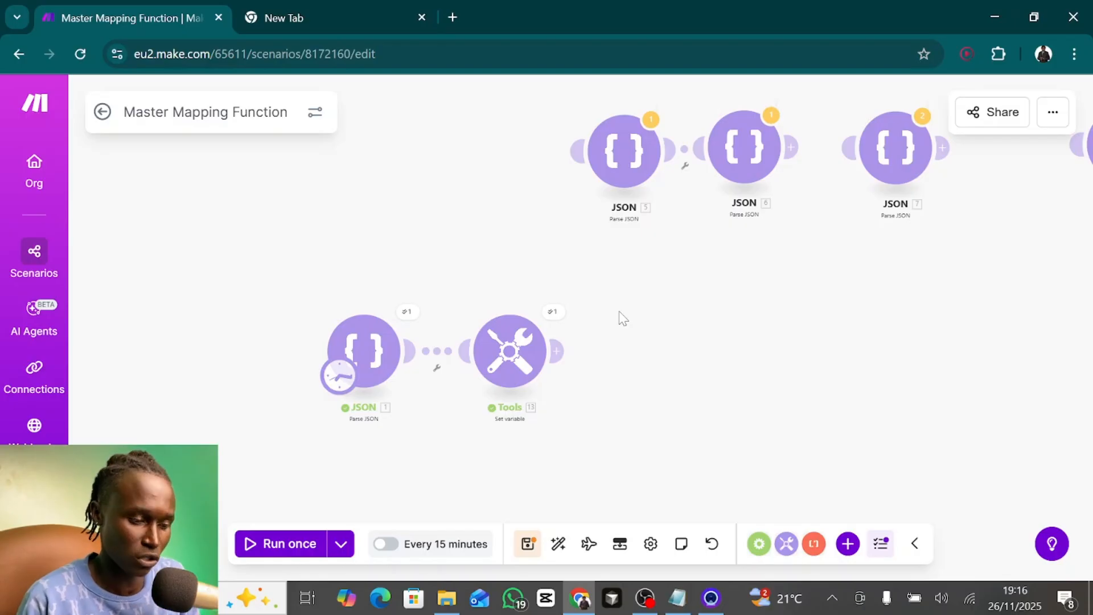
left_click_drag(619, 312, 444, 335)
left_click(461, 192)
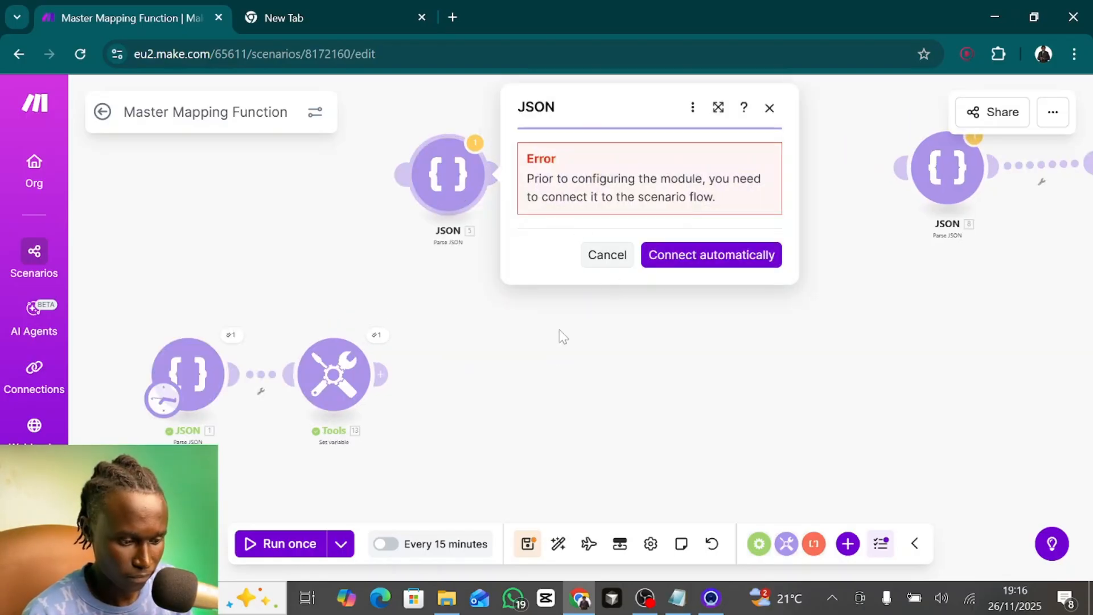
left_click(608, 254)
- Make JSON module 5 the scenario's starting point and detach JSON module 1 from the Set variable module, moving it out of the way
left_click_drag(171, 402, 430, 199)
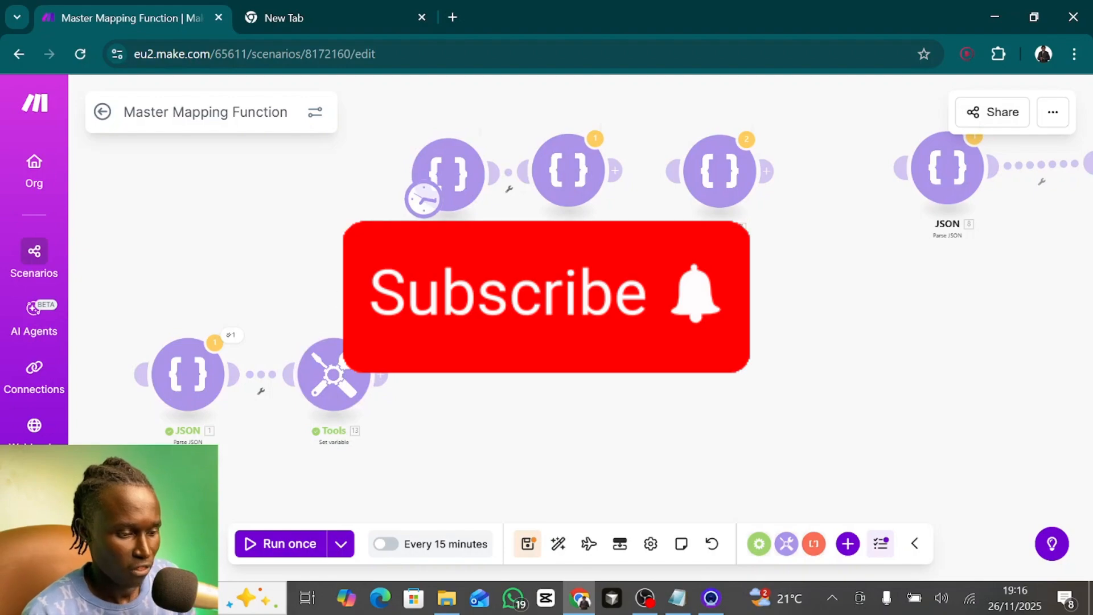
right_click(271, 372)
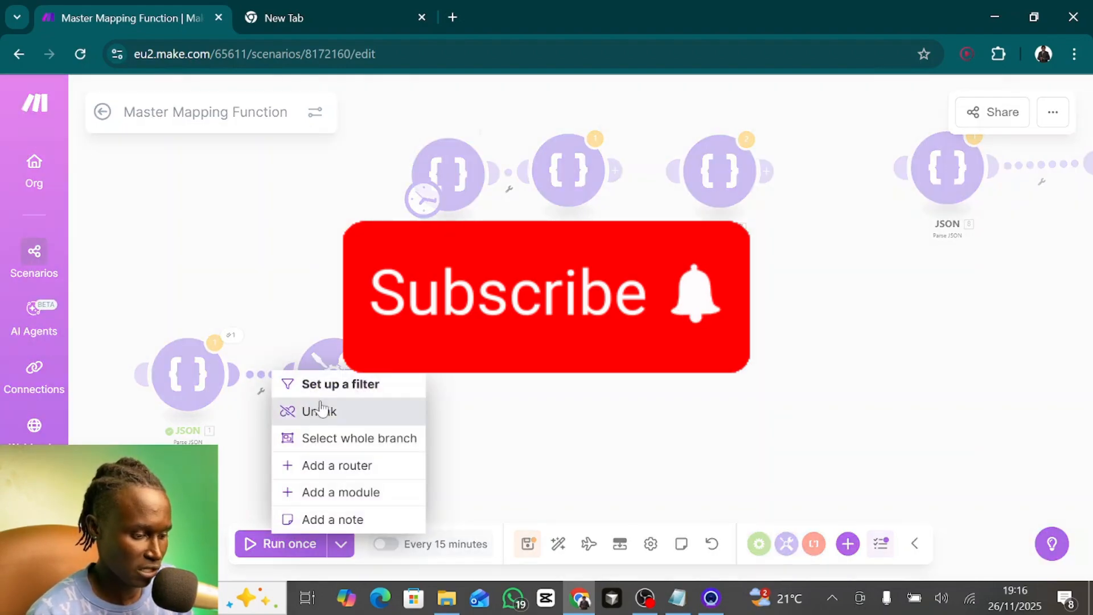
left_click(322, 411)
left_click_drag(222, 381, 178, 192)
- Place JSON module 5 in front of the Set variable module and link it there instead of to JSON module 6
left_click_drag(444, 196, 165, 382)
right_click(226, 351)
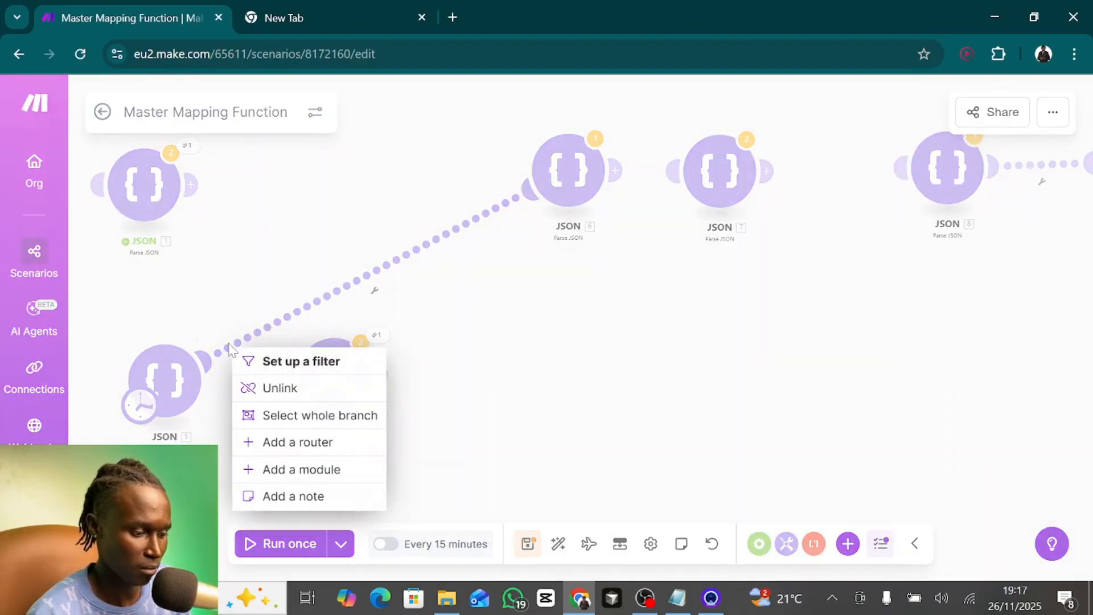
left_click(266, 390)
left_click_drag(210, 380, 302, 376)
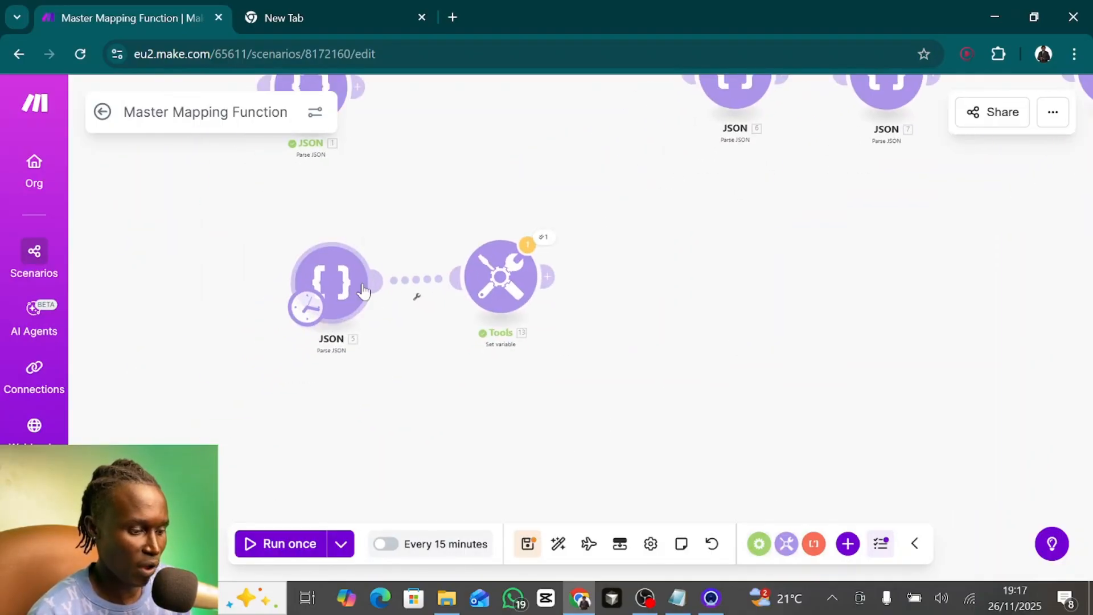
- Open JSON module 5 and review the firstName, lastName, email, city and country fields of its array records
left_click(353, 288)
scroll(581, 399, "down", 2)
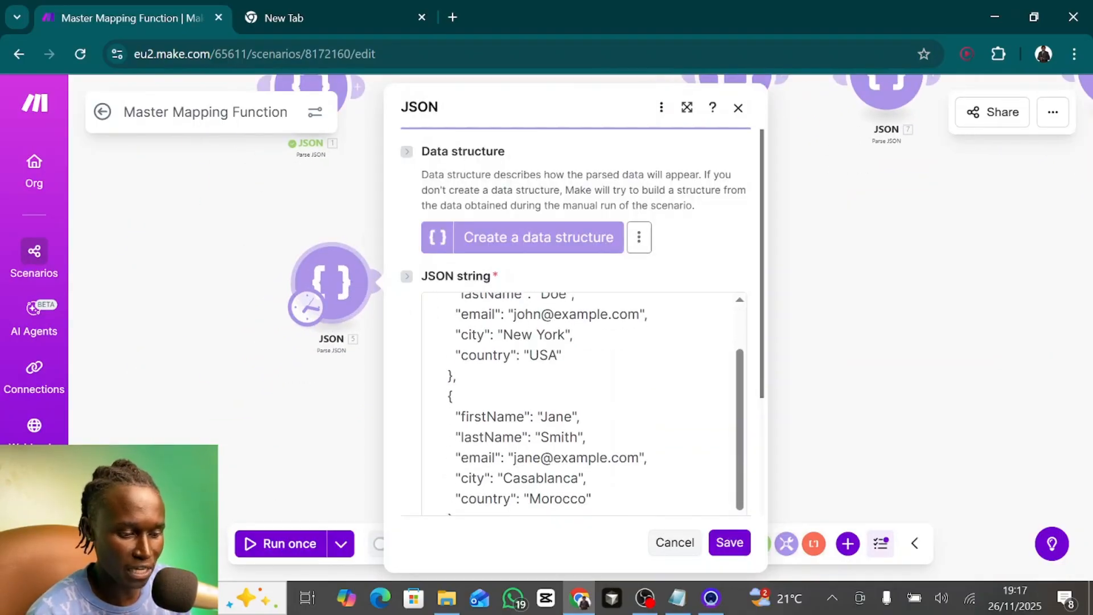
scroll(581, 399, "up", 2)
scroll(581, 399, "down", 6)
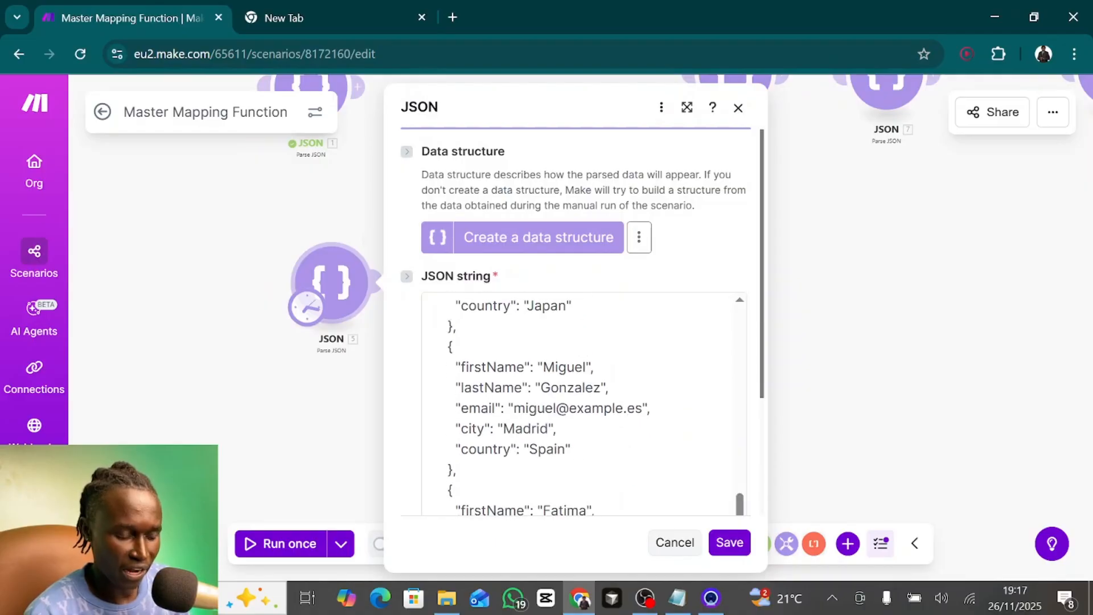
scroll(581, 399, "up", 5)
scroll(581, 399, "up", 2)
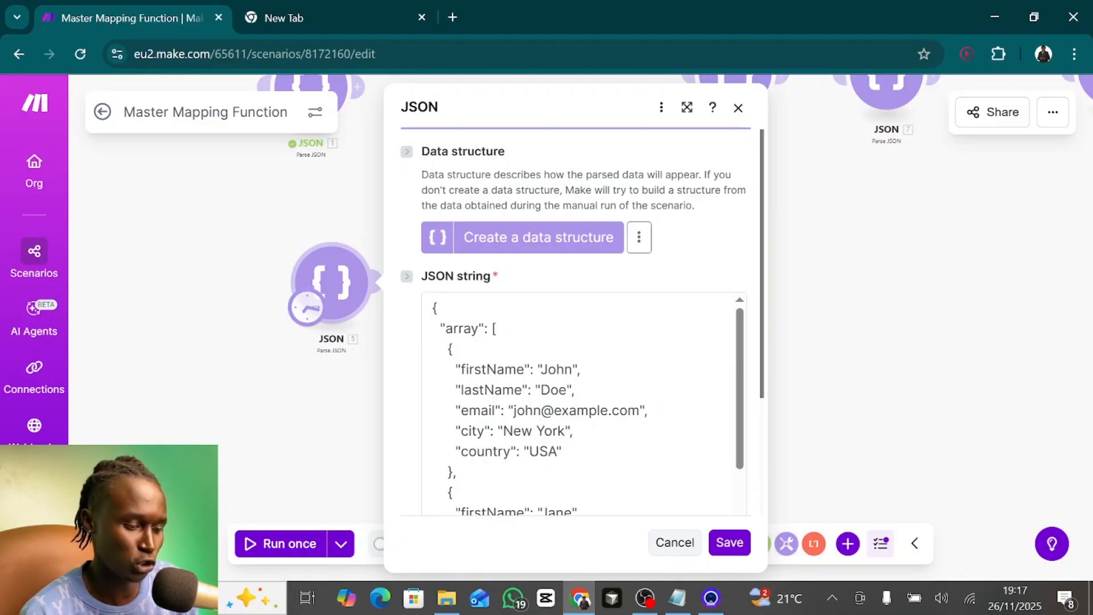
scroll(581, 398, "down", 2)
scroll(581, 398, "down", 3)
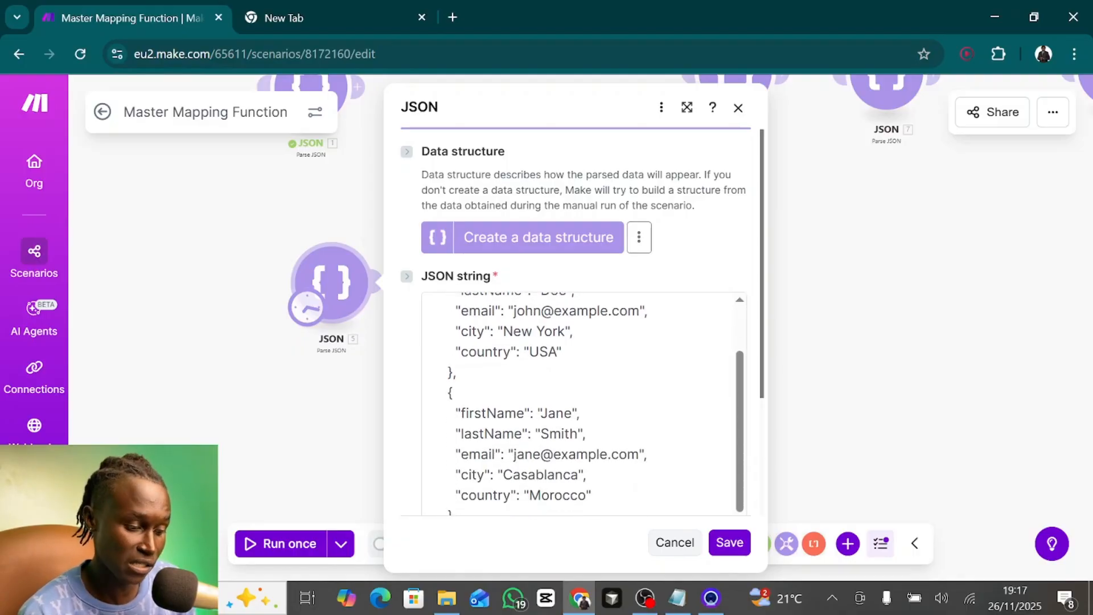
scroll(581, 398, "up", 1)
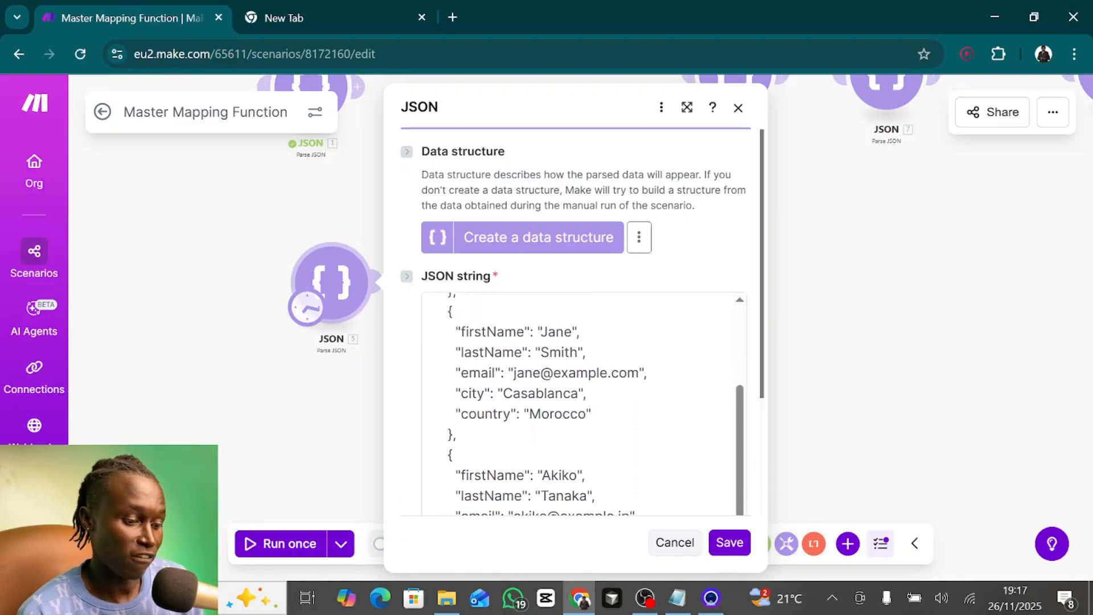
scroll(580, 399, "down", 2)
scroll(581, 399, "down", 4)
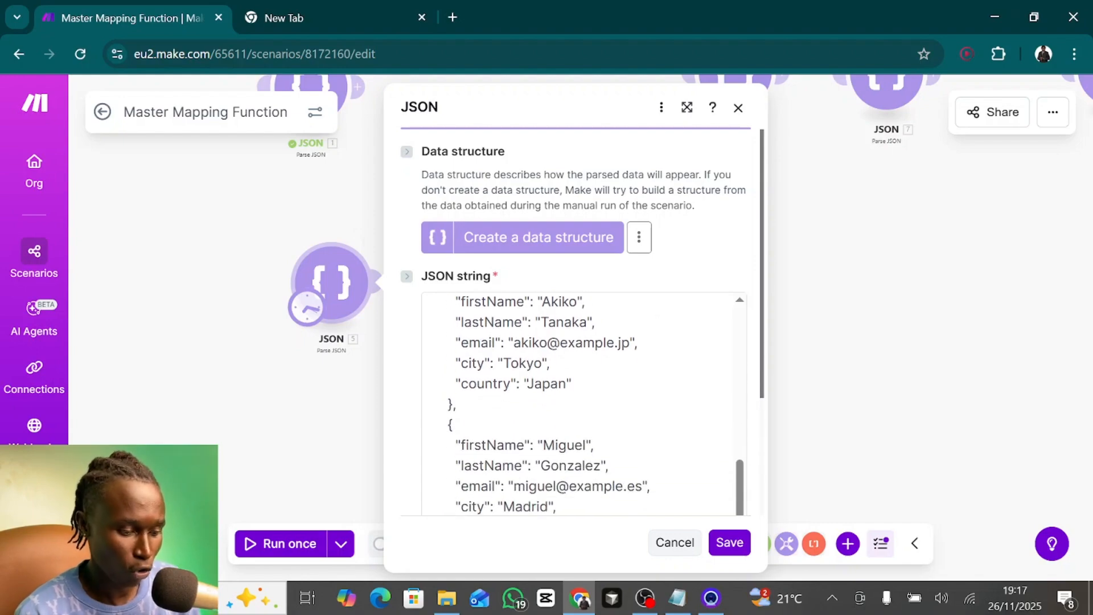
scroll(581, 399, "up", 10)
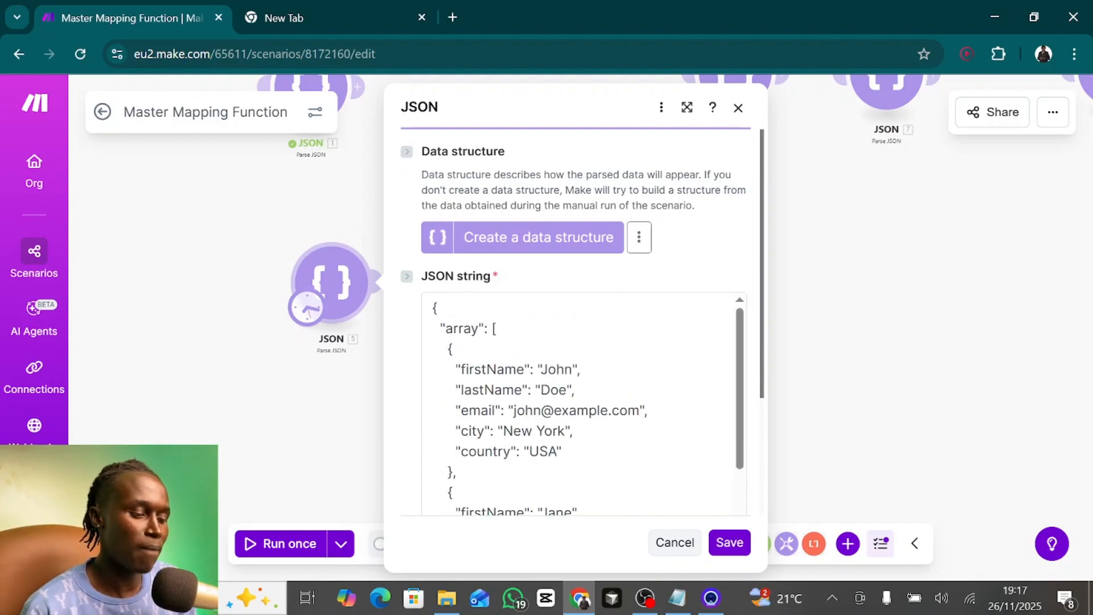
- Replace JSON module 1's array with JSON module 5's array[] in the Set variable module's map function
scroll(581, 399, "down", 3)
scroll(581, 398, "up", 2)
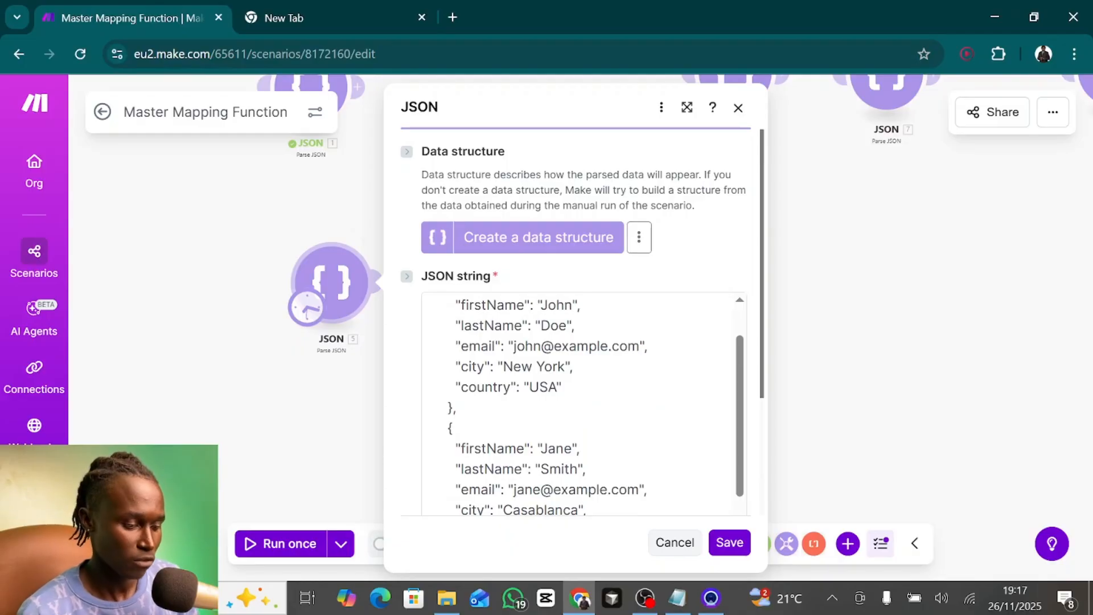
left_click(222, 394)
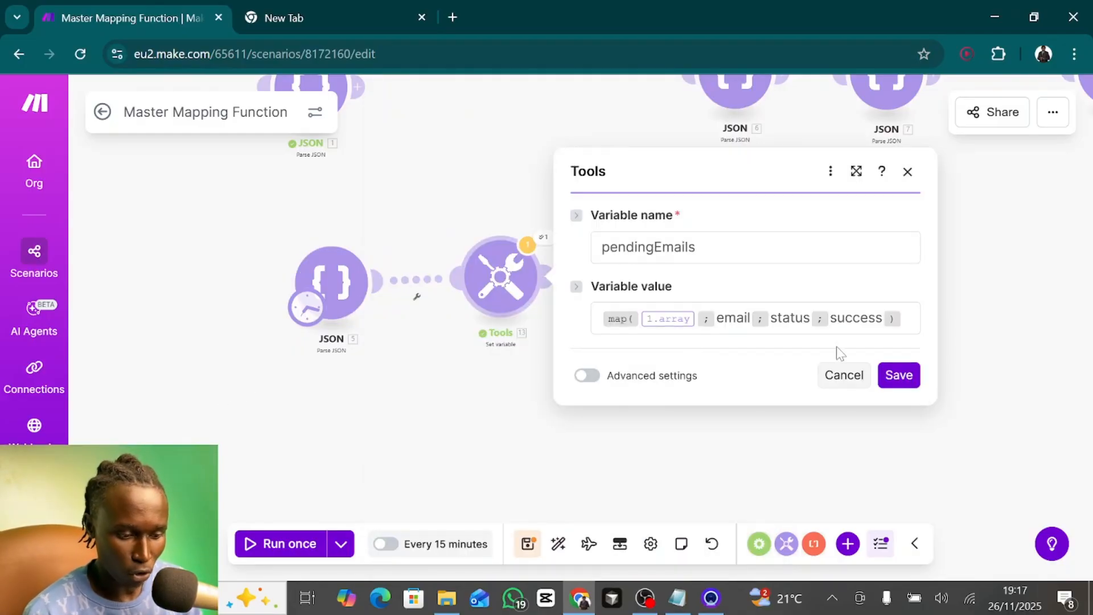
left_click(699, 325)
key("BackSpace")
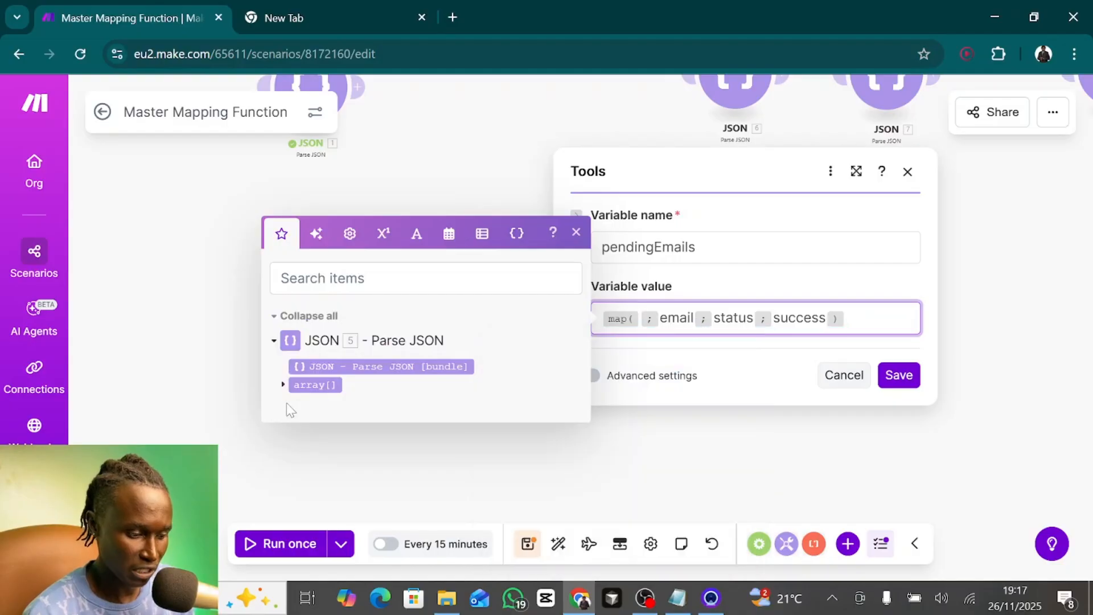
left_click(308, 385)
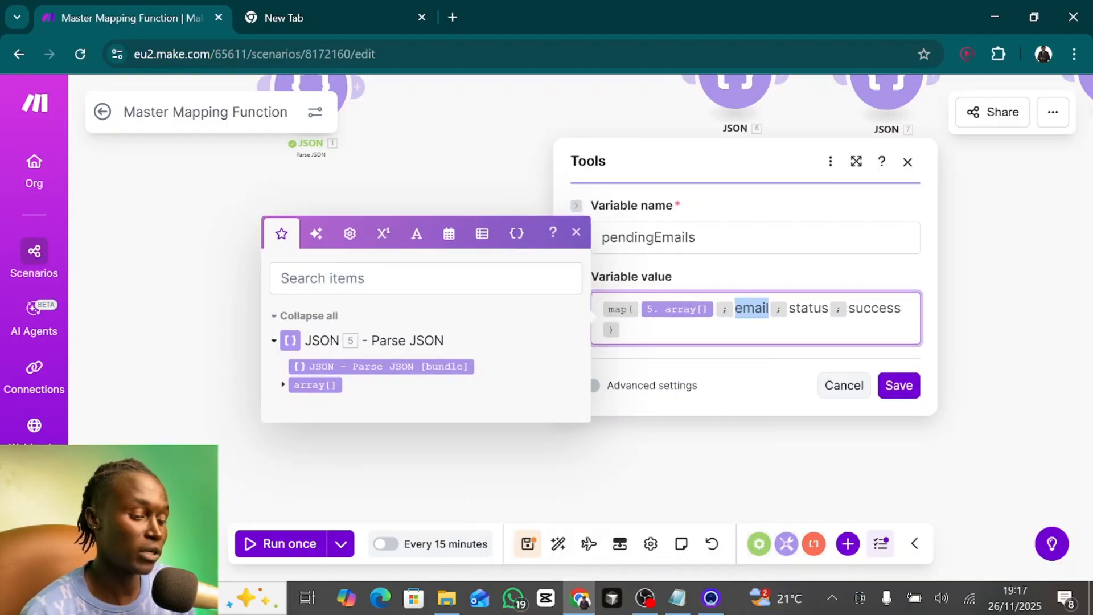
- Set the map function to return firstName filtered by country equal to USA, and save the Set variable module
left_click(283, 385)
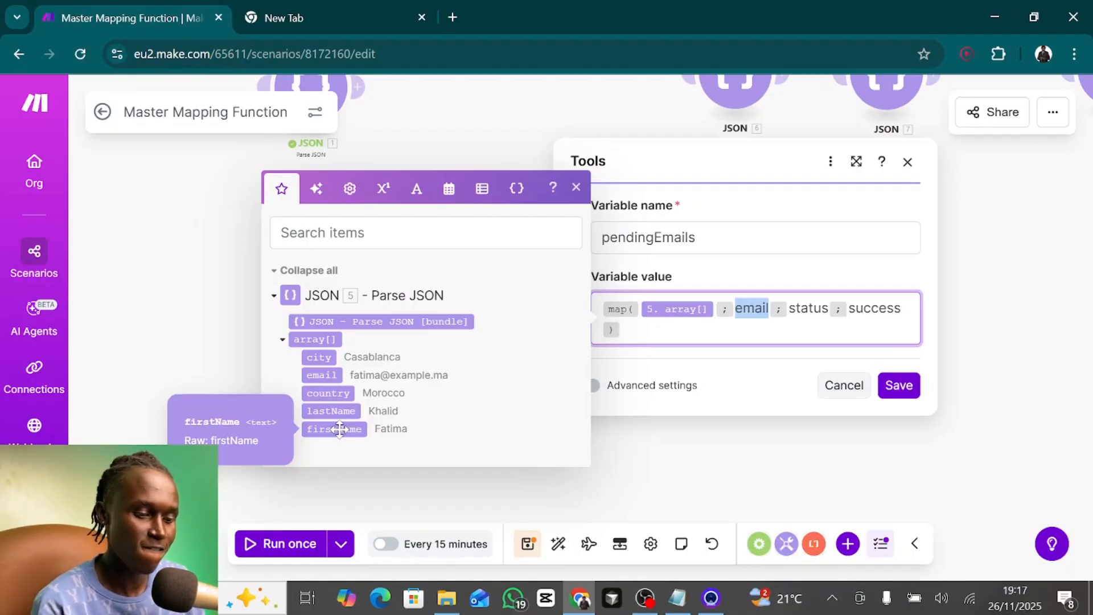
type("first")
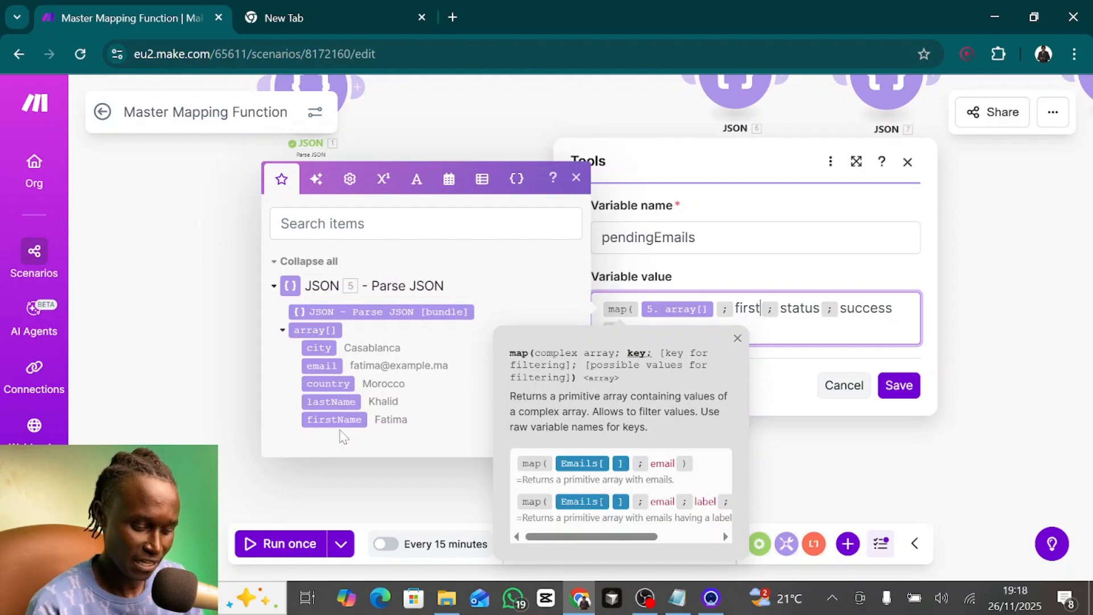
type("Name")
key("Right")
key("Right")
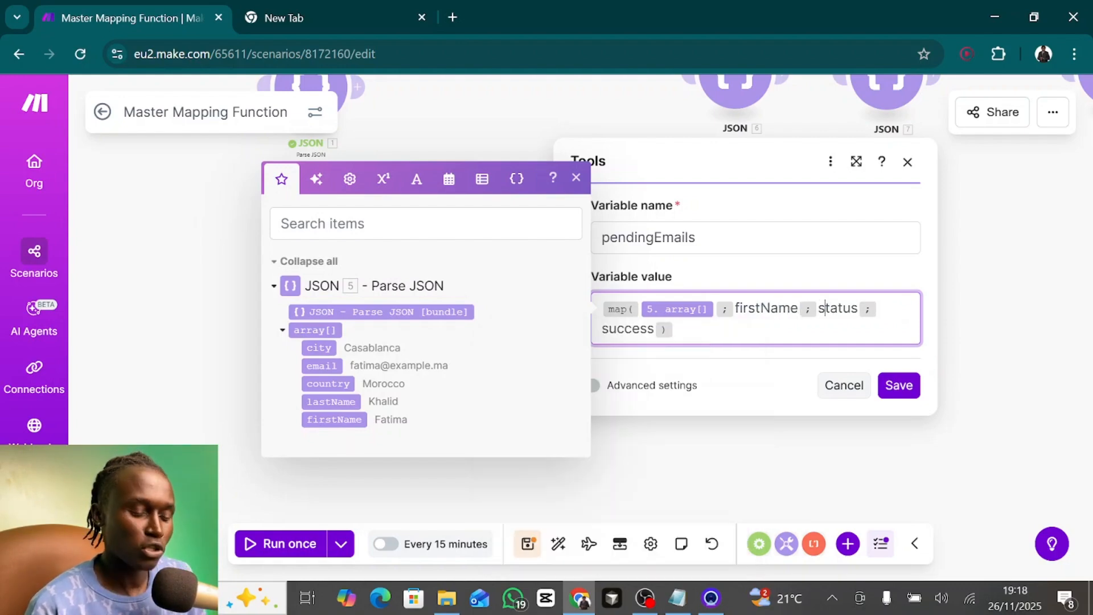
key("Right")
key("Right")
key("Right")
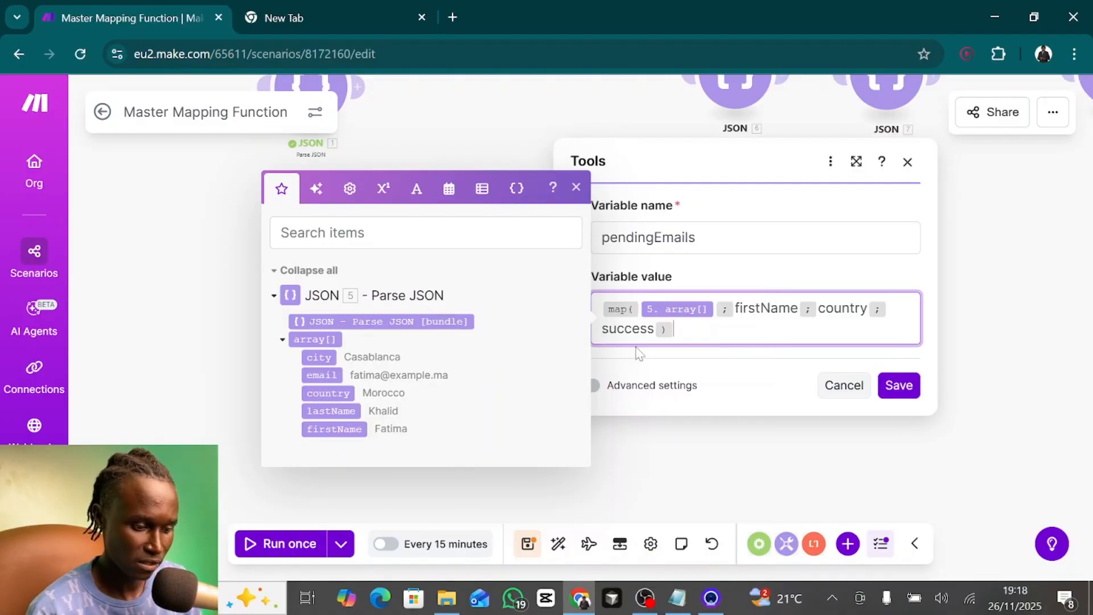
double_click(633, 330)
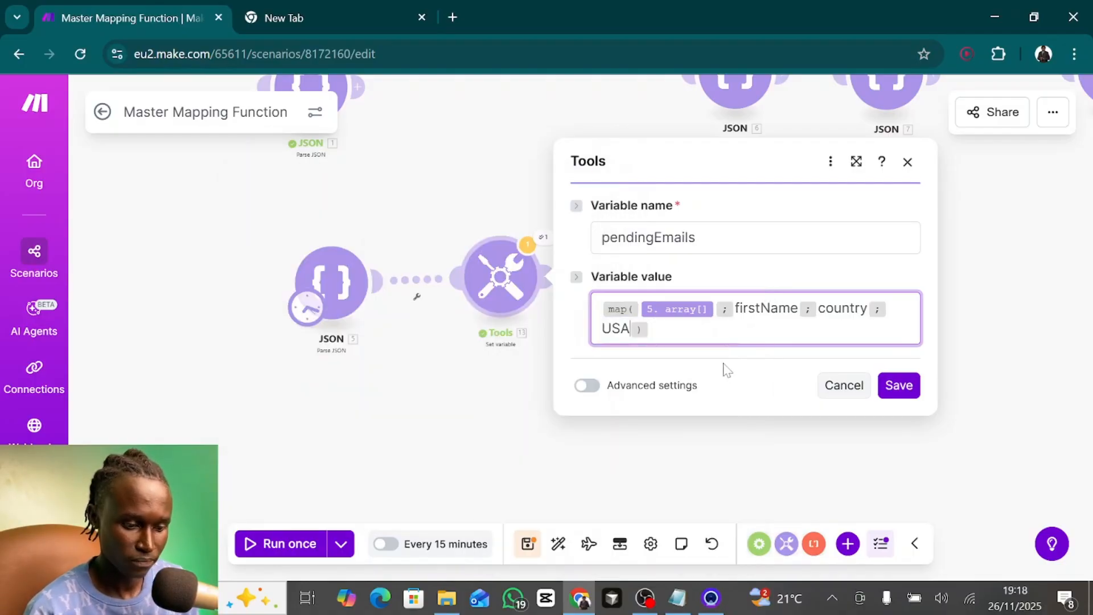
left_click(898, 385)
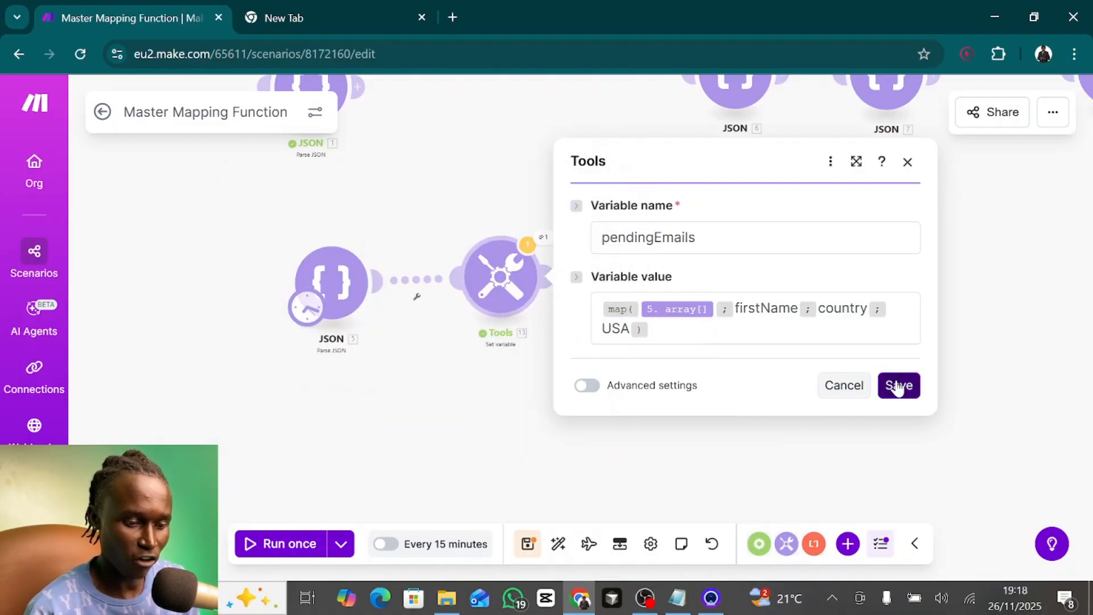
- Run the scenario once and rename the Set variable module's variable to usaNames
left_click(308, 548)
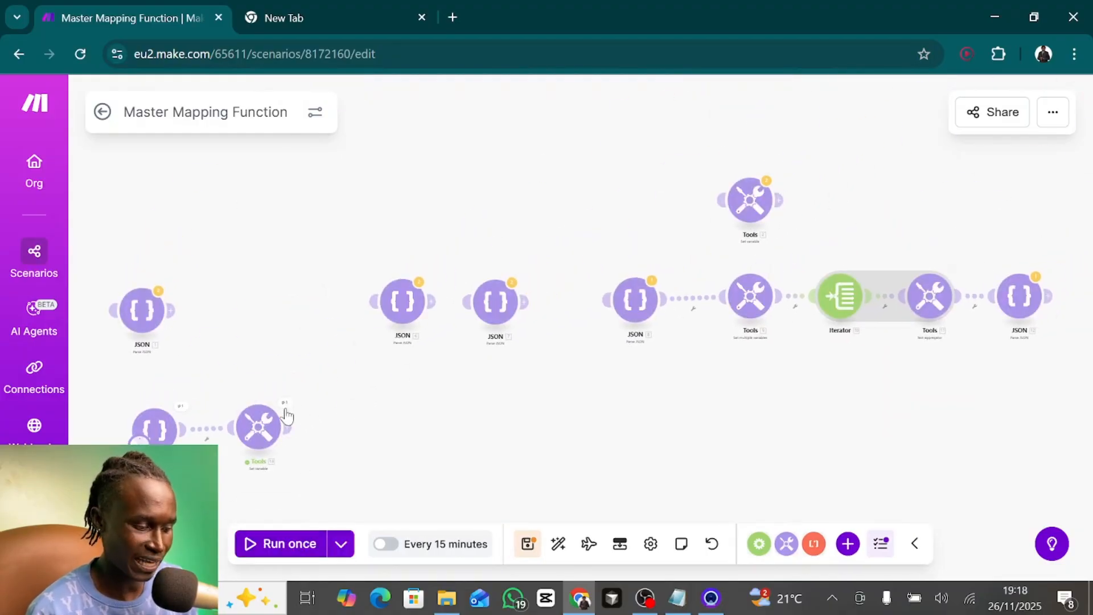
left_click(286, 406)
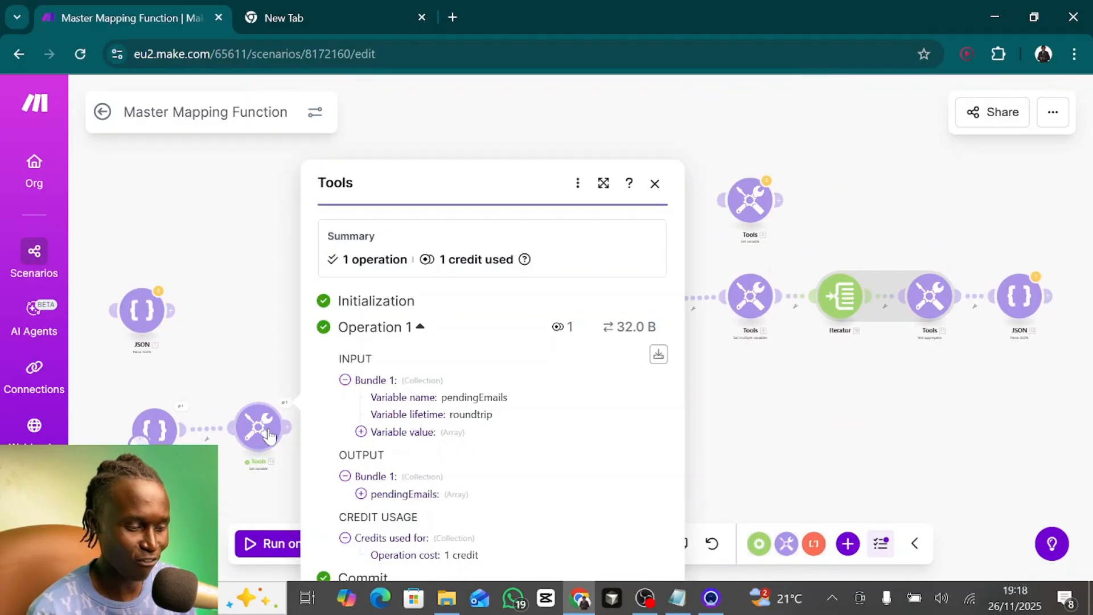
left_click(270, 426)
double_click(391, 388)
type("usa")
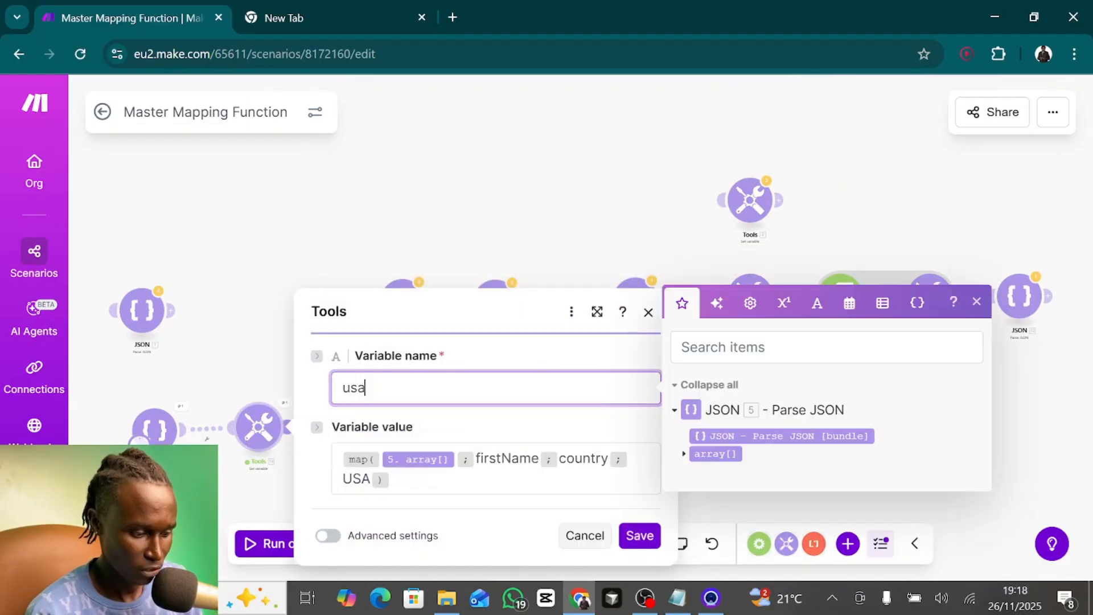
type("Names")
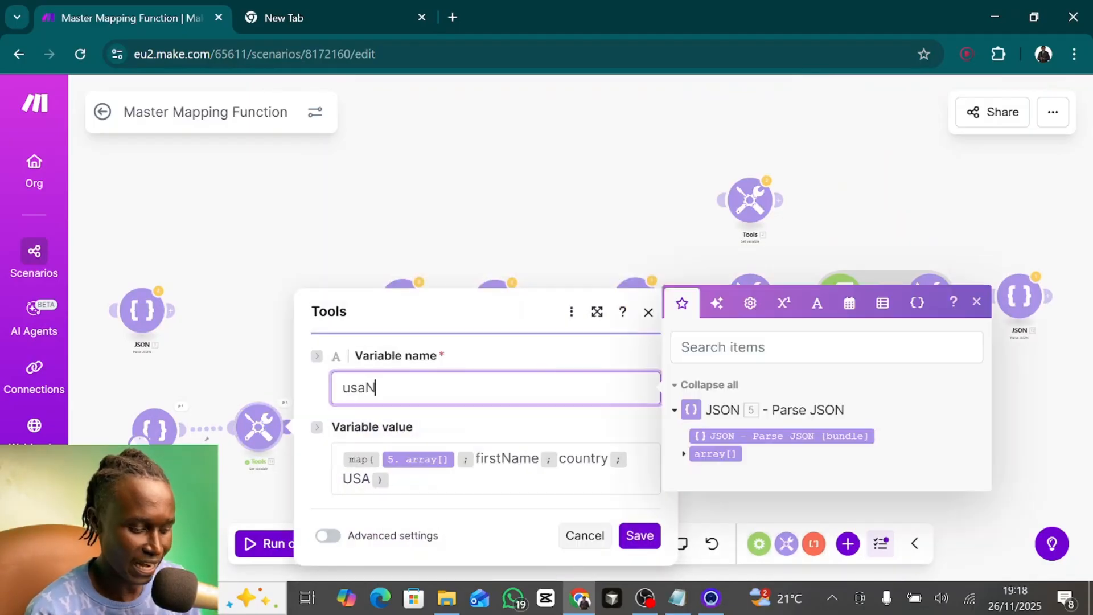
left_click(638, 535)
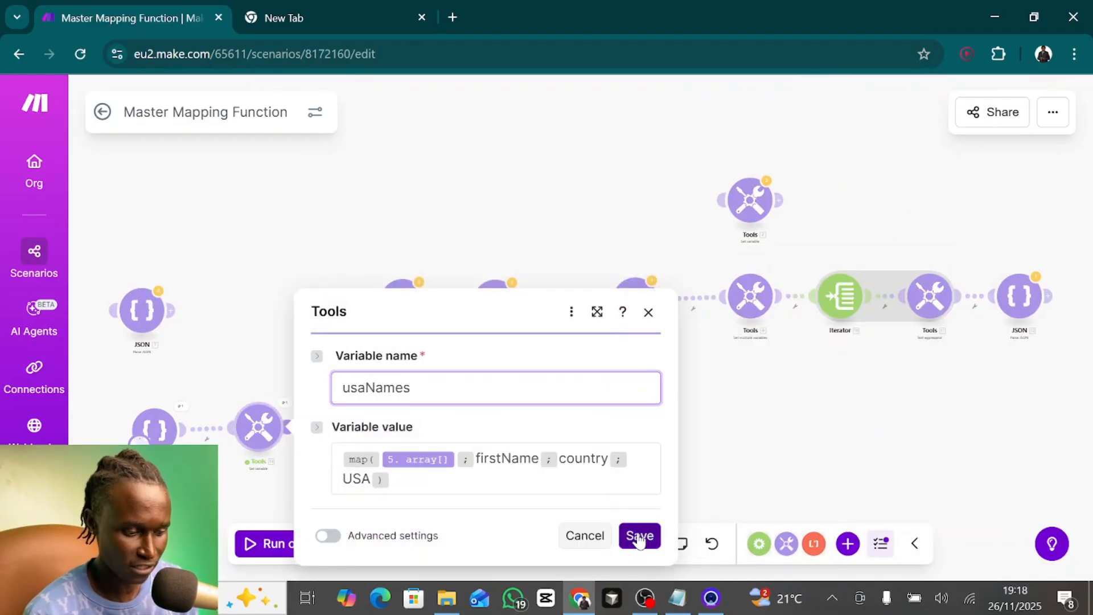
- Rerun the scenario and inspect the usaNames array in the Set variable module's output
left_click(264, 547)
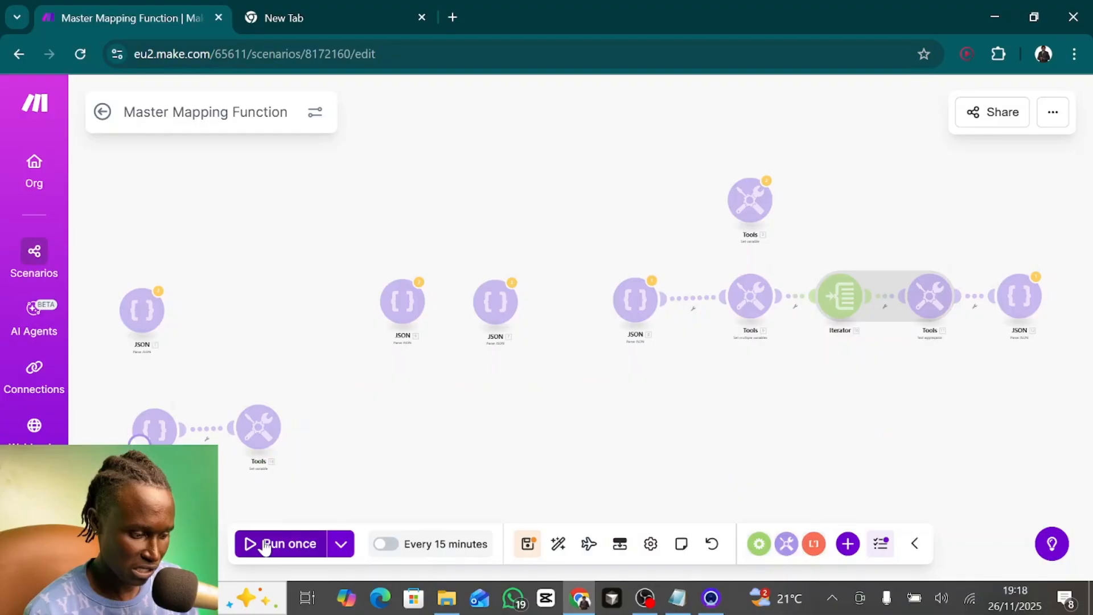
left_click(285, 406)
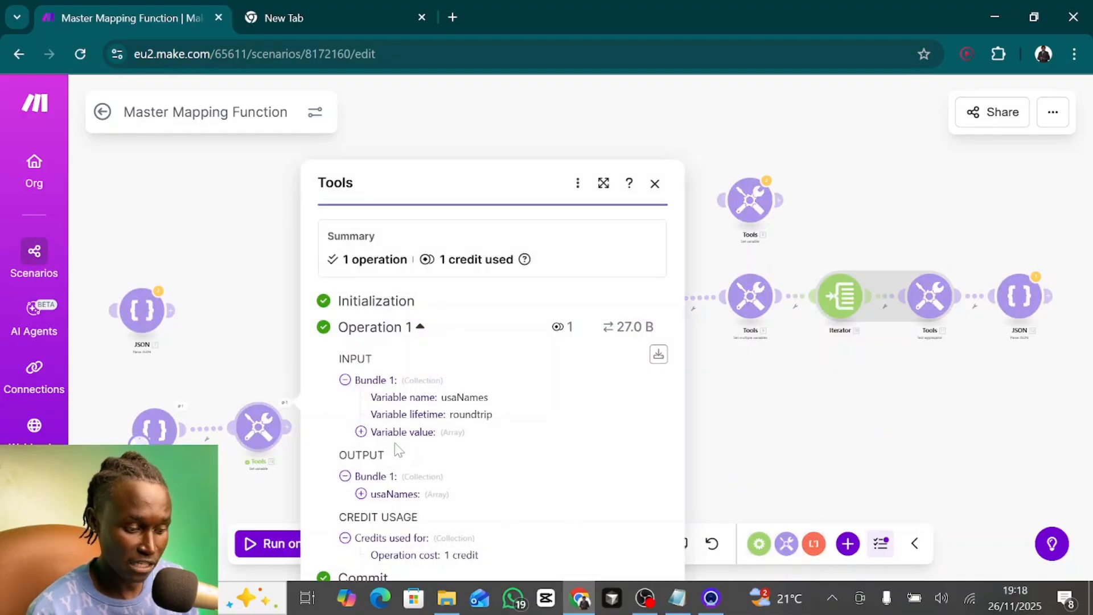
left_click(361, 495)
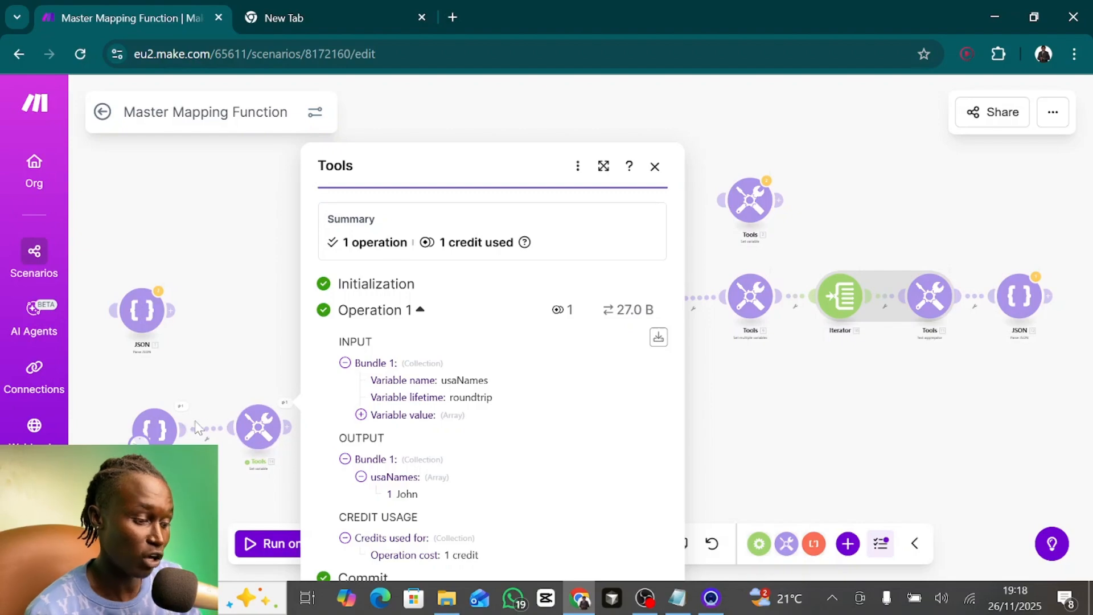
- Change the country of the Tokyo record in JSON module 5's JSON string to USA and save the module
left_click(154, 429)
scroll(390, 405, "down", 10)
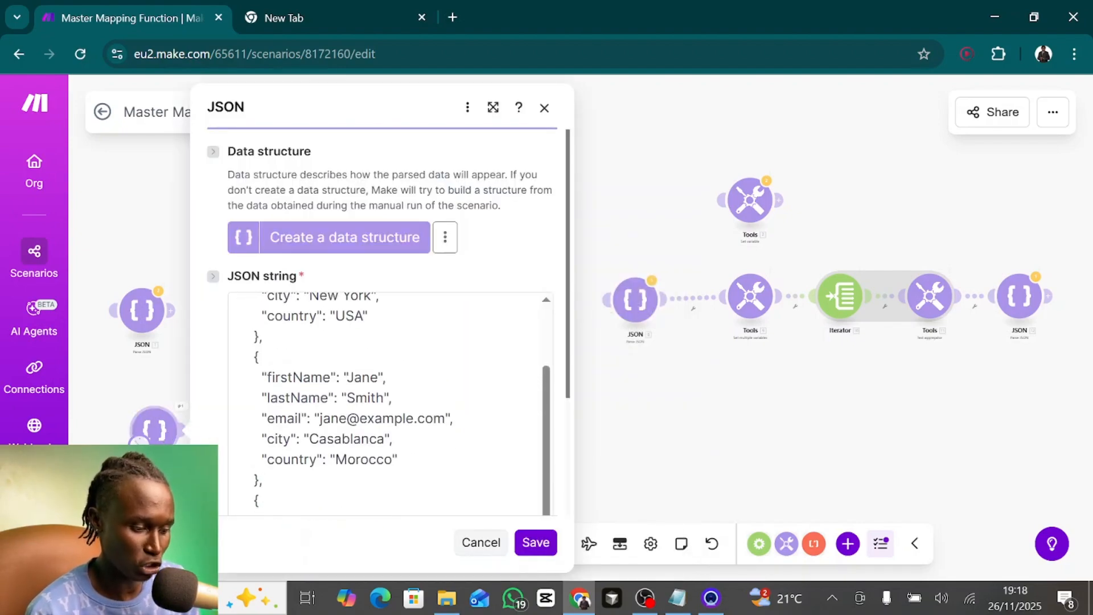
scroll(390, 405, "up", 3)
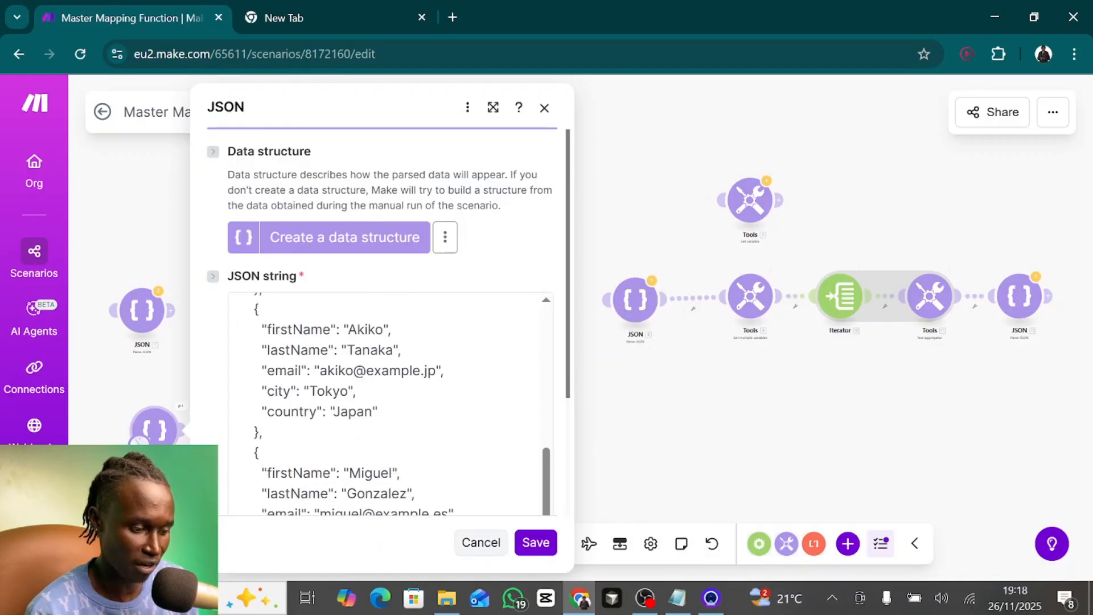
double_click(353, 394)
scroll(390, 404, "up", 1)
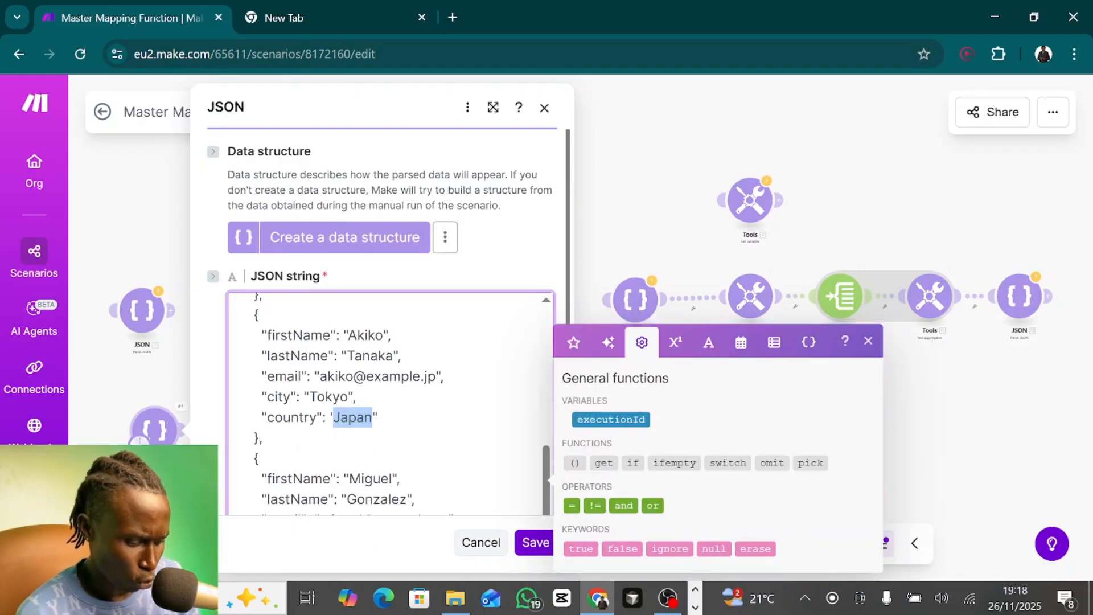
type("USA")
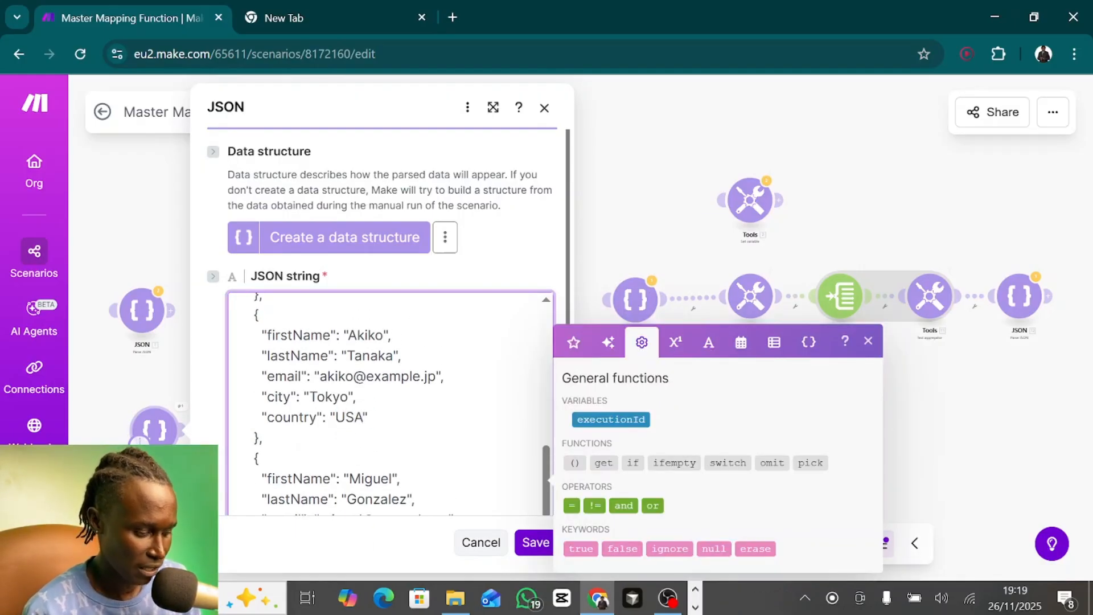
left_click(539, 544)
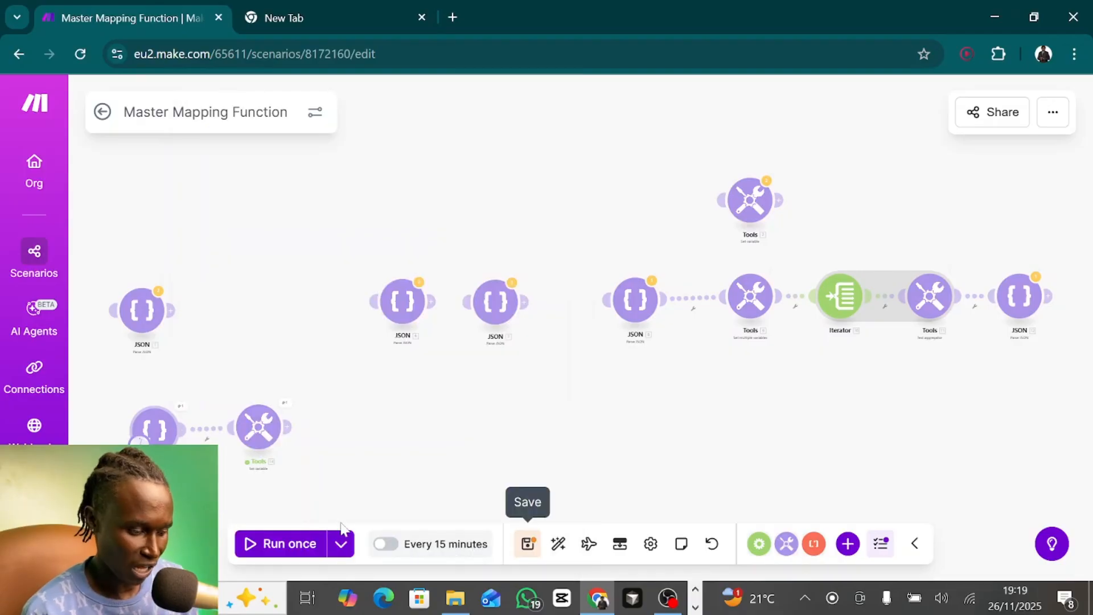
- Run the scenario with the edited JSON and check the first names listed under usaNames in the output
left_click(262, 545)
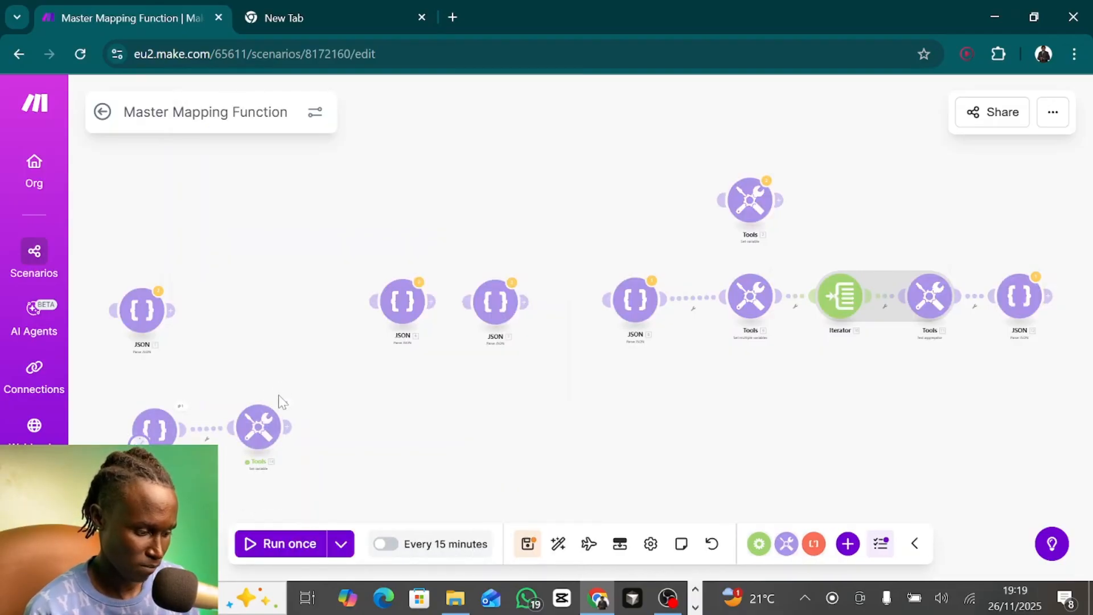
left_click(286, 405)
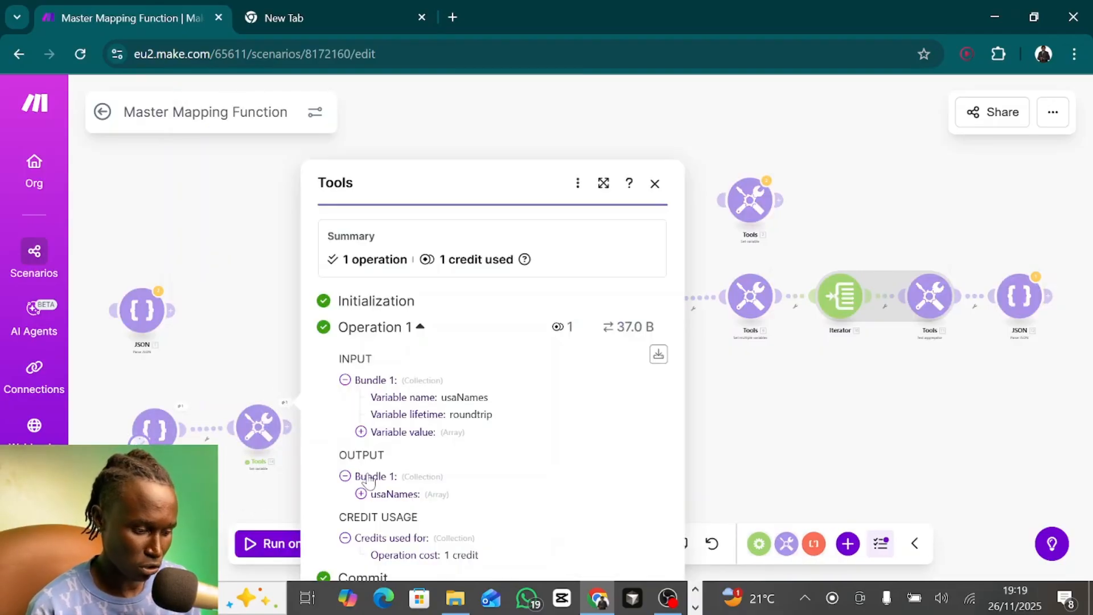
left_click(361, 495)
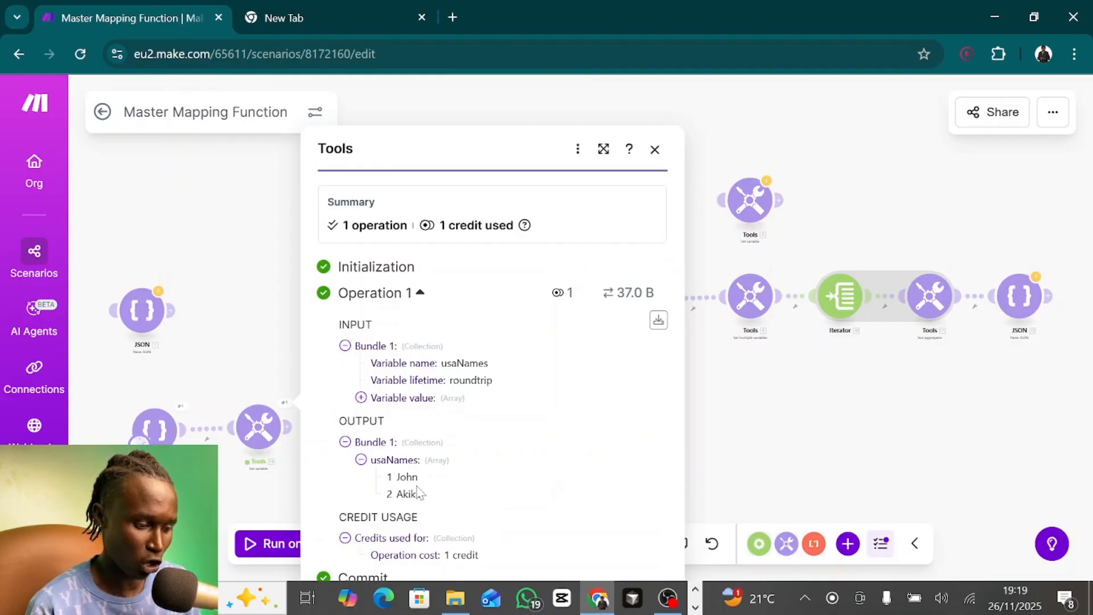
left_click(655, 149)
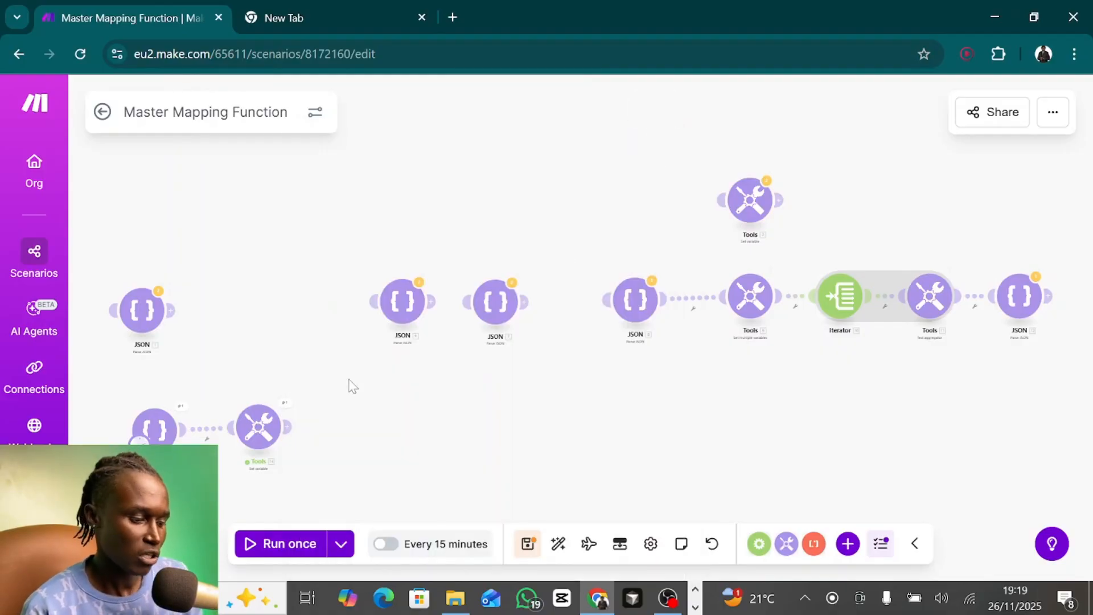
- Set the map function's country filter value to Morocco and save the Set variable module
left_click(261, 426)
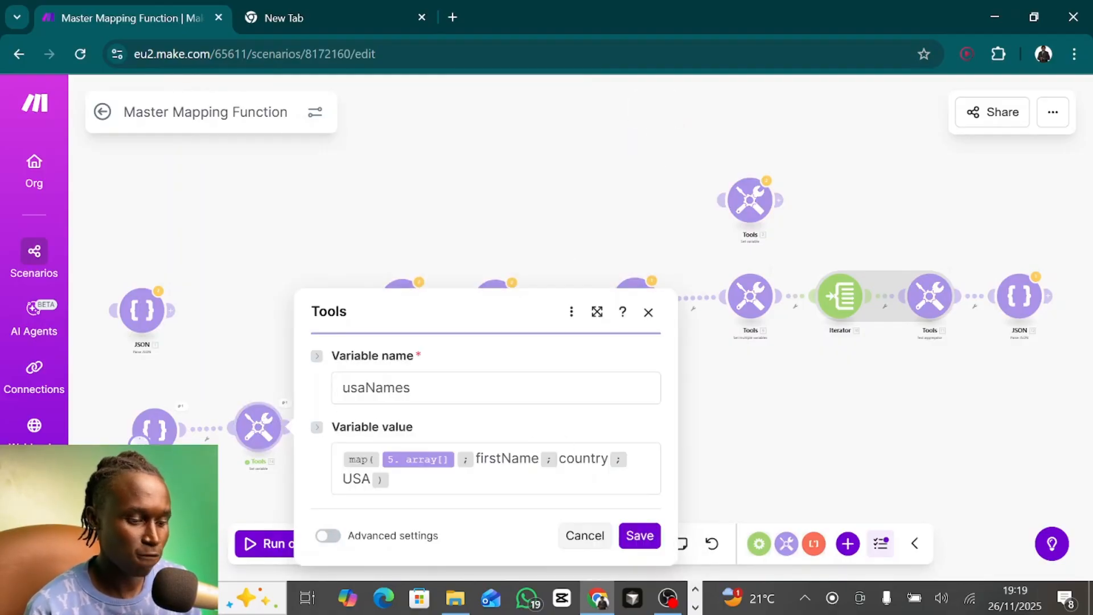
double_click(357, 479)
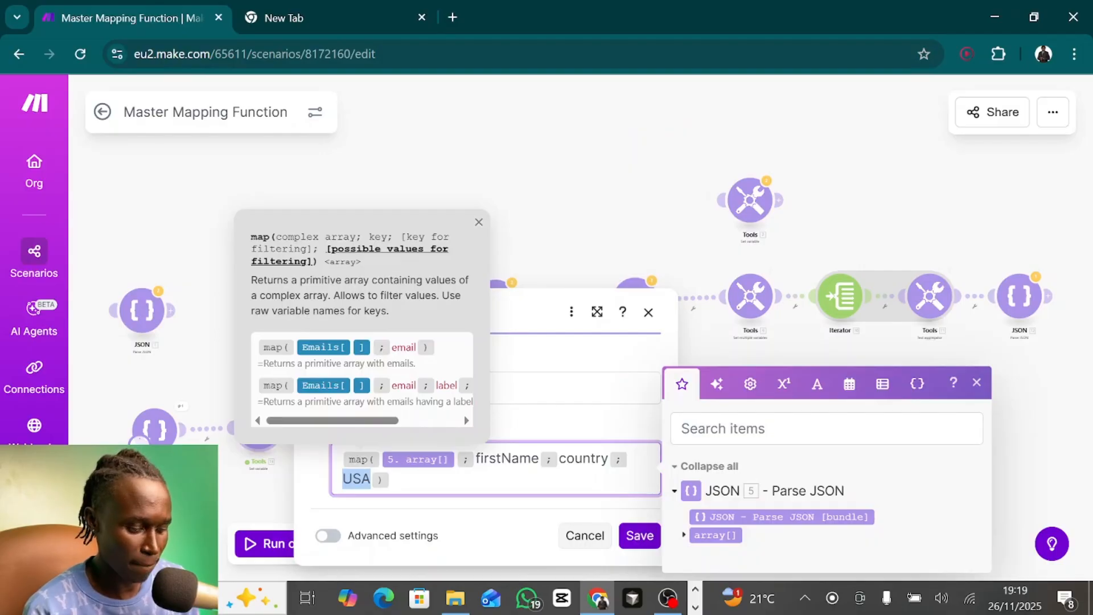
type("Moroc")
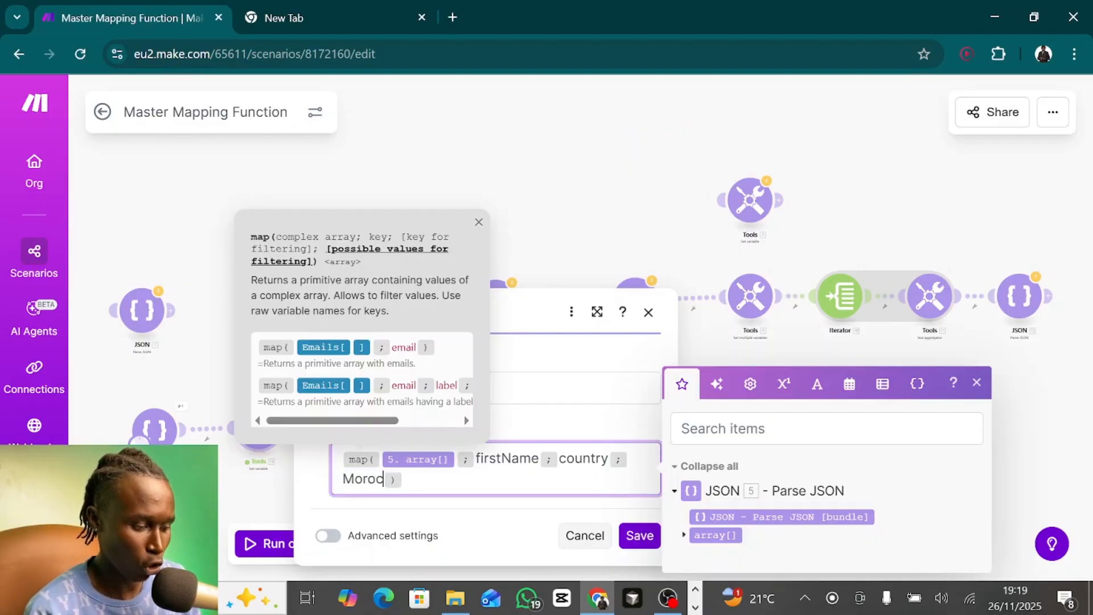
type("co")
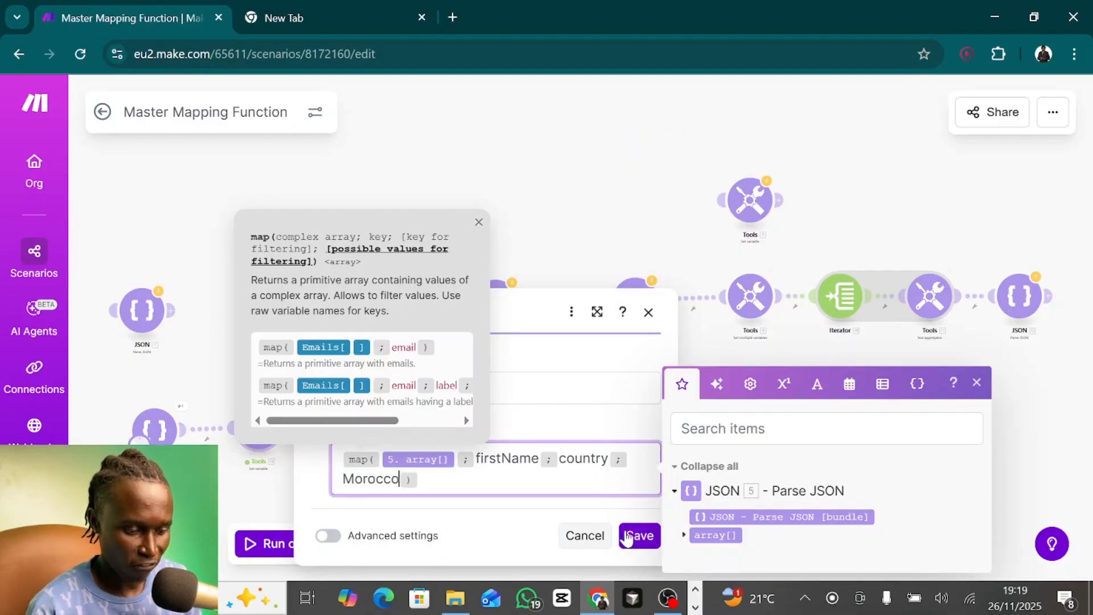
left_click(627, 537)
- Run the scenario with the Morocco filter and inspect the usaNames array in the Set variable module's output
left_click(280, 544)
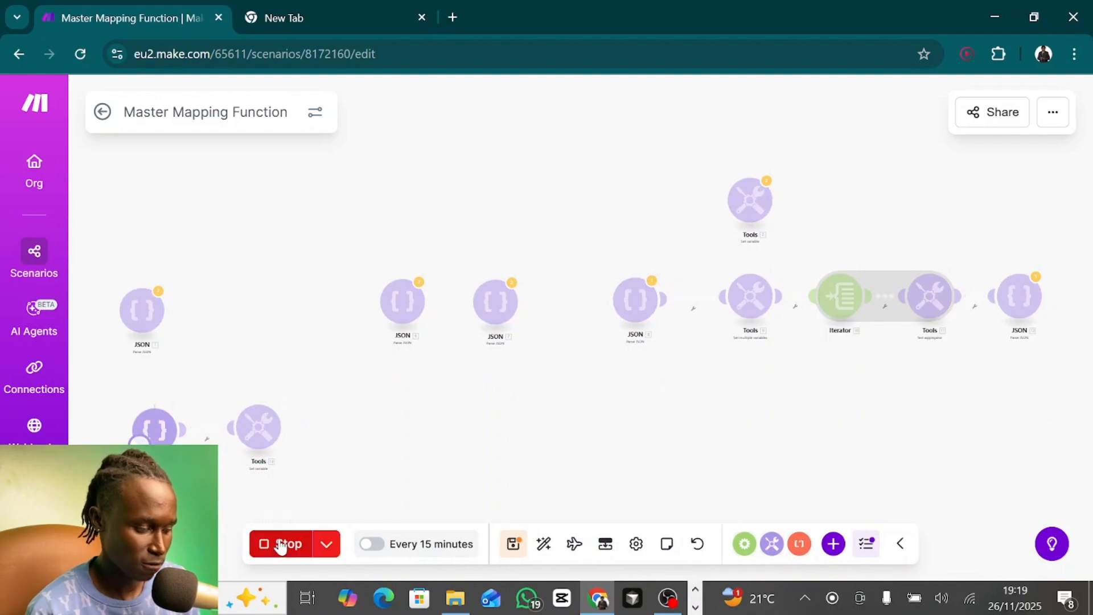
left_click(284, 403)
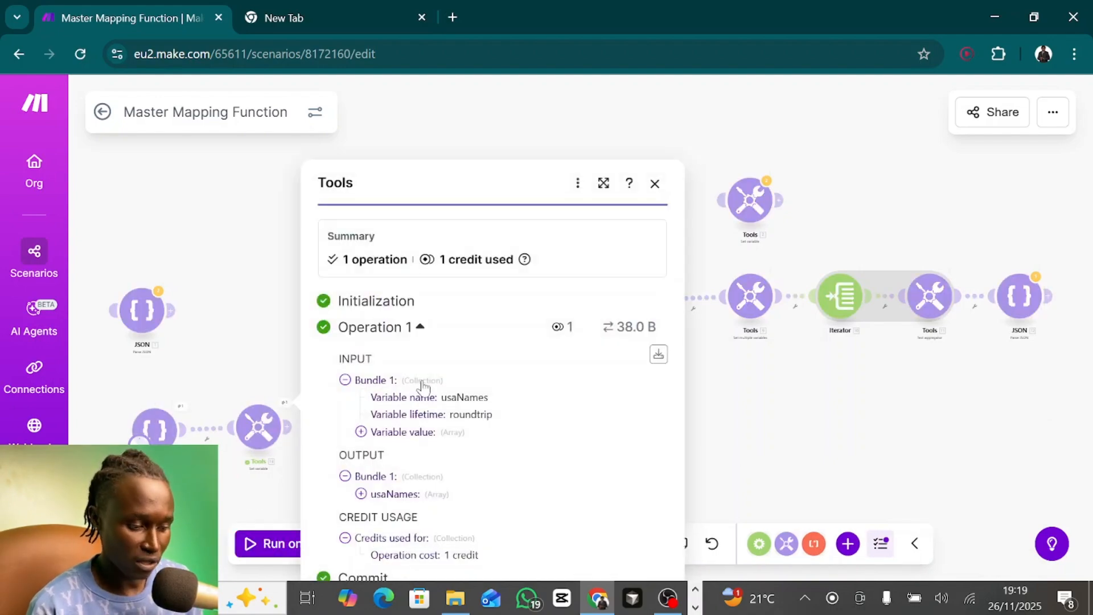
left_click(362, 494)
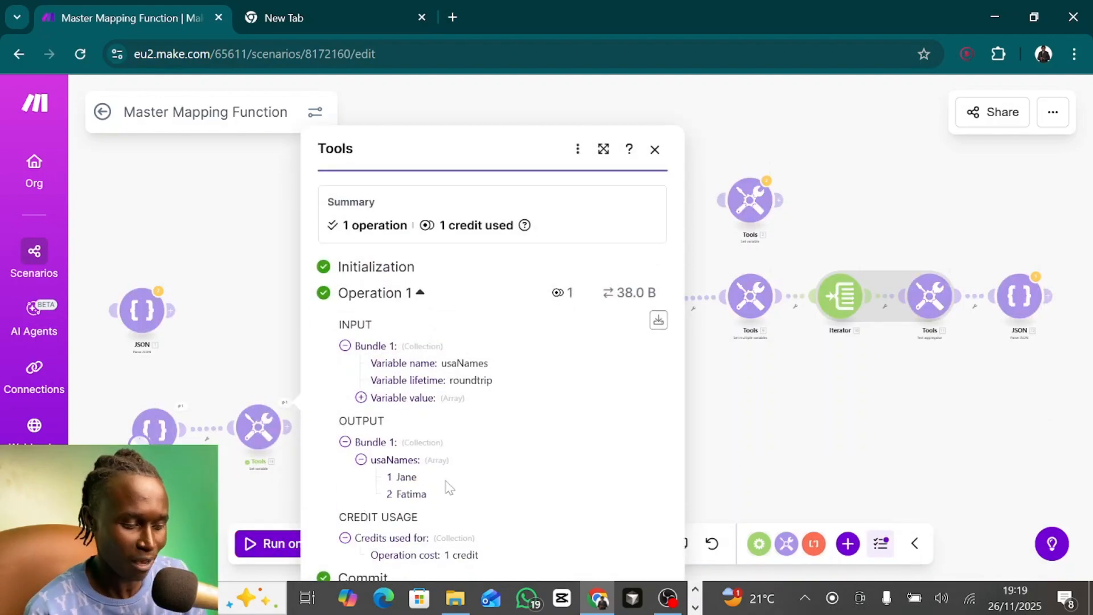
- Open JSON module 5 and compare the country of each record in its JSON string with the filtered output
left_click(162, 432)
scroll(390, 404, "down", 5)
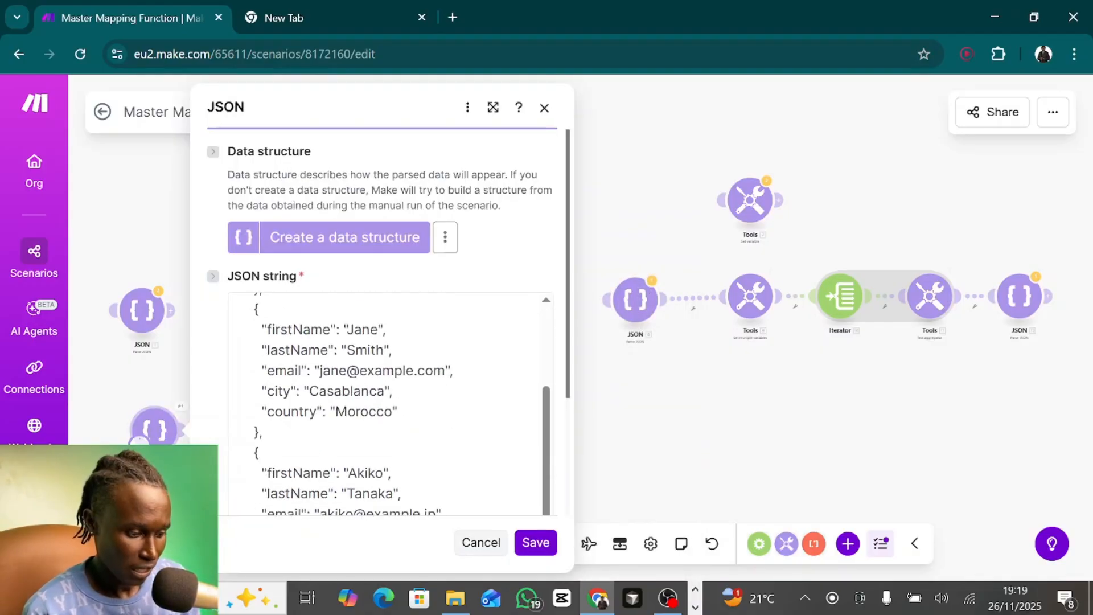
scroll(390, 399, "down", 8)
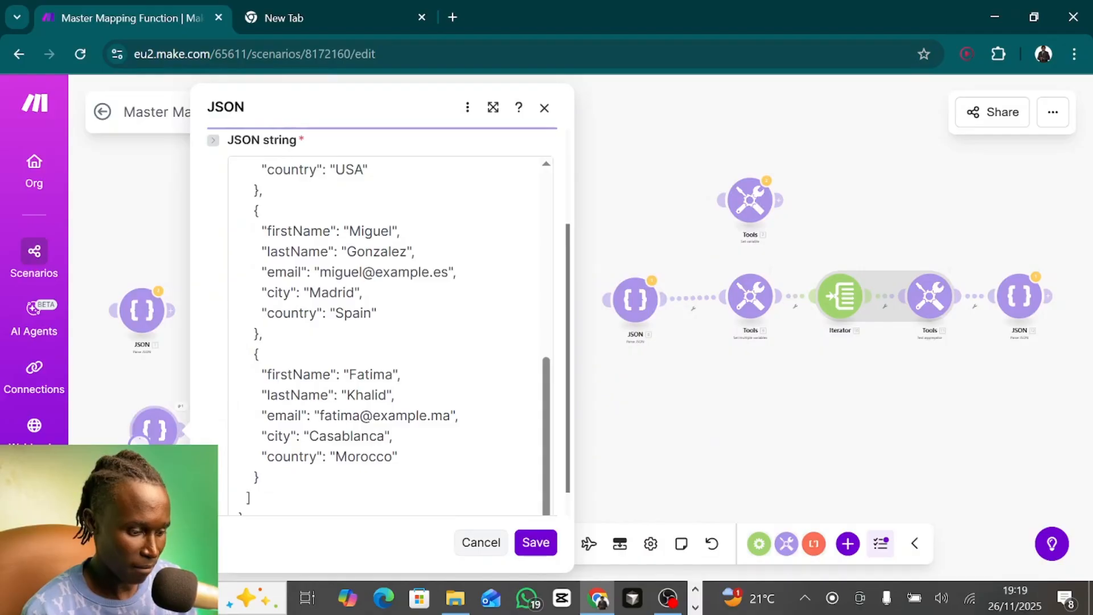
- Check the Morocco country value in the last record of the JSON string and close the module
double_click(364, 457)
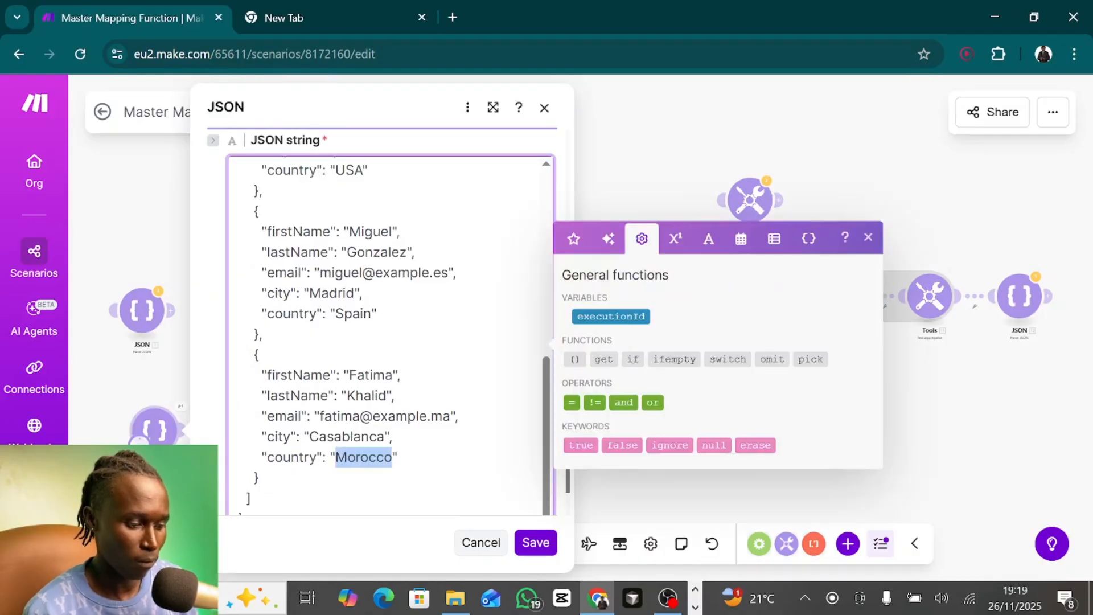
left_click(544, 108)
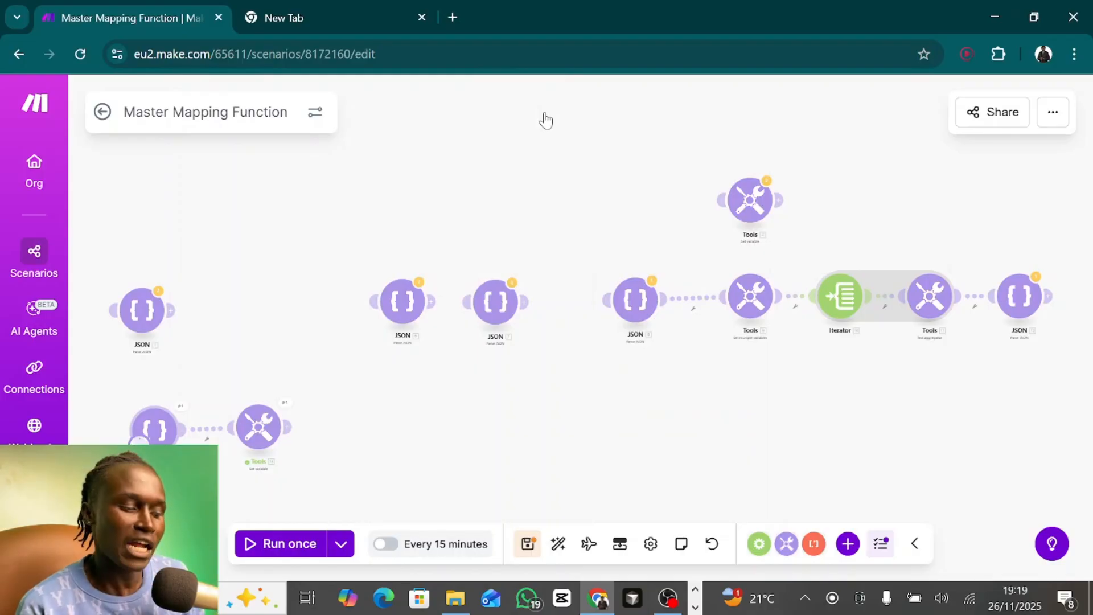
- Unlink JSON module 5 from the Set variable module, move it beside JSON module 1, and connect JSON module 6 in its place
left_click(402, 313)
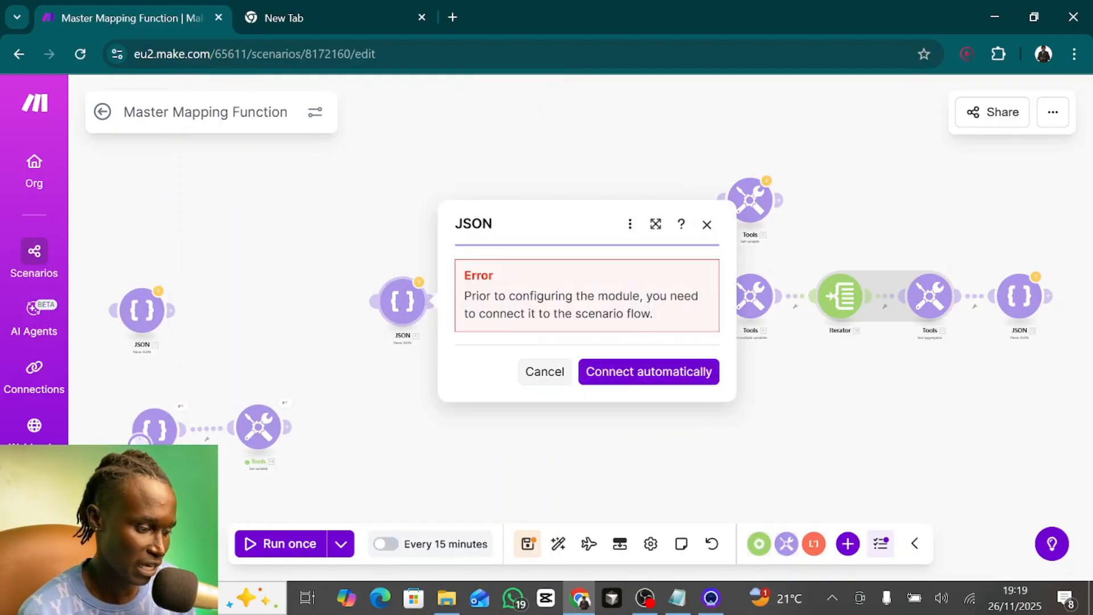
left_click(209, 439)
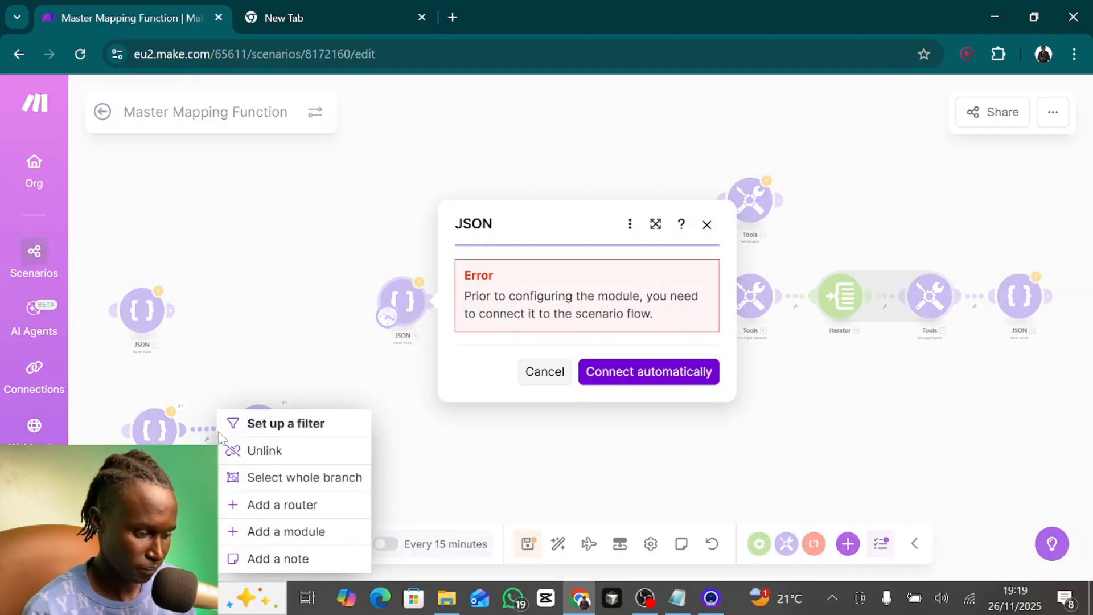
left_click(262, 450)
left_click_drag(160, 436, 252, 319)
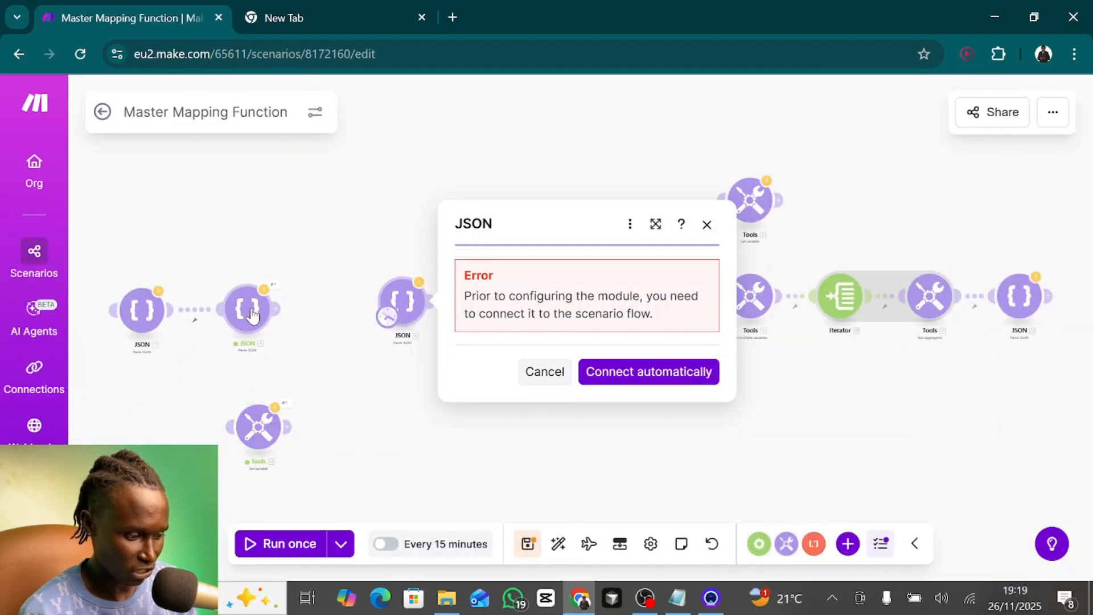
left_click_drag(415, 300, 171, 442)
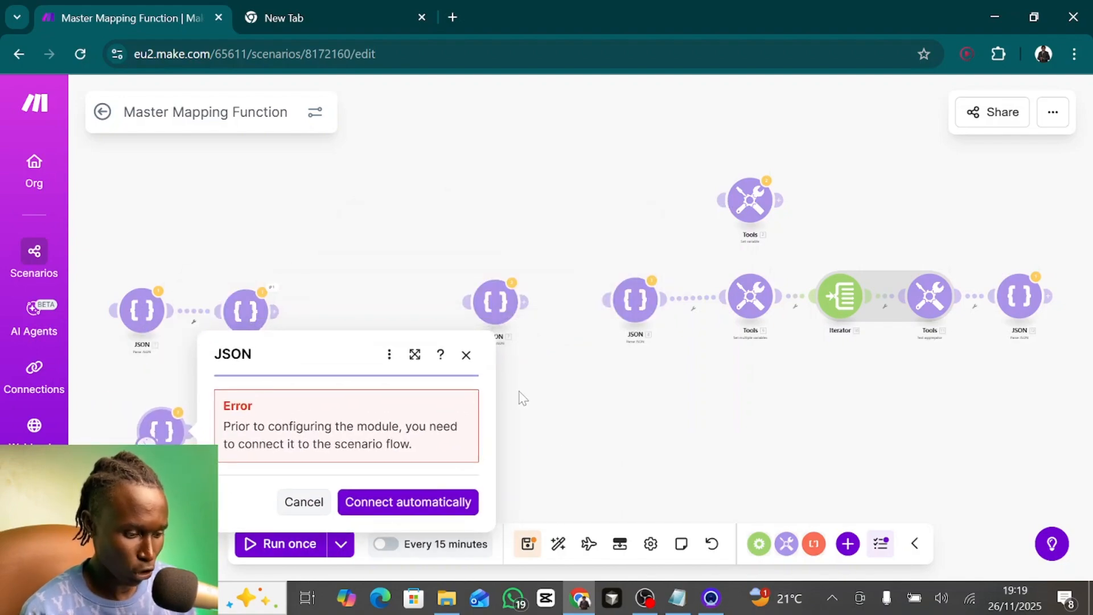
left_click(466, 355)
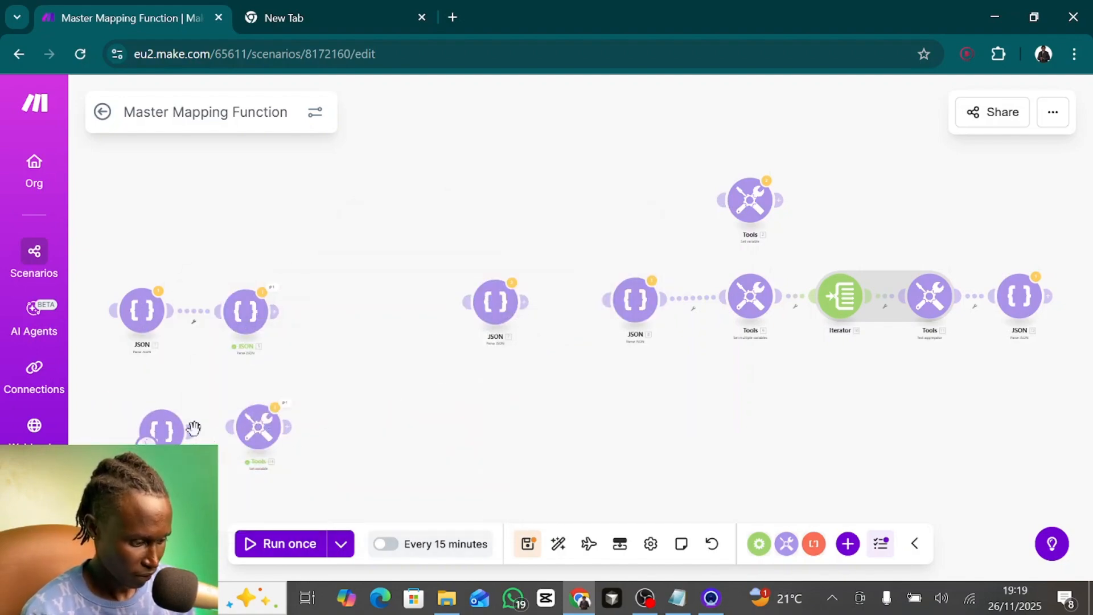
left_click_drag(263, 430, 264, 430)
- Open JSON module 6 and examine the type and interests of each record in its JSON string
left_click(165, 430)
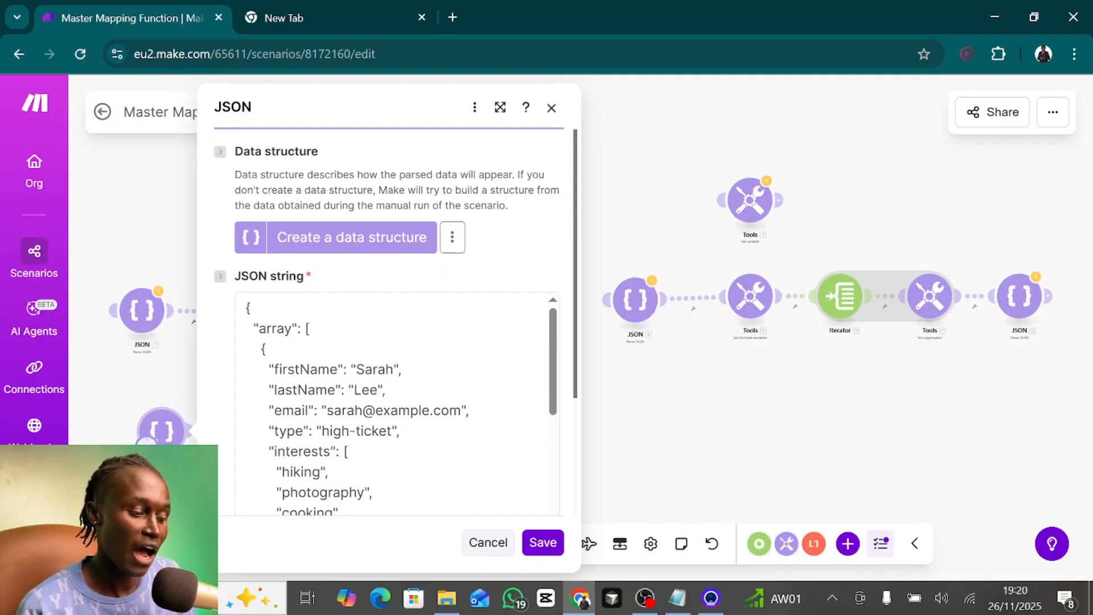
scroll(397, 405, "down", 5)
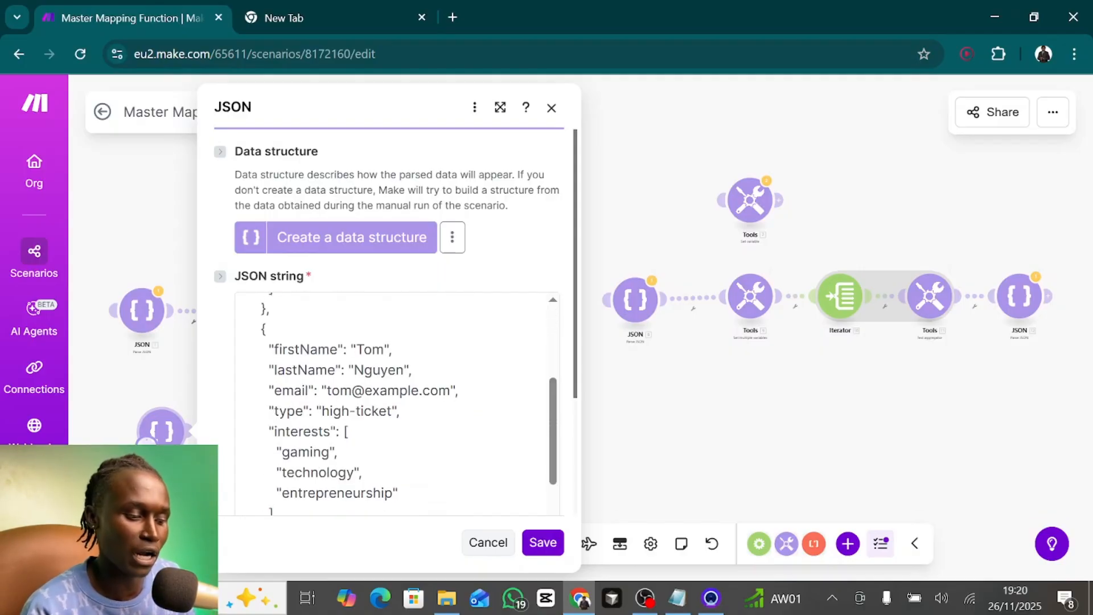
scroll(396, 405, "up", 2)
scroll(397, 404, "up", 5)
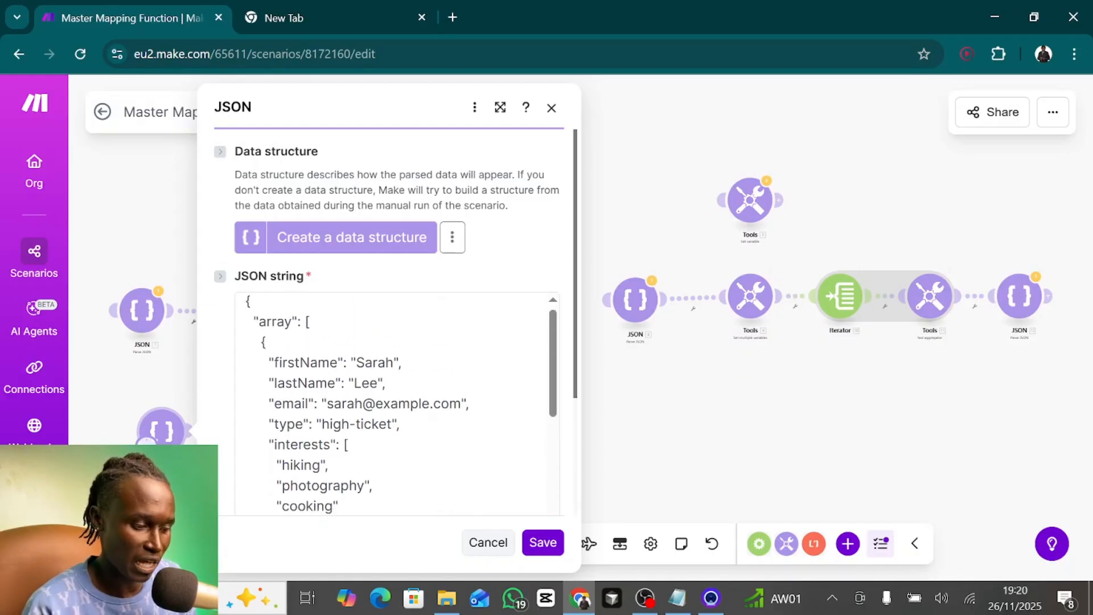
scroll(397, 404, "down", 1)
scroll(397, 404, "down", 1)
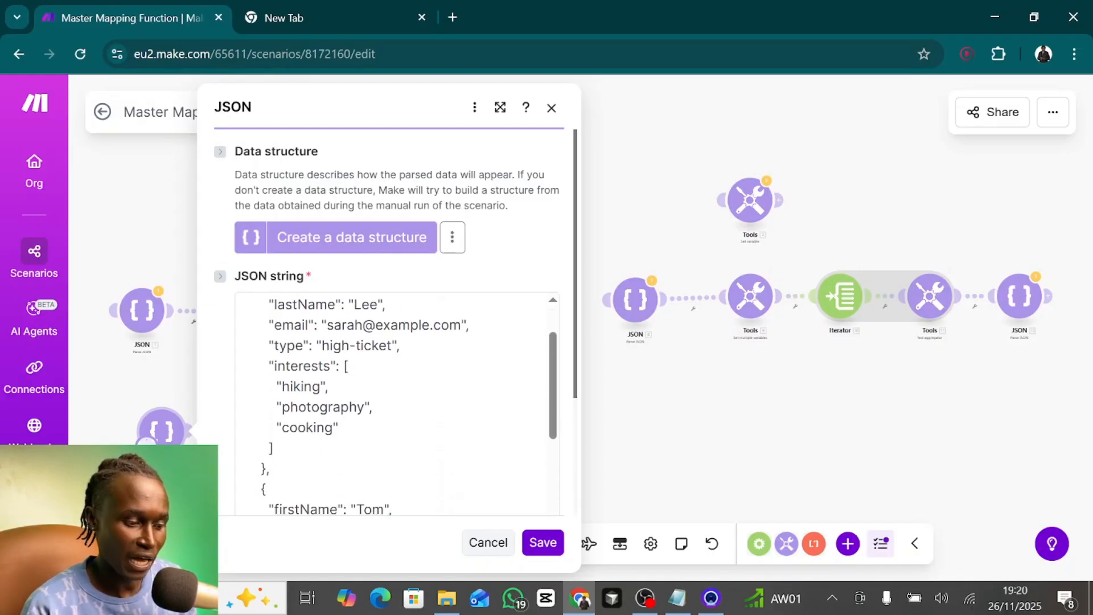
left_click_drag(274, 448, 268, 346)
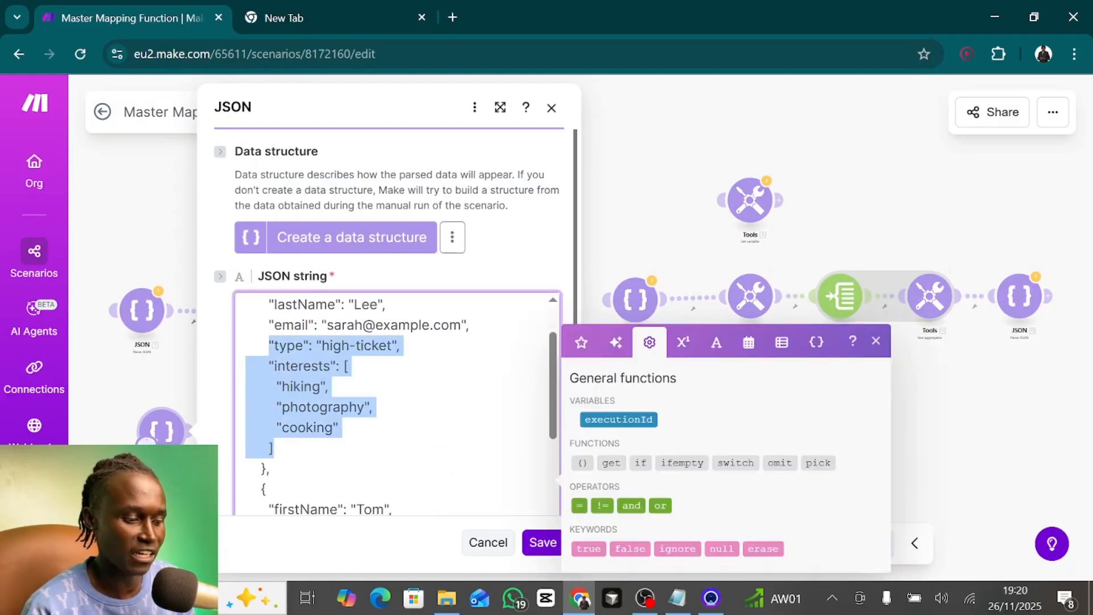
scroll(397, 404, "down", 3)
scroll(397, 405, "up", 2)
double_click(374, 354)
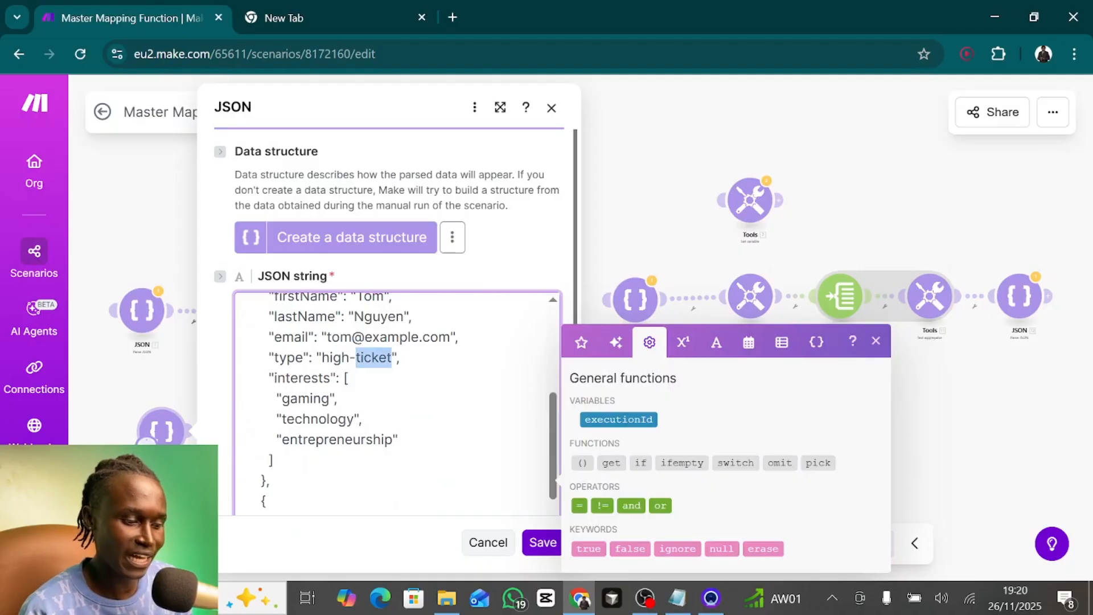
scroll(374, 355, "down", 2)
key("ctrl+a")
scroll(397, 404, "up", 5)
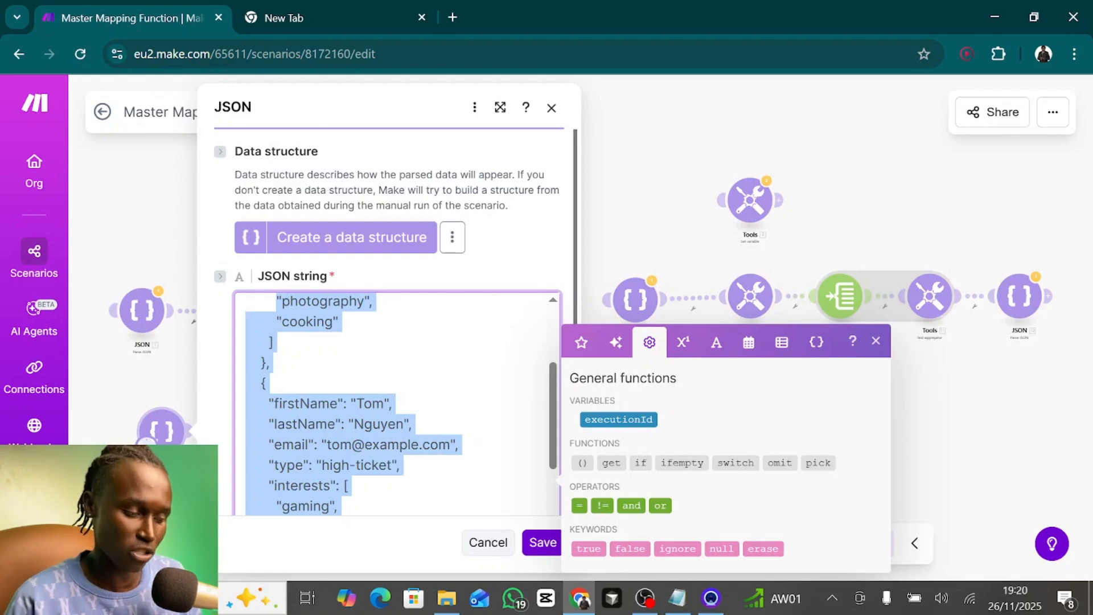
scroll(397, 405, "up", 3)
left_click(326, 410)
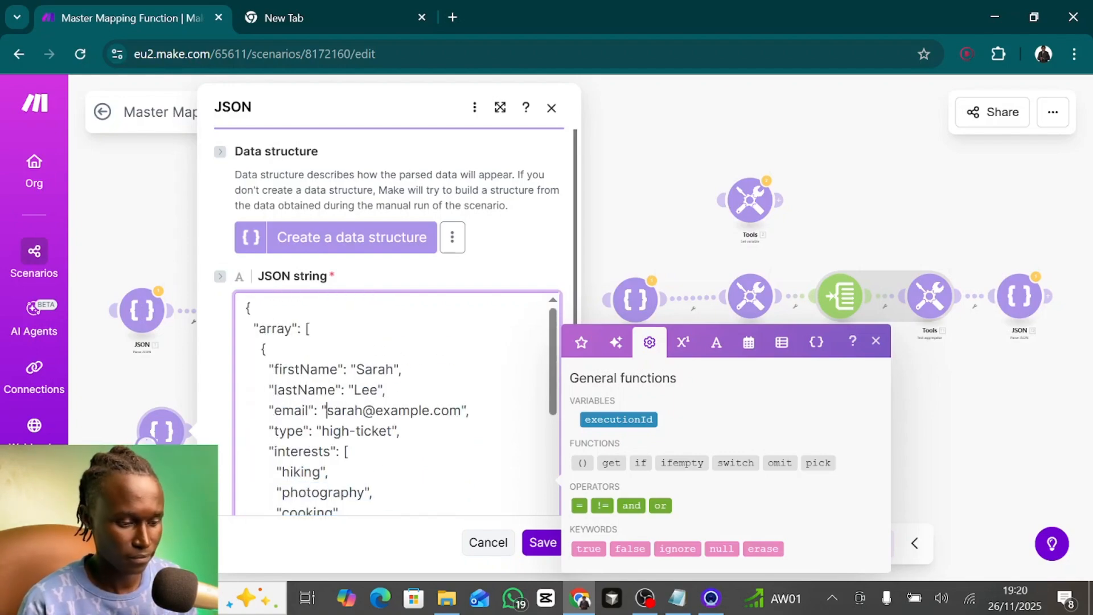
left_click(551, 108)
- In the Set variable module, replace the map function's source array with array[] from JSON module 6
left_click(254, 444)
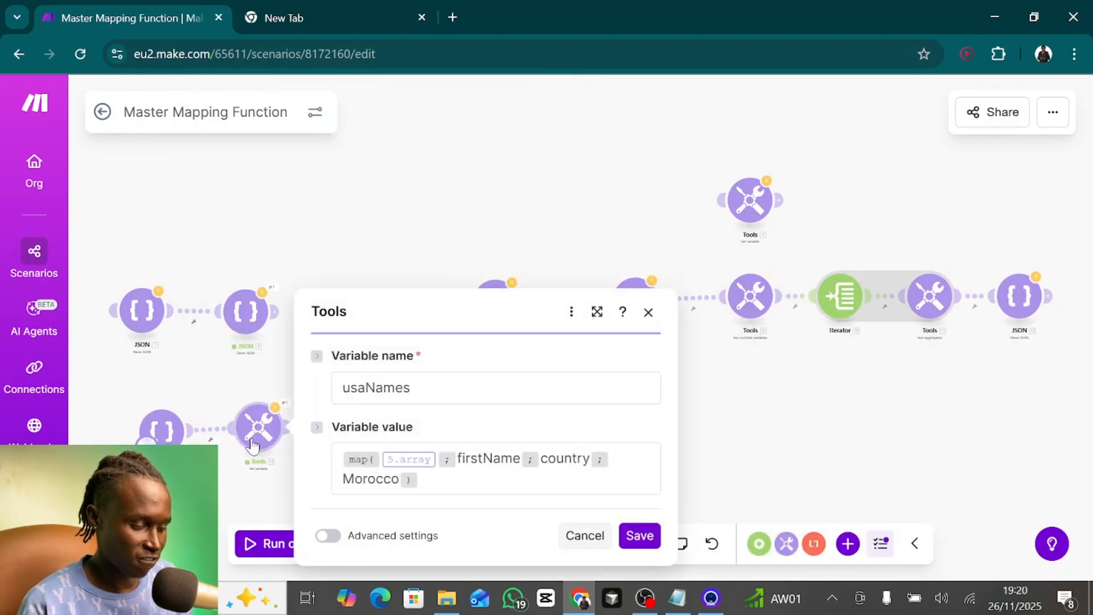
scroll(288, 417, "up", 5)
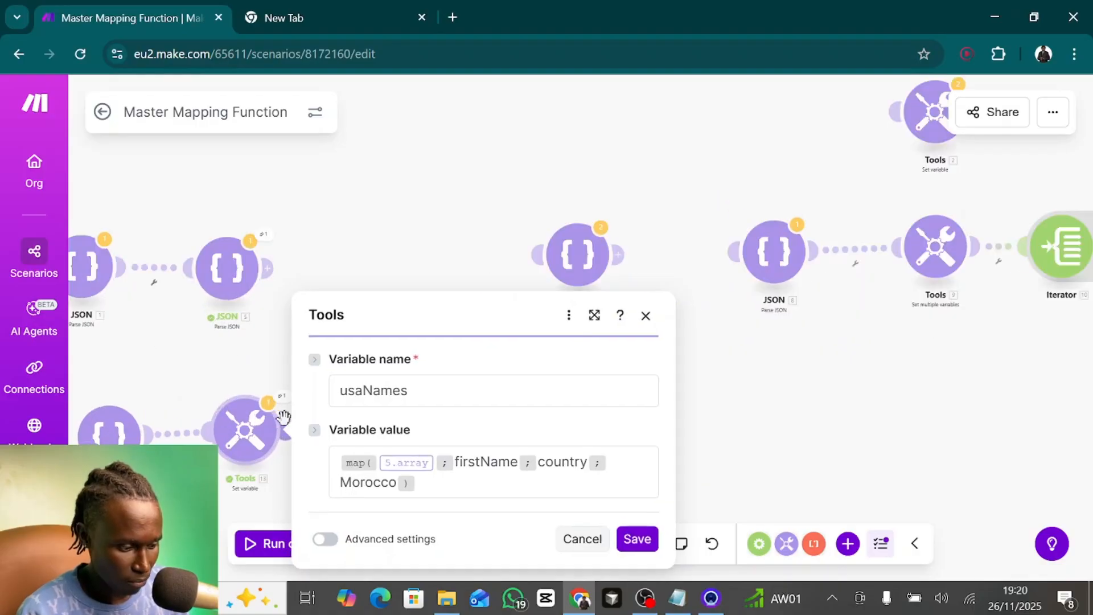
left_click_drag(852, 339, 990, 241)
left_click(520, 416)
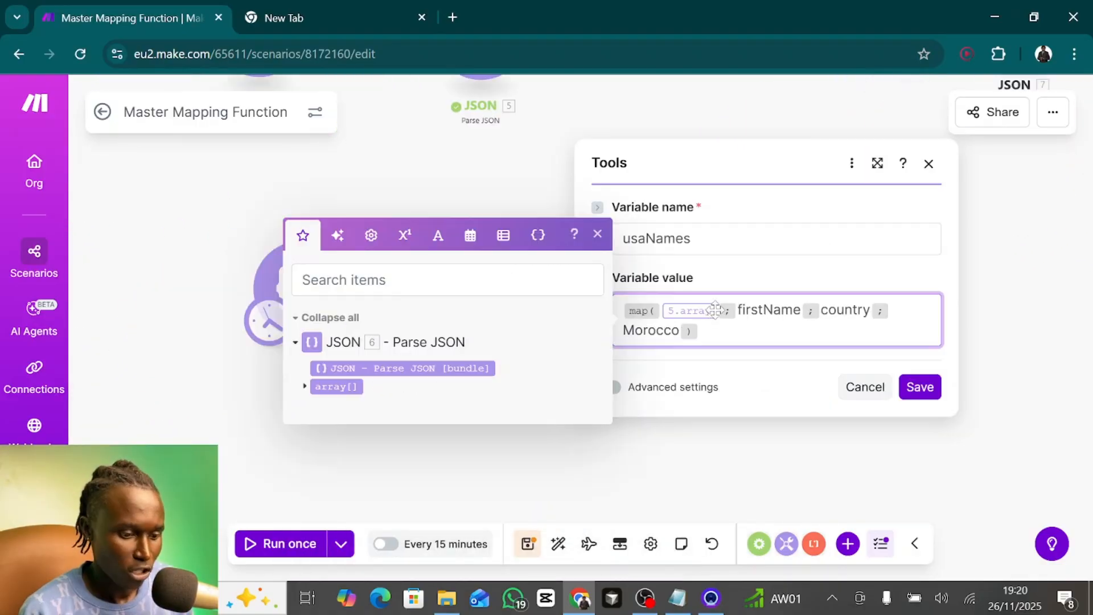
left_click(718, 312)
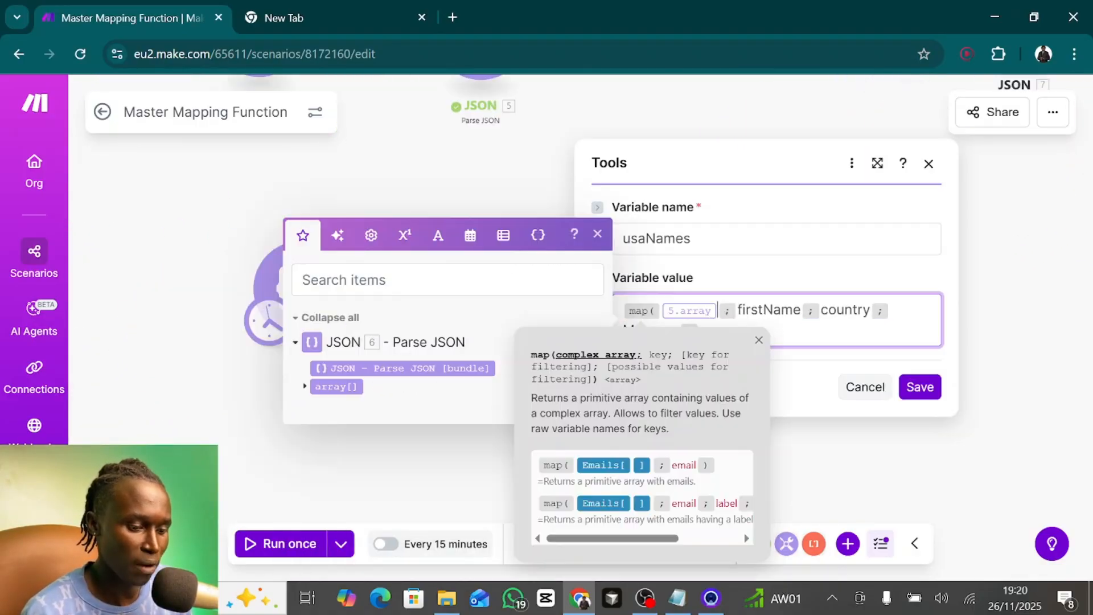
key("BackSpace")
left_click(335, 381)
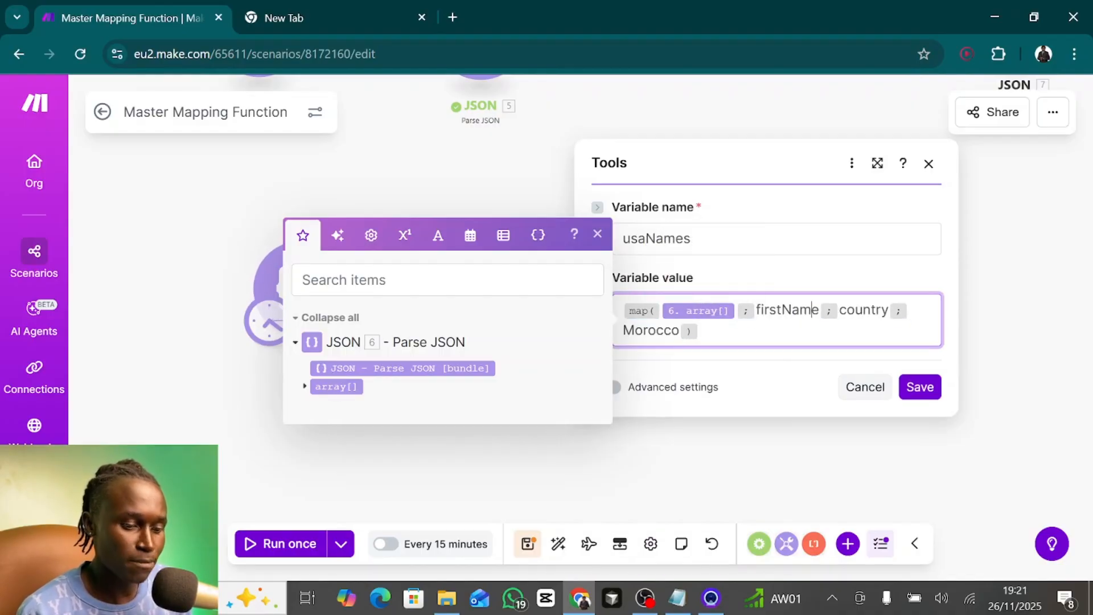
- Replace the map function's firstName key with interests, using the raw name listed under JSON module 6's array
key("BackSpace")
key("BackSpace")
key("BackSpace")
key("BackSpace")
key("BackSpace")
key("BackSpace")
key("BackSpace")
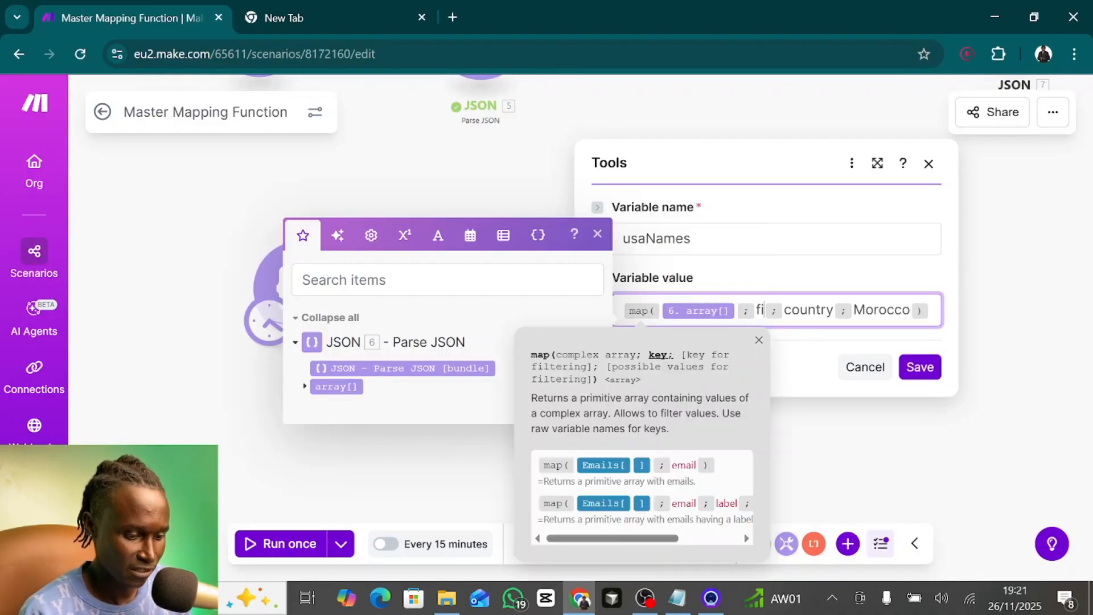
key("BackSpace")
key("BackSpace")
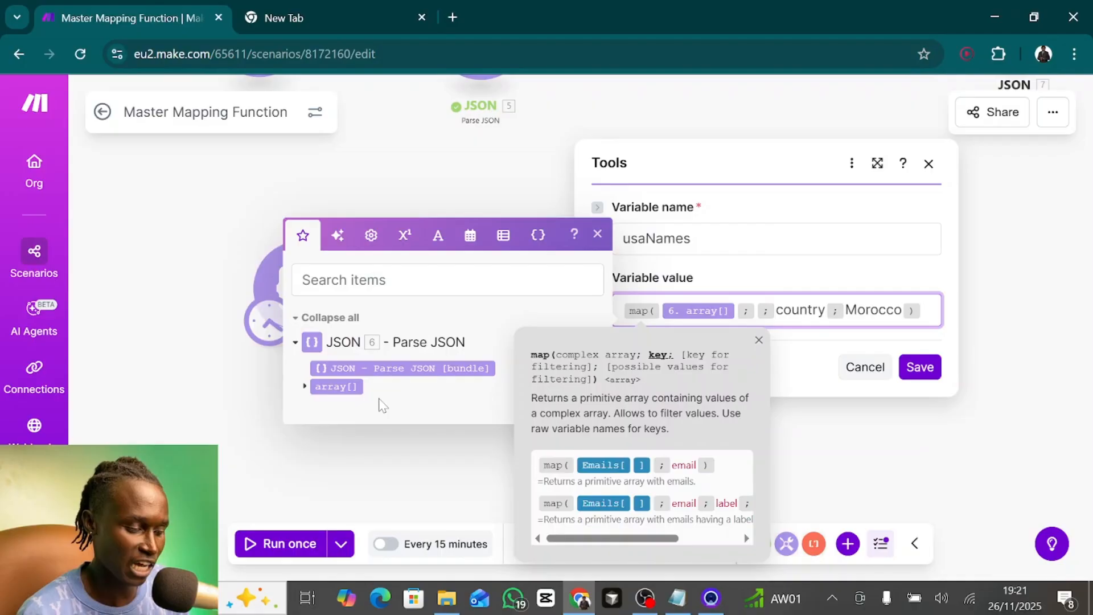
left_click(305, 386)
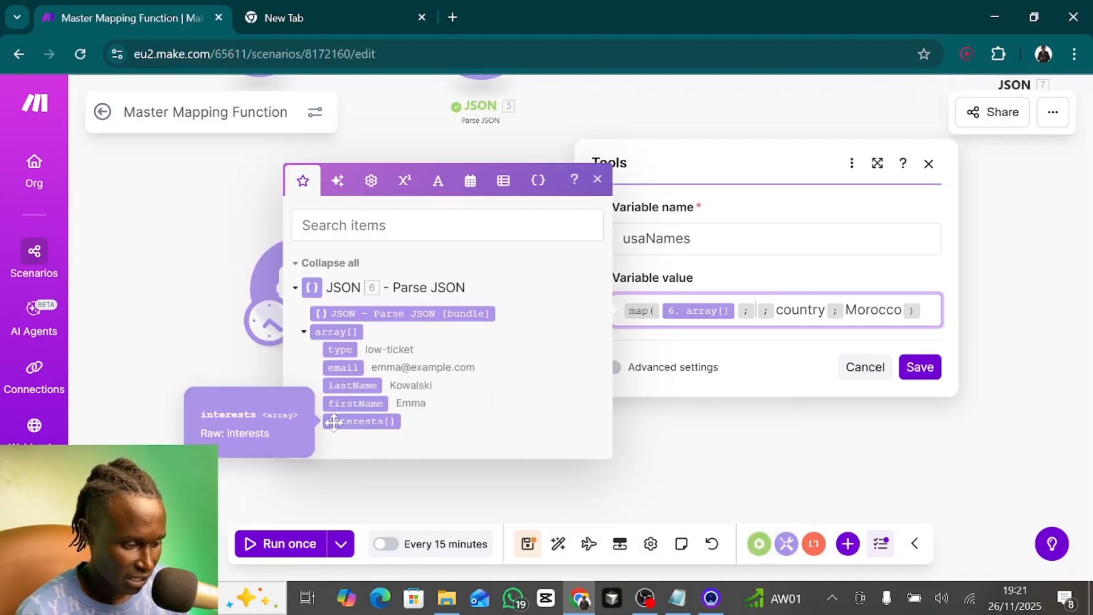
type("interests")
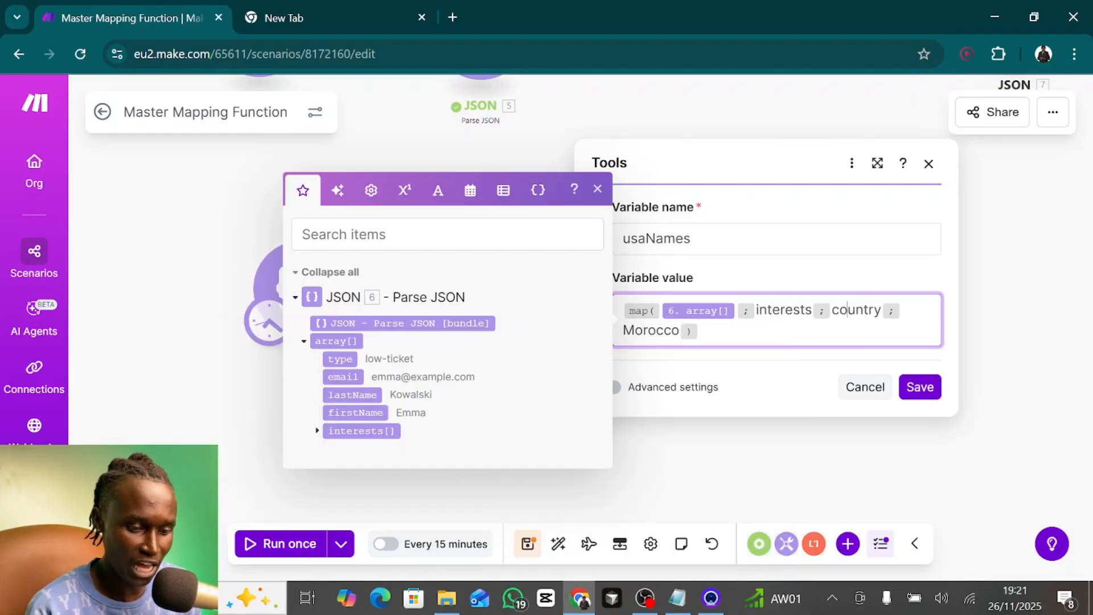
- Change the map function's filter key from country to type
double_click(856, 309)
key("BackSpace")
type("tyo")
key("BackSpace")
type("pe")
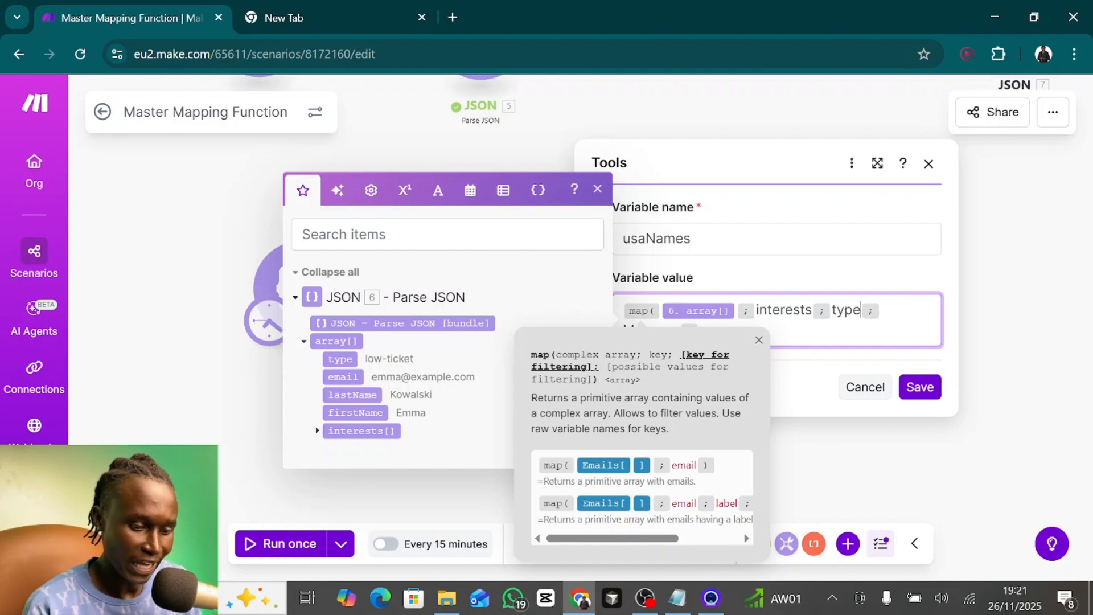
double_click(654, 331)
left_click(801, 379)
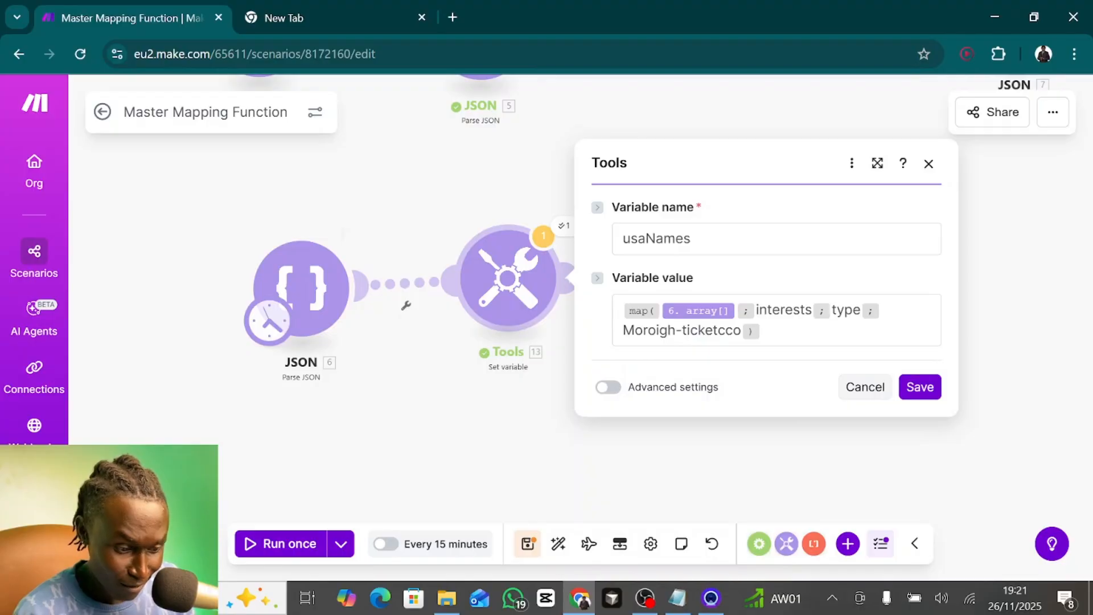
left_click(693, 330)
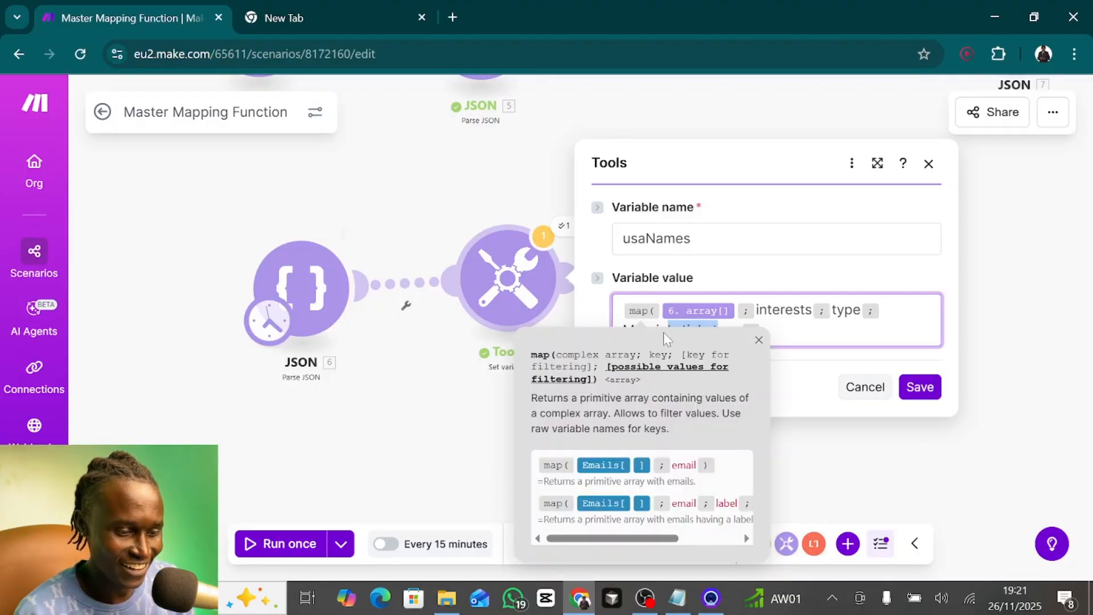
key("BackSpace")
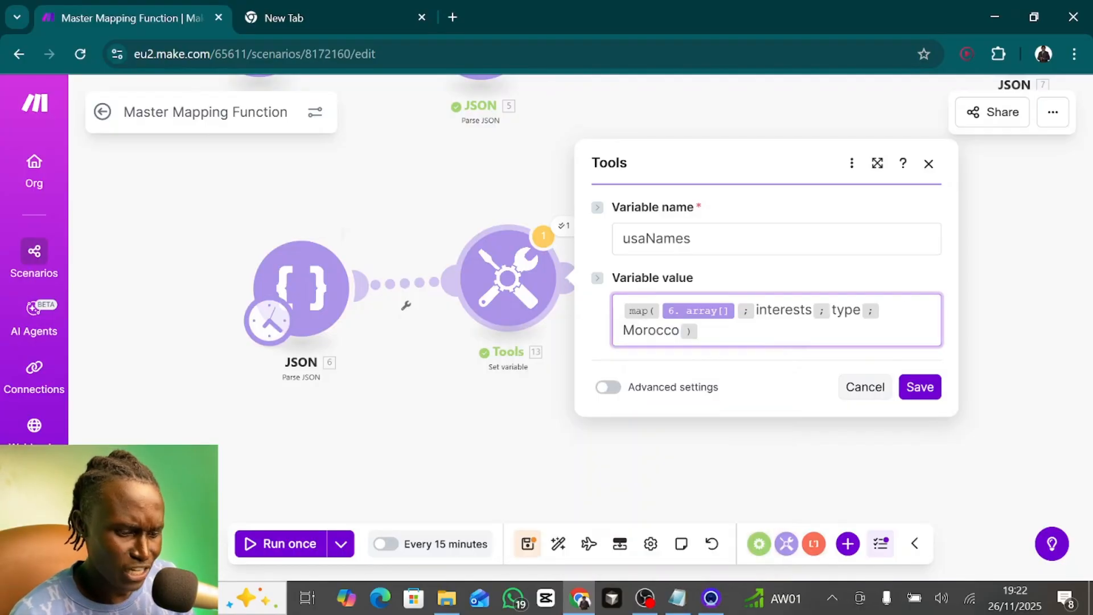
- Replace the map function's Morocco filter value with high-ticket and review the complete expression
left_click(681, 332)
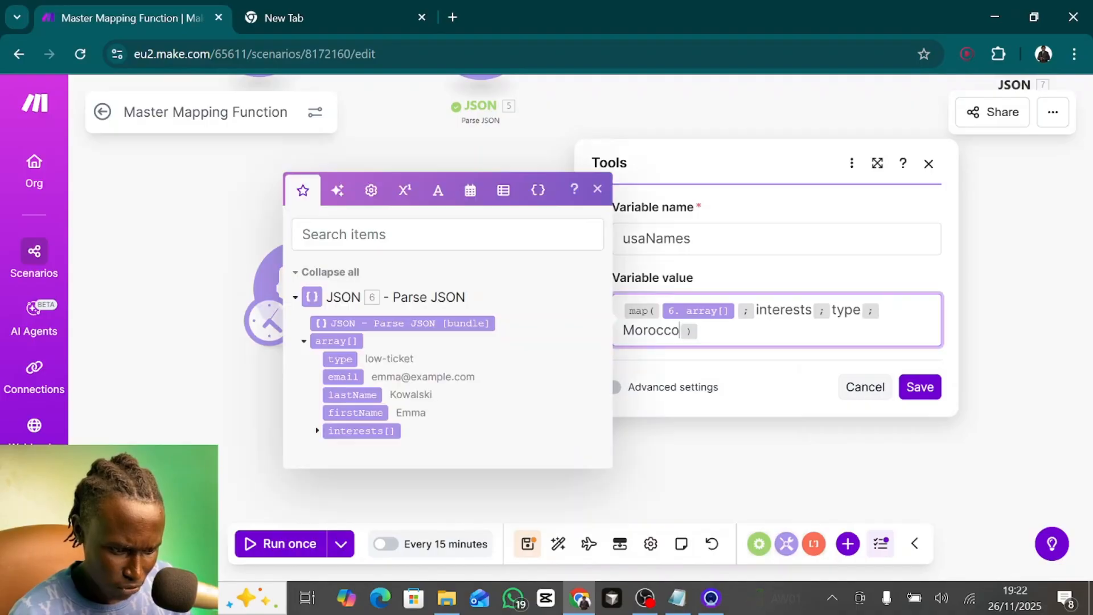
type(";")
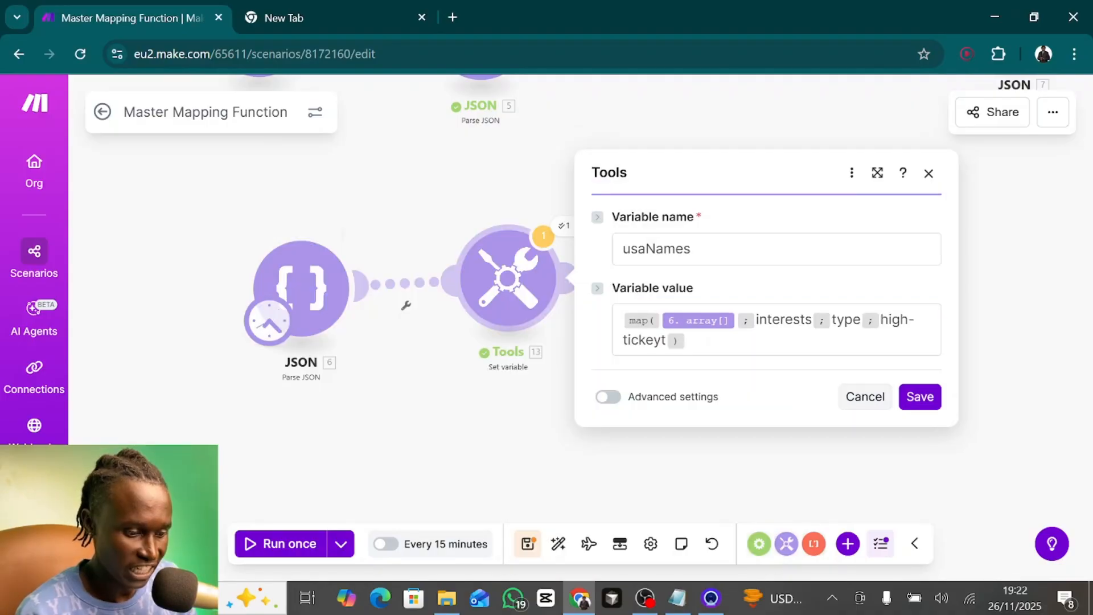
left_click(662, 349)
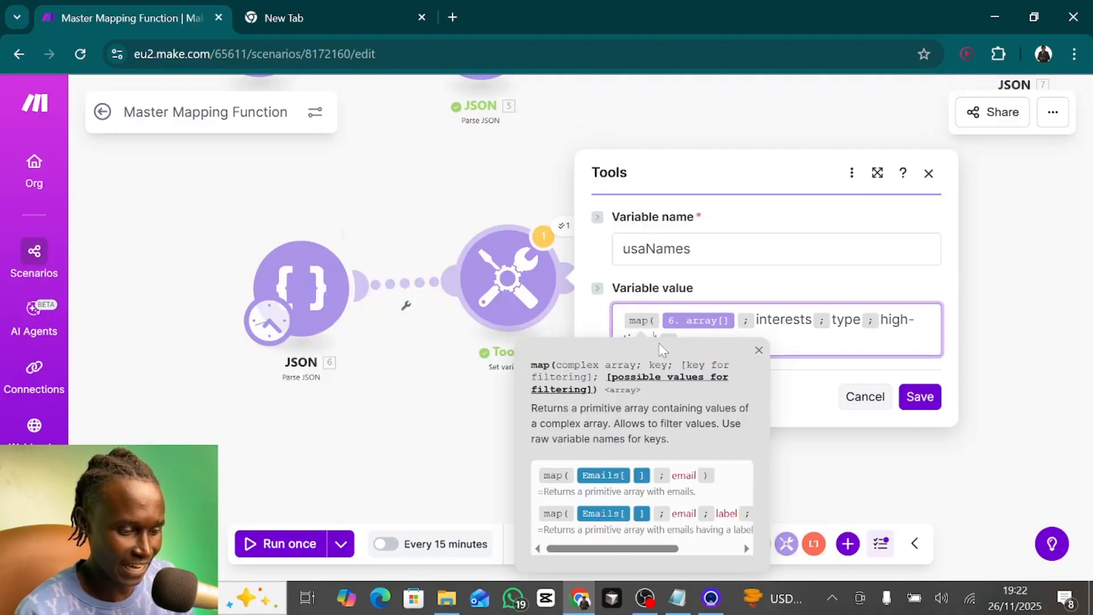
left_click(823, 362)
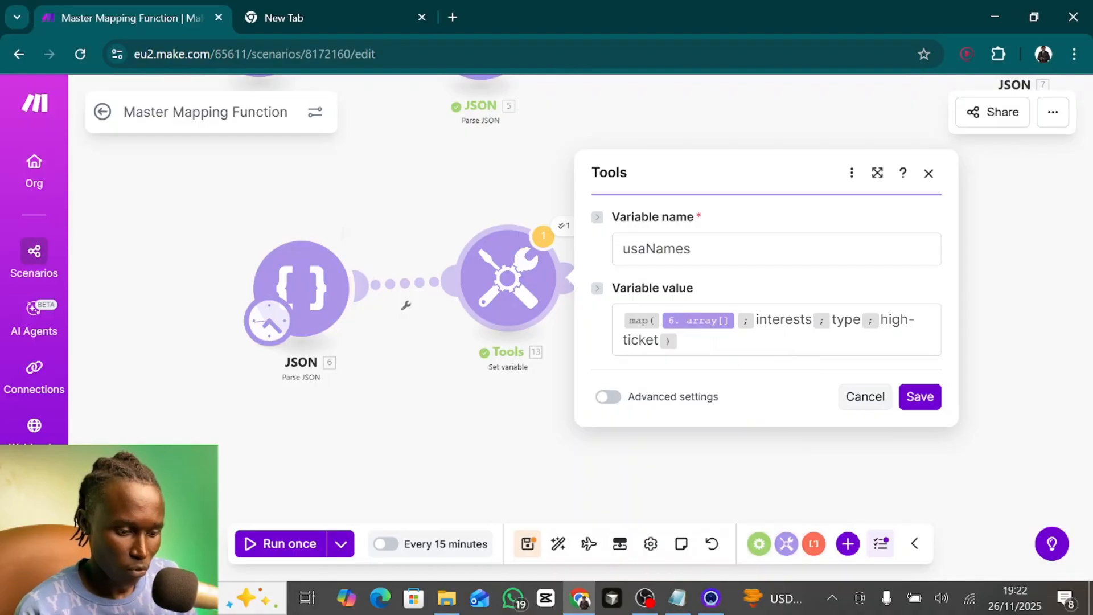
mouse_move(694, 325)
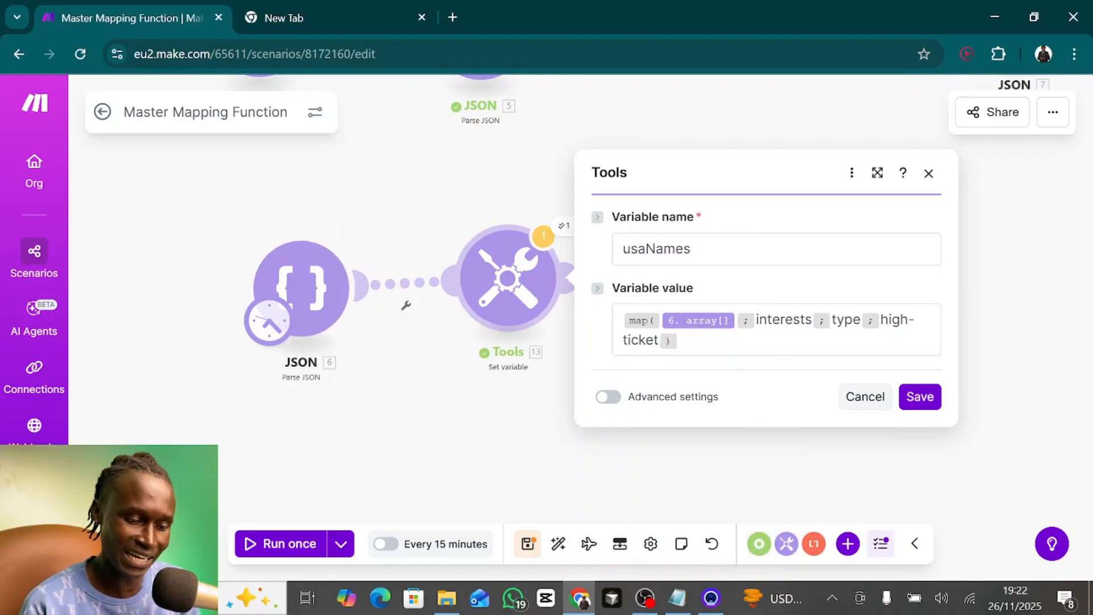
left_click(850, 320)
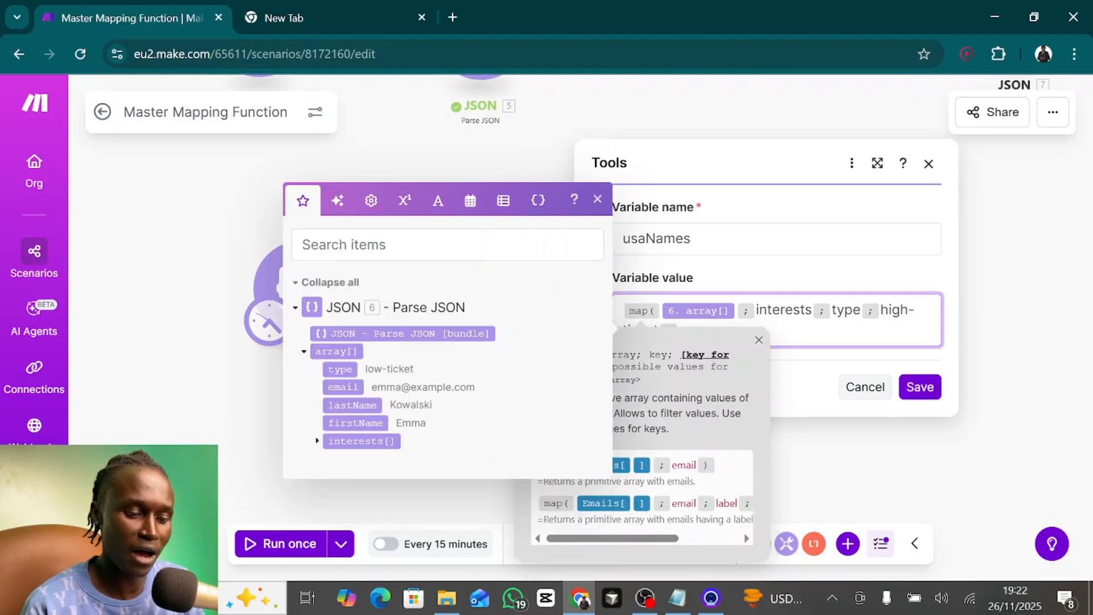
left_click(845, 332)
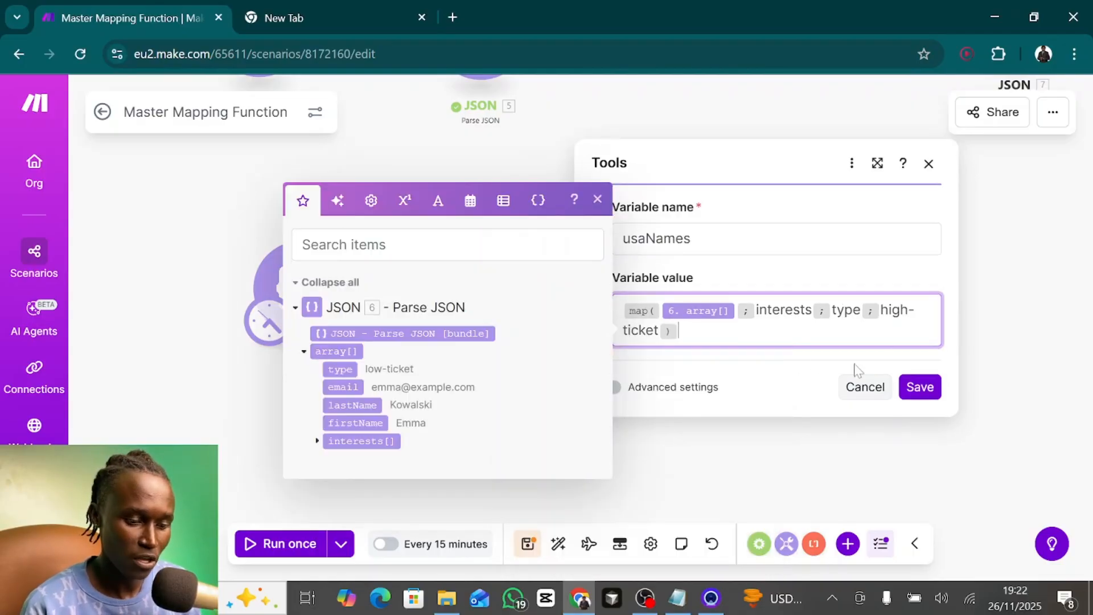
- Save the Set variable module's map expression, run the scenario once and open the module's execution output
left_click(919, 388)
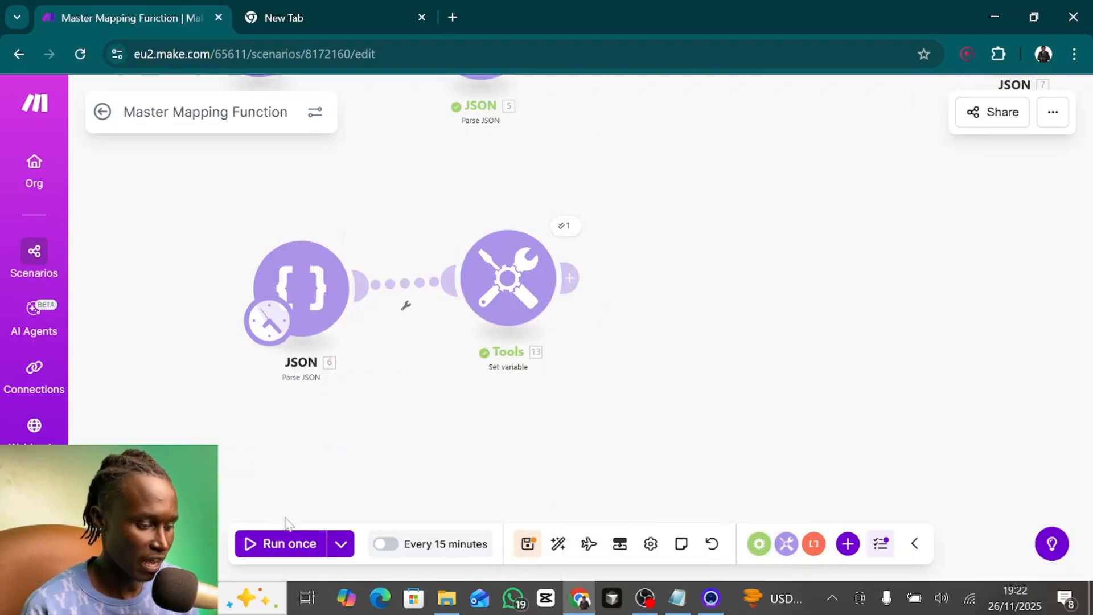
left_click(268, 546)
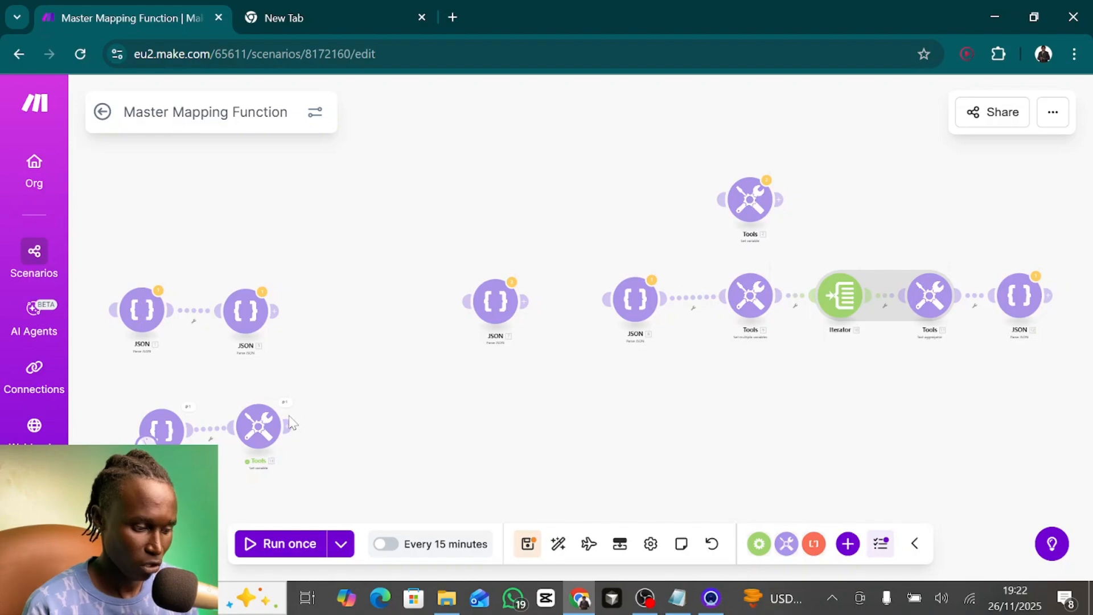
scroll(285, 405, "up", 5)
left_click(278, 376)
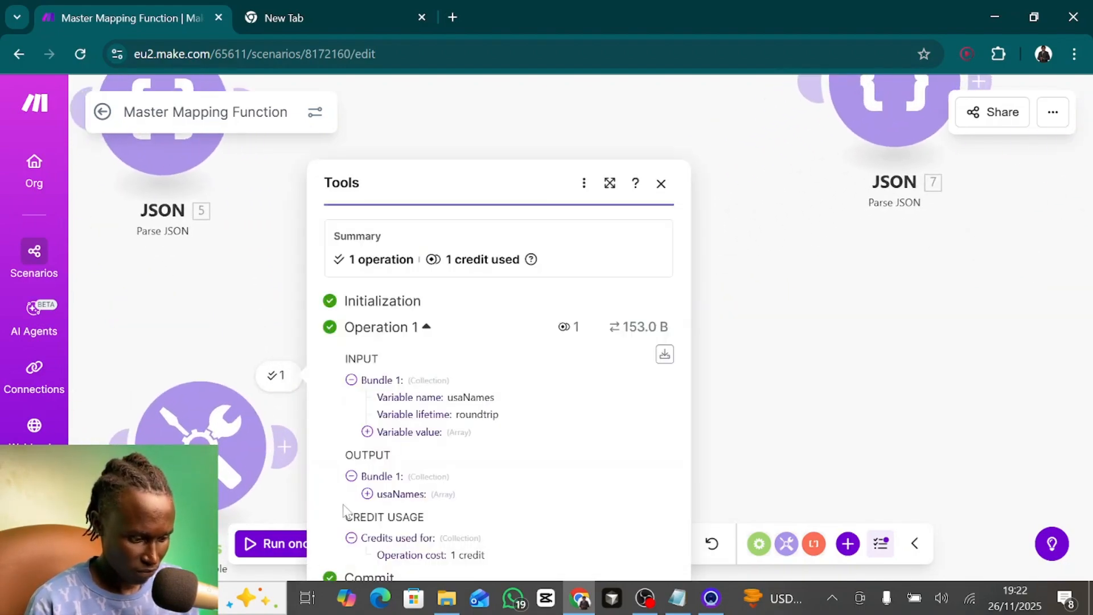
- Rename the Set variable module's variable to highTicketInterests and save the module
left_click(219, 456)
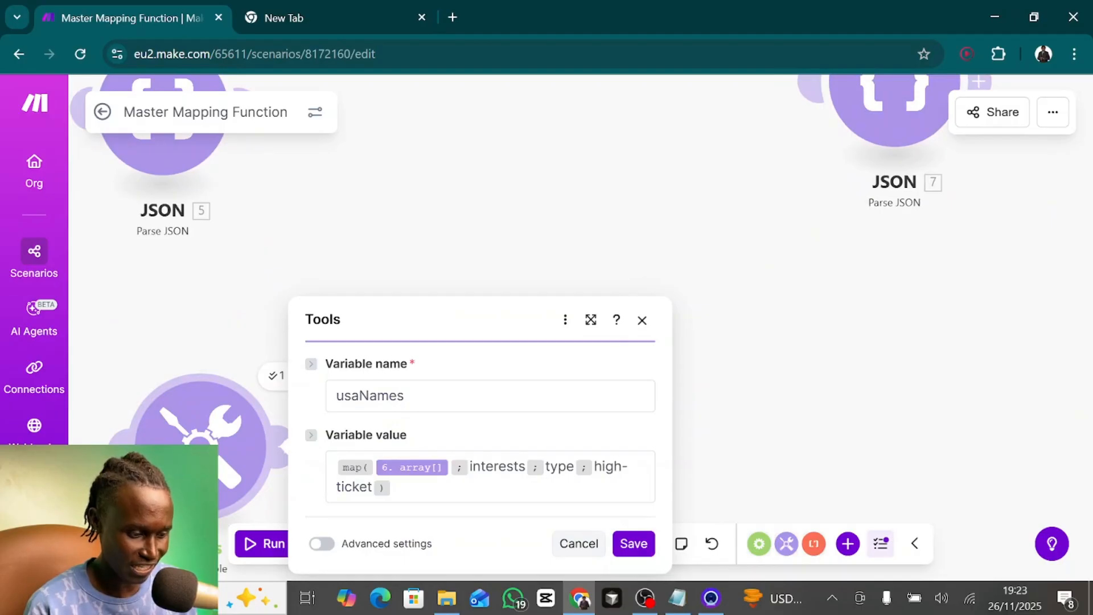
left_click_drag(405, 396, 326, 403)
type("h")
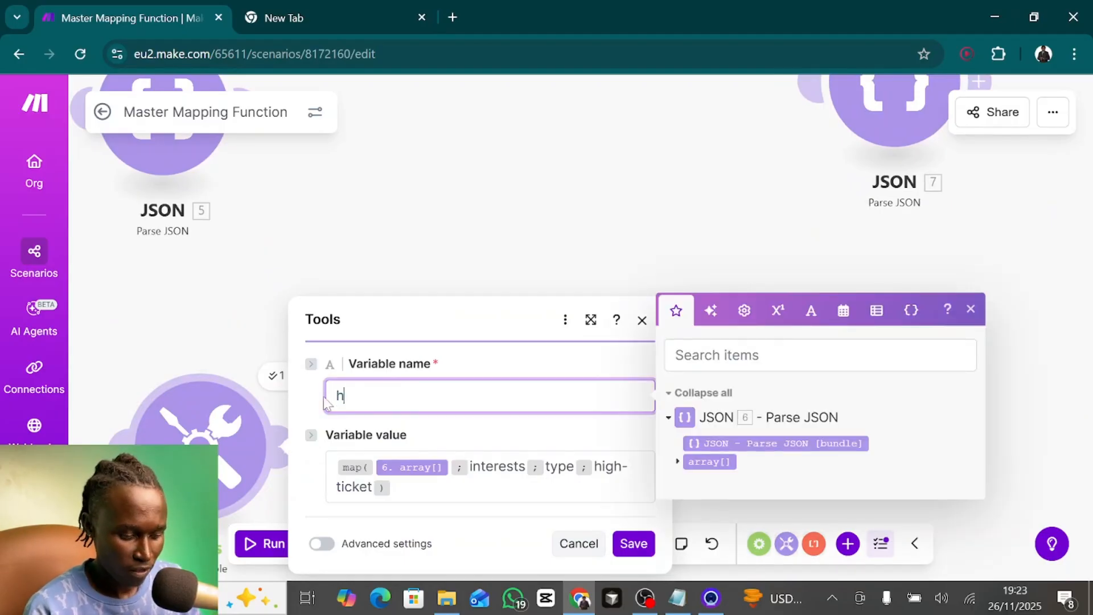
type("ighTicketInterests")
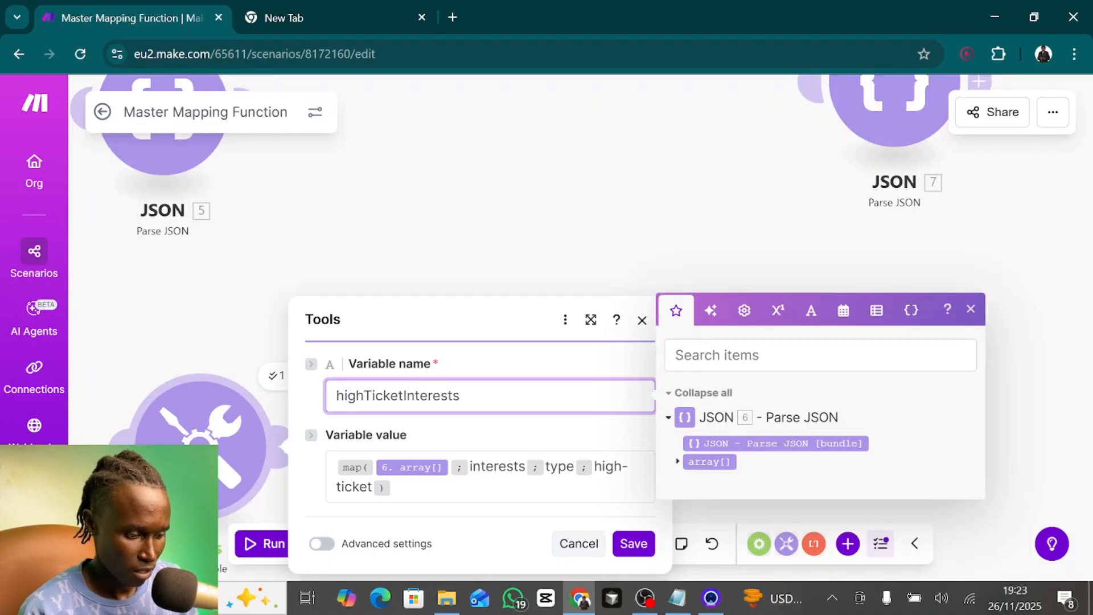
left_click(631, 542)
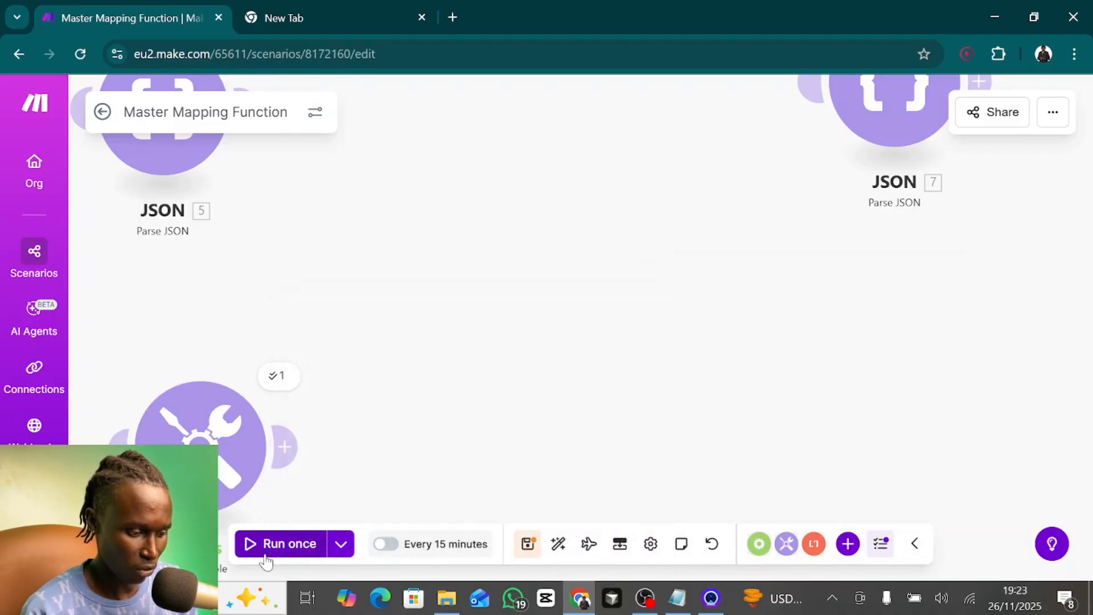
- Run the scenario once and expand every nested array under highTicketInterests in the Set variable module's output
left_click(265, 562)
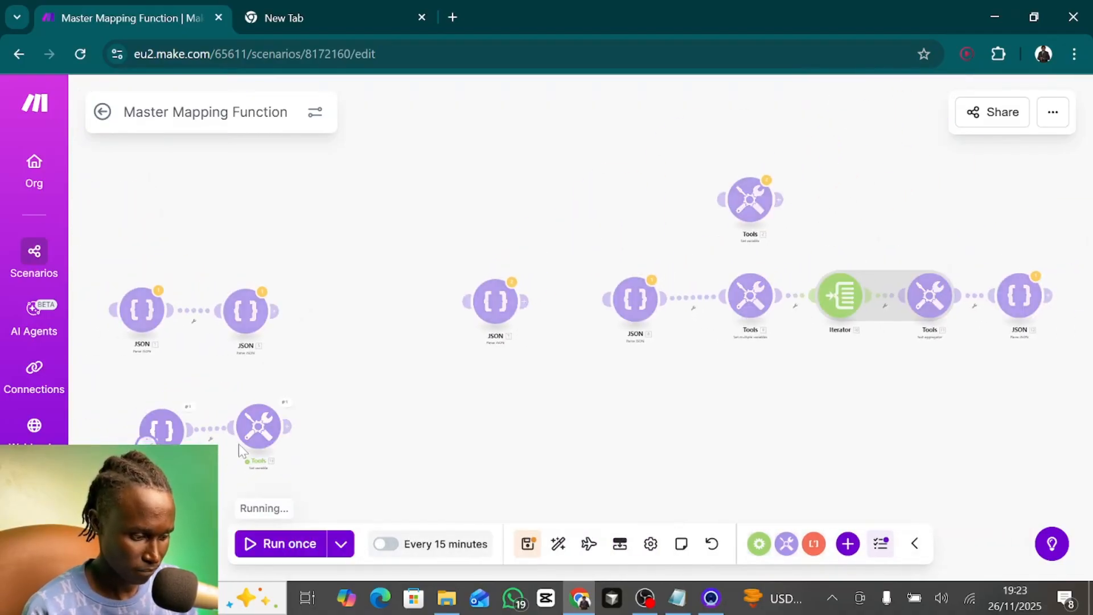
scroll(283, 397, "up", 3)
left_click(286, 408)
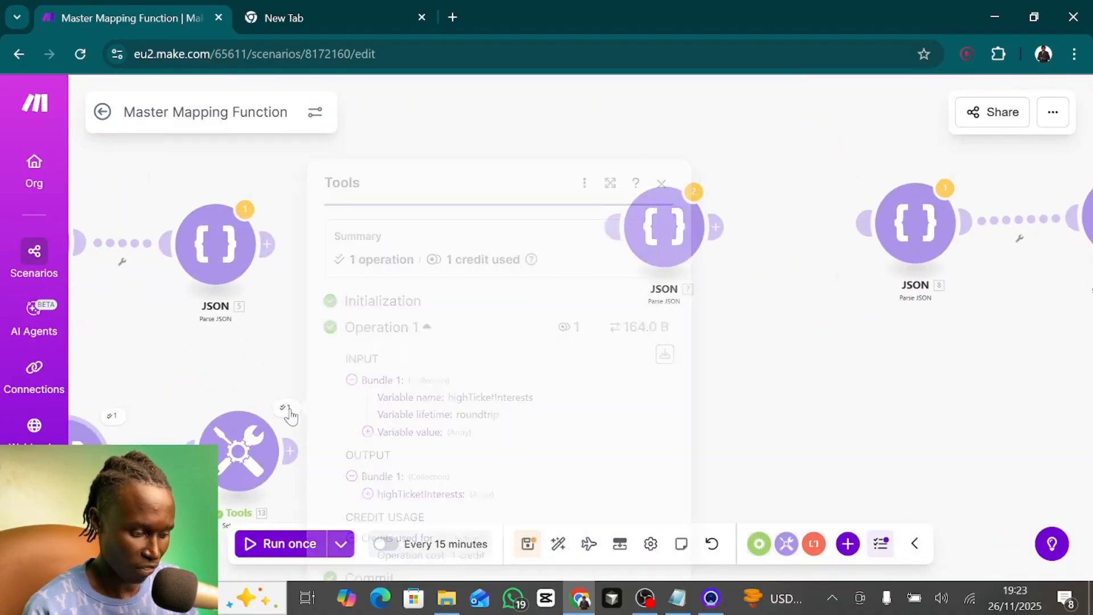
left_click(367, 496)
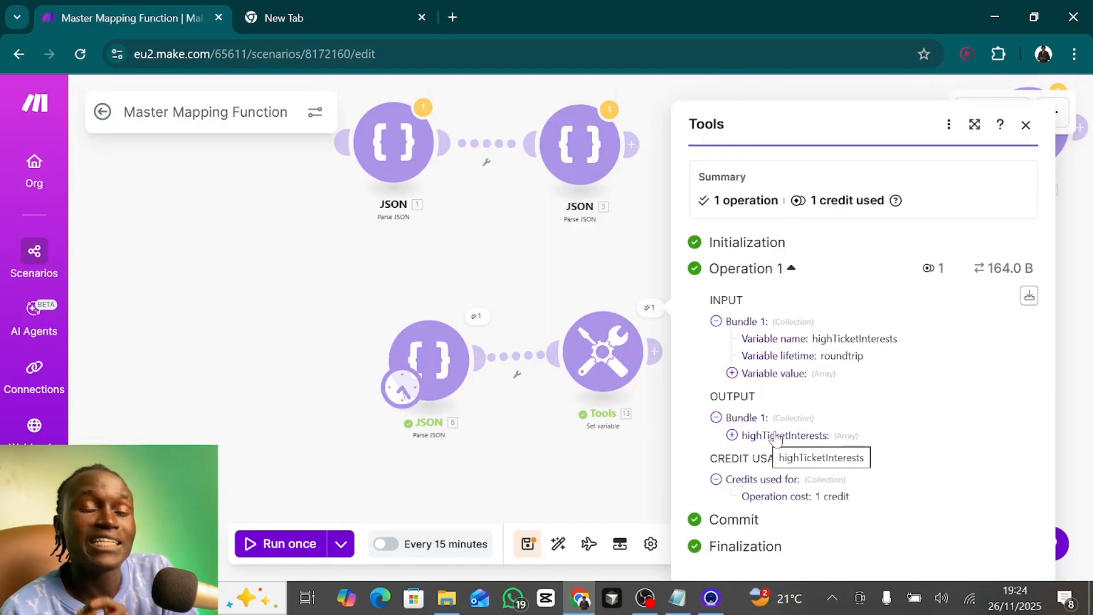
left_click(732, 435)
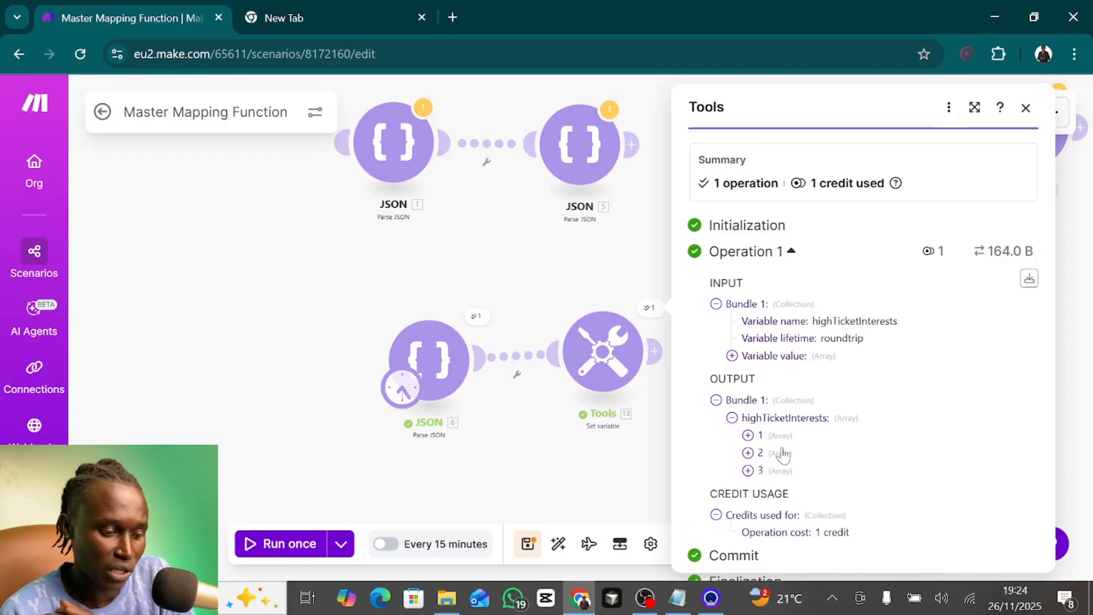
left_click(747, 435)
scroll(749, 438, "down", 2)
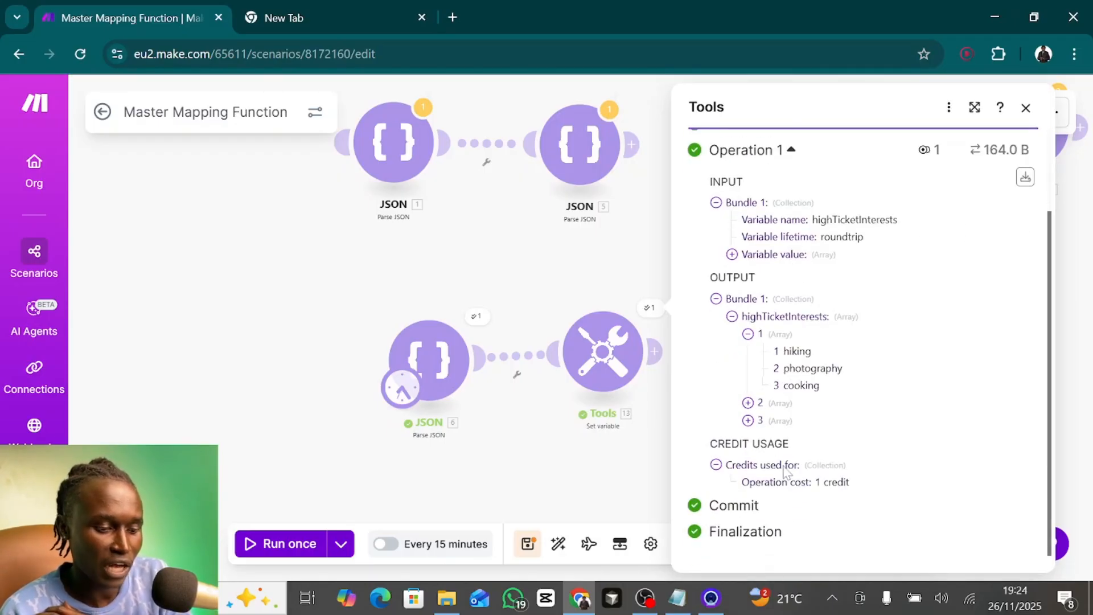
left_click(748, 403)
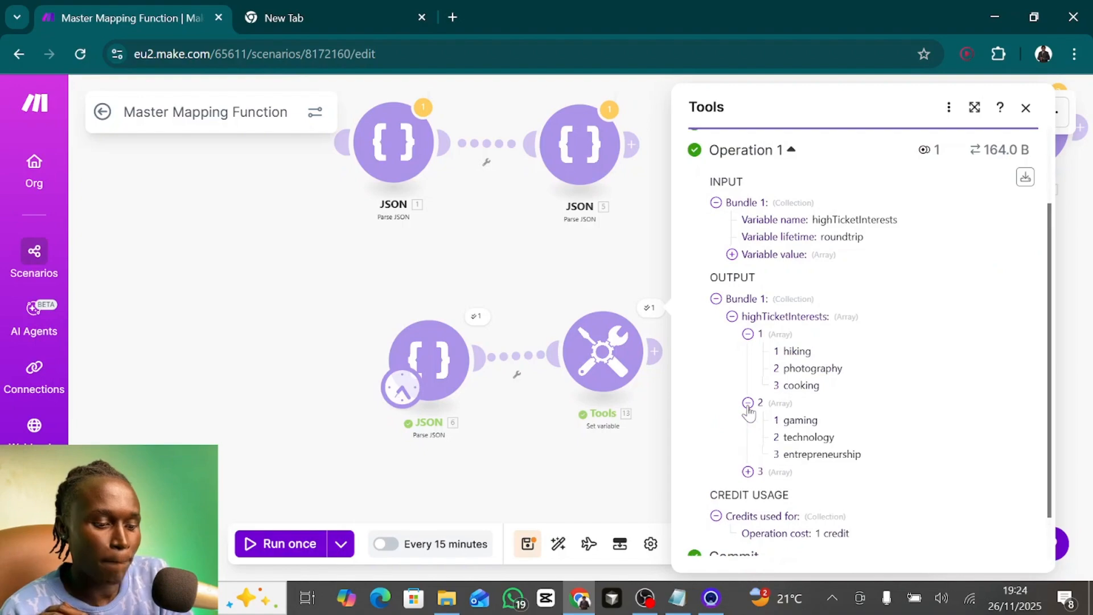
scroll(749, 416, "down", 1)
left_click(748, 421)
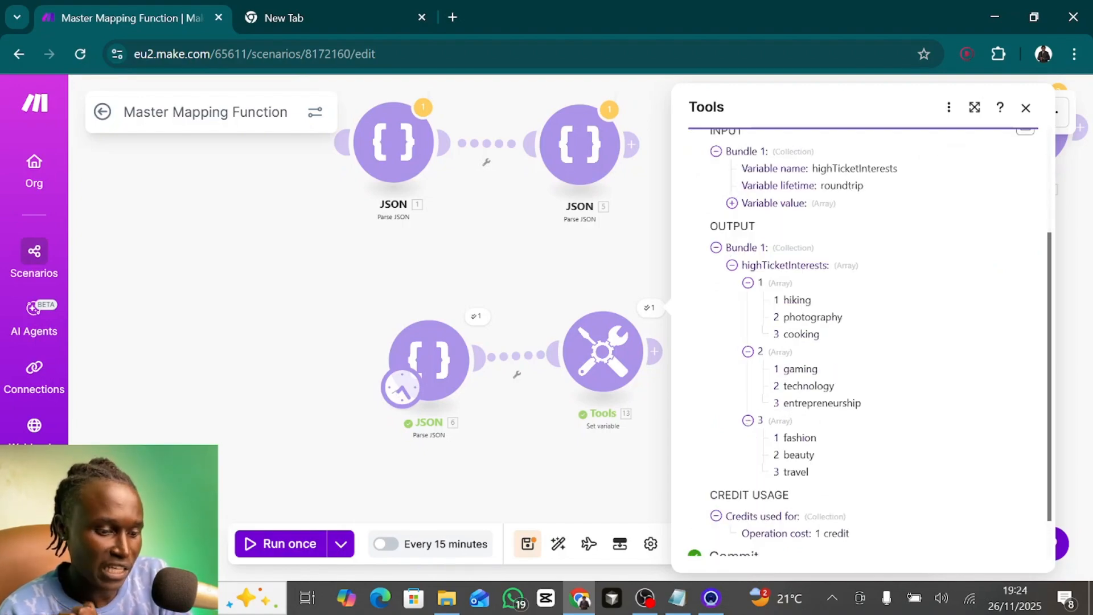
- Compare the interests of high-ticket entries in JSON module 6's JSON string with the nested highTicketInterests arrays in the output
left_click(430, 359)
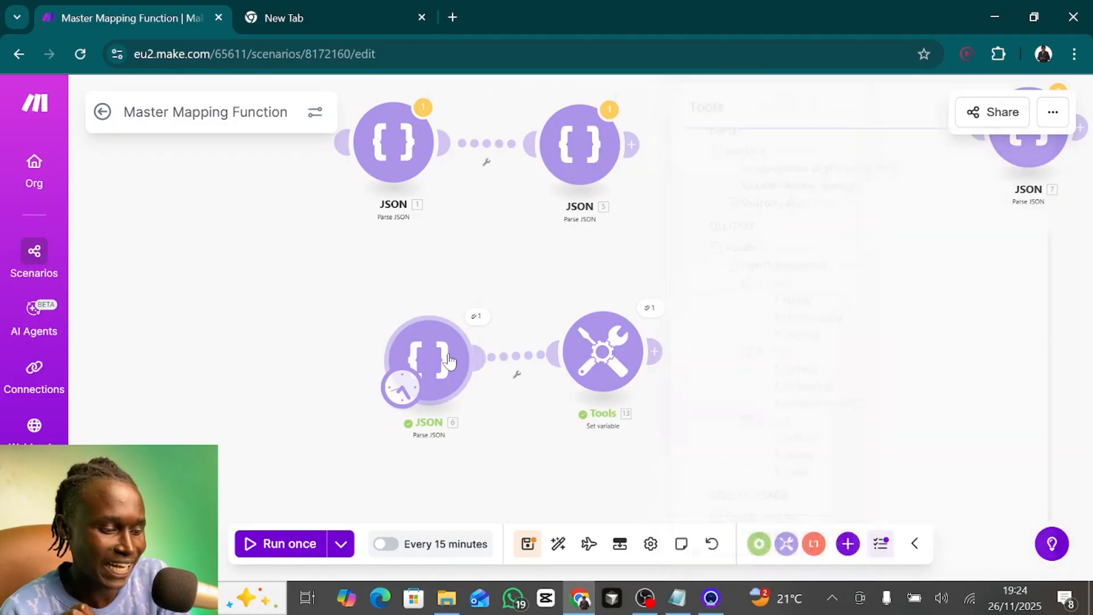
scroll(684, 399, "up", 1)
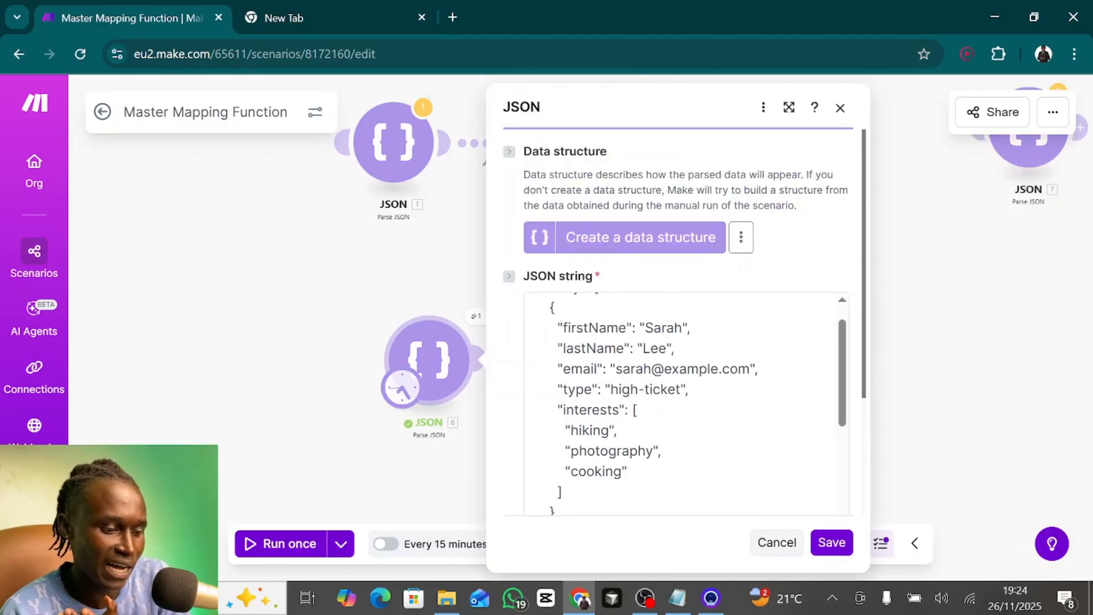
left_click_drag(676, 390, 610, 390)
scroll(684, 398, "down", 5)
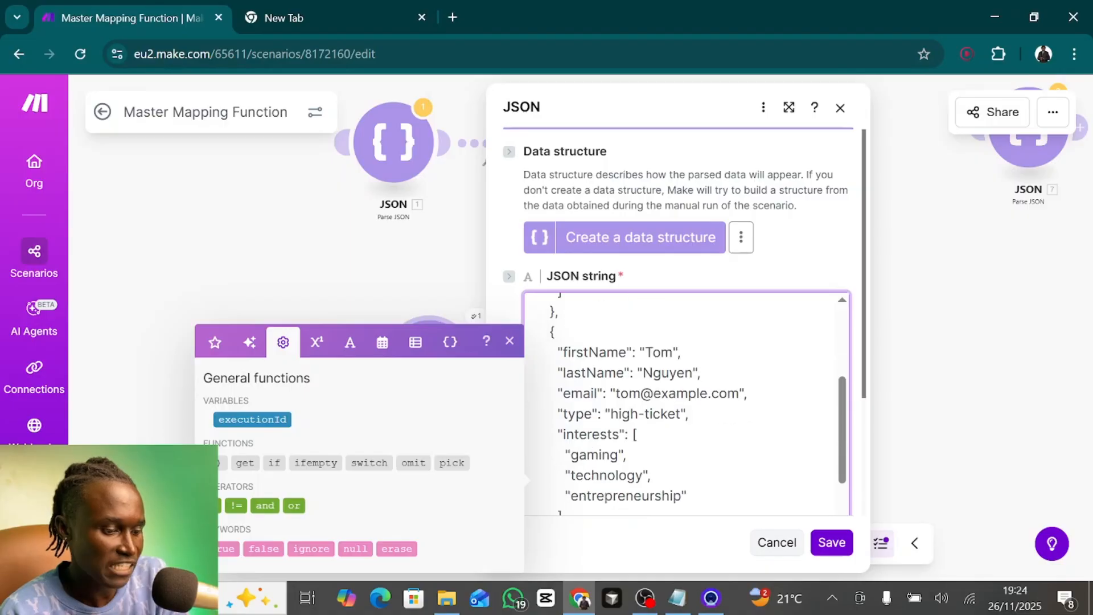
scroll(683, 398, "down", 1)
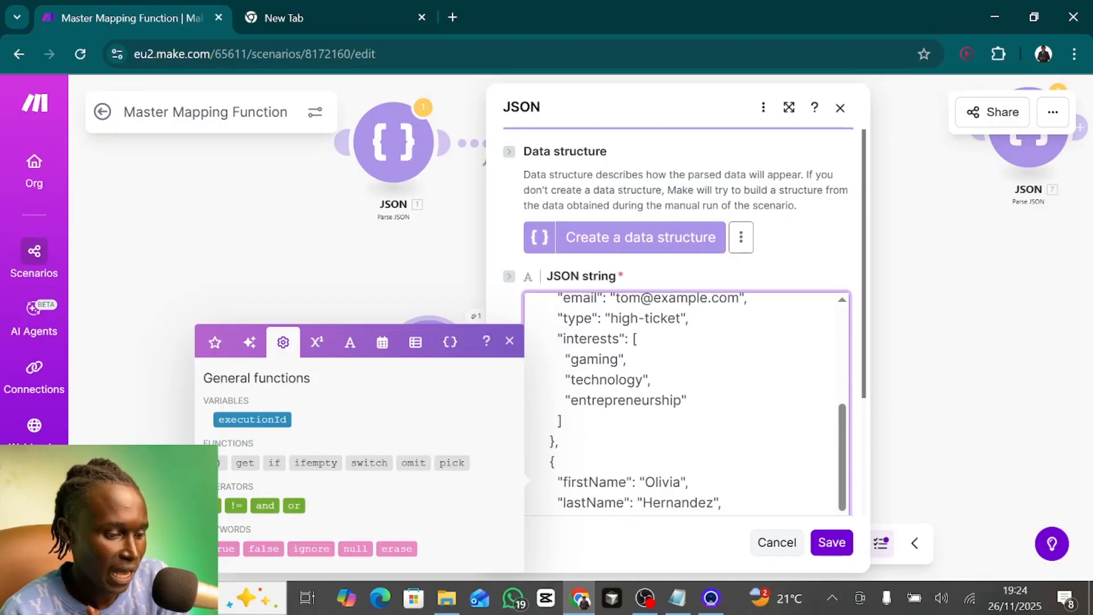
left_click(391, 296)
left_click(649, 308)
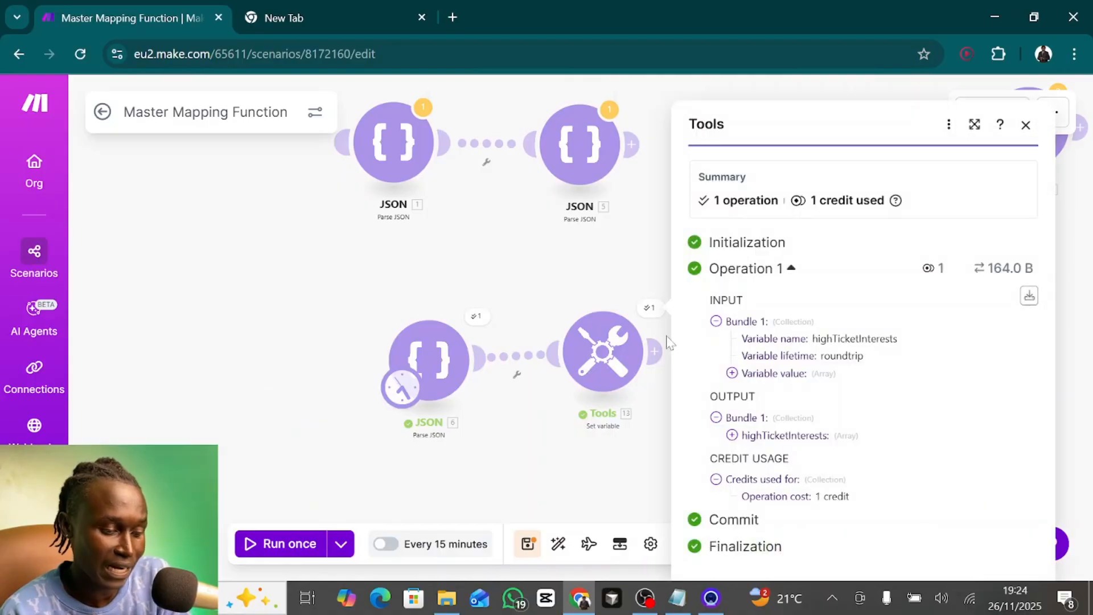
left_click(732, 435)
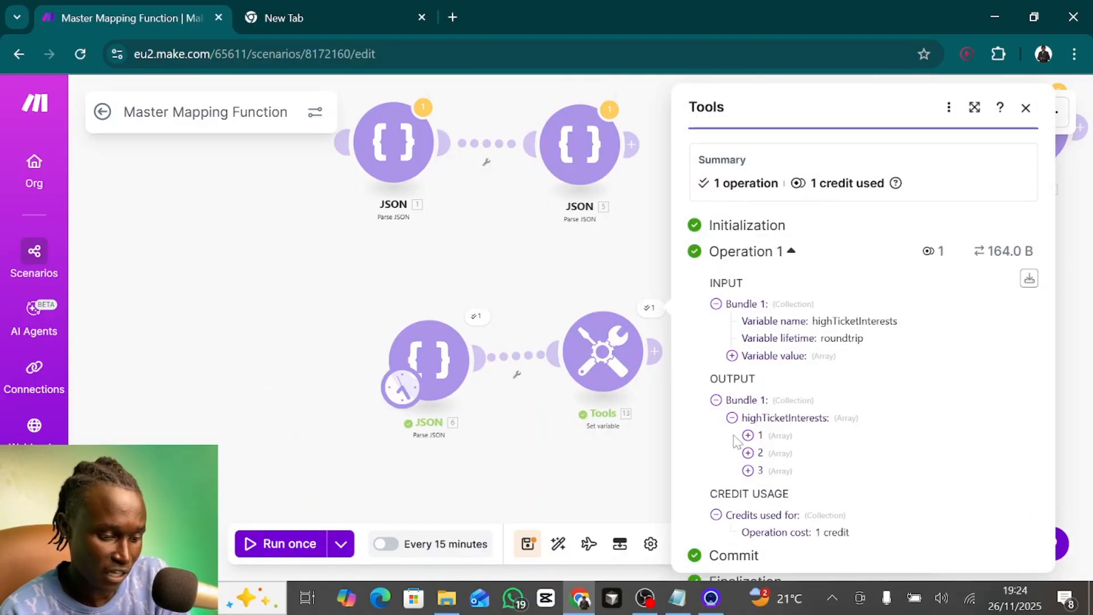
left_click(748, 453)
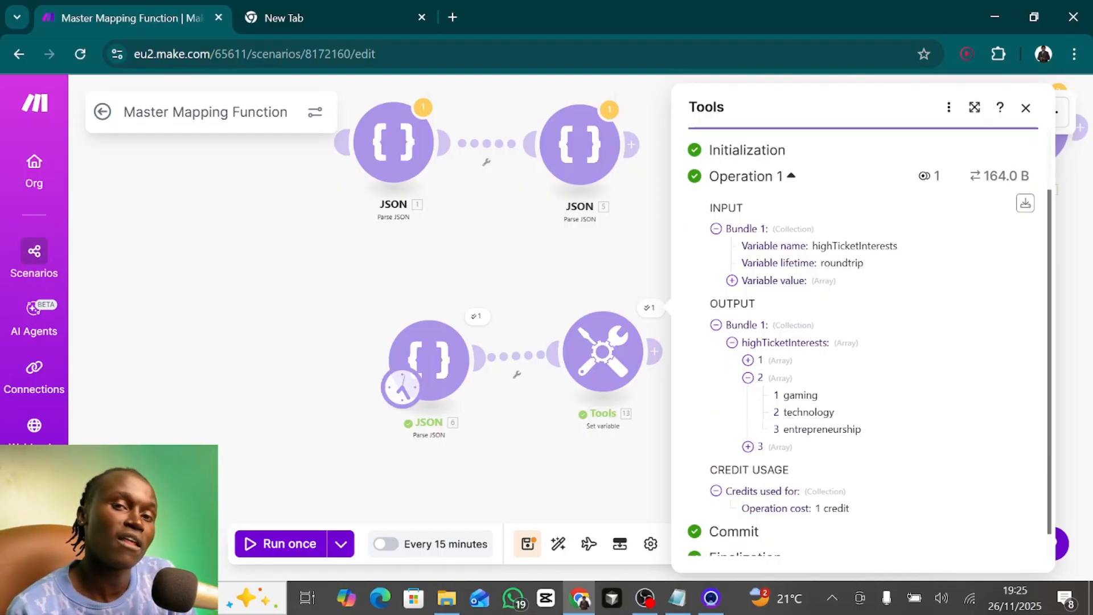
left_click(748, 379)
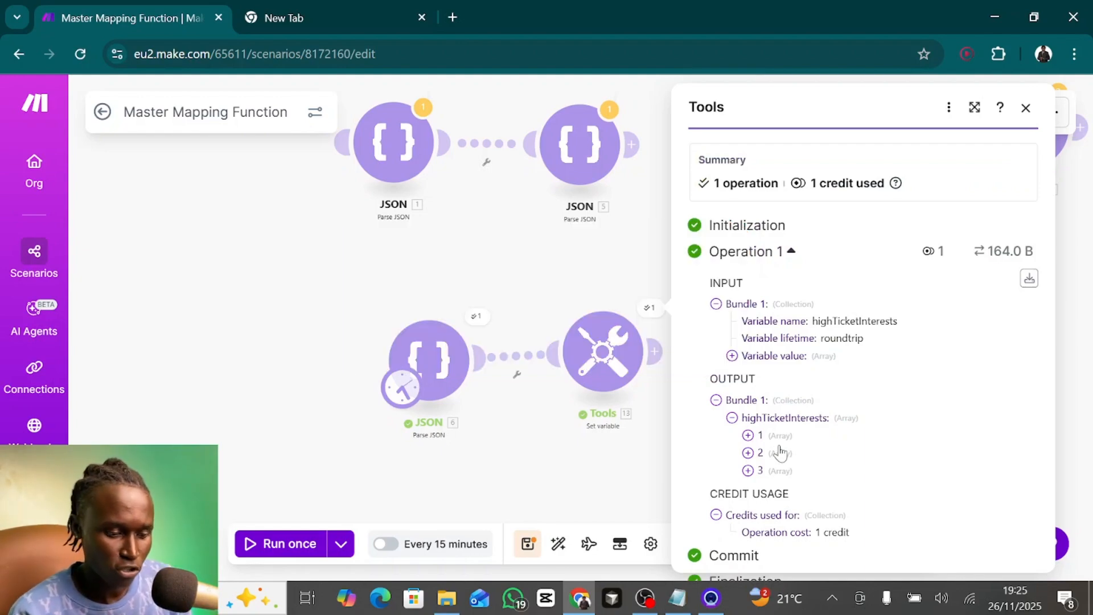
- Wrap the Set variable module's whole map expression in a flatten() function and save the module
left_click(607, 366)
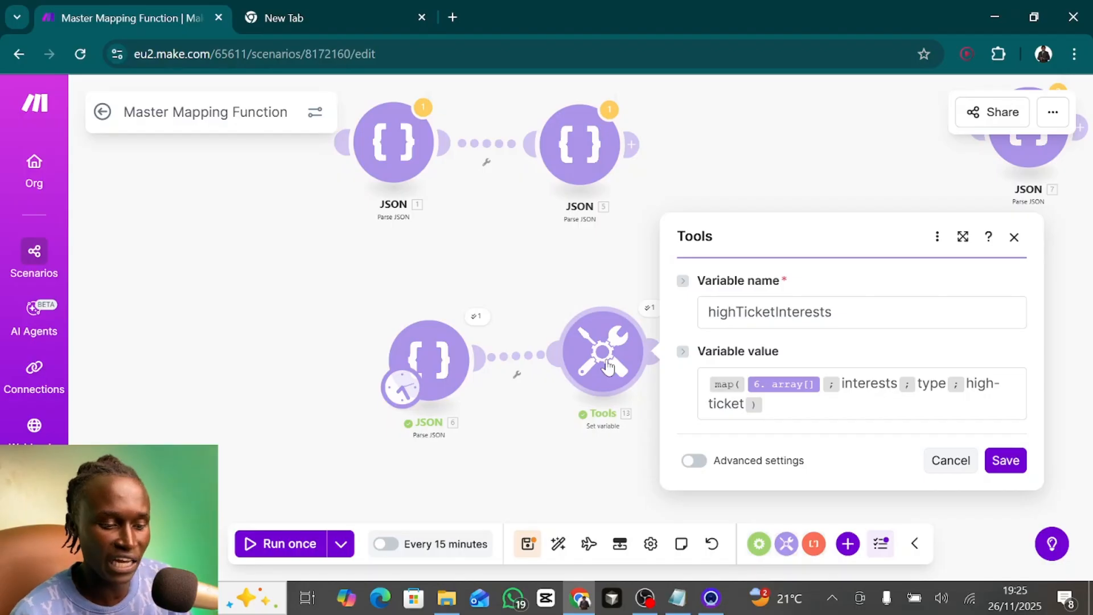
left_click(765, 404)
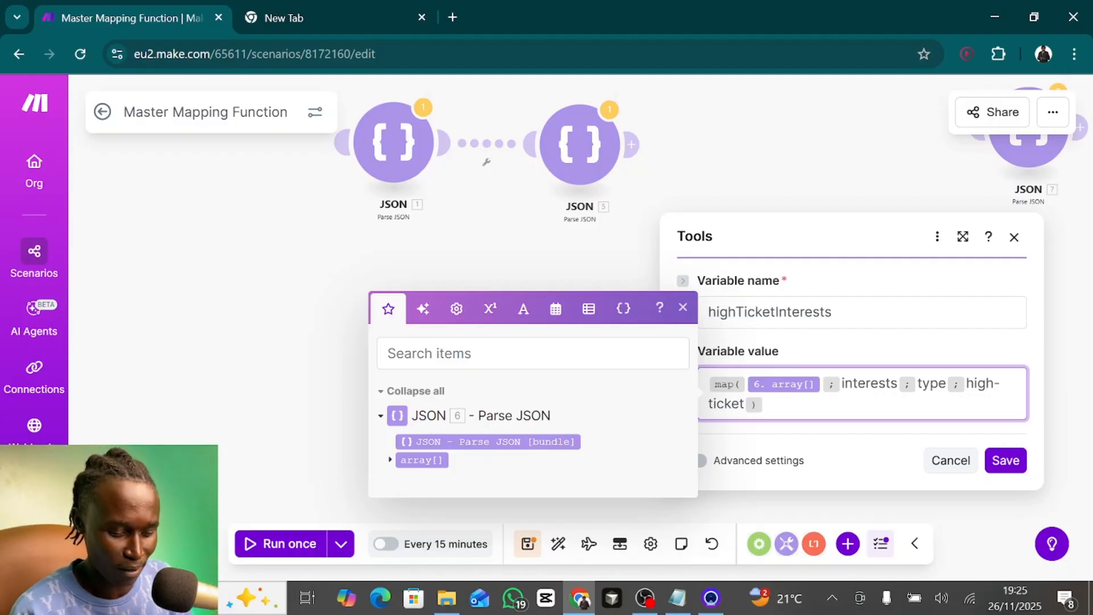
left_click(709, 383)
type("fla")
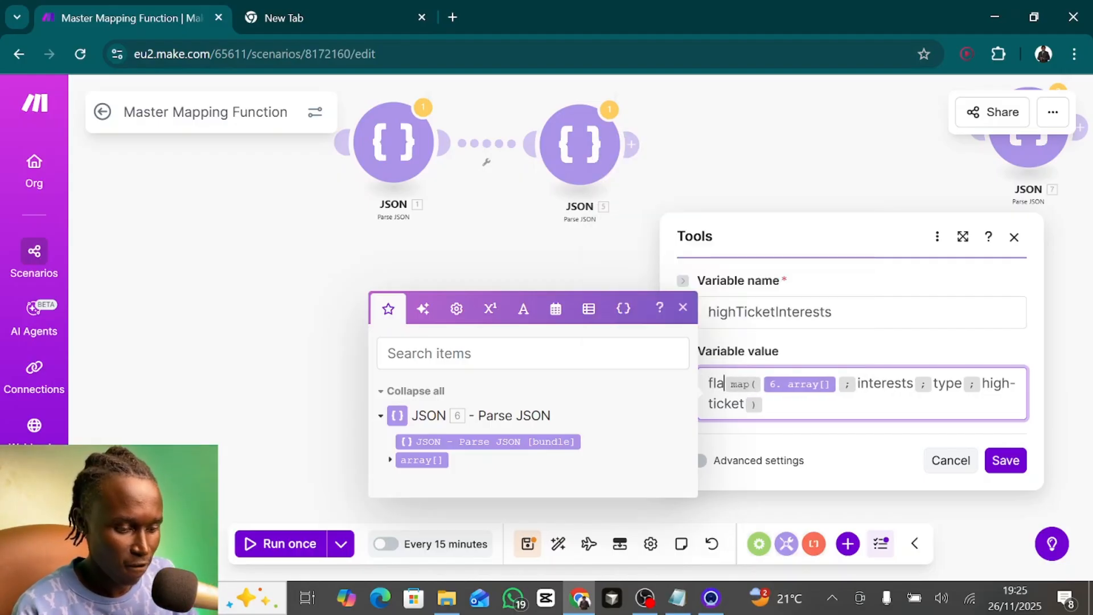
type("tten(")
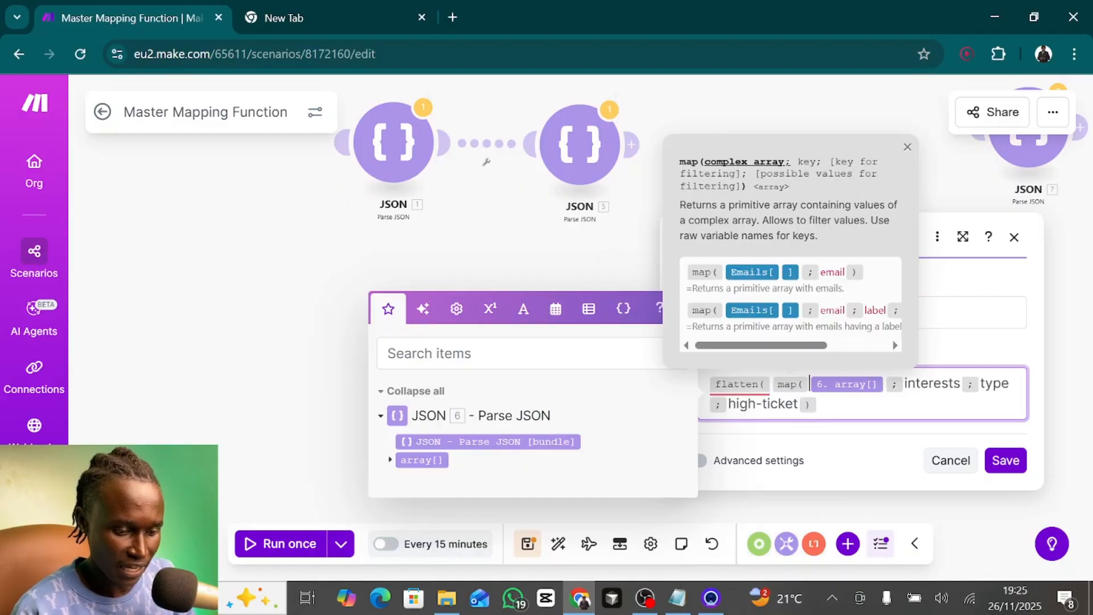
left_click(831, 407)
type(")")
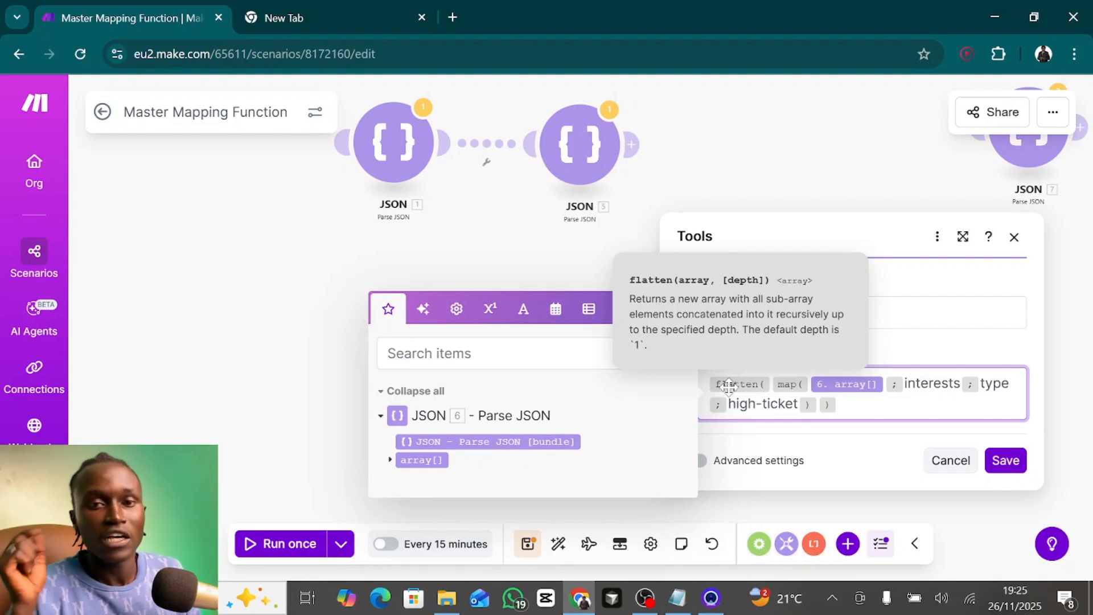
left_click(997, 462)
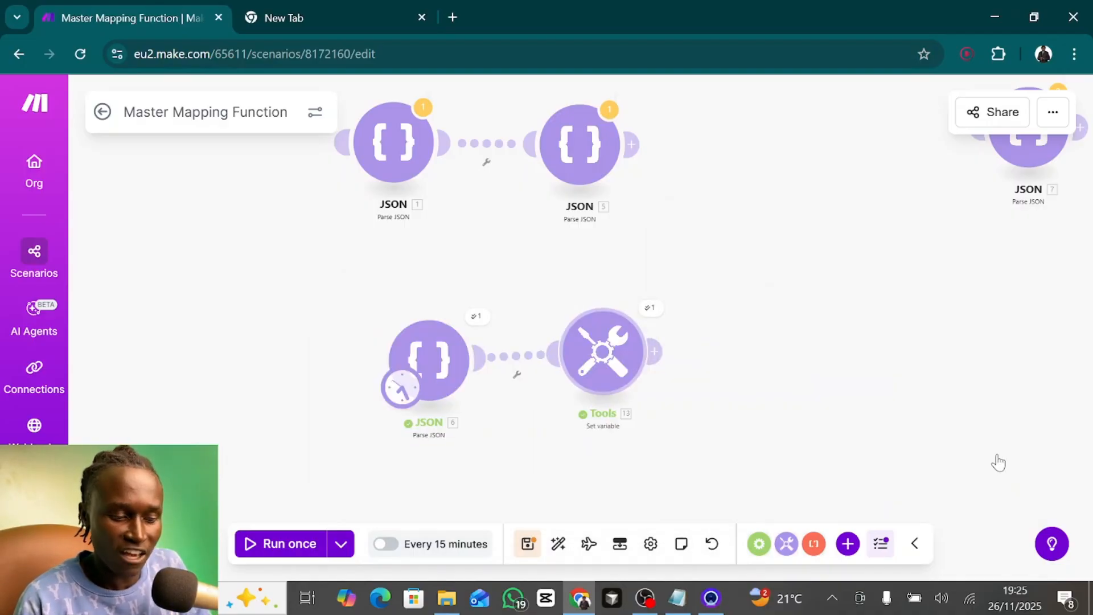
- Run the scenario once and review the highTicketInterests list in the Set variable module's output
left_click(296, 548)
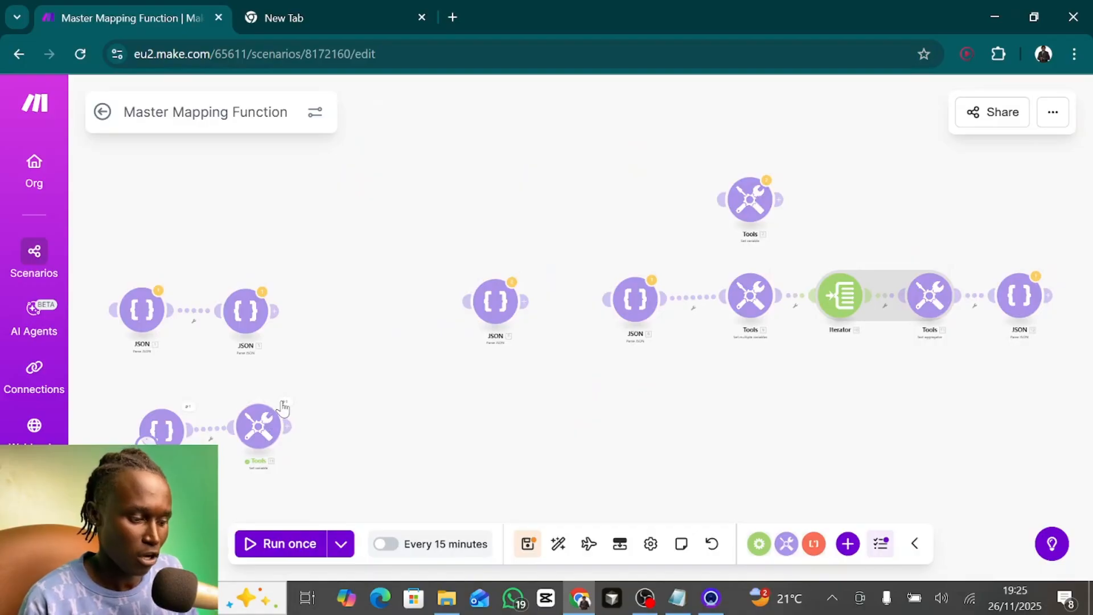
left_click(284, 402)
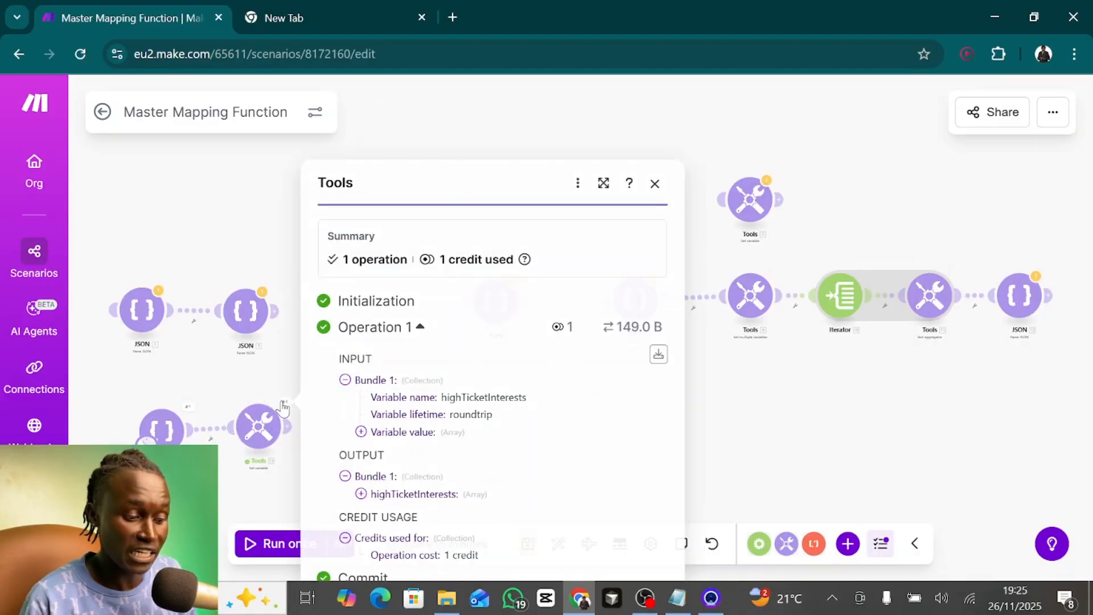
left_click(361, 494)
scroll(393, 424, "down", 1)
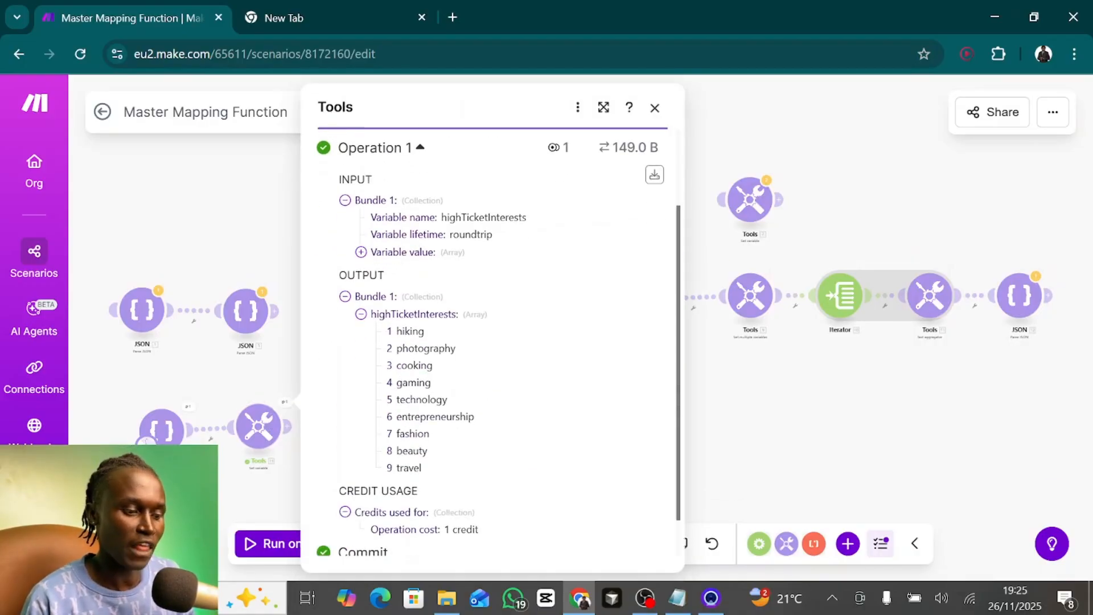
left_click_drag(387, 330, 472, 455)
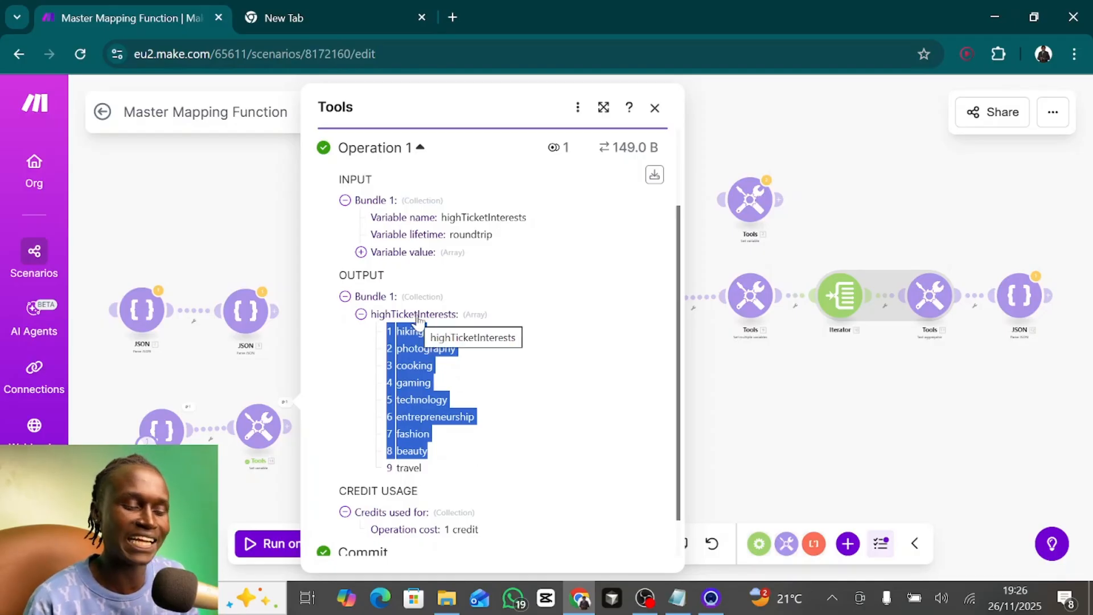
left_click(512, 419)
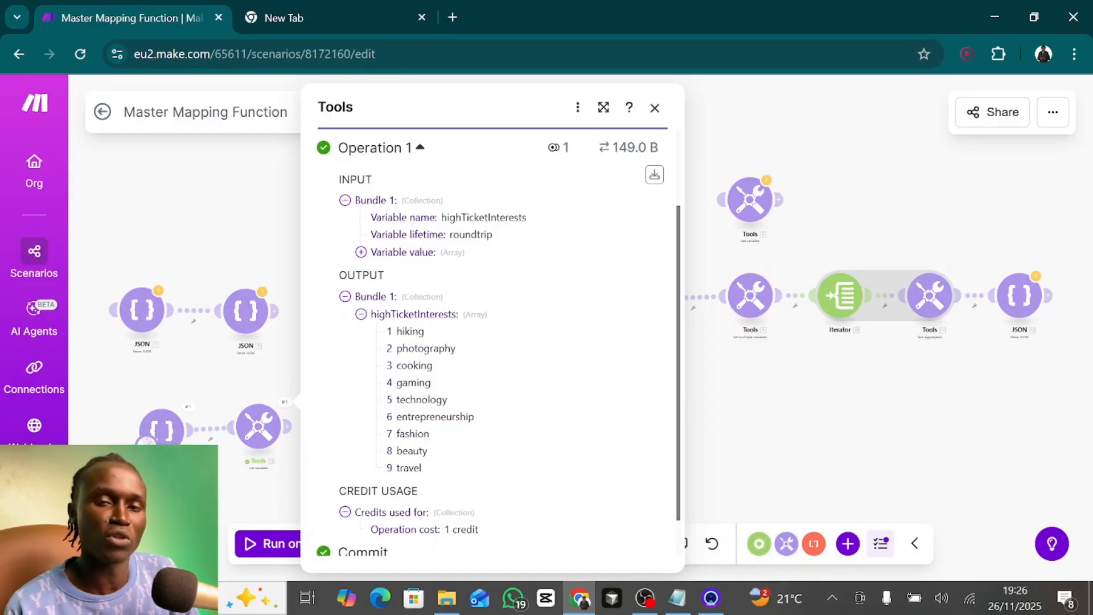
left_click(655, 107)
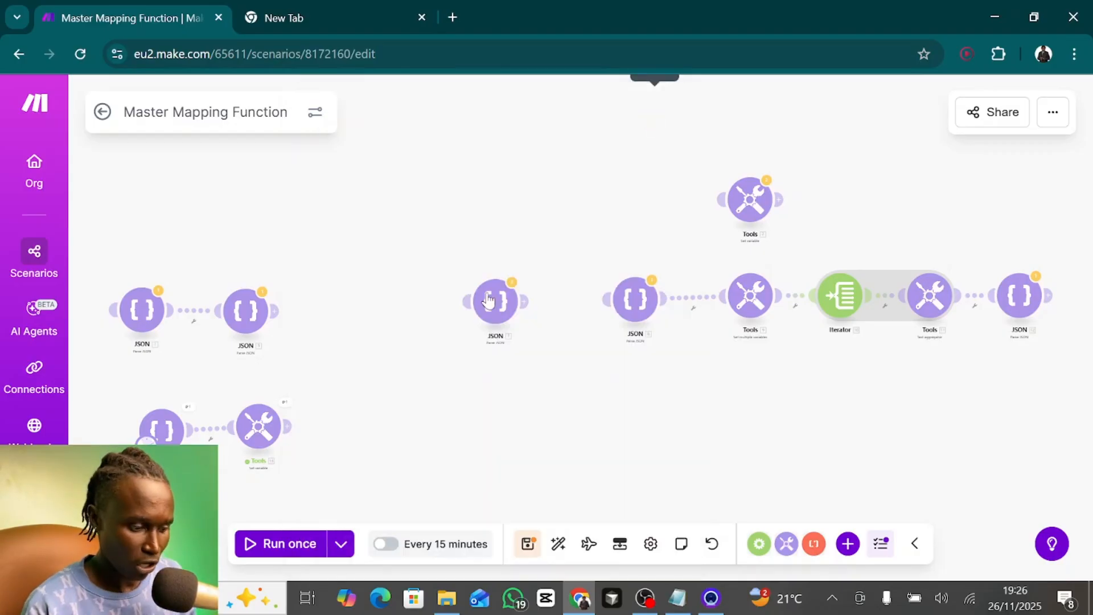
left_click_drag(427, 366, 512, 336)
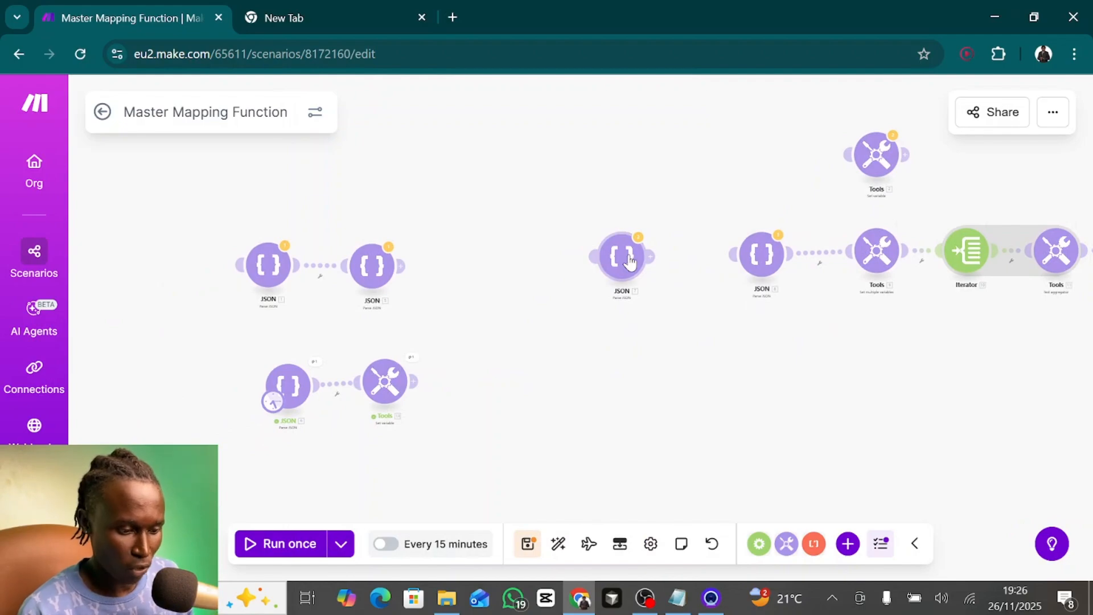
- Unlink JSON module 6 from the Set variable module and connect JSON module 7 in its place as the starting module
left_click_drag(629, 262, 537, 266)
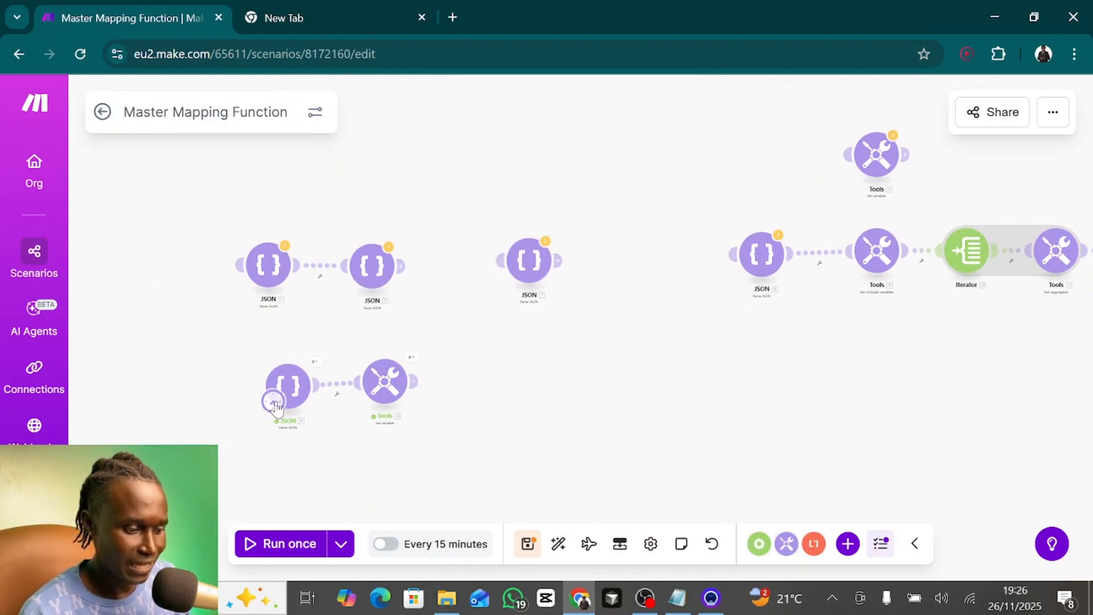
left_click(332, 392)
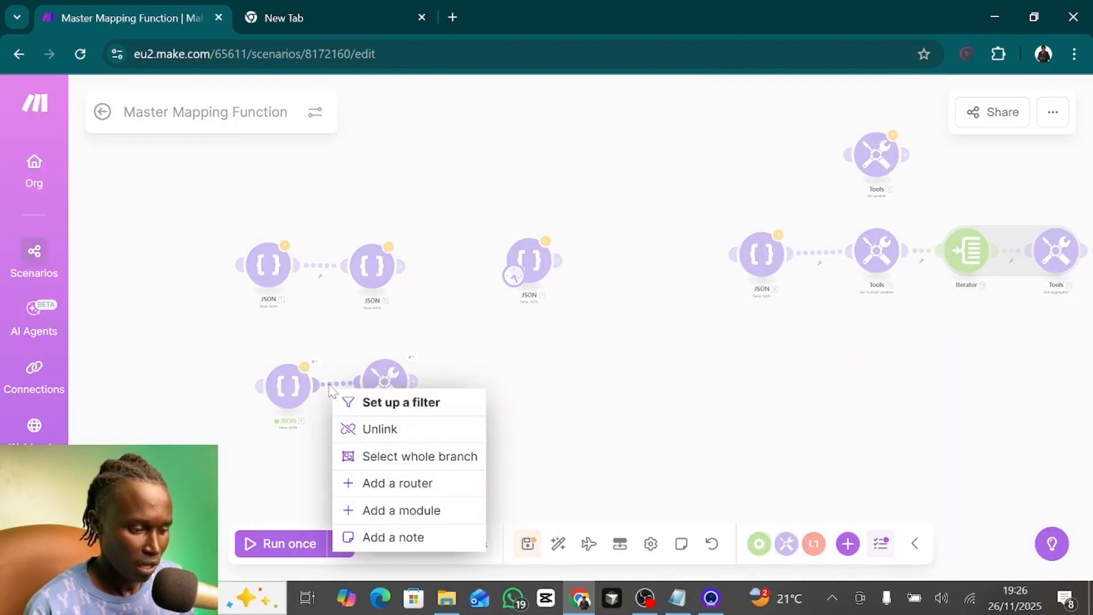
left_click(395, 428)
left_click_drag(287, 386, 251, 391)
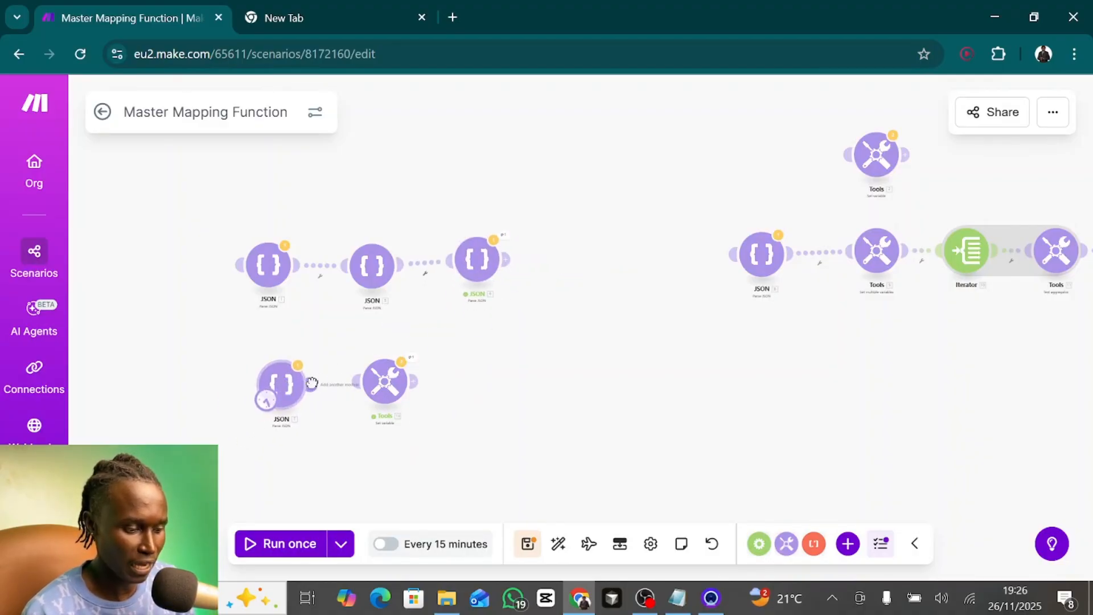
- Examine the role and nested permissions (read, write, delete) of each entry in JSON module 7's JSON string
left_click(291, 386)
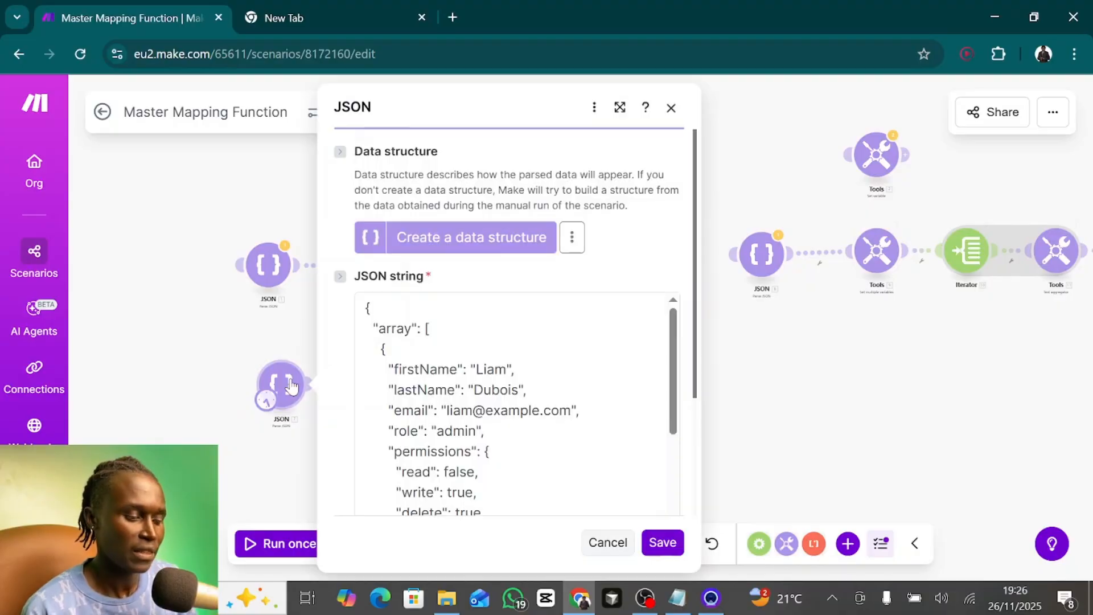
scroll(517, 404, "down", 1)
scroll(517, 405, "up", 1)
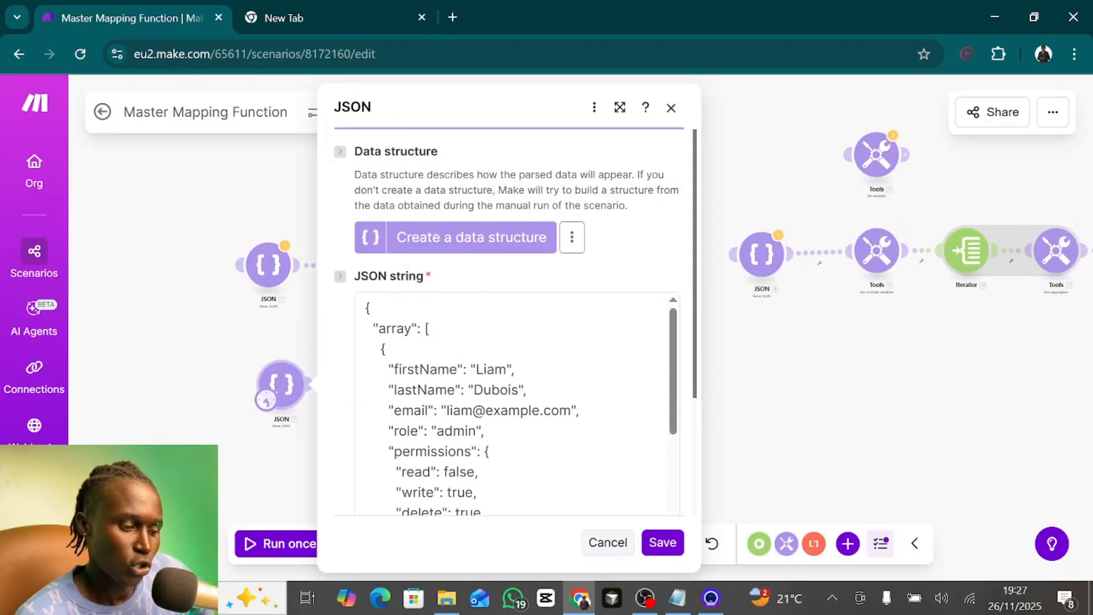
scroll(517, 404, "down", 1)
scroll(517, 404, "up", 1)
scroll(517, 404, "down", 1)
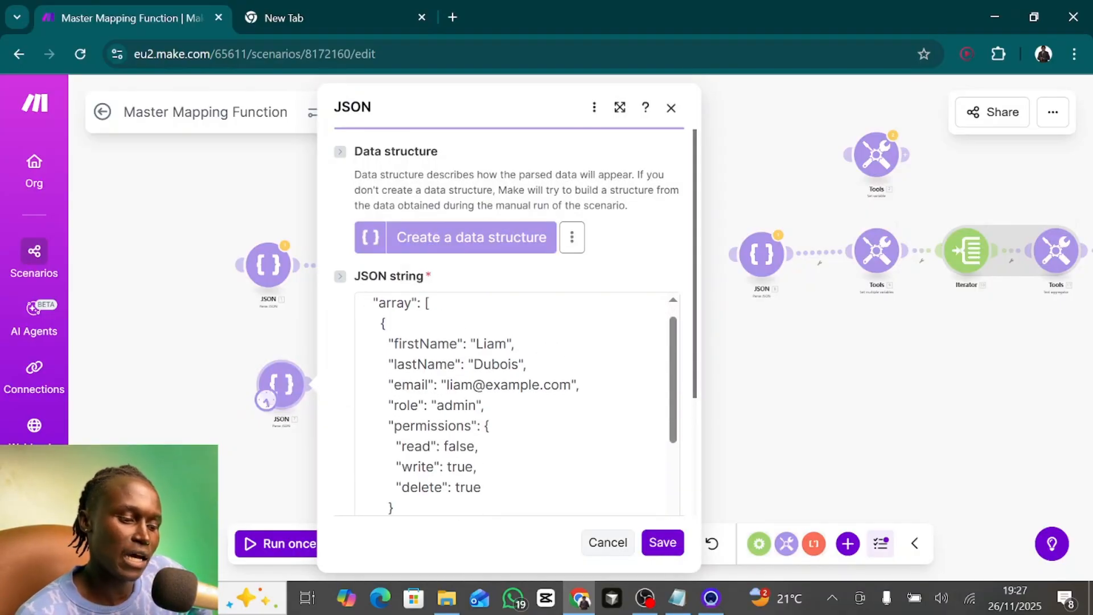
scroll(517, 404, "up", 1)
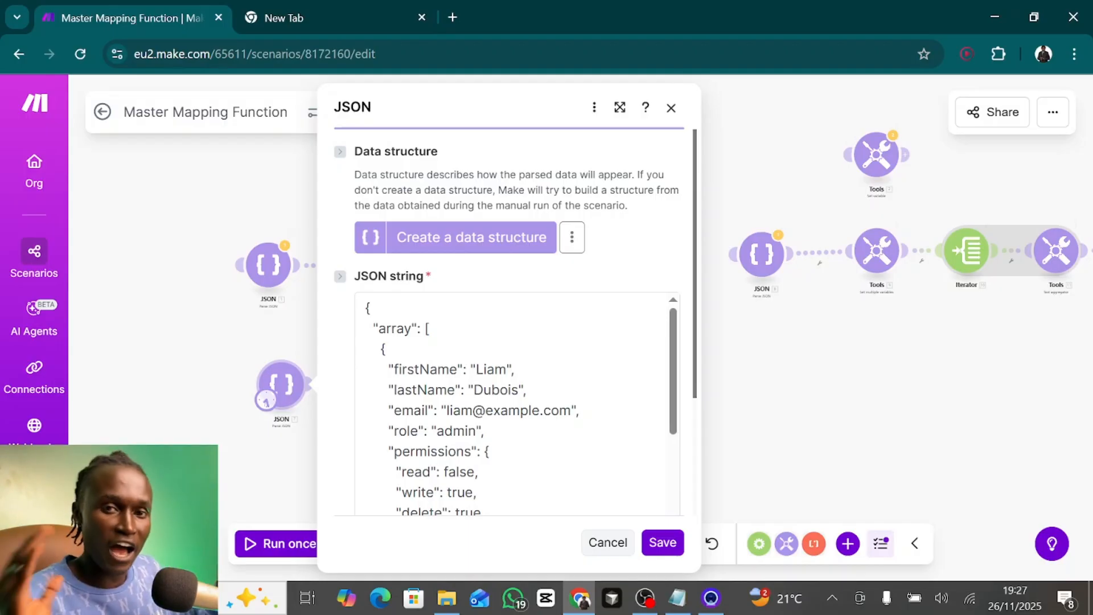
scroll(517, 405, "down", 1)
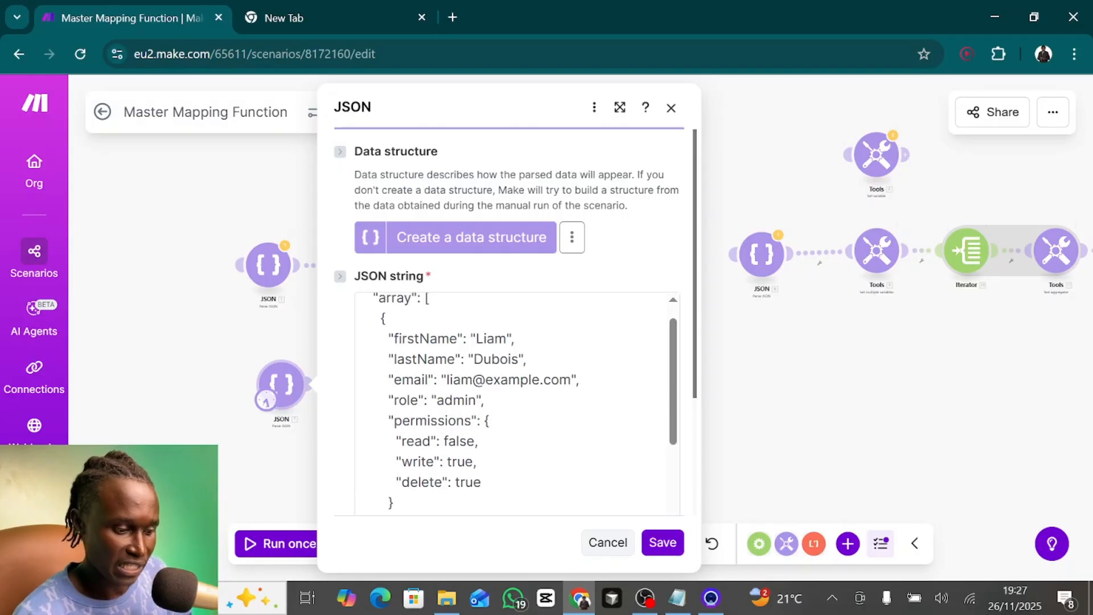
scroll(517, 404, "down", 1)
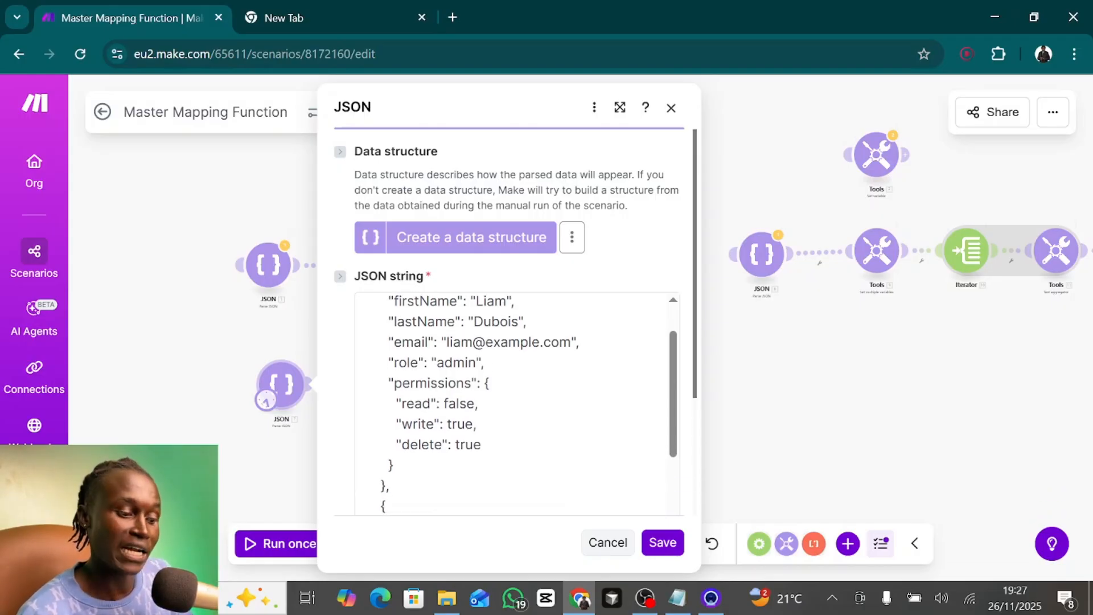
left_click(517, 404)
scroll(517, 404, "down", 2)
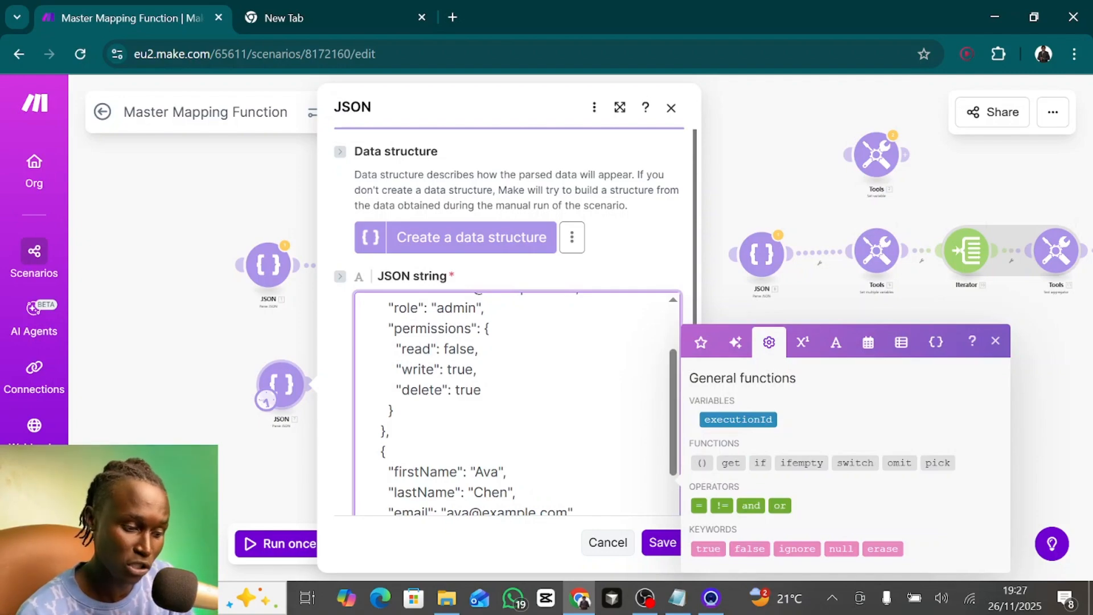
scroll(465, 389, "down", 3)
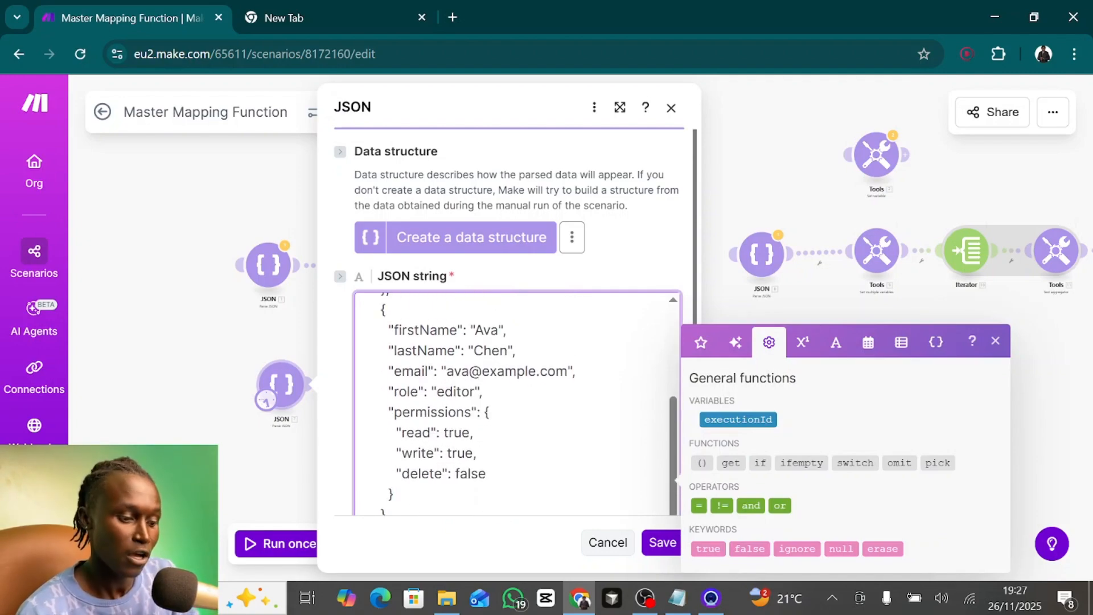
scroll(517, 399, "down", 1)
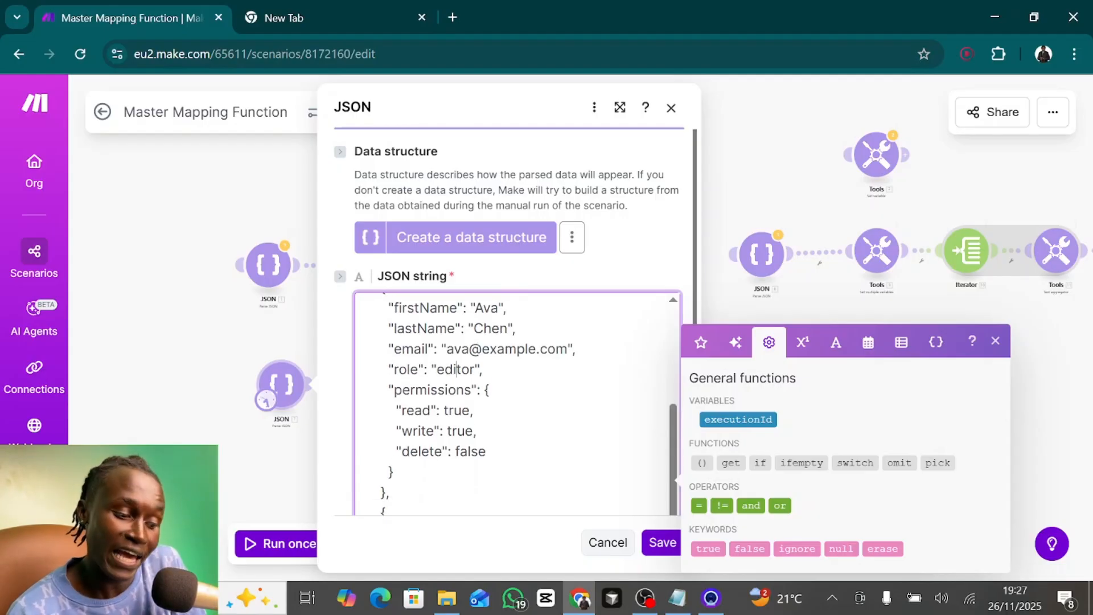
double_click(453, 410)
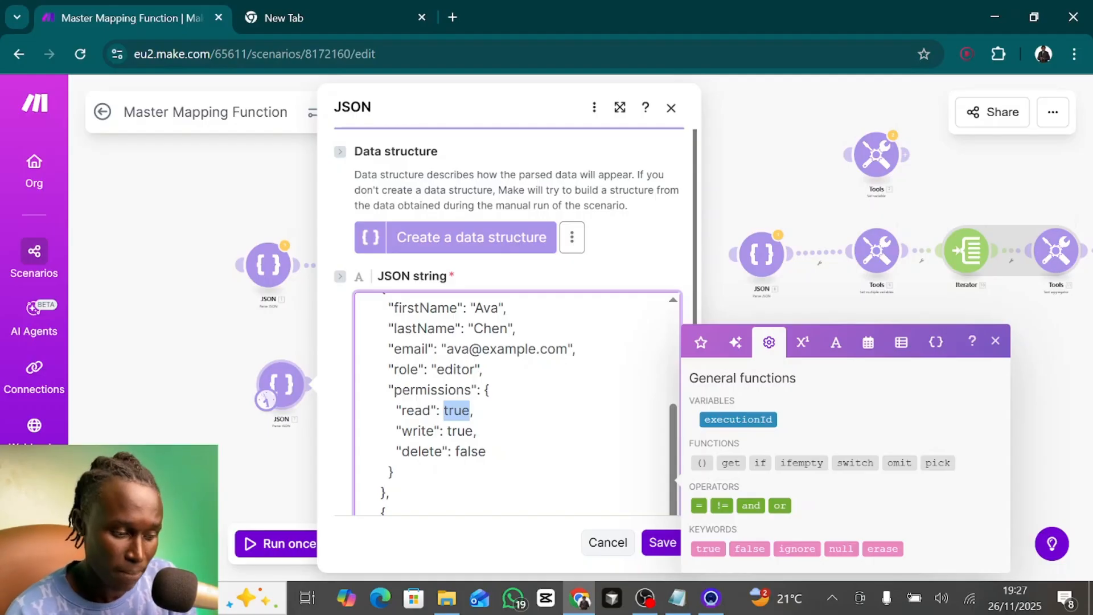
left_click(459, 451)
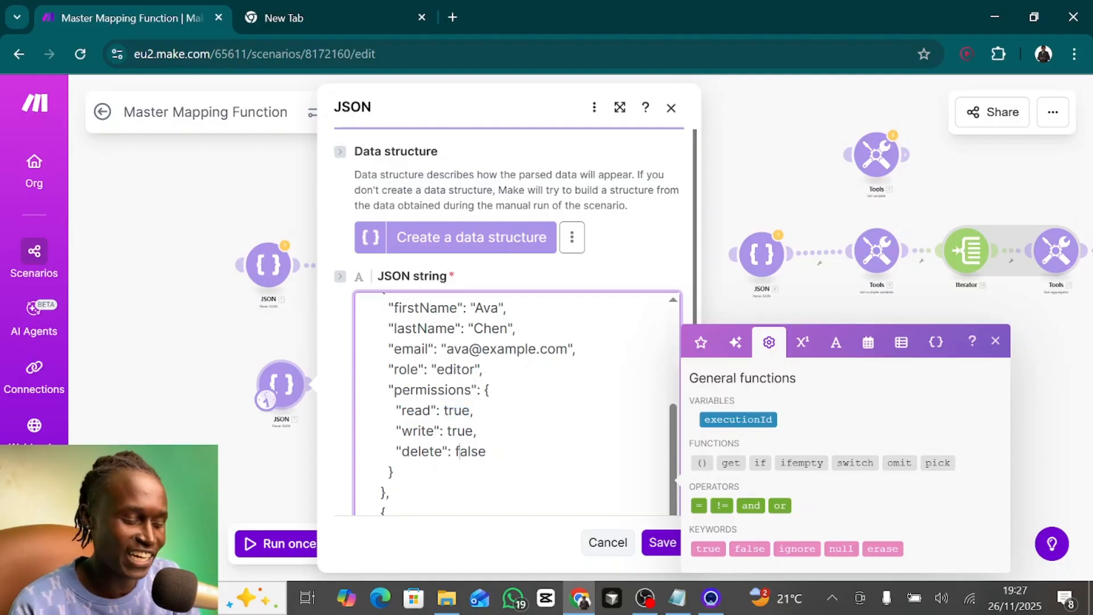
scroll(513, 398, "down", 5)
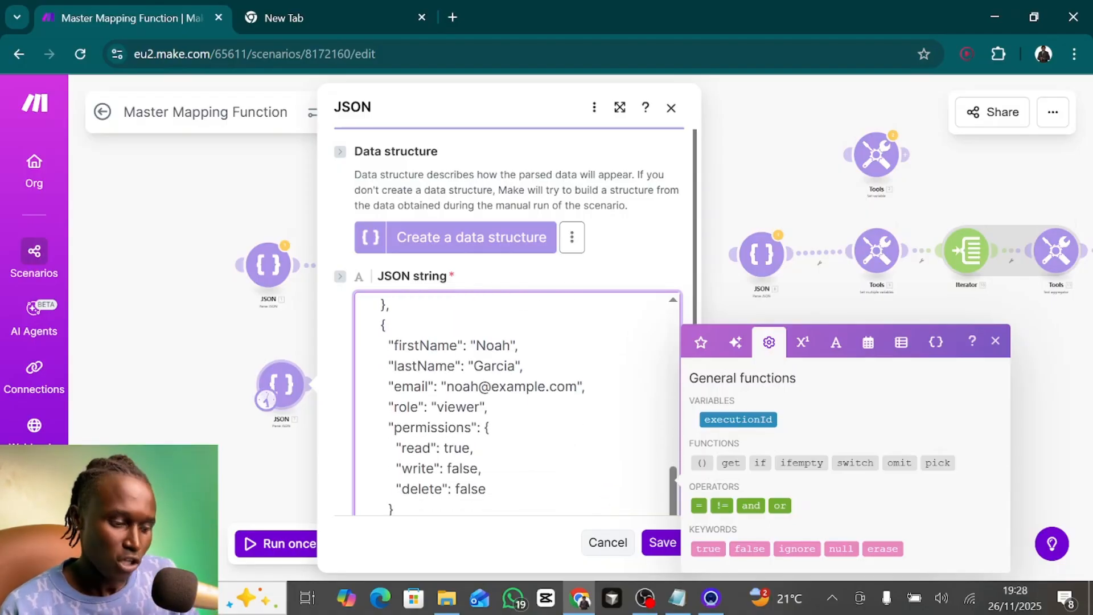
scroll(512, 399, "up", 6)
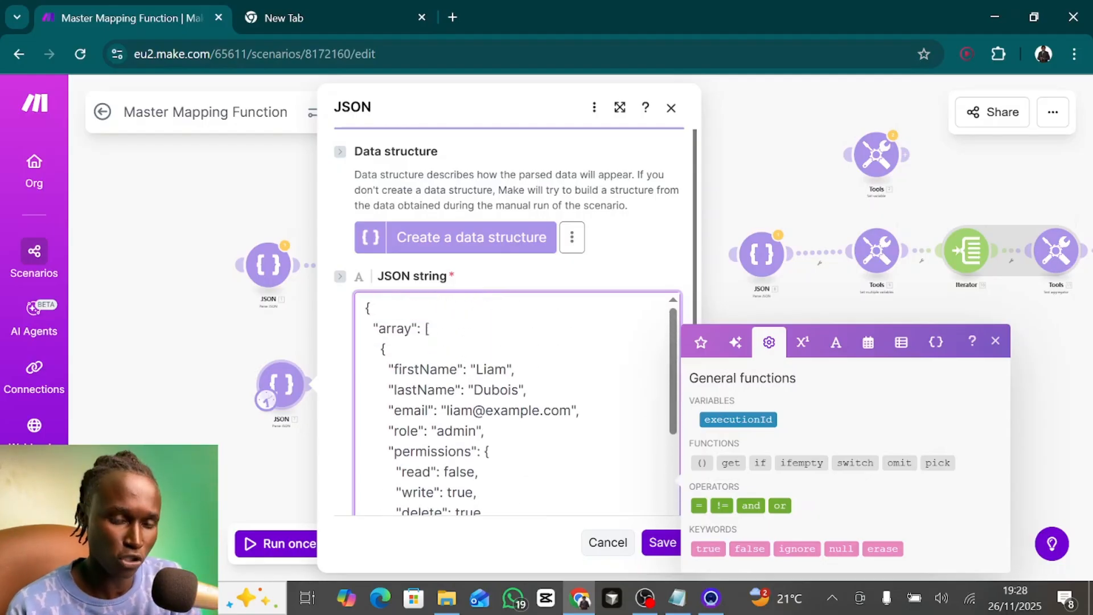
left_click(255, 405)
- Remove the flatten() wrapper from the Set variable module's map expression
left_click(393, 386)
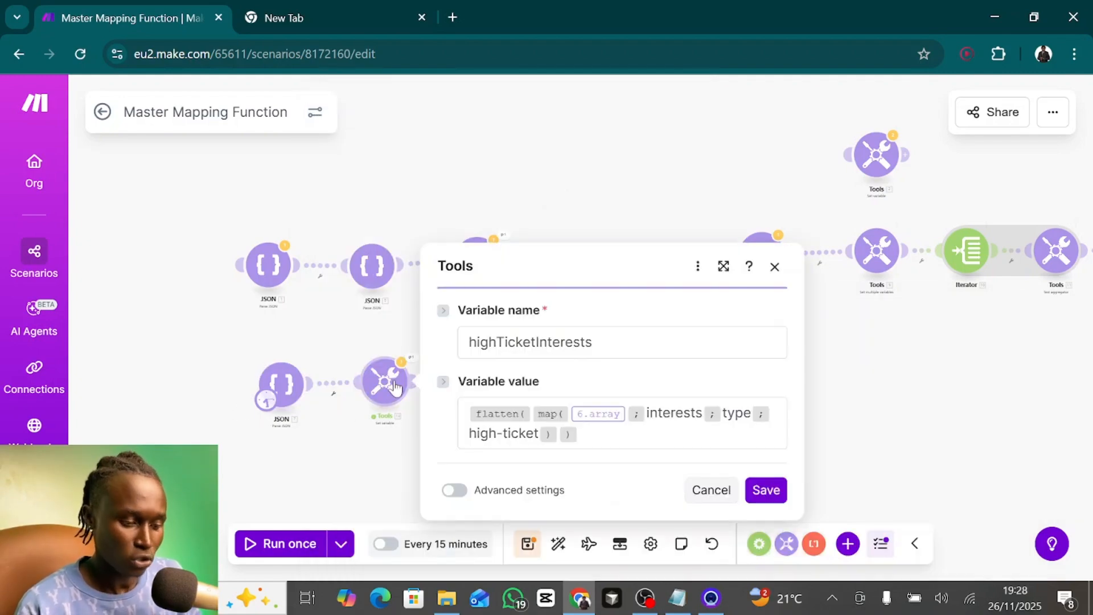
left_click(533, 413)
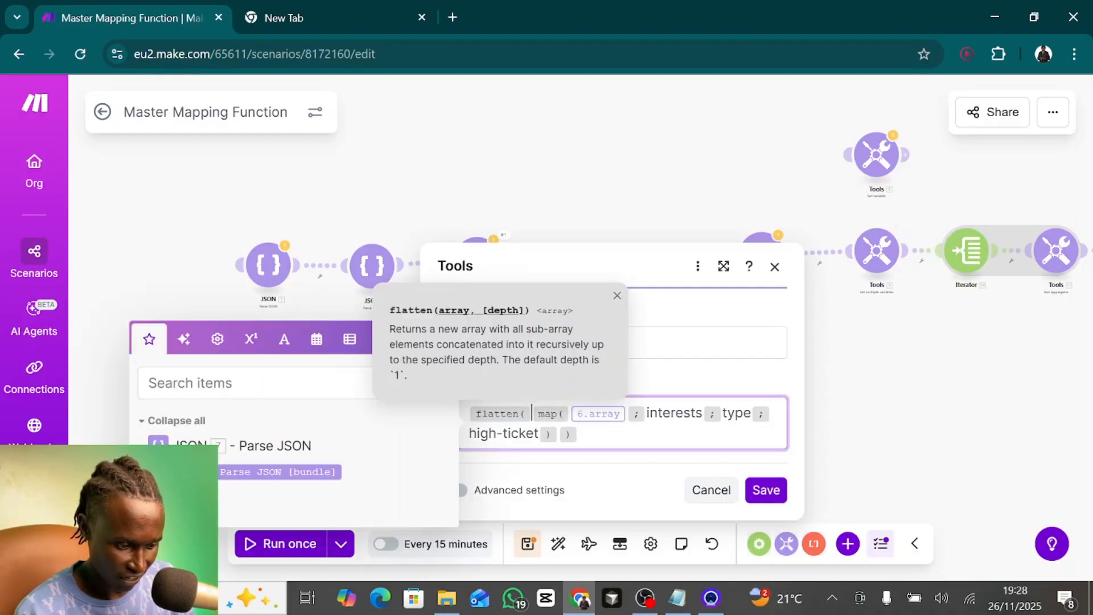
key("BackSpace")
left_click(546, 435)
key("BackSpace")
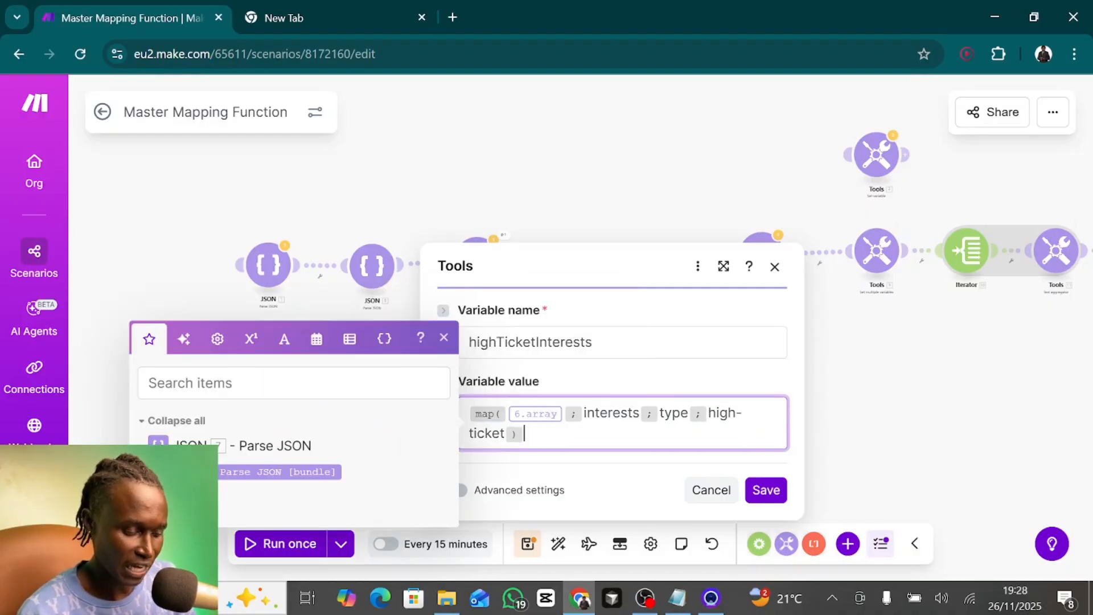
- Replace the map function's source array with JSON module 7's array[] and set its key to firstName
left_click(562, 414)
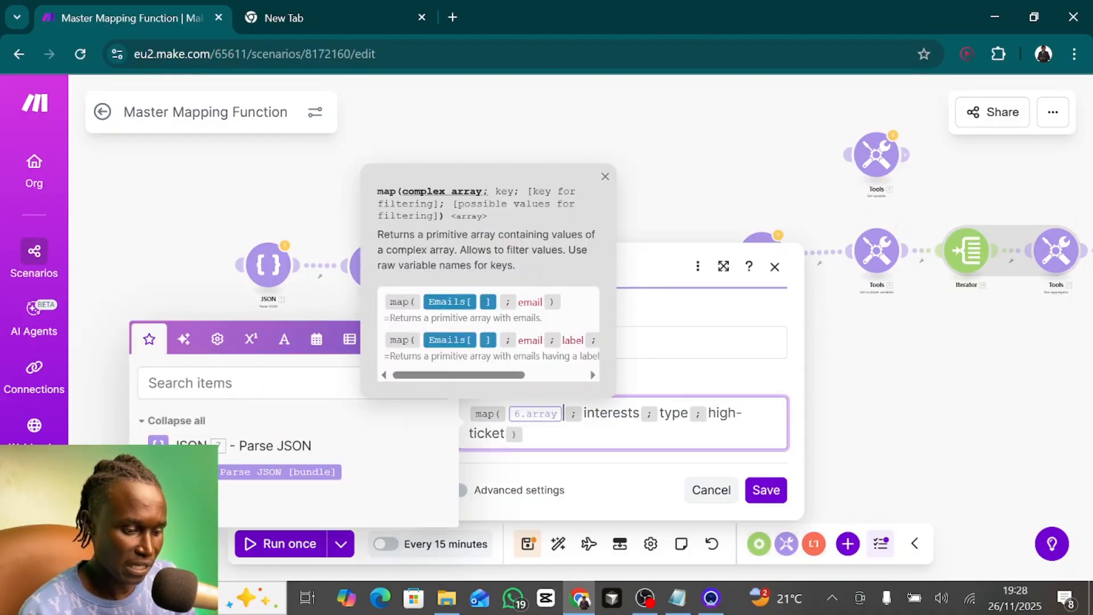
key("BackSpace")
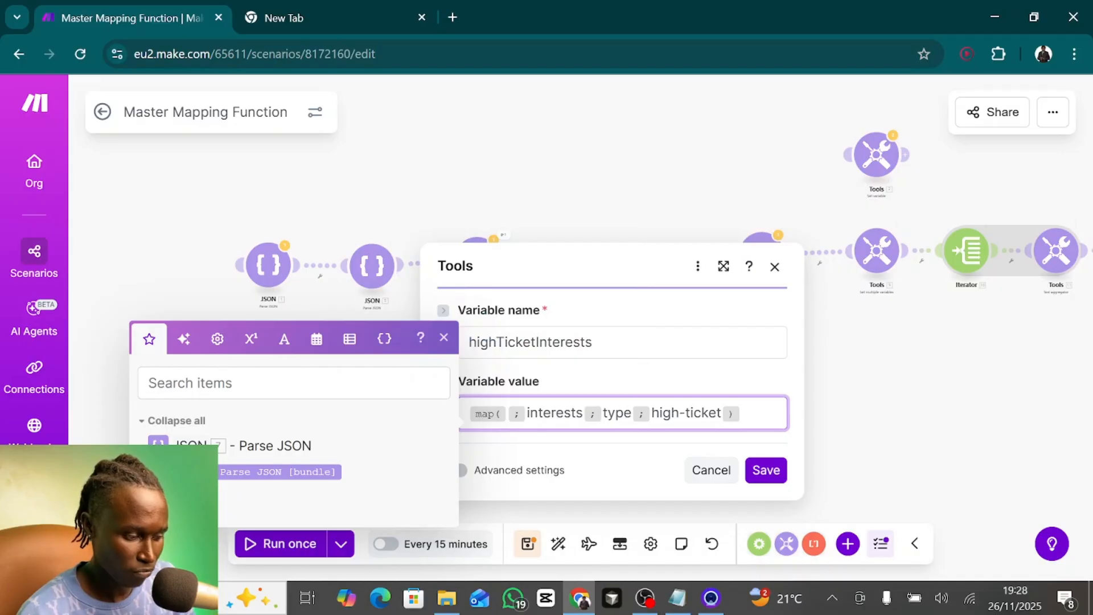
left_click(188, 497)
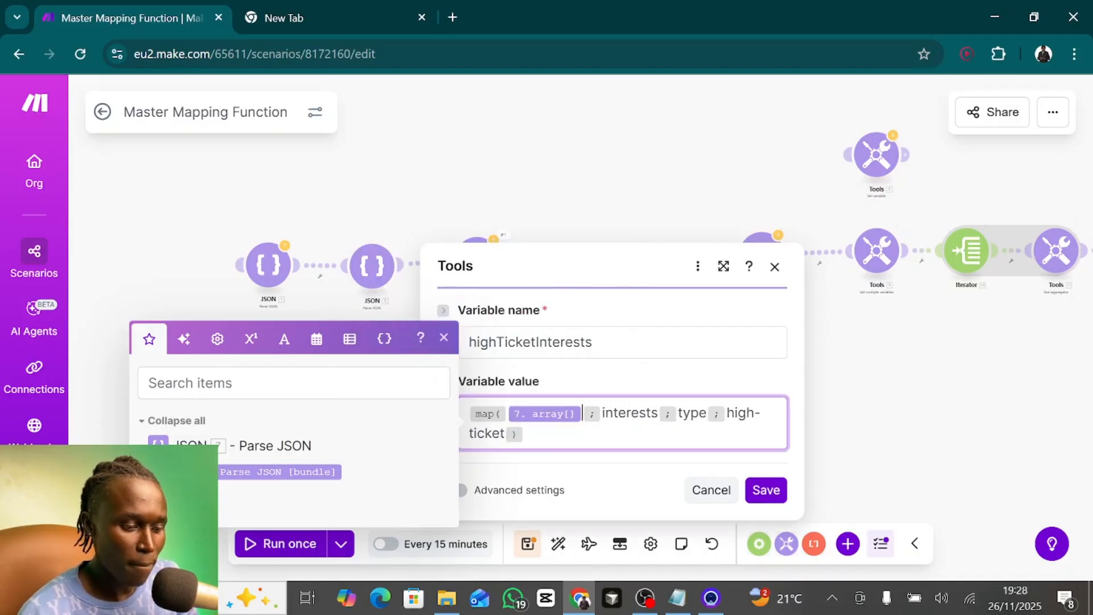
double_click(643, 412)
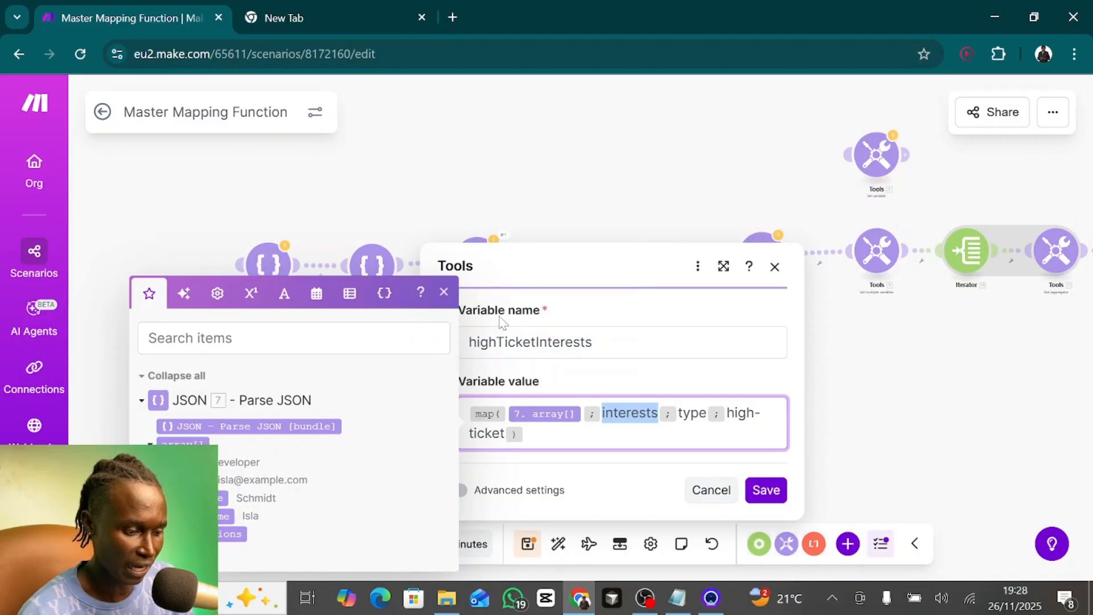
left_click_drag(609, 190, 712, 146)
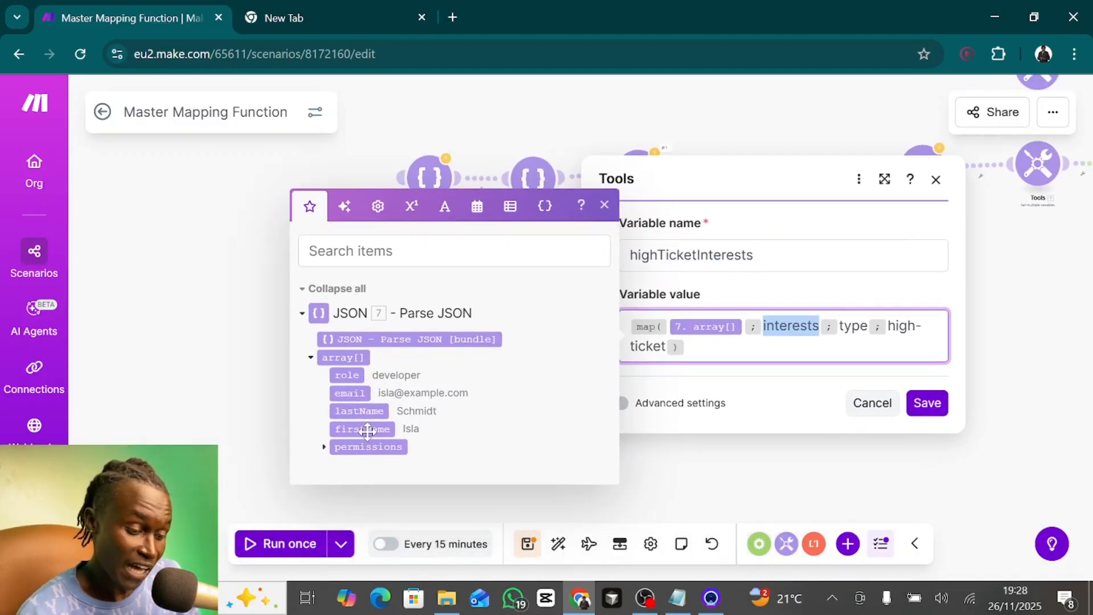
type("firstName")
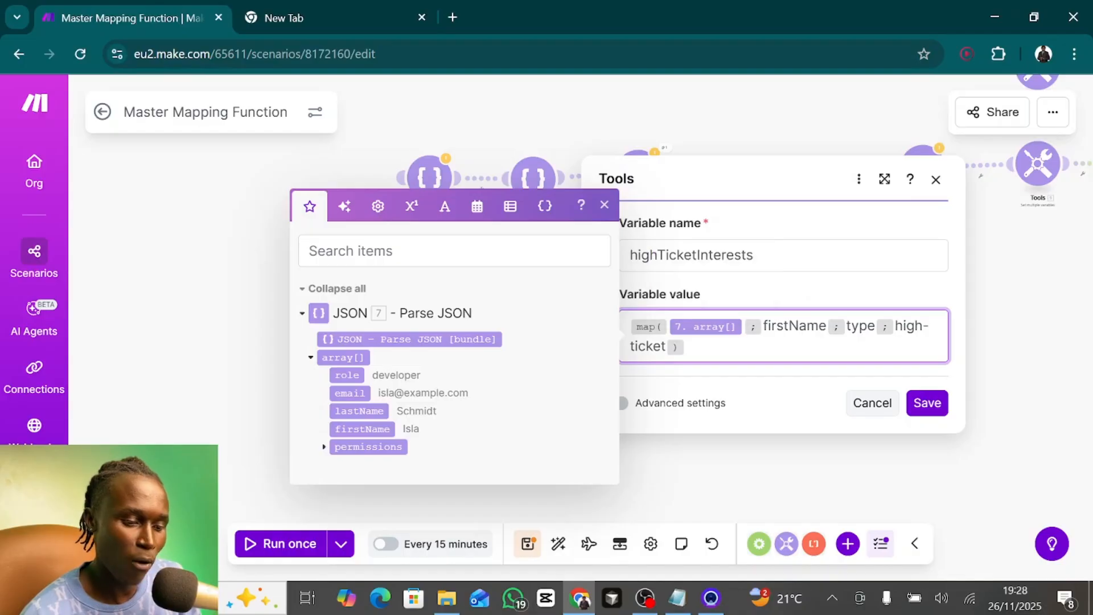
- Set the map function's key for filtering to the nested field permissions.read
double_click(861, 327)
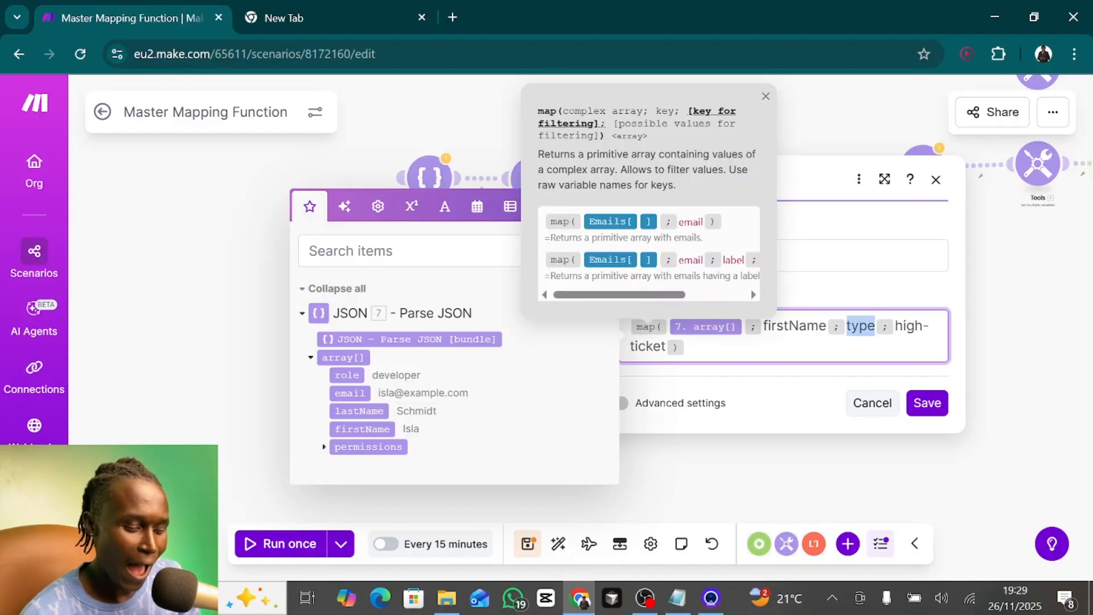
type("permissions")
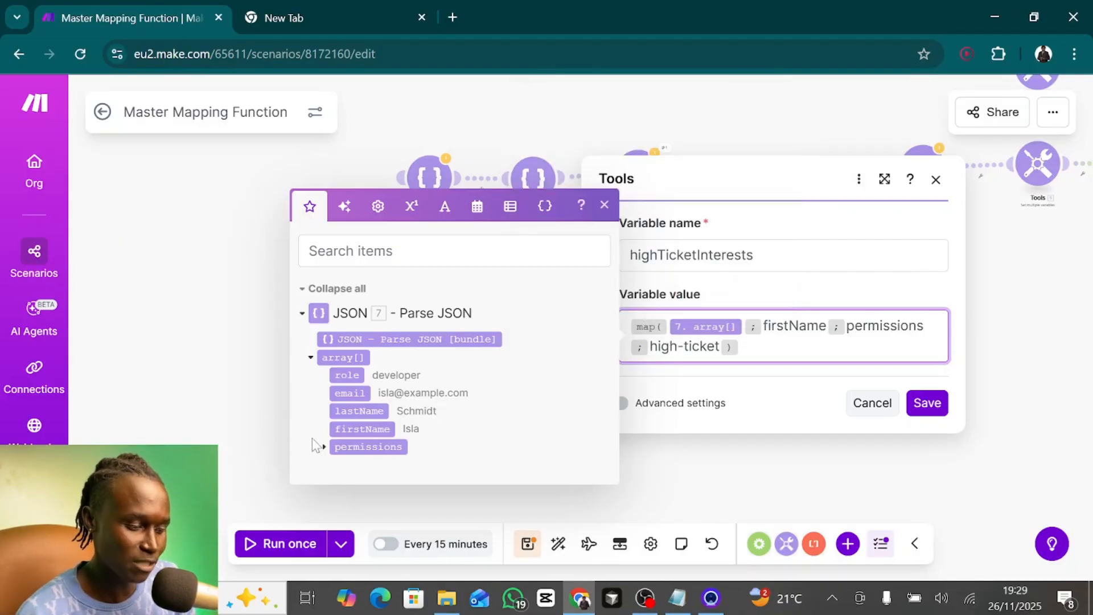
left_click(323, 448)
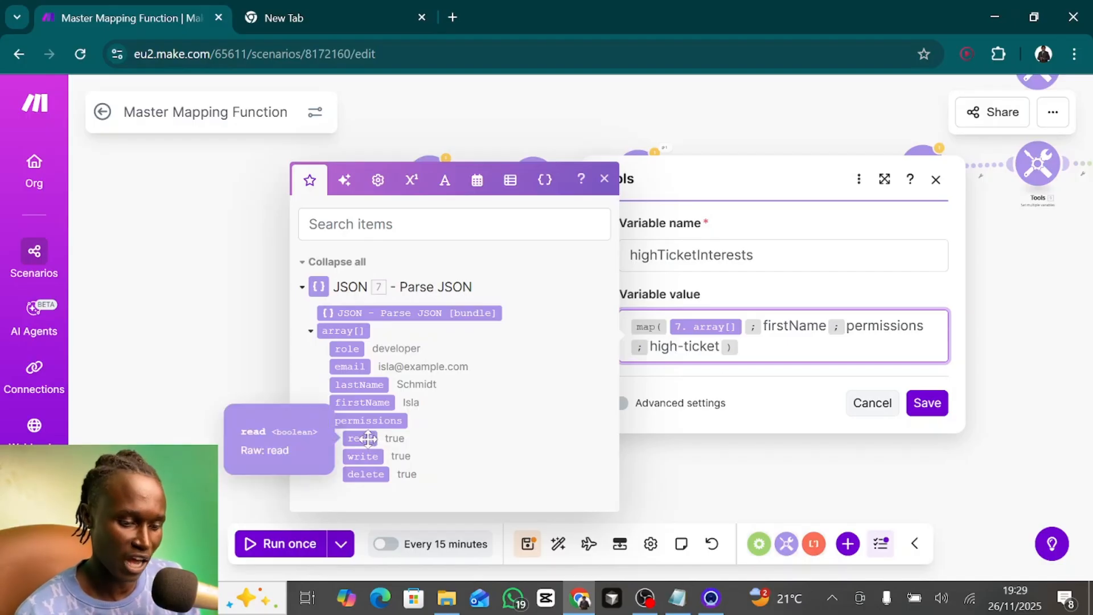
left_click(923, 326)
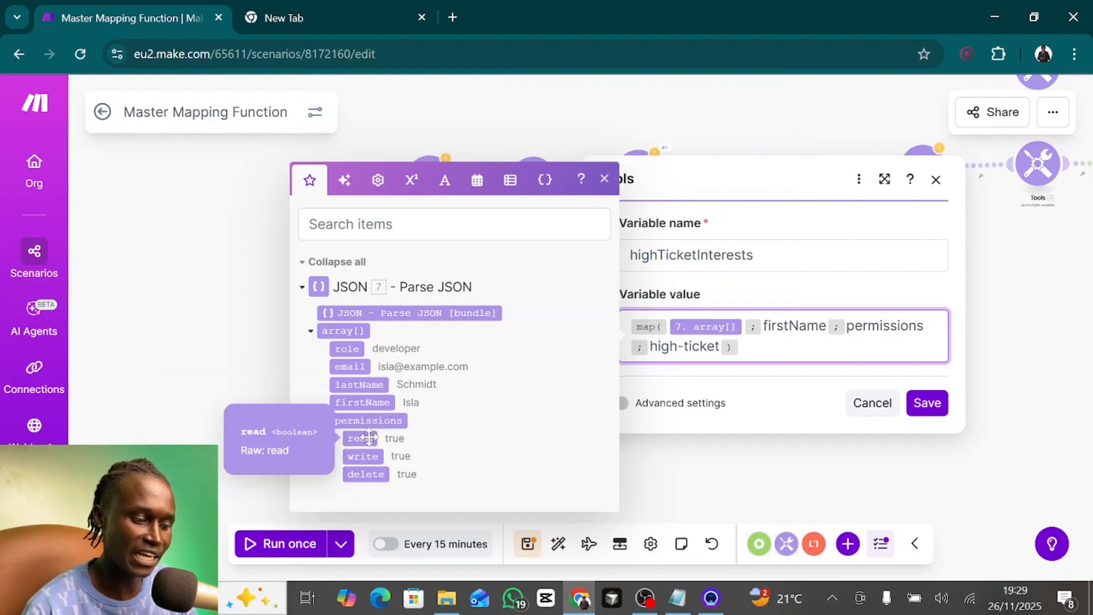
type(".read")
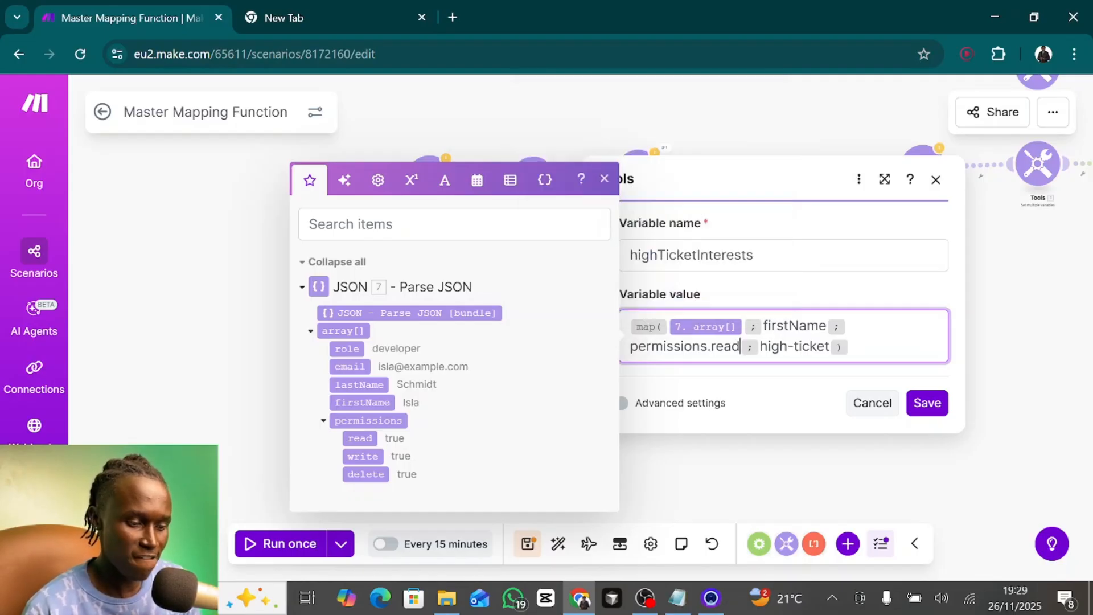
- Set the map function's filter value to false and save the Set variable module
key("Right")
key("shift+Right")
key("shift+Right")
key("shift+Right")
key("shift+Right")
key("shift+Right")
key("shift+Right")
key("shift+Right")
key("shift+Right")
key("shift+Right")
key("shift+Right")
key("shift+Right")
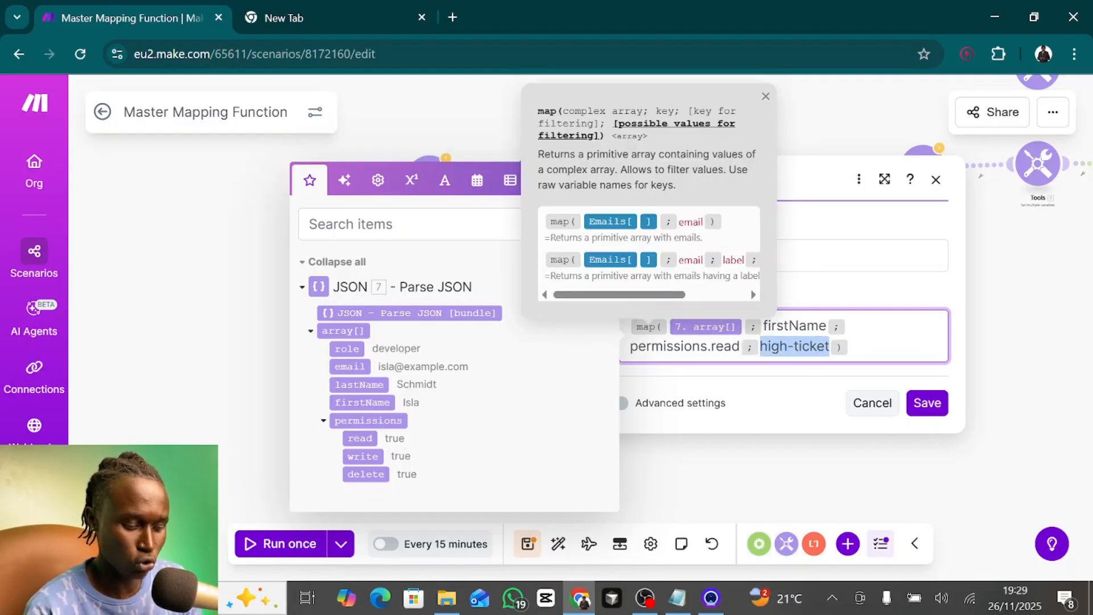
type("false")
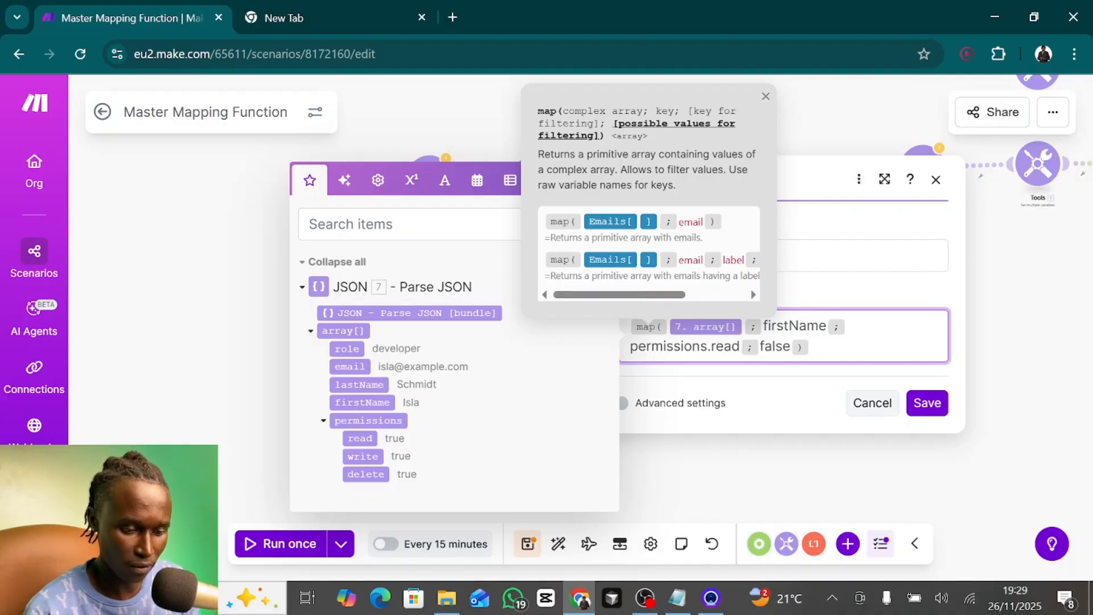
left_click(941, 409)
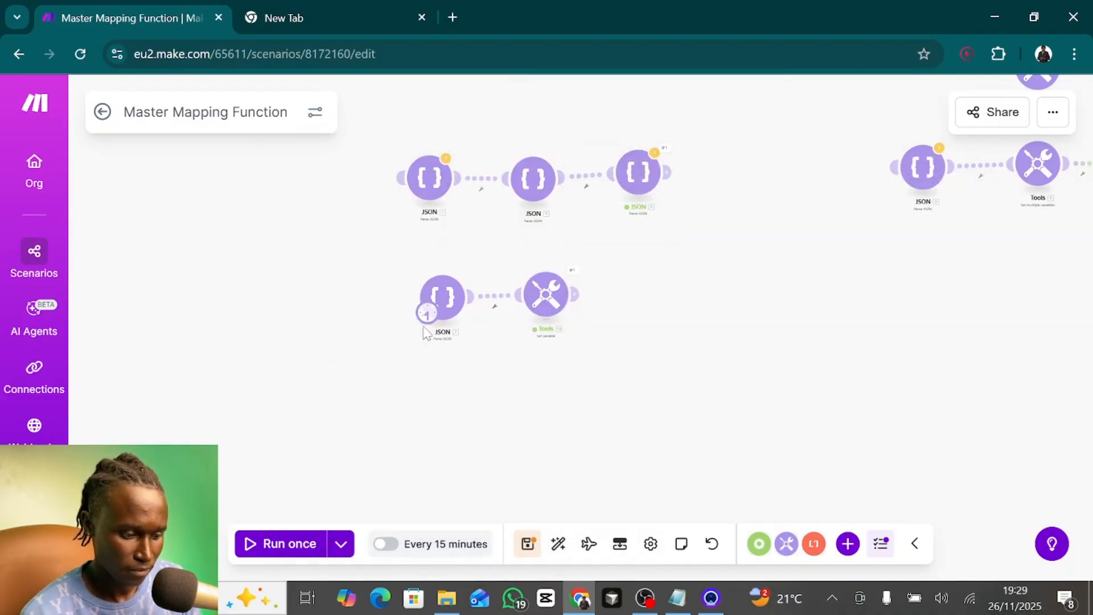
- Run the scenario once and expand the highTicketInterests array in the Set variable module's output bundle
left_click(268, 542)
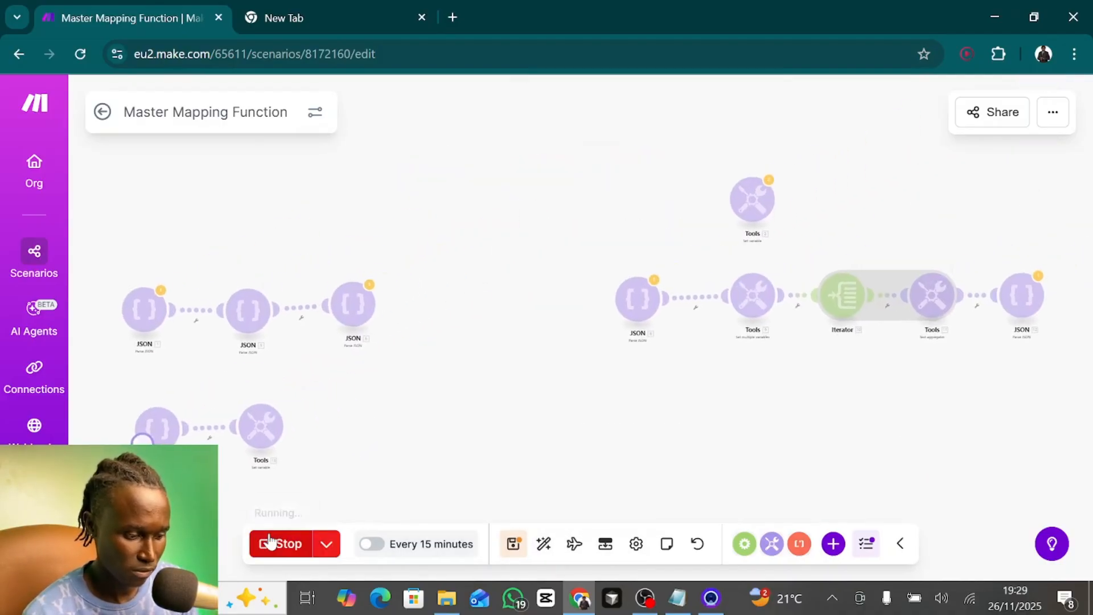
left_click(284, 404)
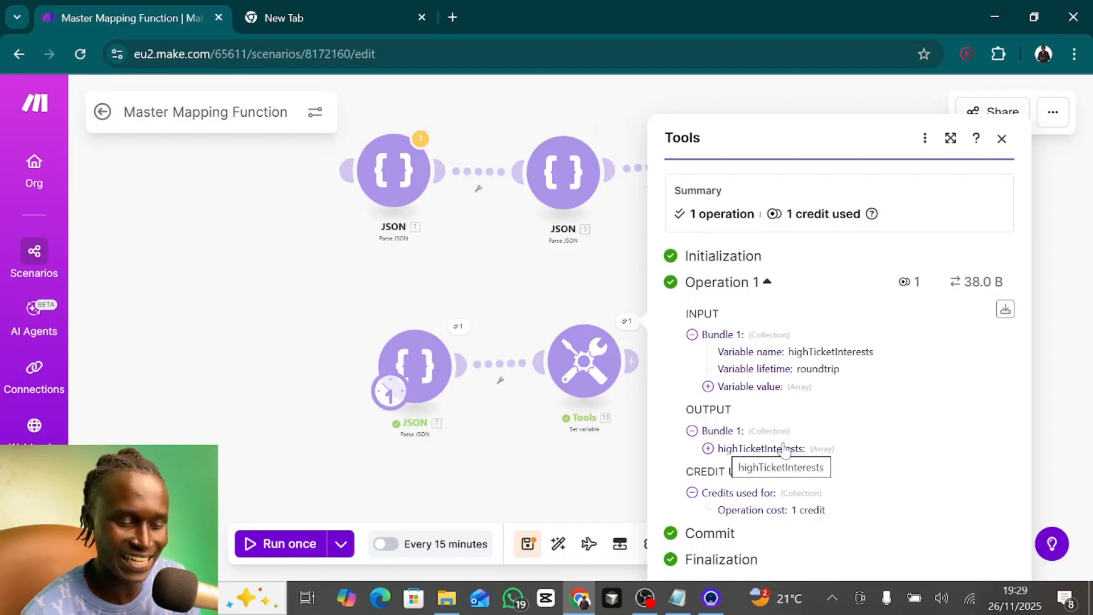
left_click(708, 449)
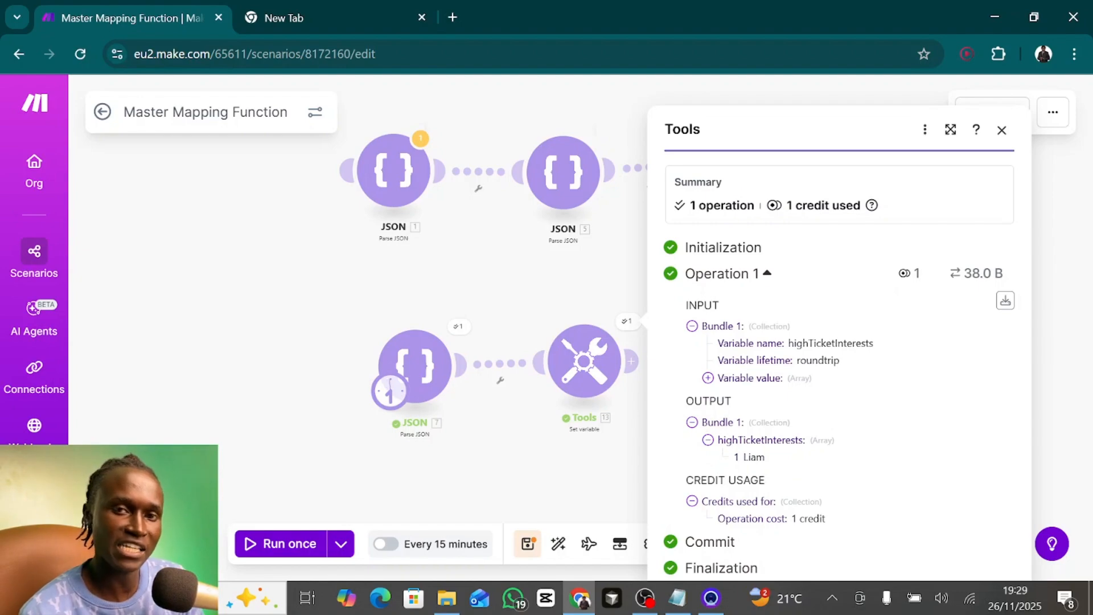
- Check the permissions.read value of every user record in JSON module 7's JSON string, leaving the module unchanged
left_click(422, 371)
scroll(666, 404, "down", 3)
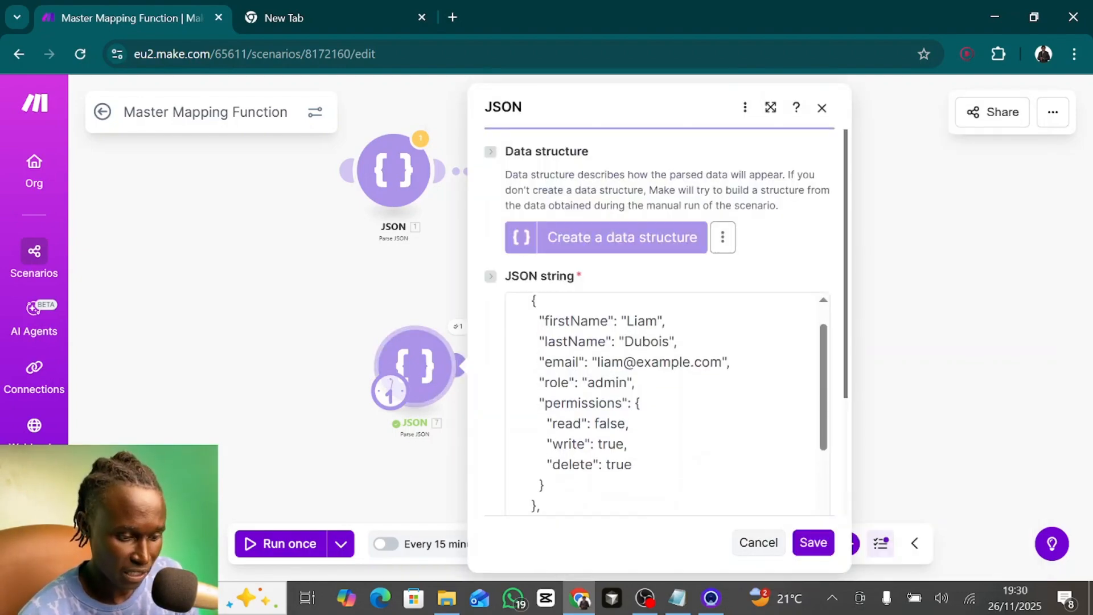
left_click(604, 402)
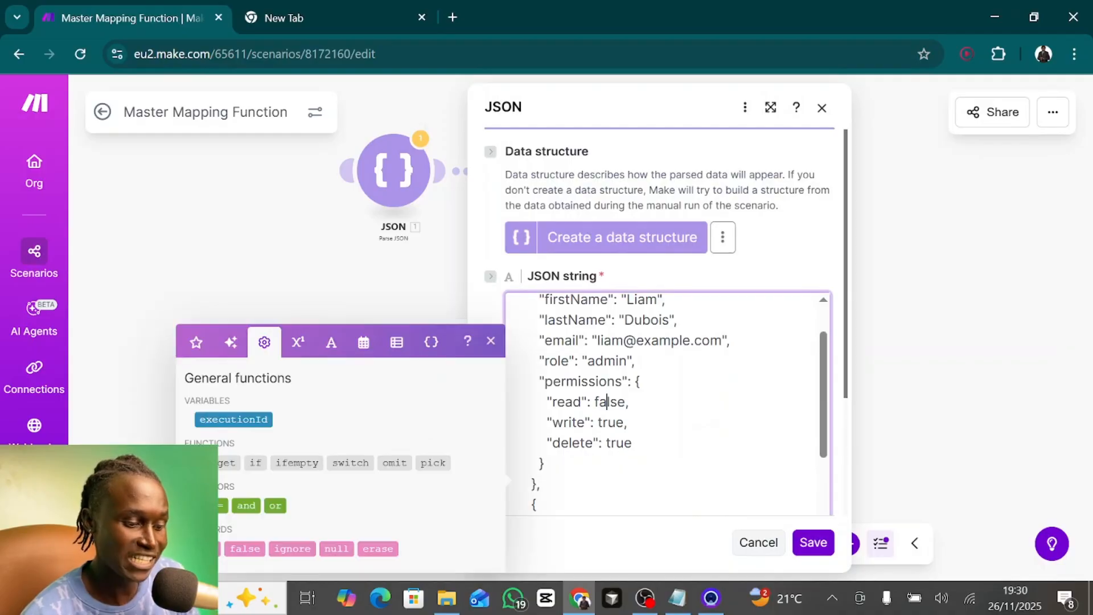
double_click(609, 402)
scroll(609, 402, "down", 4)
scroll(666, 404, "down", 6)
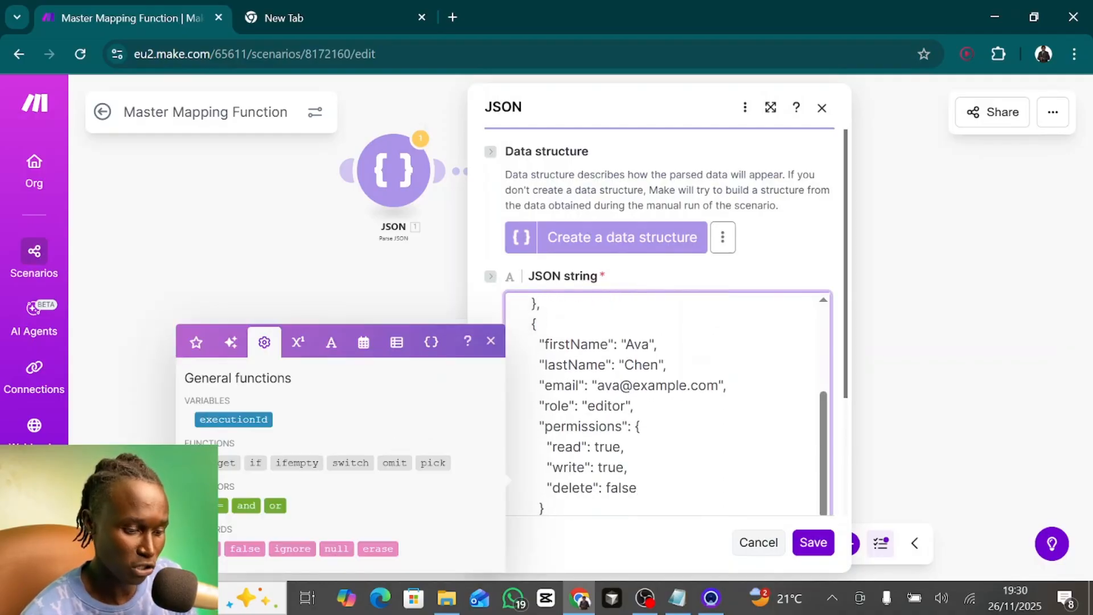
double_click(608, 387)
scroll(608, 387, "down", 6)
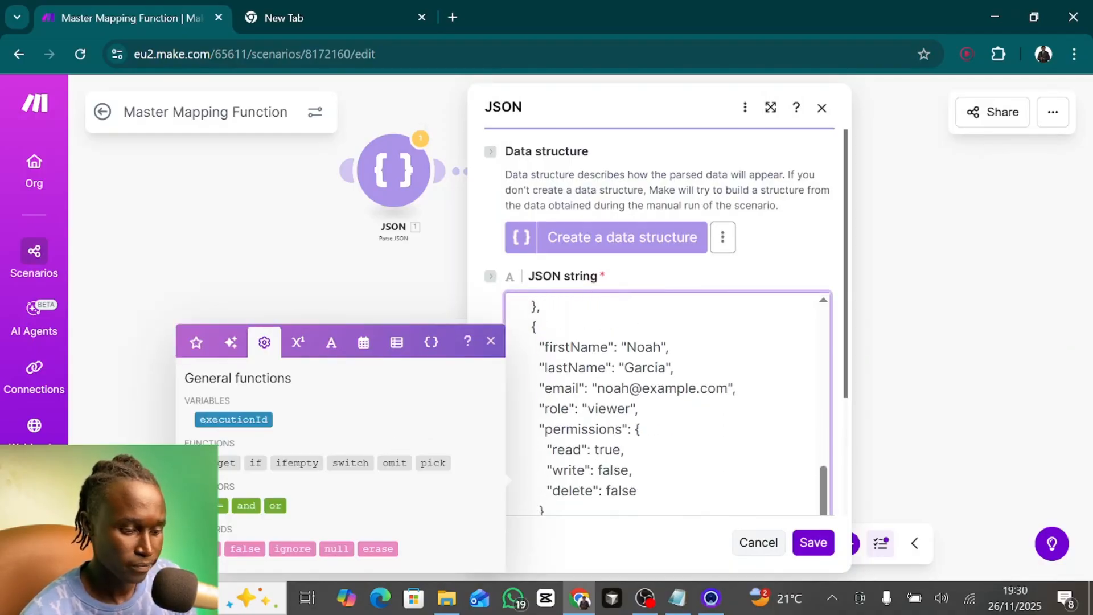
double_click(608, 450)
scroll(608, 450, "down", 7)
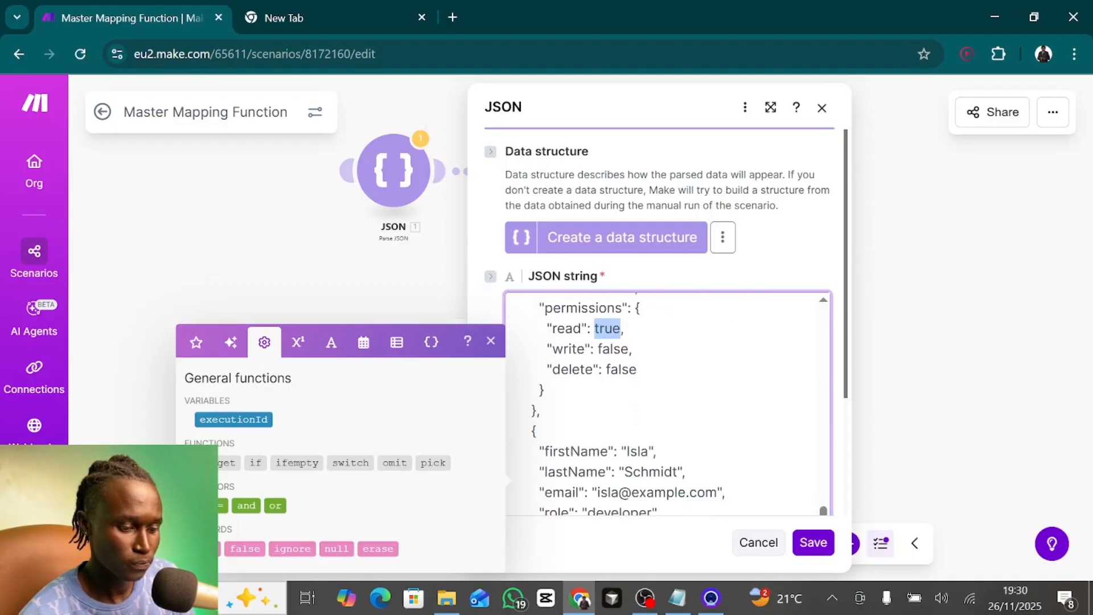
double_click(608, 451)
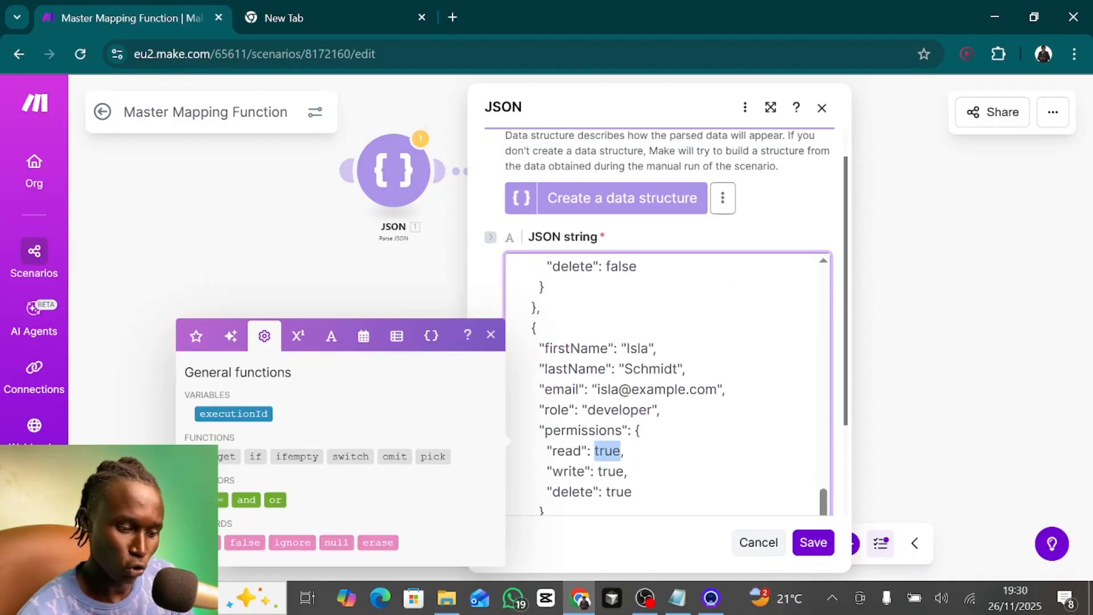
left_click(801, 214)
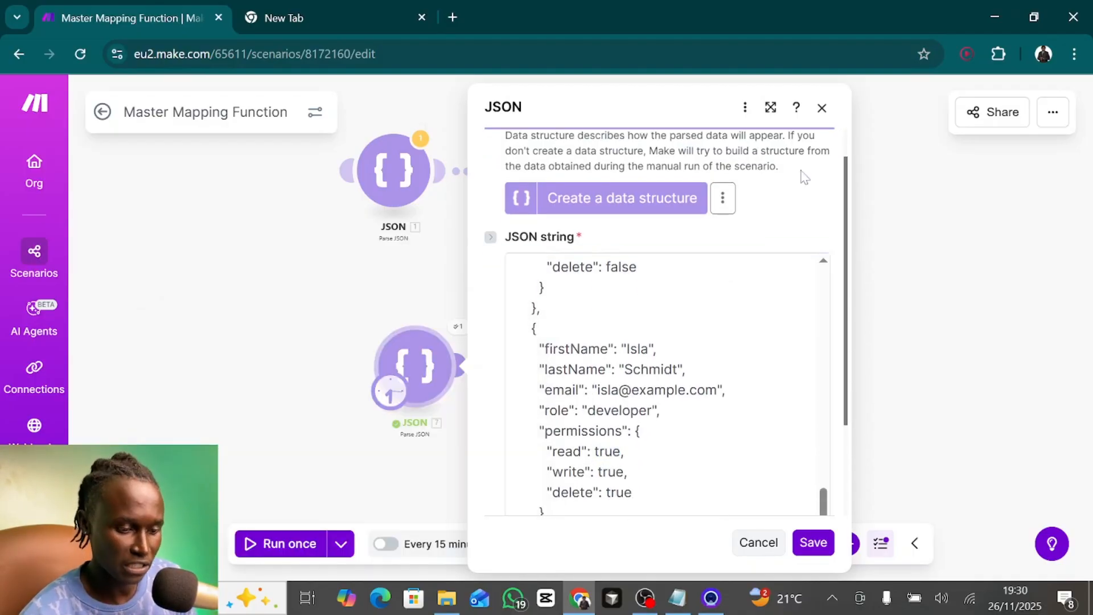
left_click(822, 108)
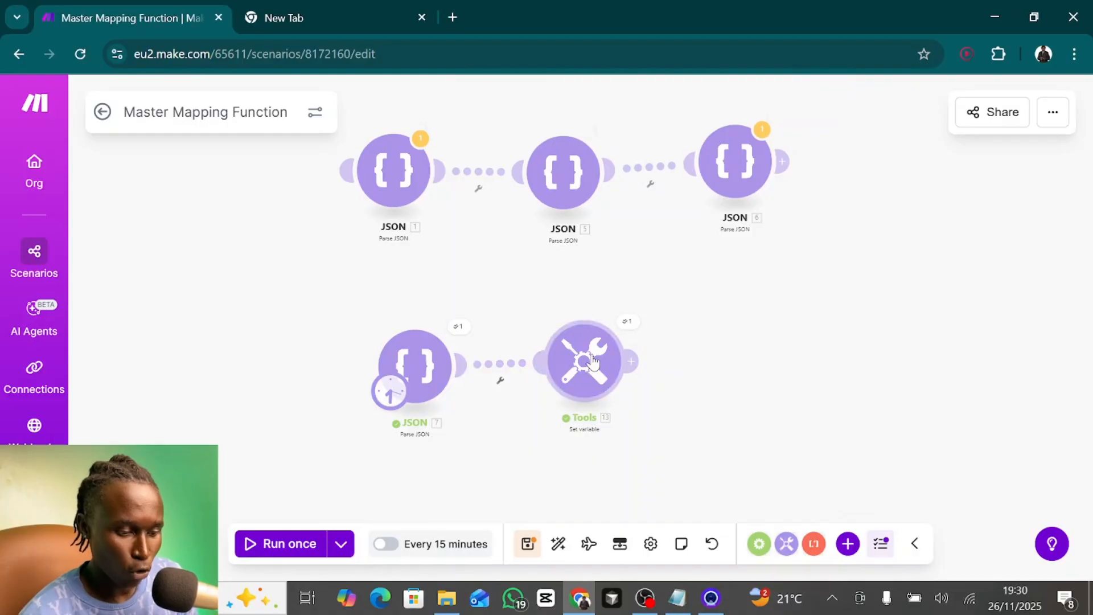
- Compare the map expression's permissions.read key with the nested permissions fields of JSON module 7, and save the Set variable module
left_click(584, 361)
left_click(798, 415)
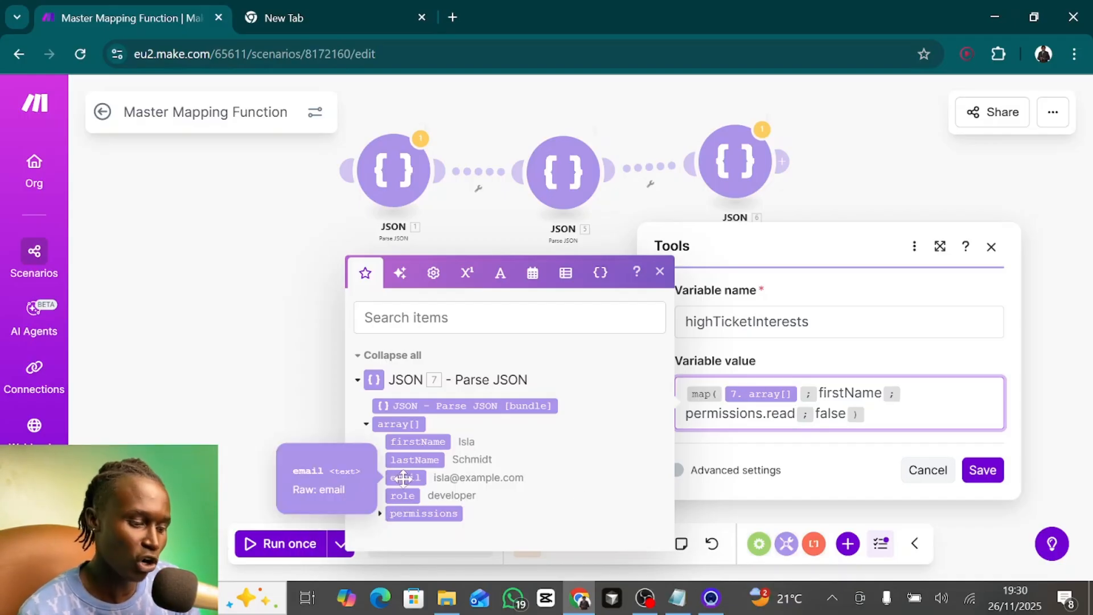
left_click(381, 515)
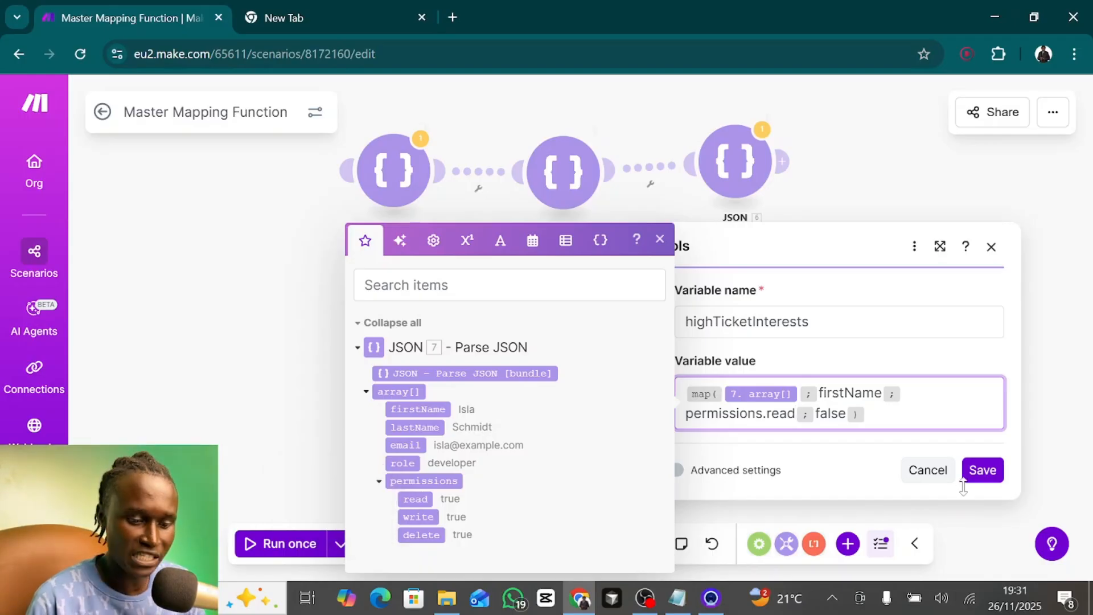
left_click(979, 476)
- Make JSON module 8 the scenario's starting module and unlink JSON module 7 from the Set variable module
left_click_drag(784, 435, 429, 455)
scroll(430, 456, "down", 2)
left_click_drag(587, 381, 640, 368)
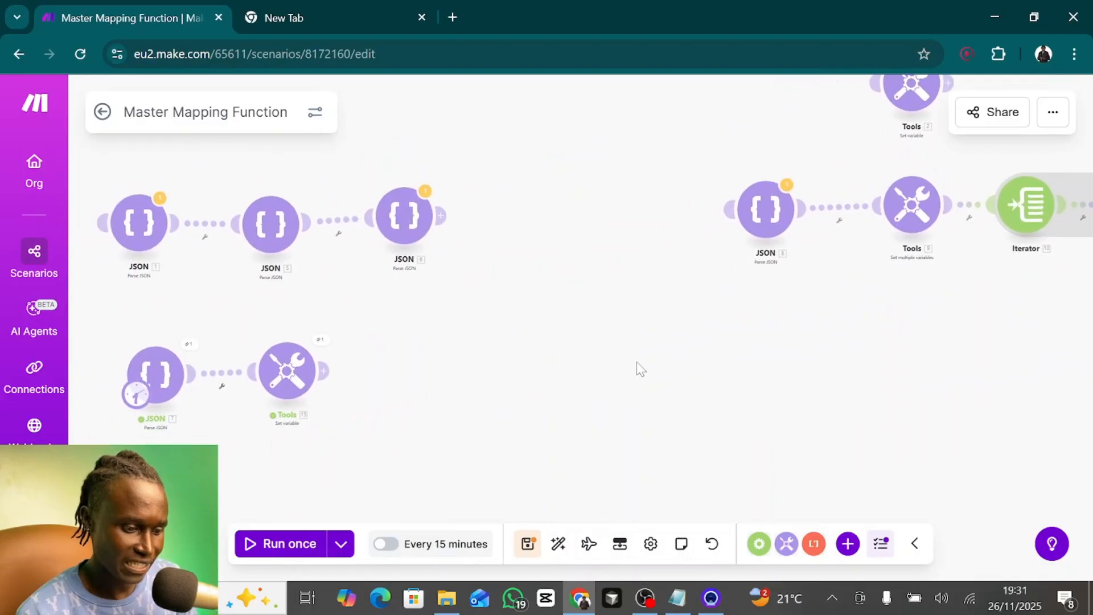
left_click_drag(136, 394, 752, 226)
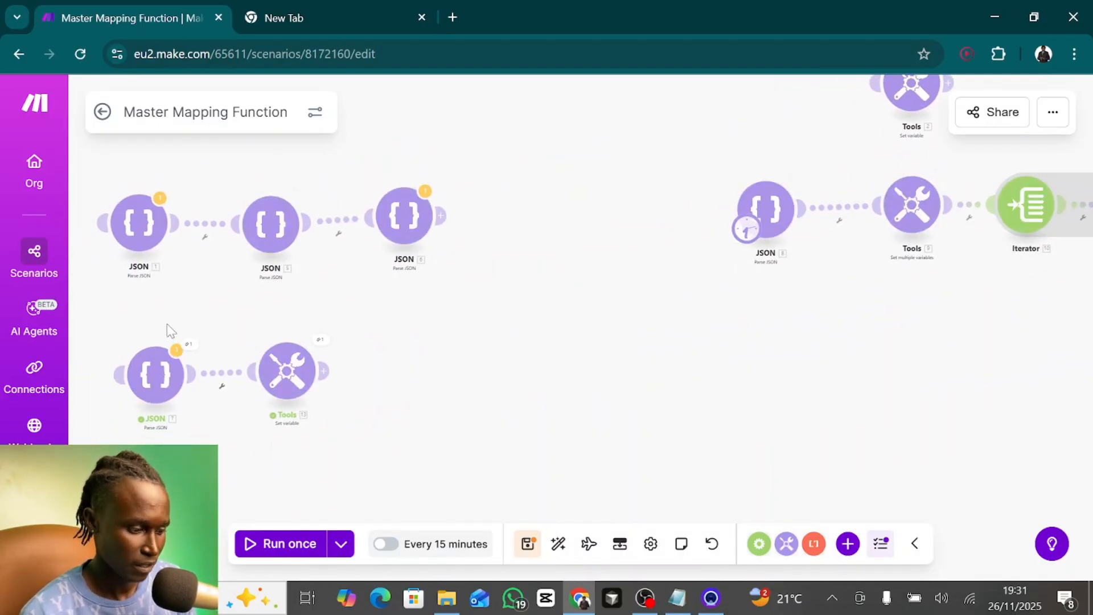
right_click(224, 382)
left_click(287, 418)
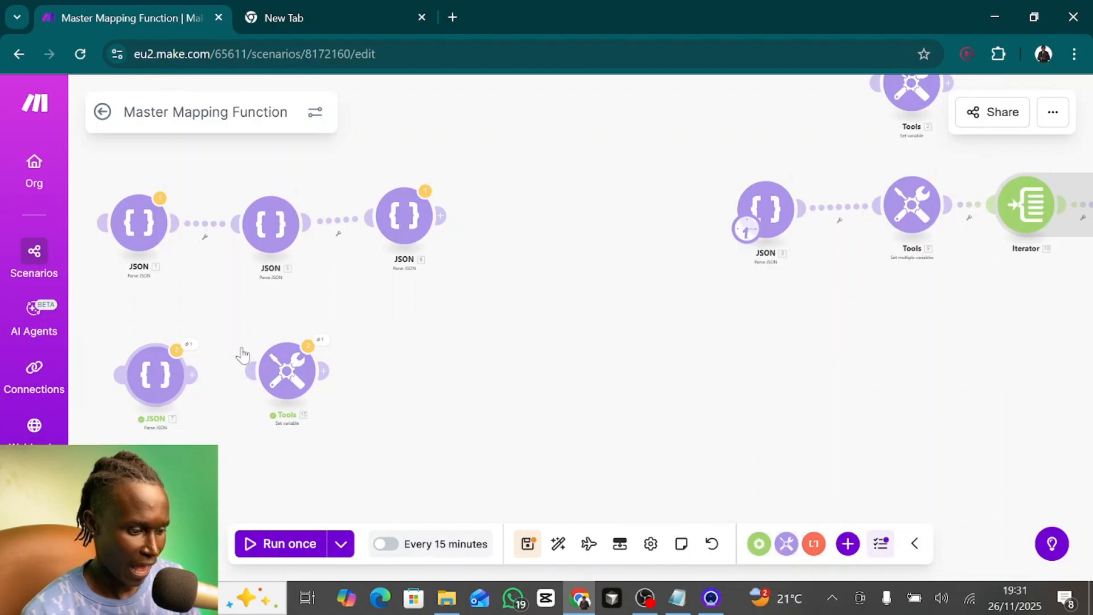
- Attach JSON module 7 to the end of the upper JSON chain and connect JSON module 8 to Set variable module 13 instead
left_click_drag(155, 374, 550, 219)
left_click_drag(763, 215, 250, 370)
right_click(214, 346)
left_click(263, 385)
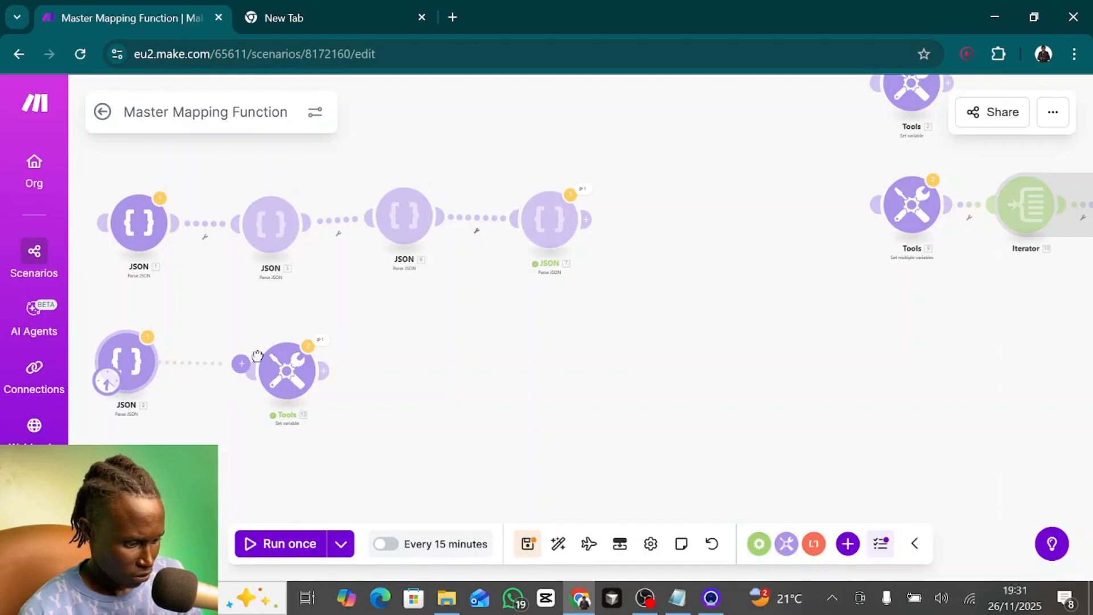
left_click_drag(493, 408, 725, 314)
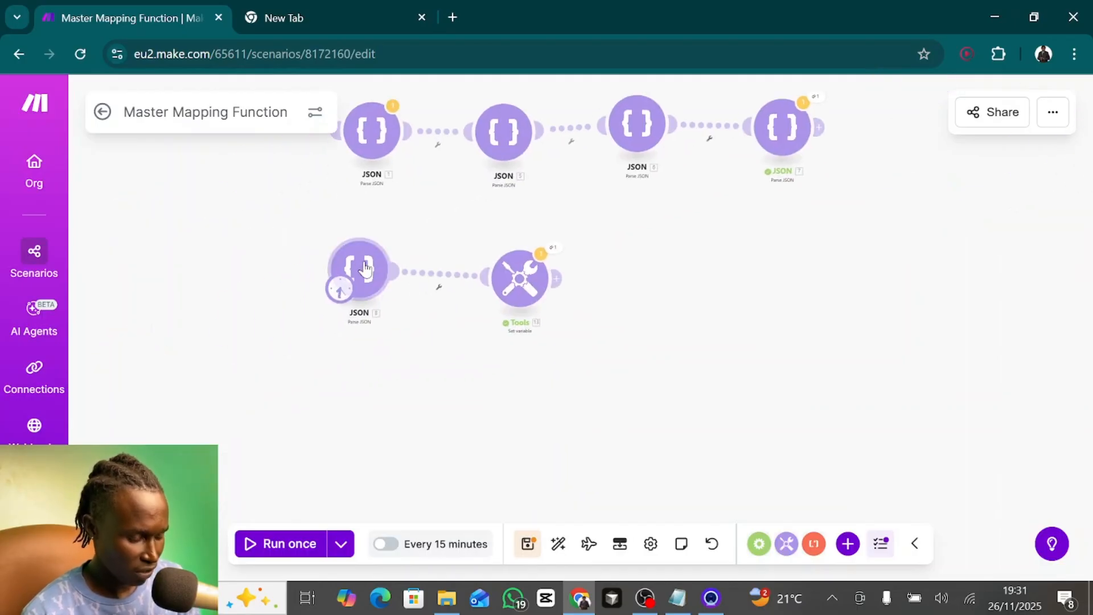
- Open JSON module 8 and look over the structure of the product array in its JSON string
left_click(360, 267)
scroll(601, 404, "down", 3)
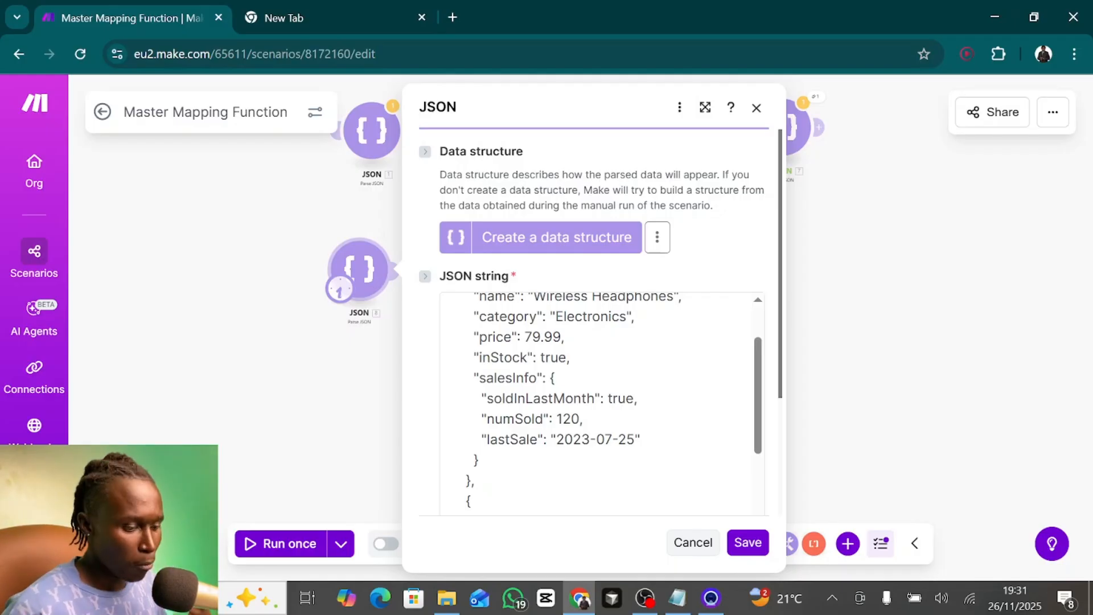
scroll(601, 405, "up", 3)
scroll(601, 404, "down", 6)
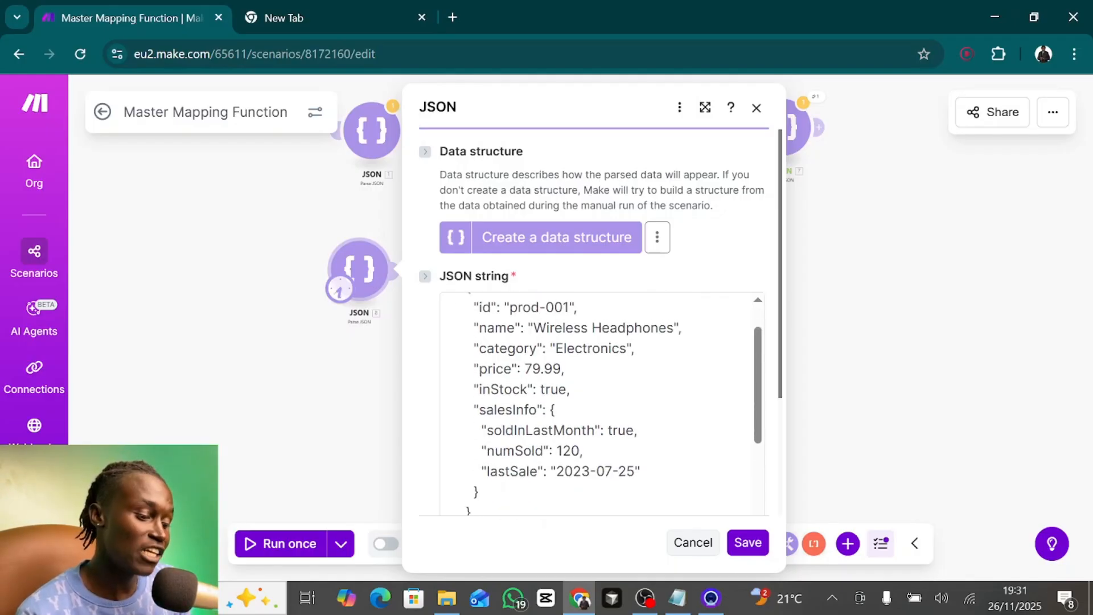
scroll(601, 405, "down", 1)
scroll(601, 405, "up", 5)
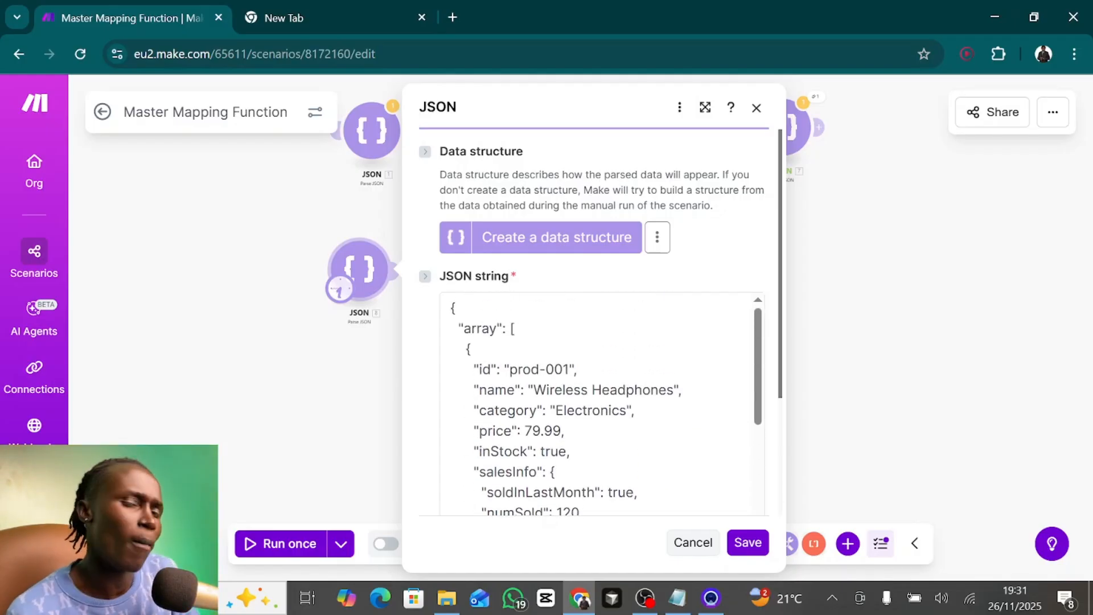
scroll(600, 405, "down", 1)
- Examine the prod-001 record's name, category, price and salesInfo fields in the JSON string
left_click_drag(518, 325, 618, 346)
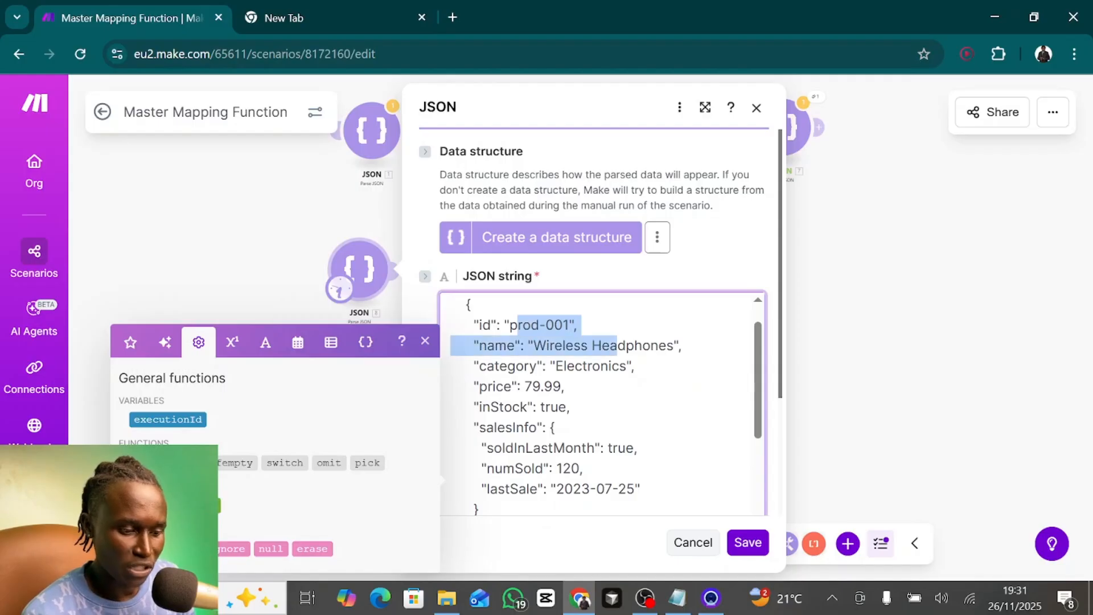
left_click(618, 345)
scroll(601, 404, "down", 1)
scroll(601, 405, "up", 1)
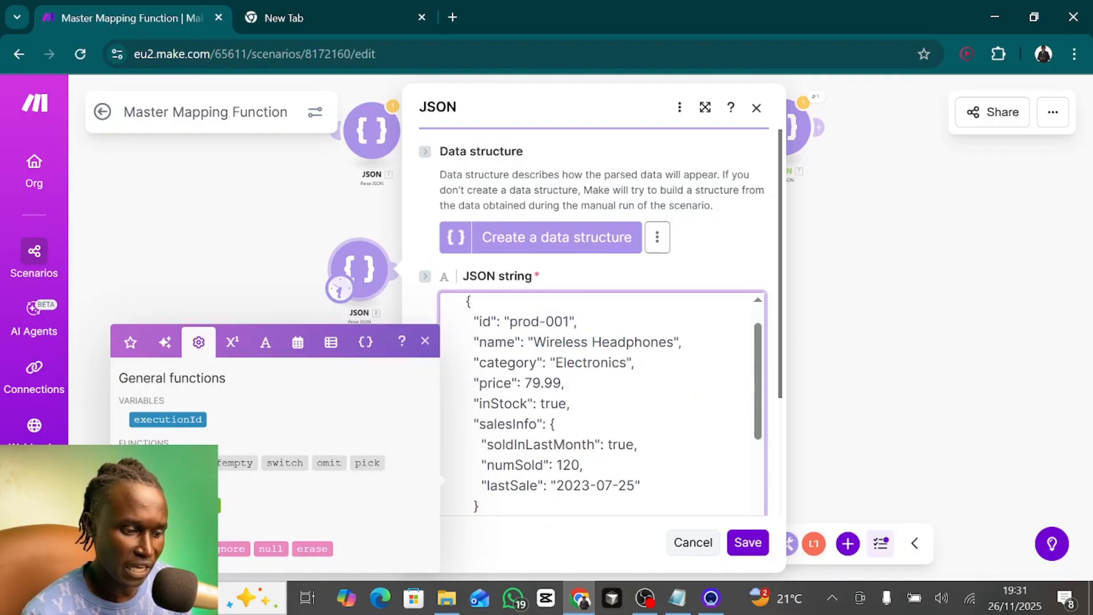
double_click(590, 367)
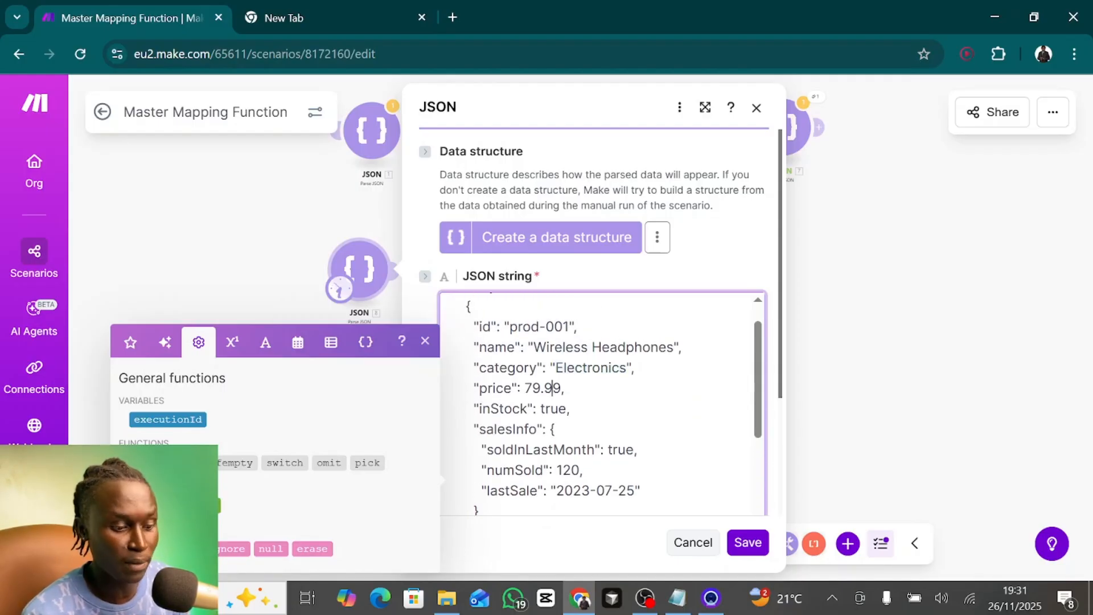
double_click(552, 388)
scroll(552, 389, "down", 1)
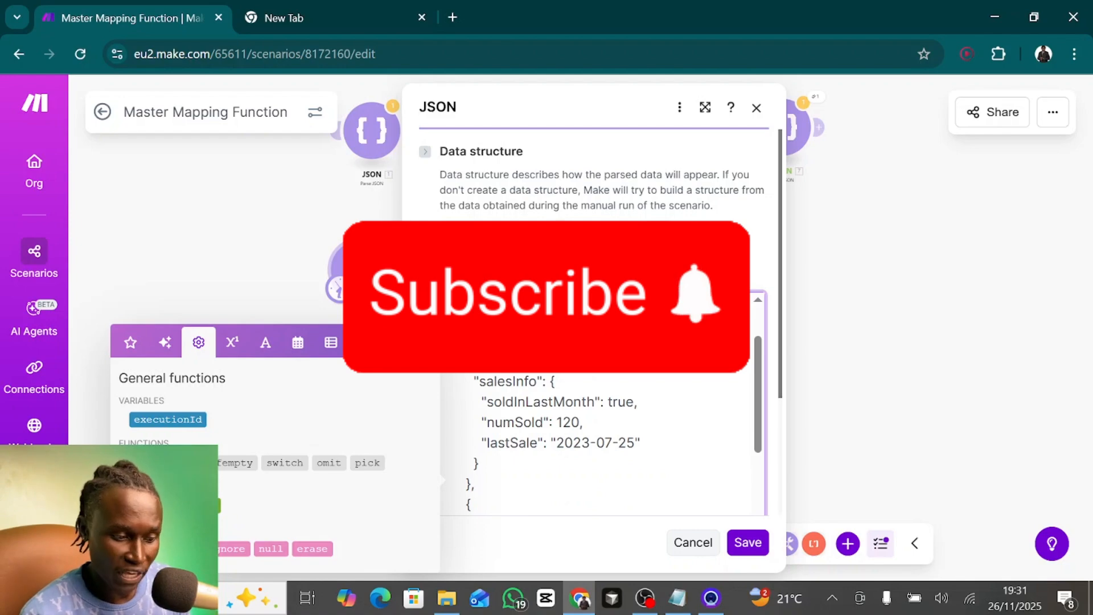
scroll(601, 444, "down", 1)
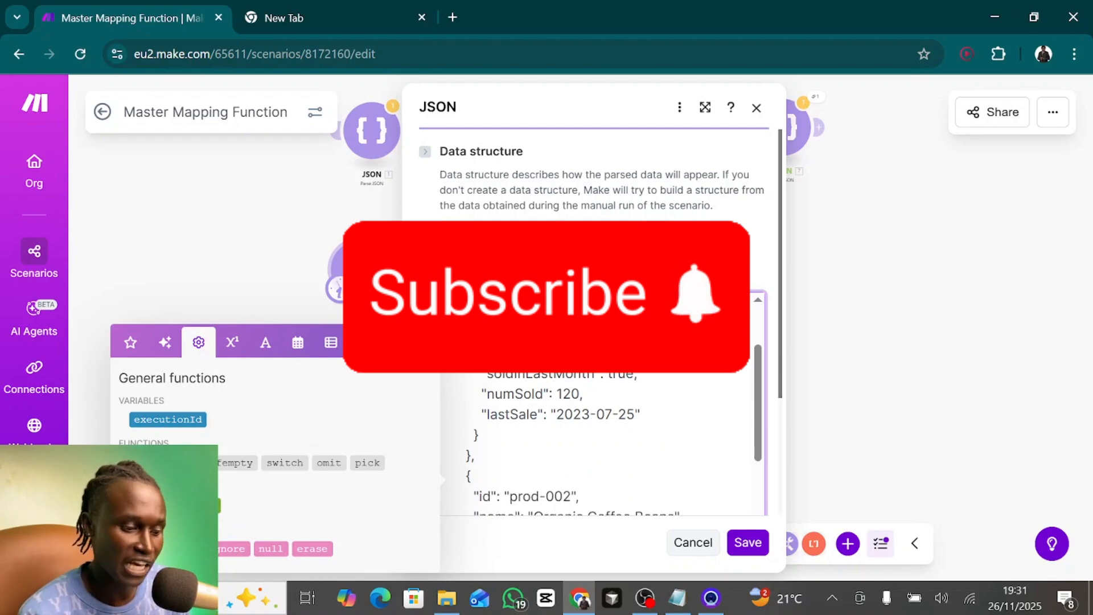
left_click(553, 373)
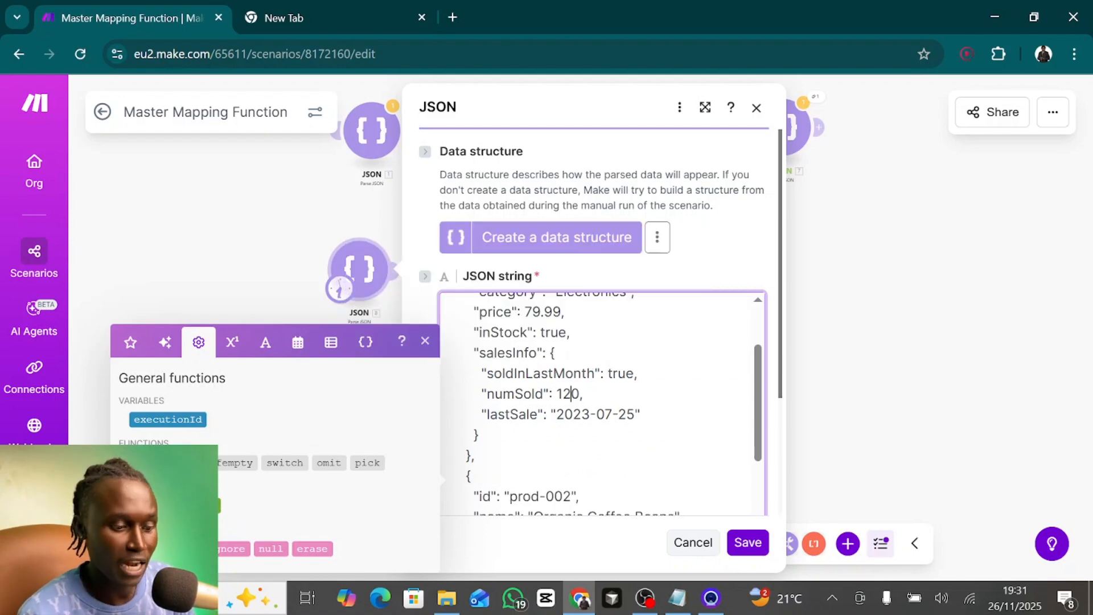
double_click(570, 394)
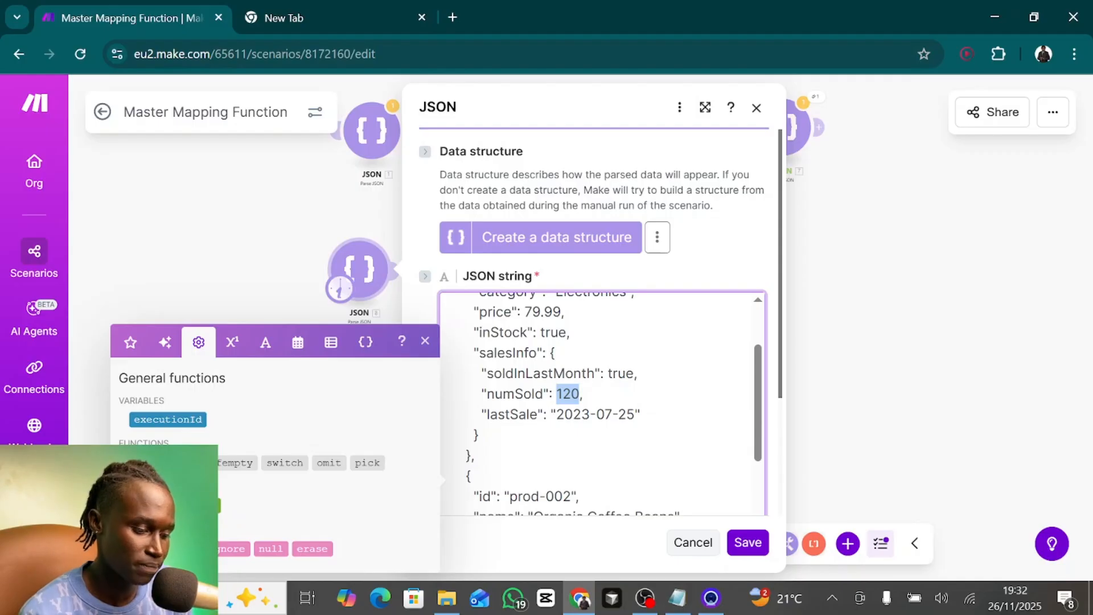
scroll(601, 404, "down", 2)
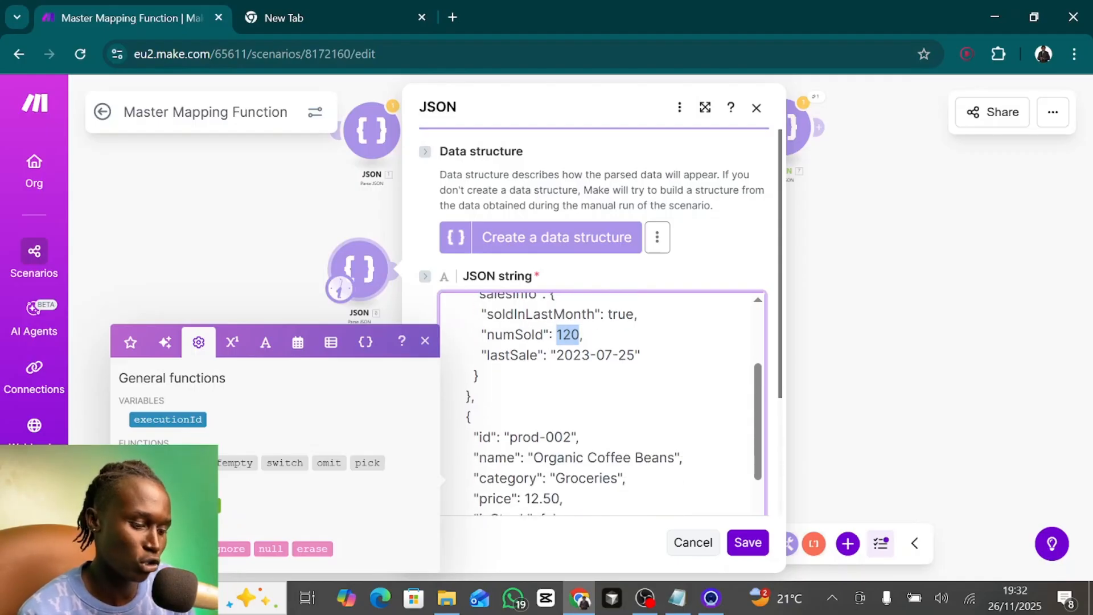
left_click_drag(557, 355, 635, 356)
scroll(601, 404, "down", 3)
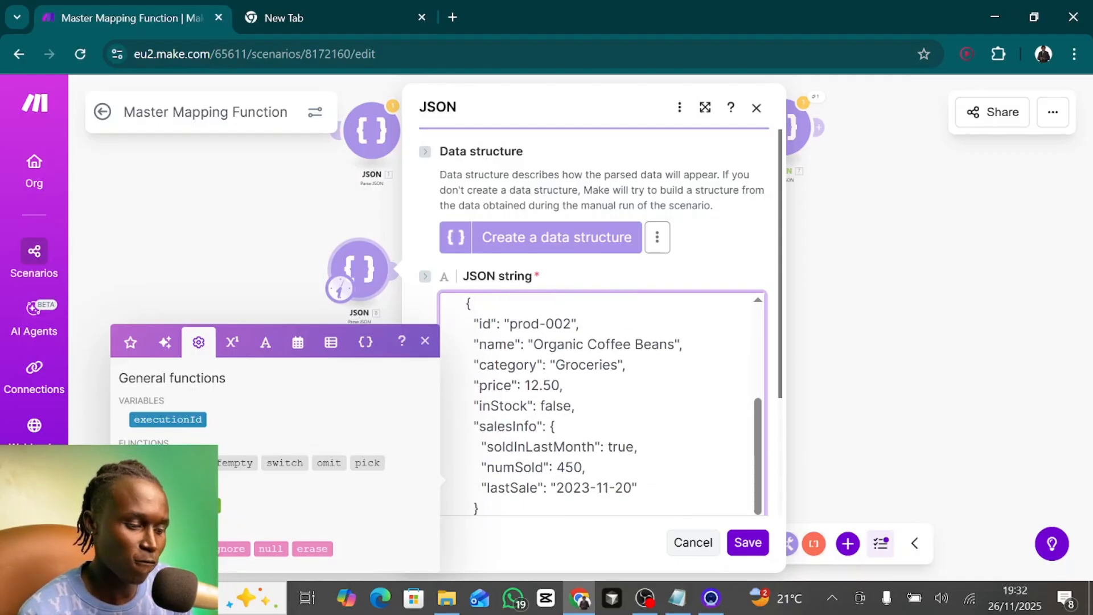
- Examine the prod-002 record's name and its soldInLastMonth and numSold values in the JSON string
left_click_drag(514, 323, 583, 344)
left_click(623, 344)
scroll(624, 344, "down", 1)
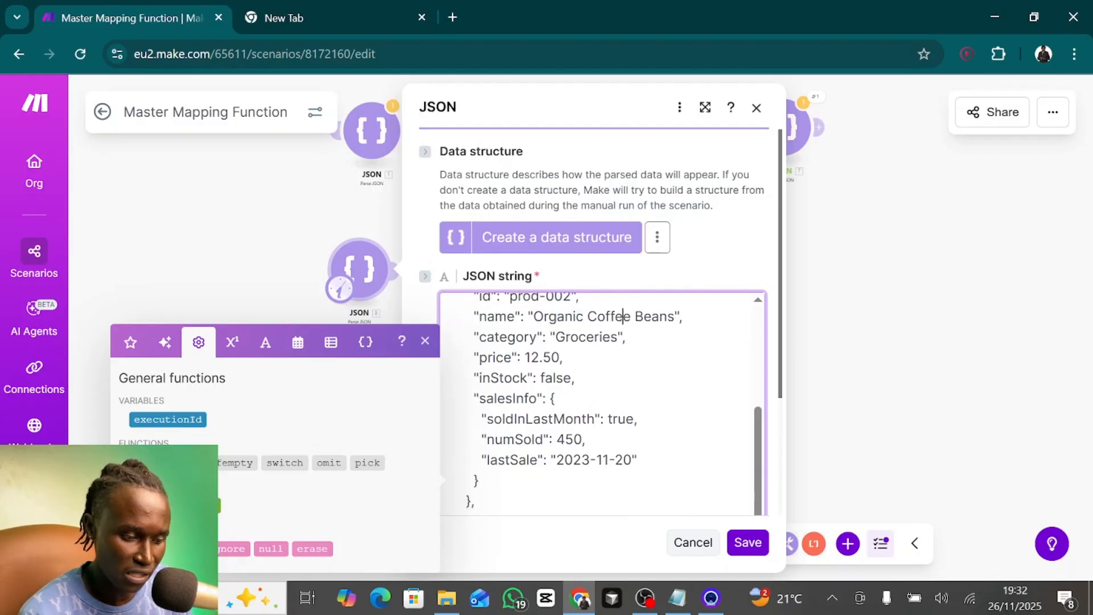
double_click(626, 415)
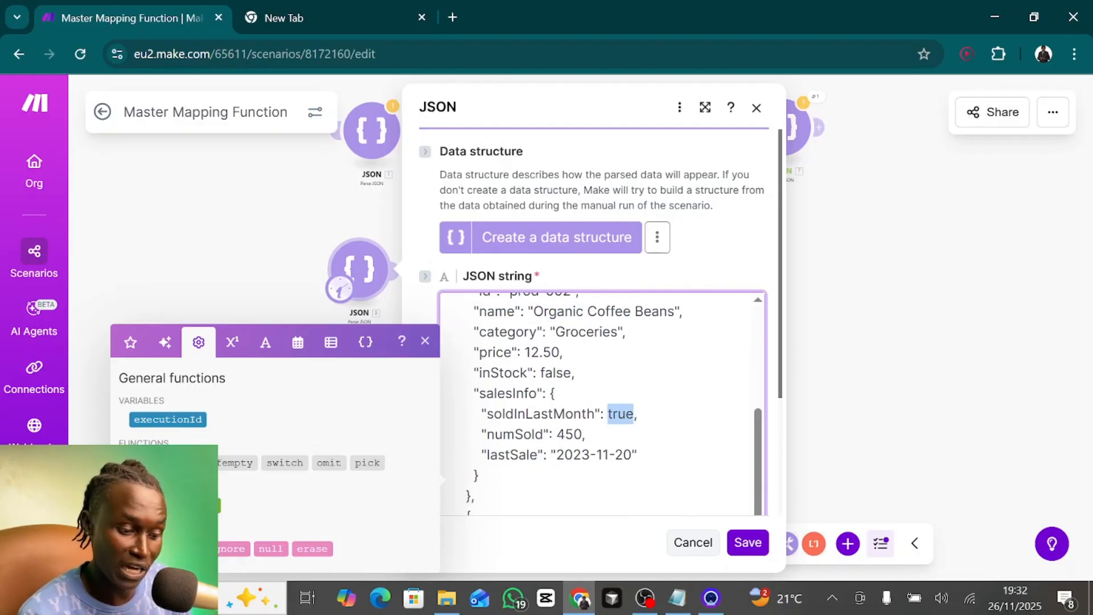
double_click(570, 434)
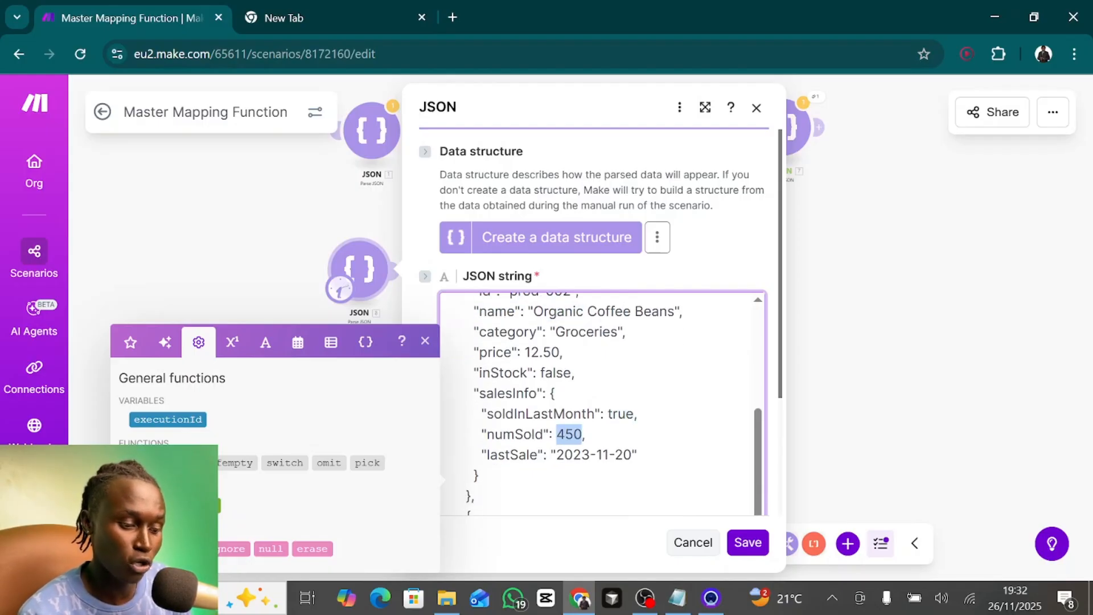
left_click(585, 435)
scroll(598, 404, "down", 3)
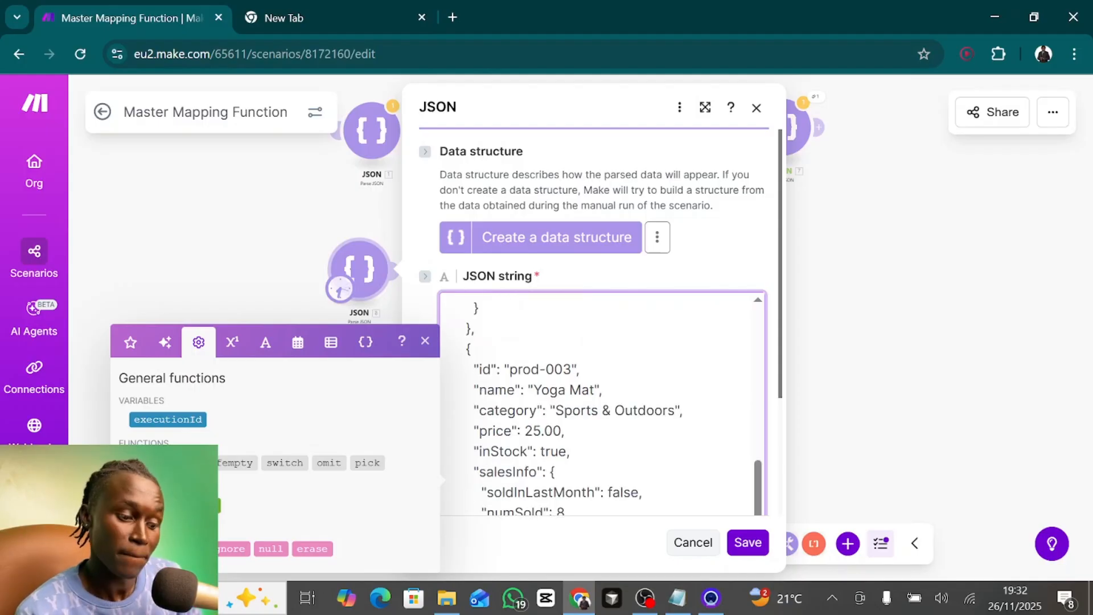
- Examine the prod-003 record's name and soldInLastMonth value in the JSON string
left_click_drag(535, 374, 603, 374)
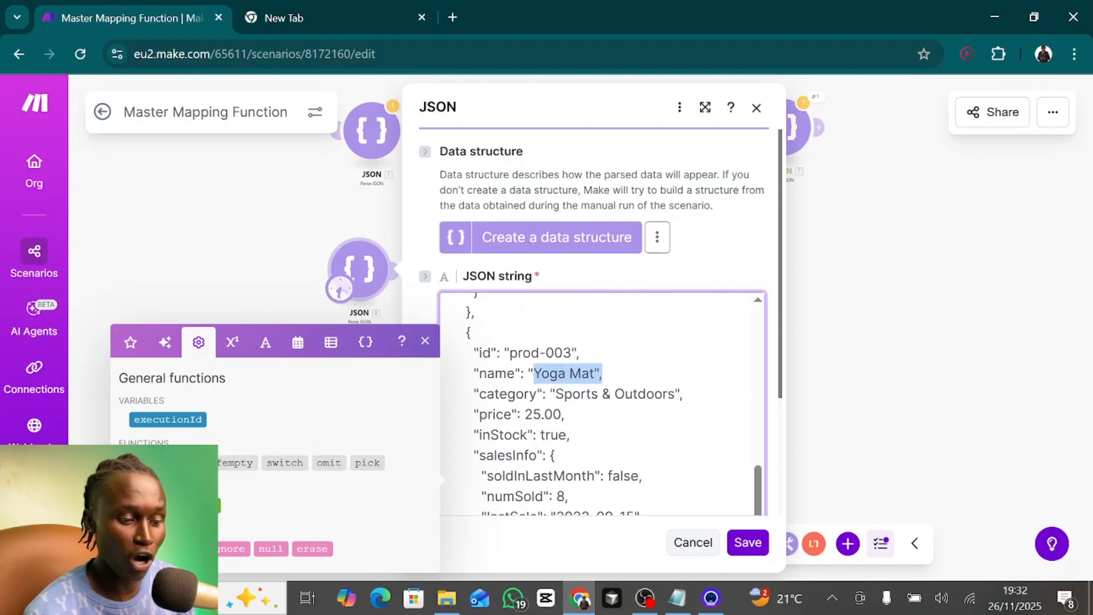
scroll(623, 410, "down", 1)
double_click(623, 411)
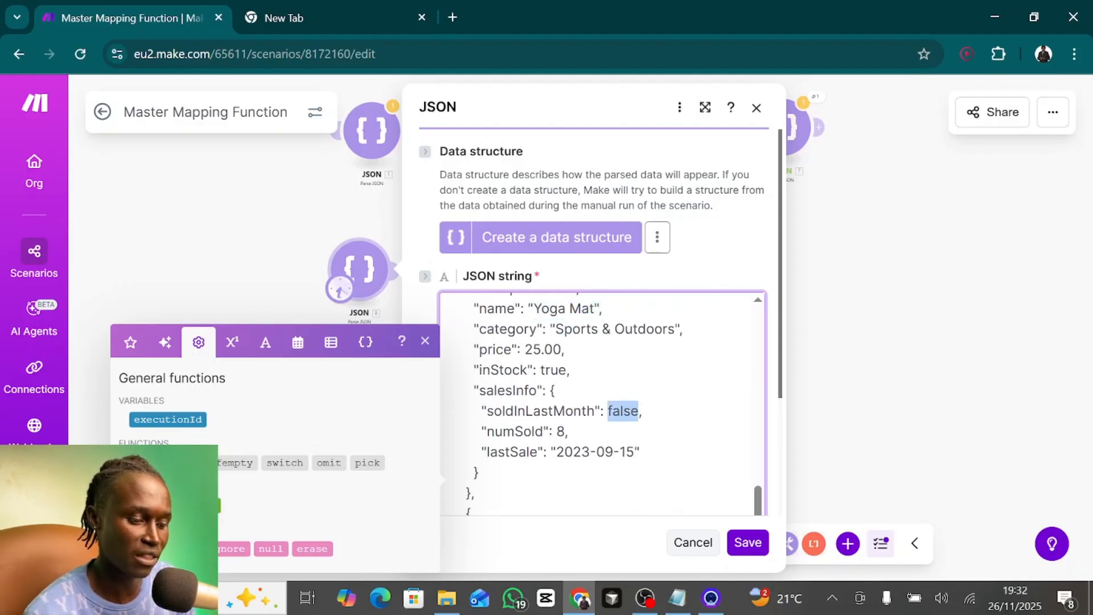
scroll(623, 411, "down", 2)
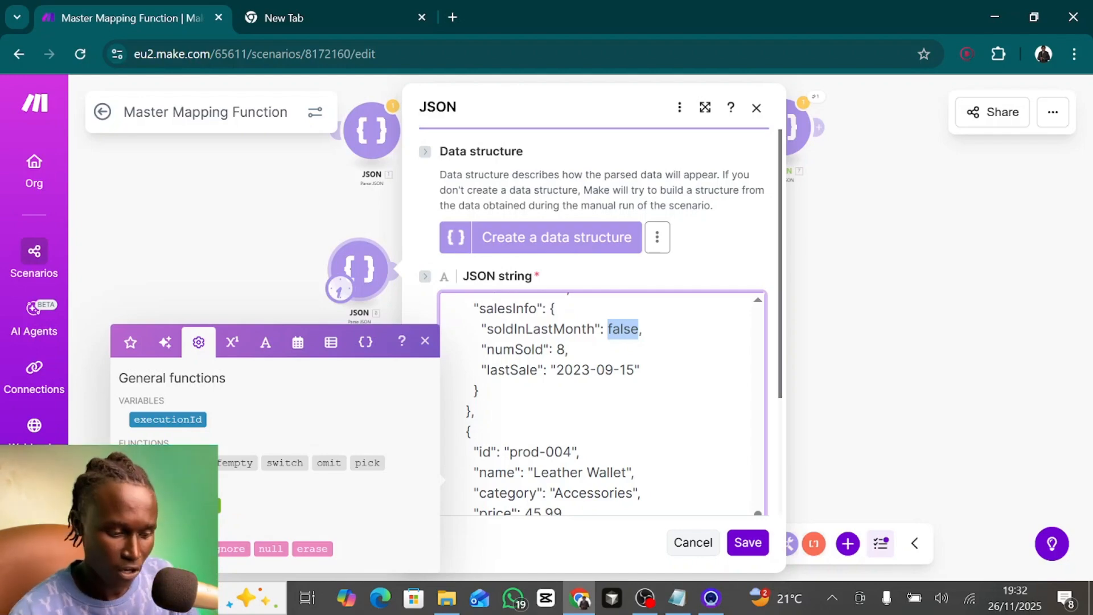
- Compare the prod-003 and prod-004 records in the JSON string and save JSON module 8
scroll(603, 404, "down", 1)
scroll(603, 404, "up", 3)
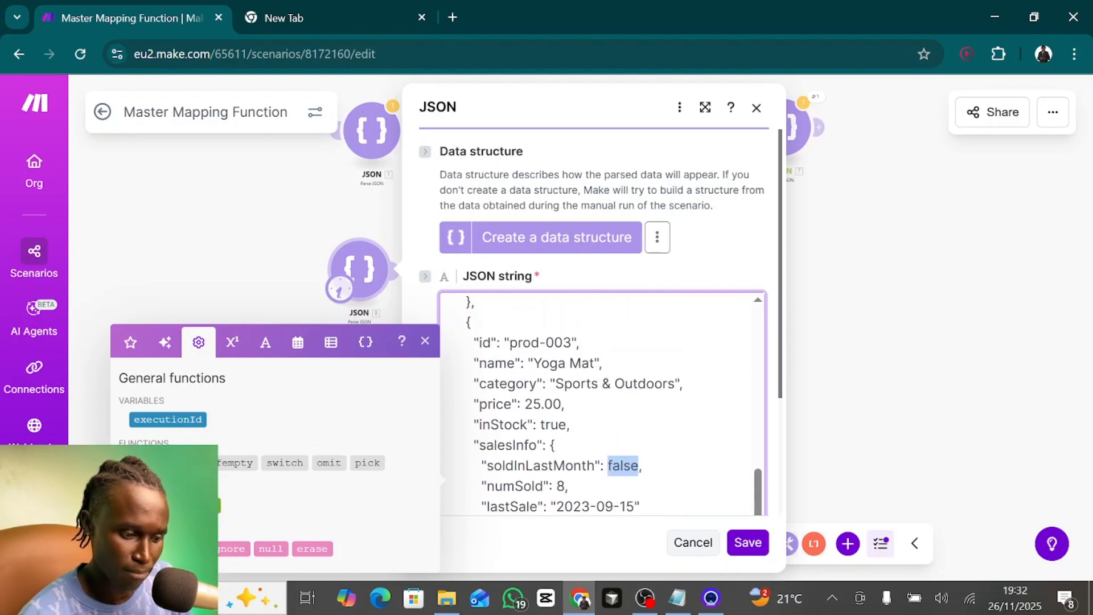
right_click(537, 377)
left_click(490, 387)
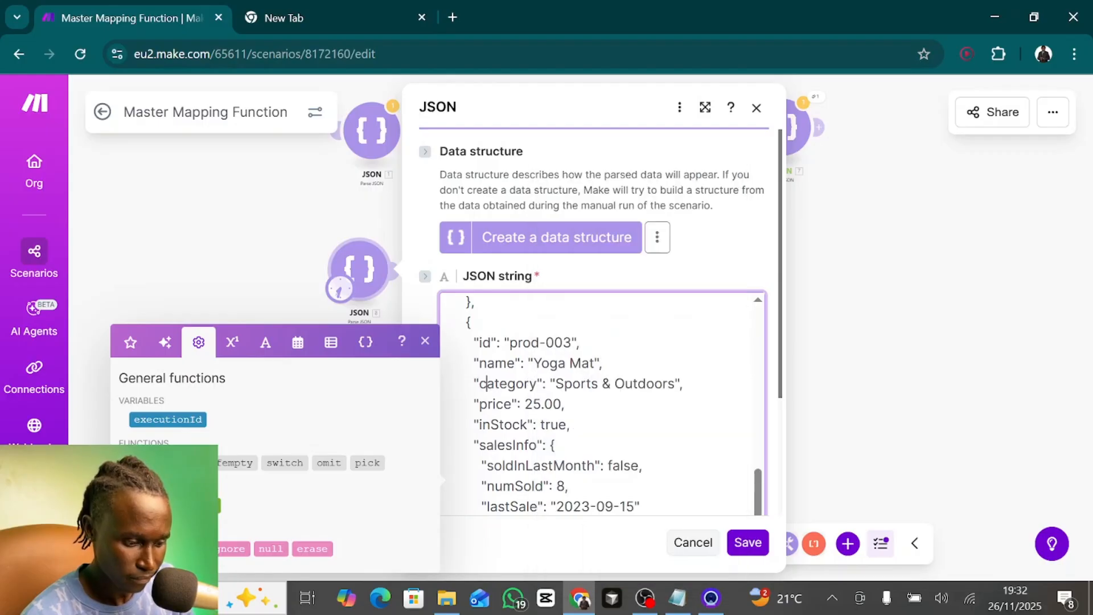
scroll(484, 383, "down", 2)
scroll(484, 383, "down", 5)
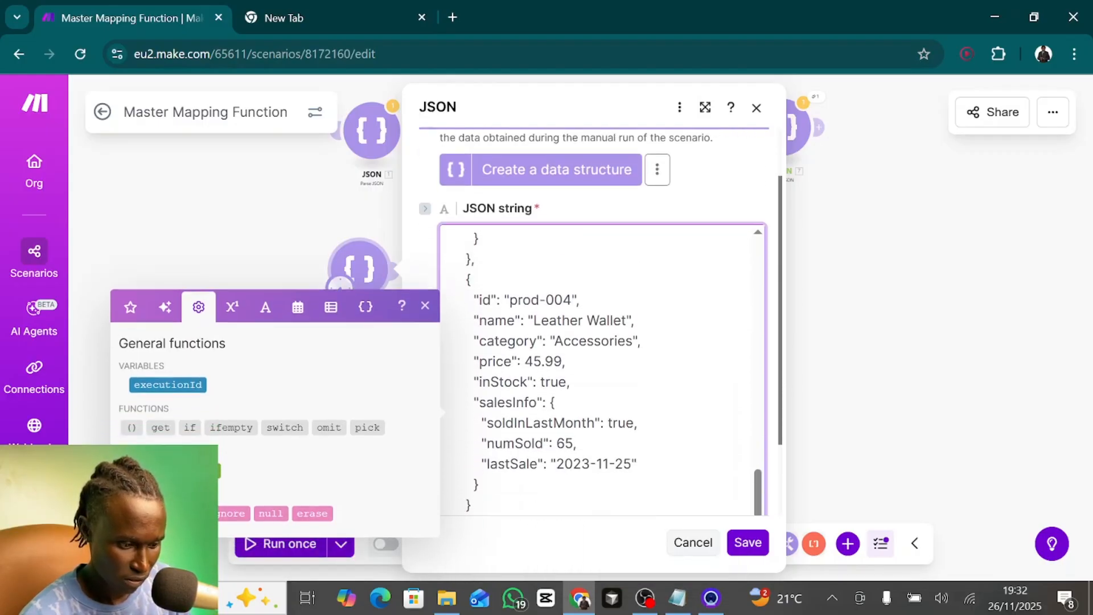
scroll(603, 371, "up", 5)
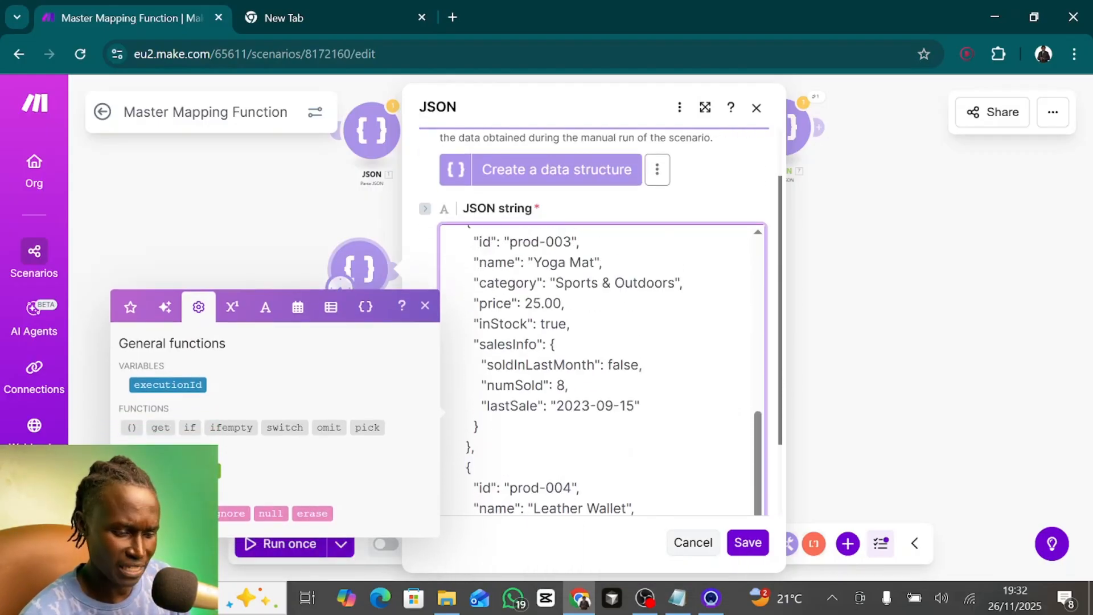
left_click(748, 543)
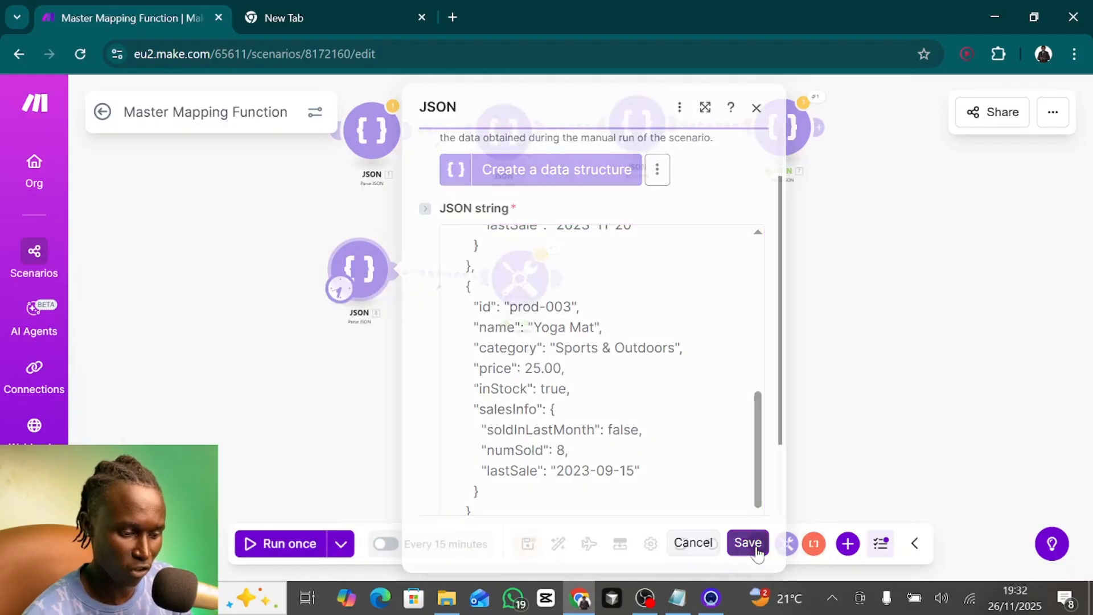
- In Set variable module 13, replace the map's source with JSON module 8's array and set its key to name
left_click(526, 283)
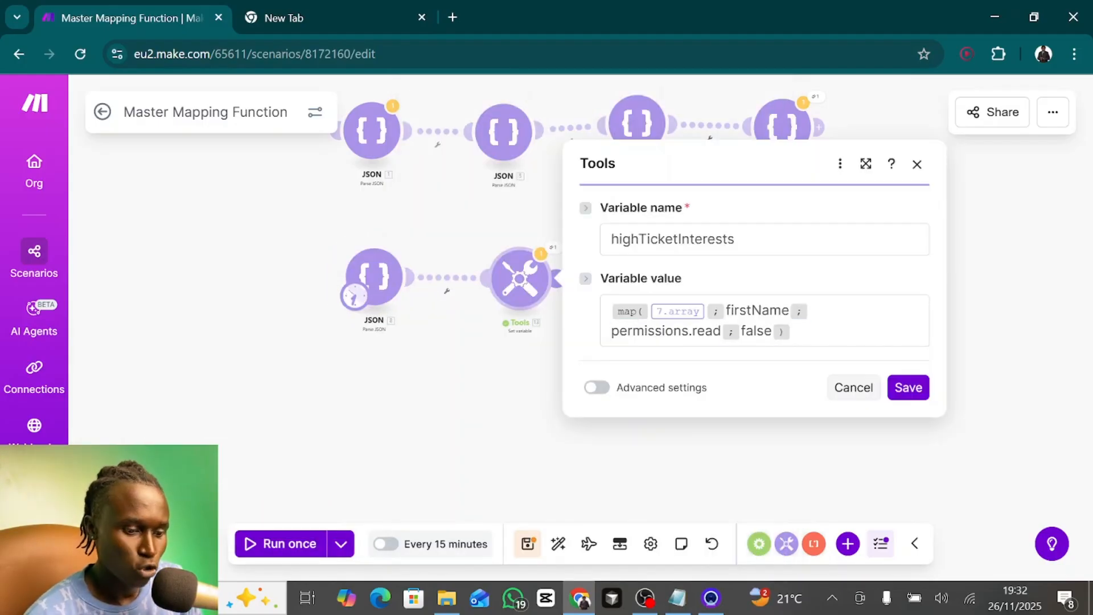
left_click(705, 311)
key("BackSpace")
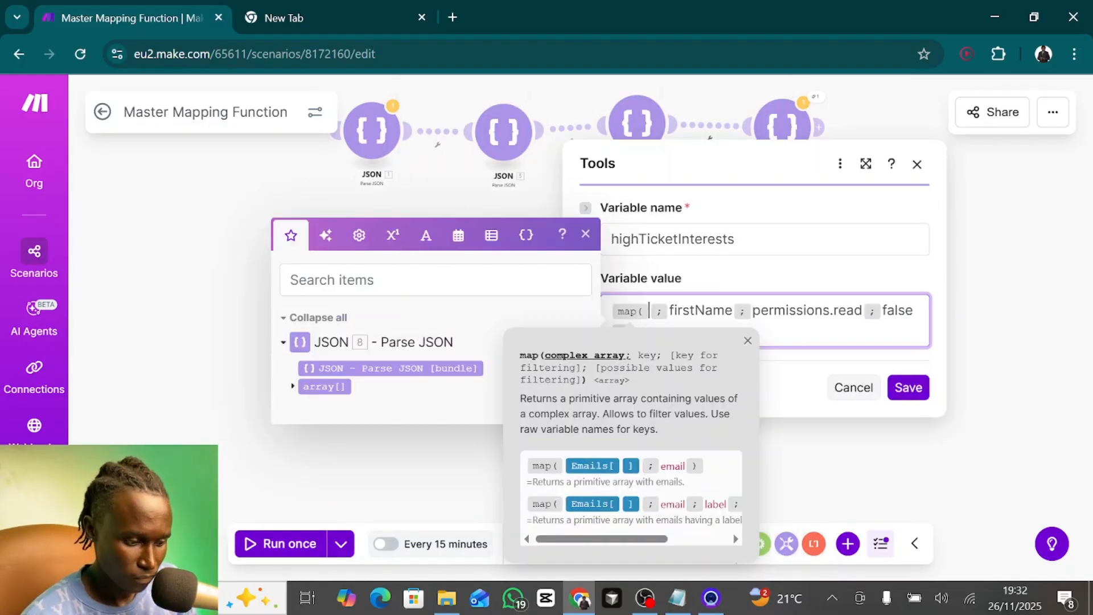
left_click(321, 387)
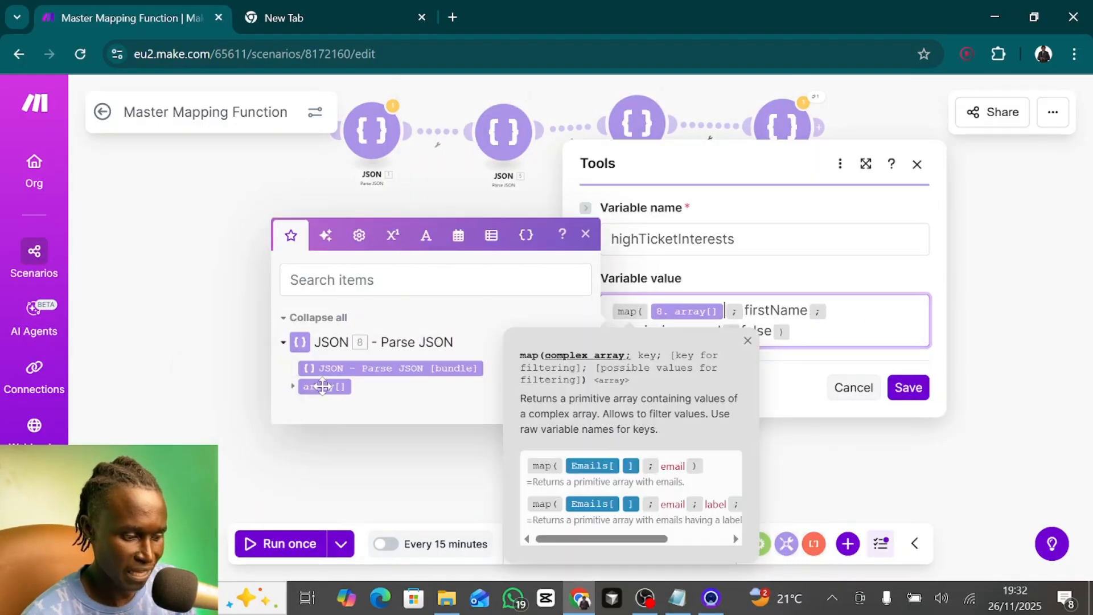
left_click(292, 387)
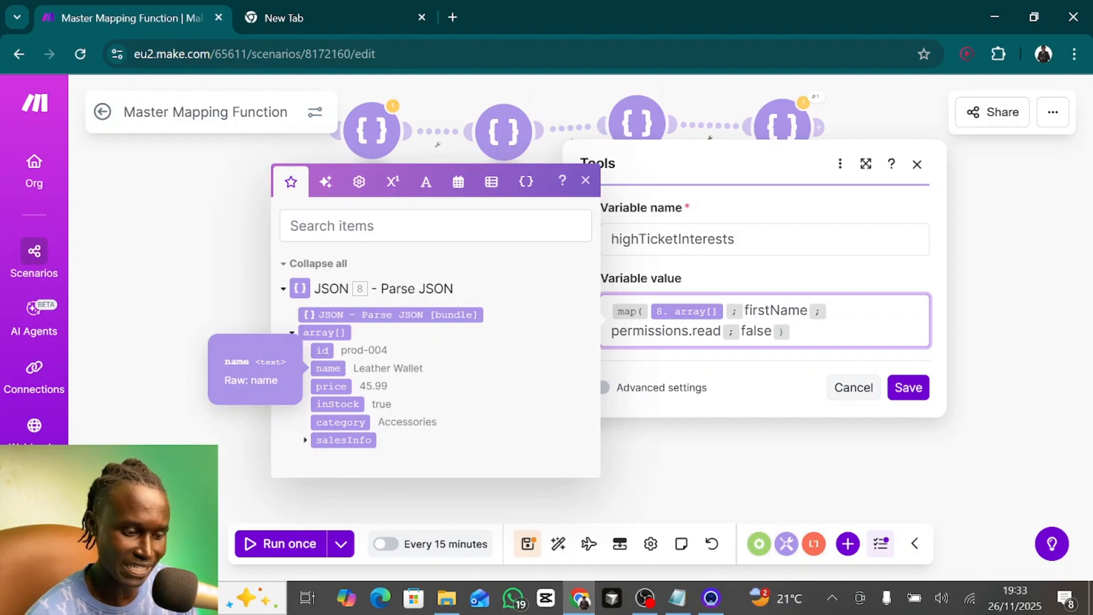
double_click(775, 311)
type("name")
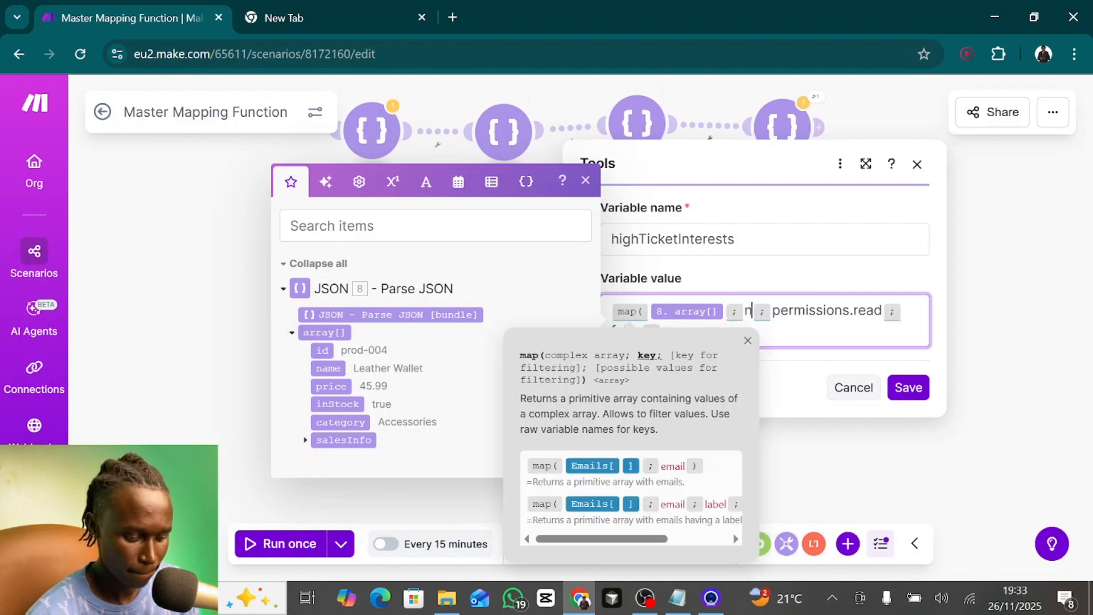
- Replace the map's filter key permissions.read with salesInfo.soldInLastMonth
double_click(839, 311)
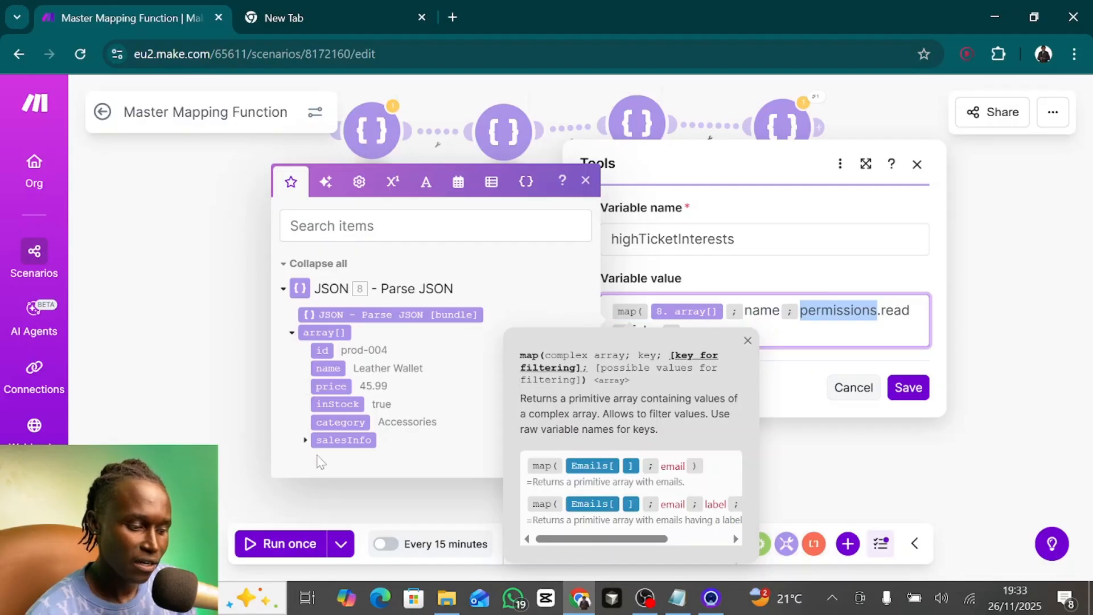
left_click(306, 439)
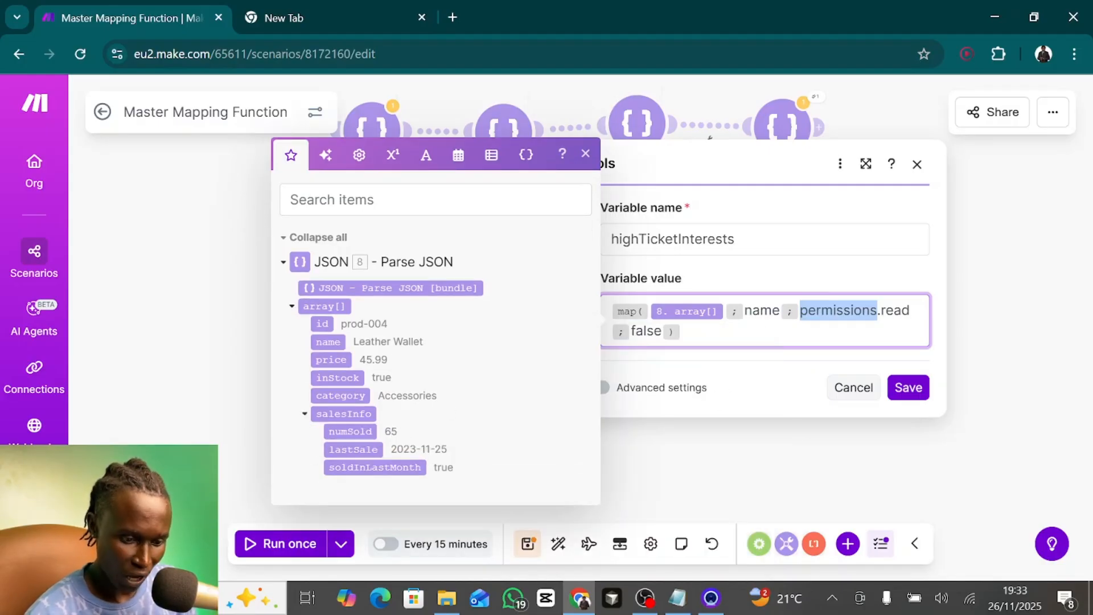
key("BackSpace")
key("Delete")
key("Delete")
key("Delete")
key("Delete")
key("Delete")
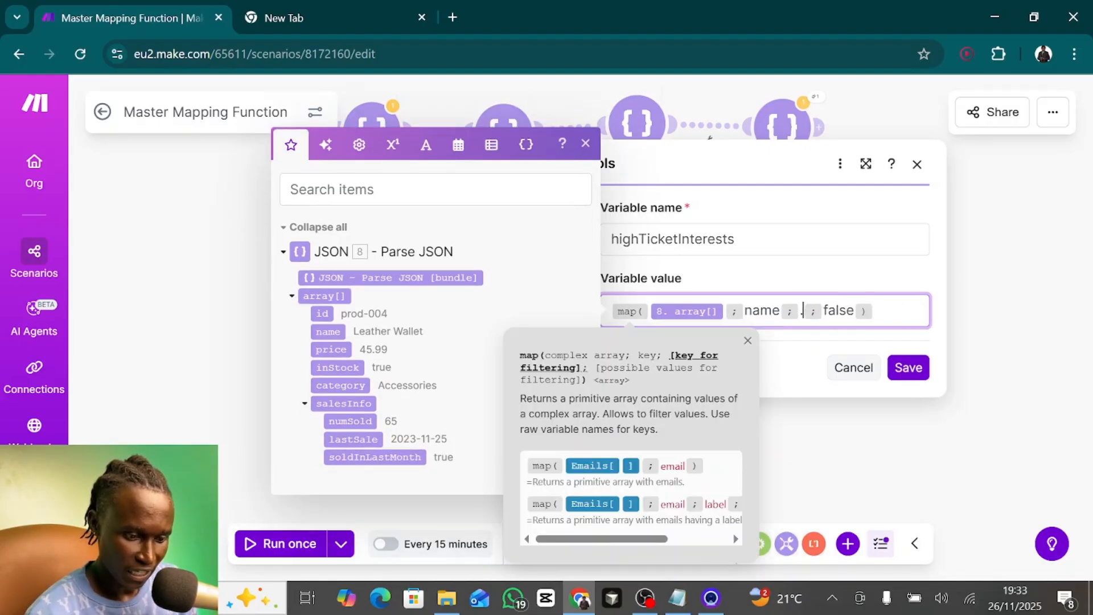
left_click(747, 340)
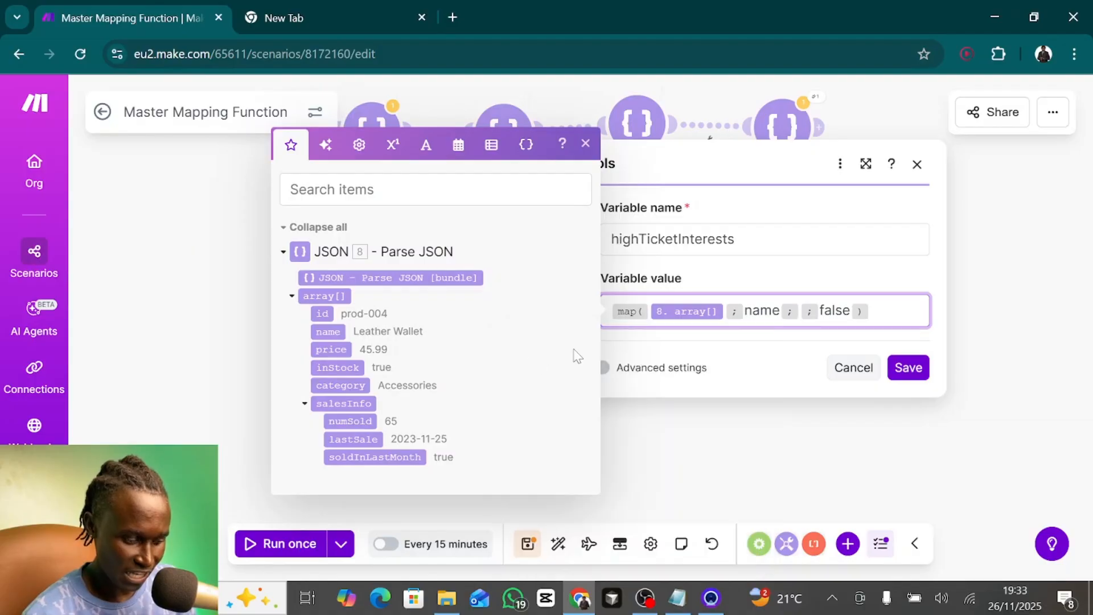
type("salesInfo. ")
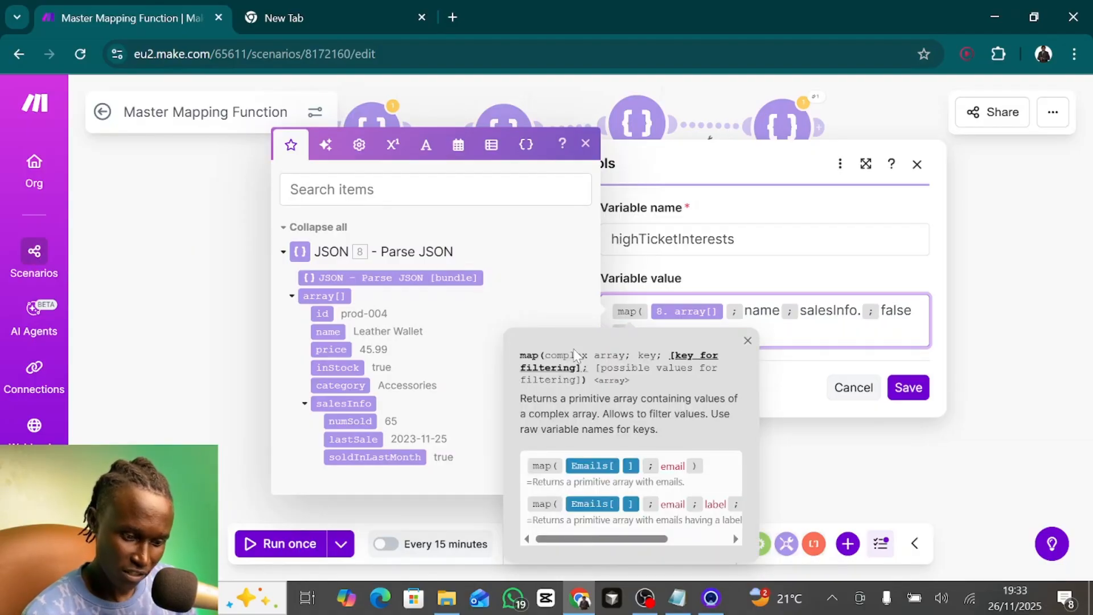
type("soldInLast")
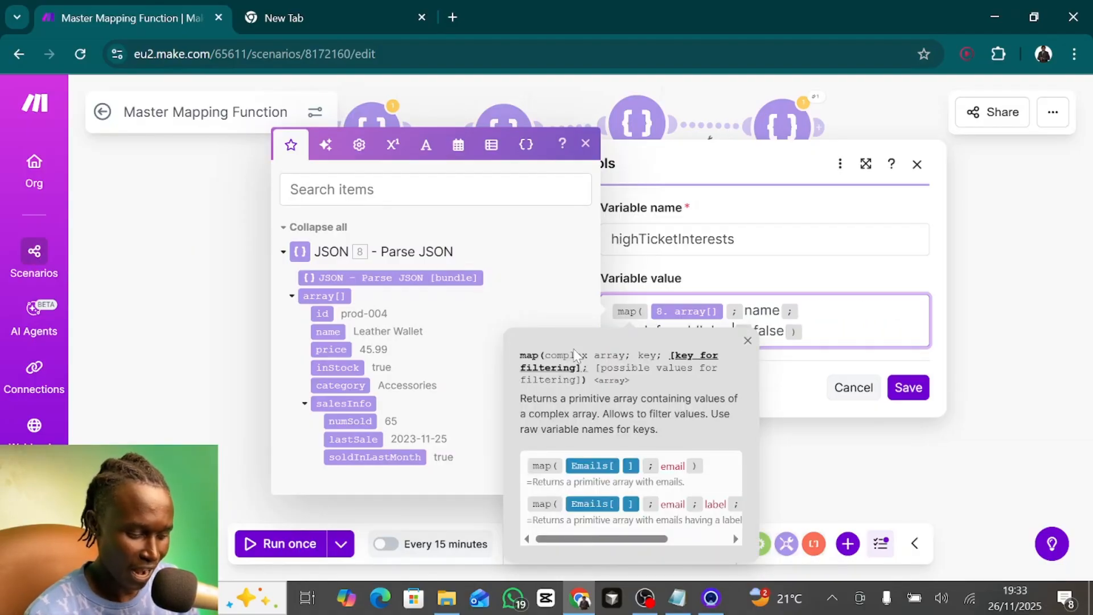
type("Month")
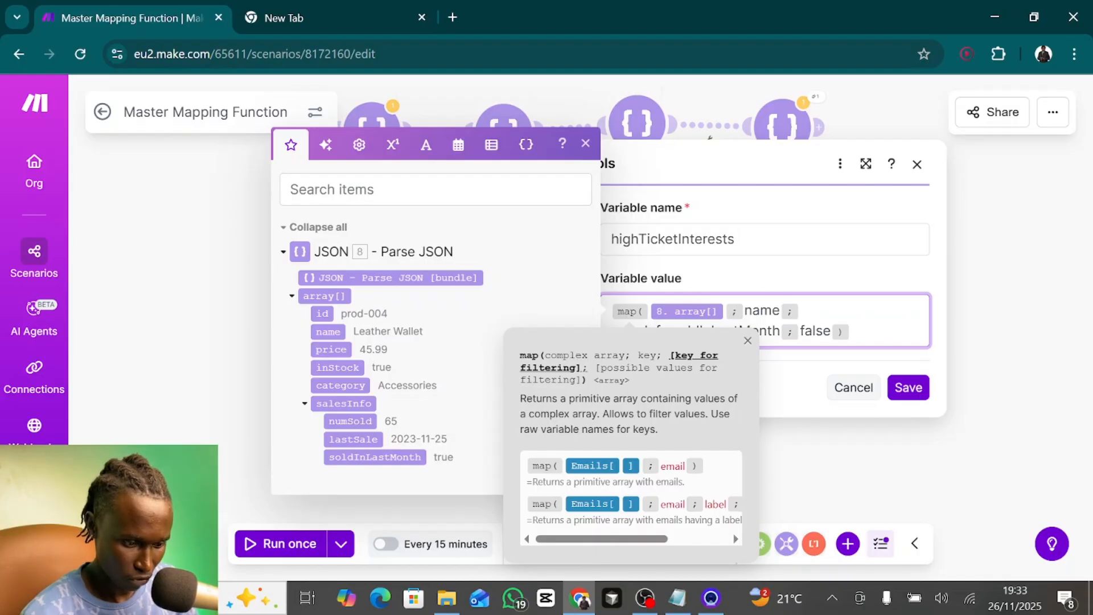
left_click(748, 341)
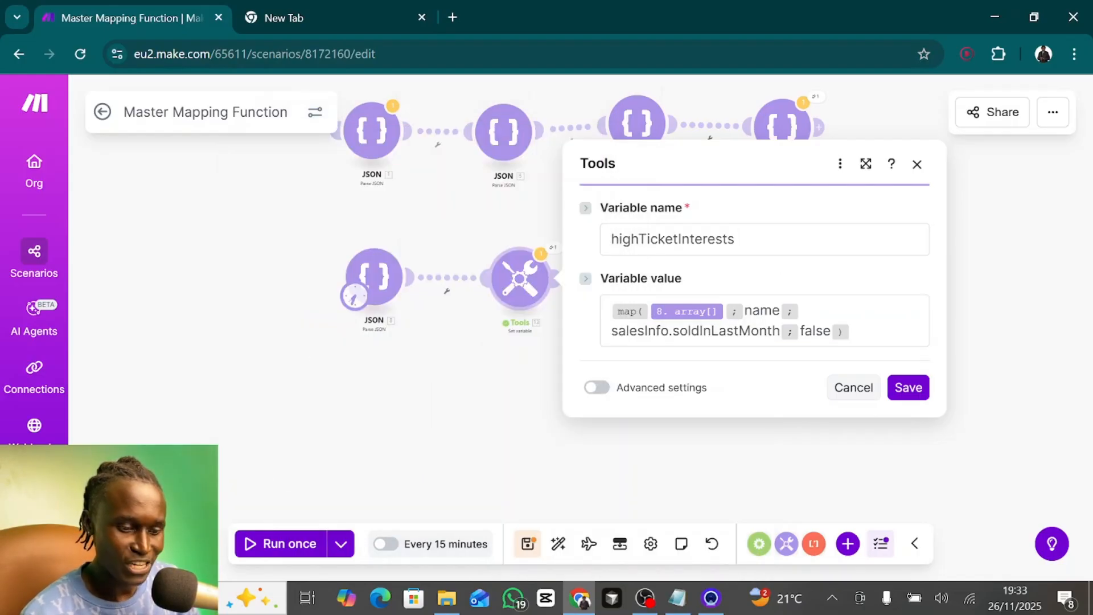
- Review the map function's filter key and filter value, and save the Set variable module
left_click(772, 330)
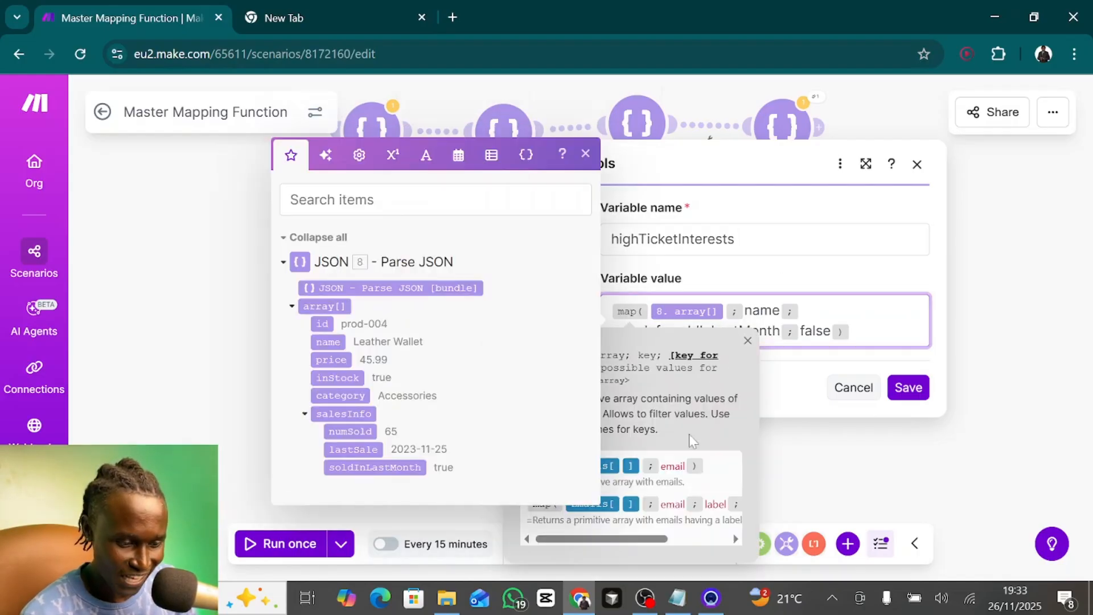
left_click(748, 341)
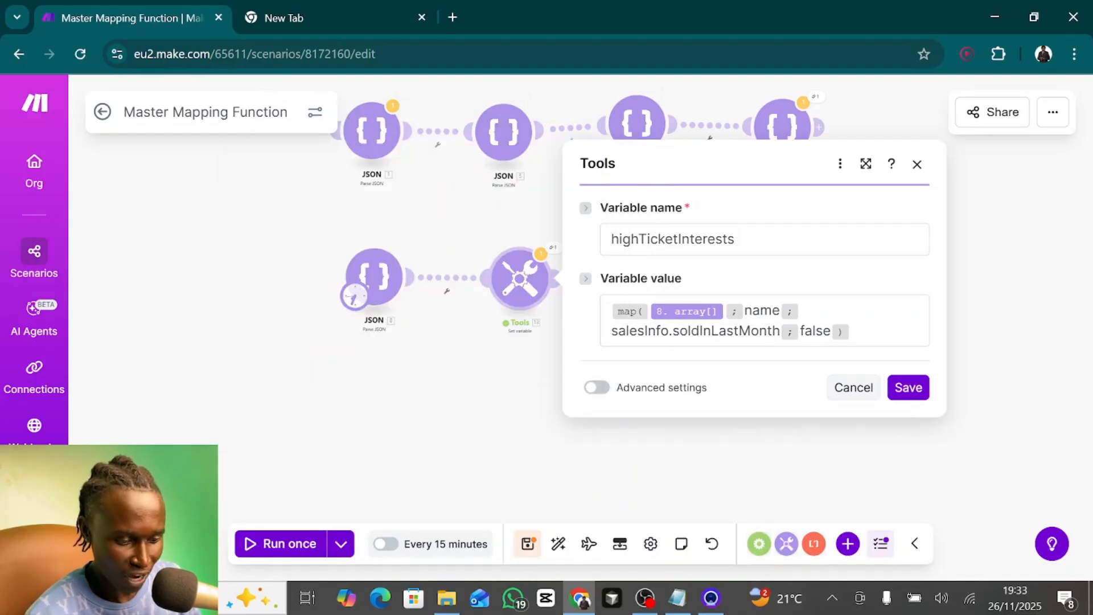
left_click(629, 340)
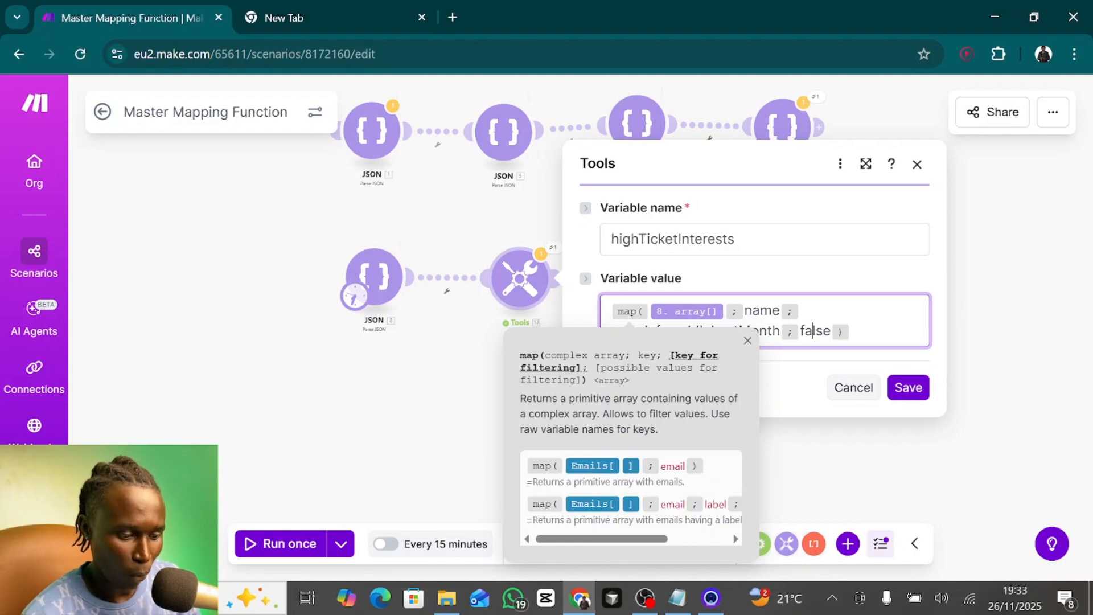
left_click(812, 331)
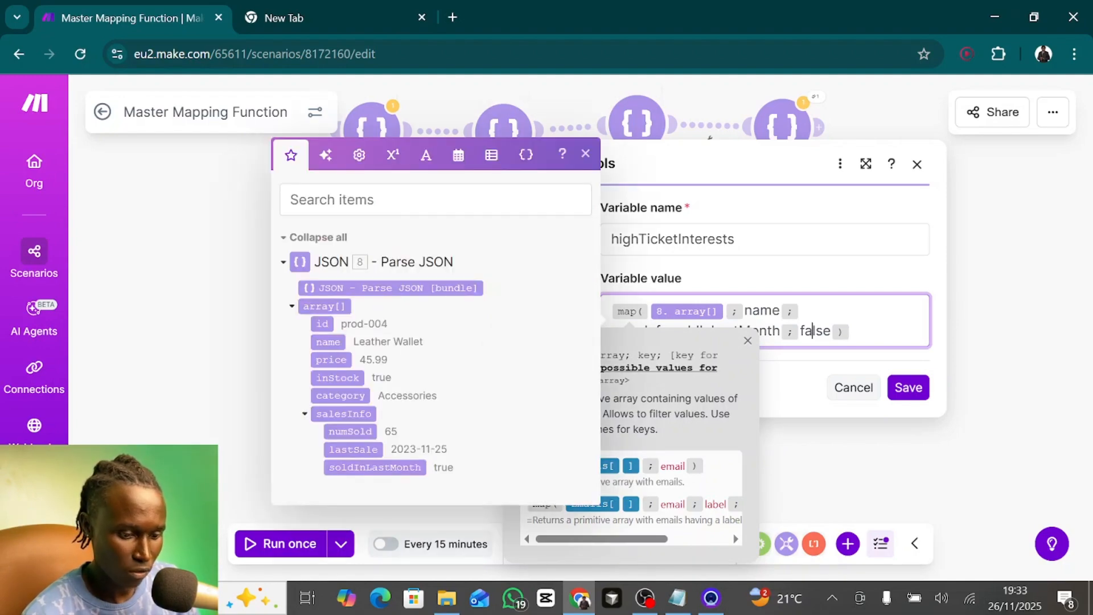
left_click(909, 388)
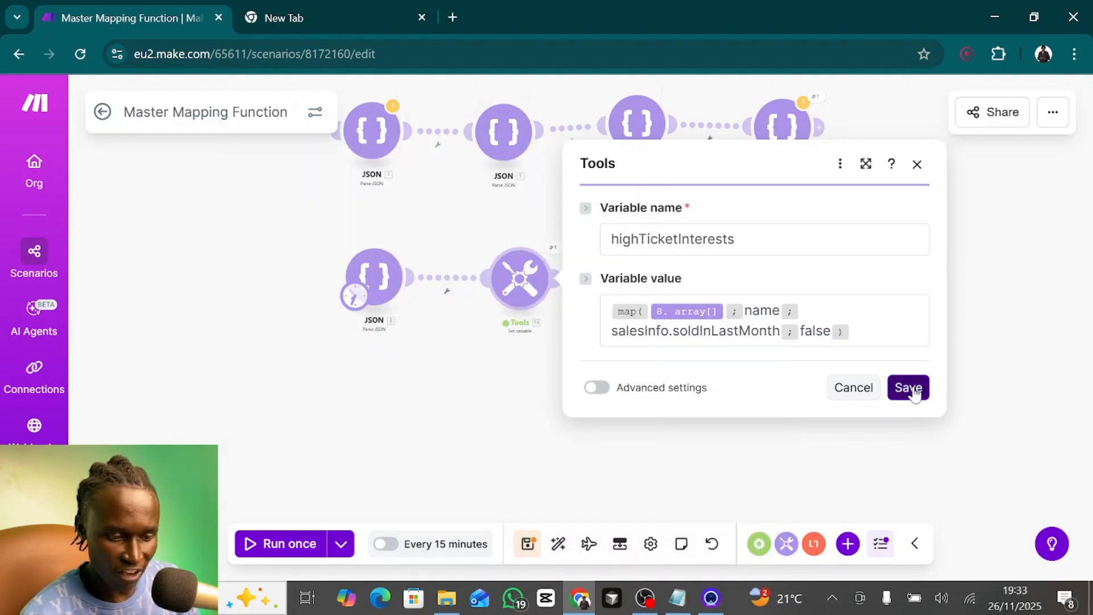
- Run the scenario once and inspect the highTicketInterests array in the Set variable module's output
left_click(266, 544)
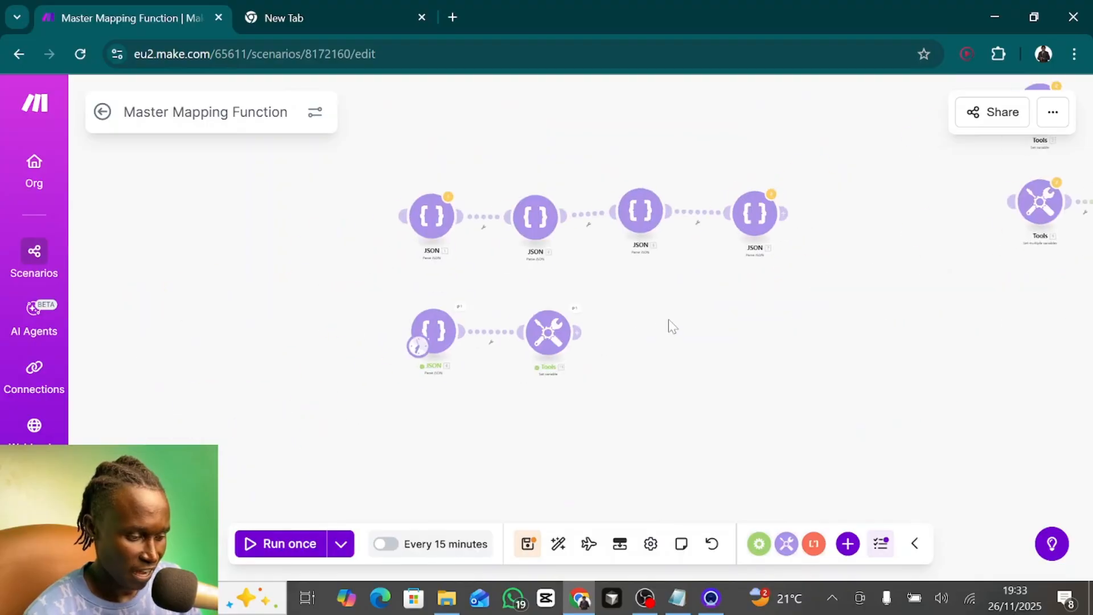
scroll(610, 302, "up", 4)
left_click(585, 295)
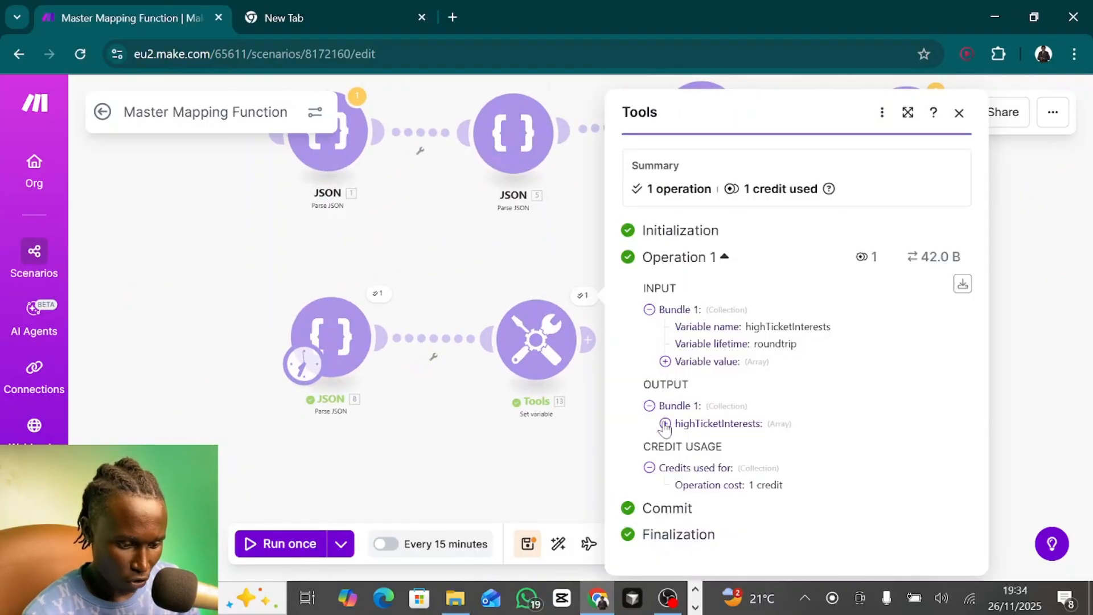
left_click(665, 425)
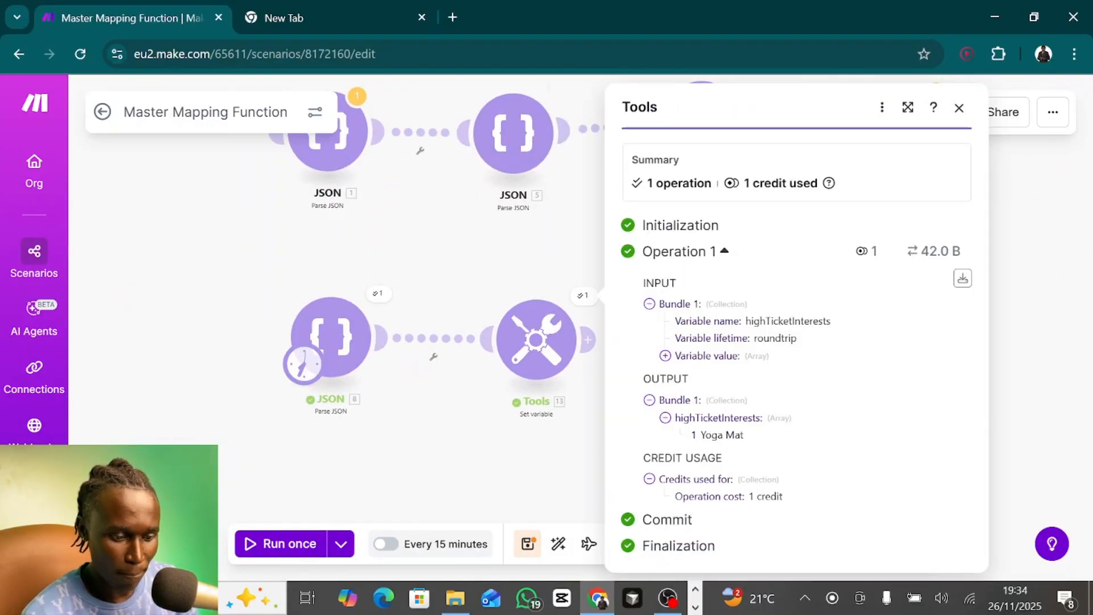
left_click_drag(701, 435, 746, 437)
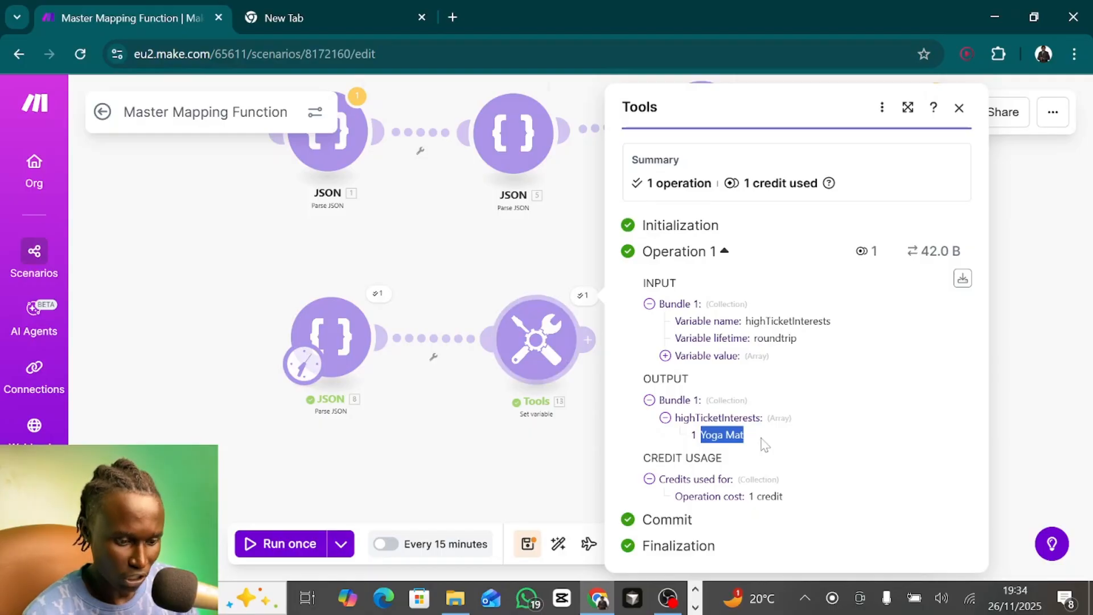
- Set the map's filter value to true in Set variable module 13 and save the module
left_click(542, 344)
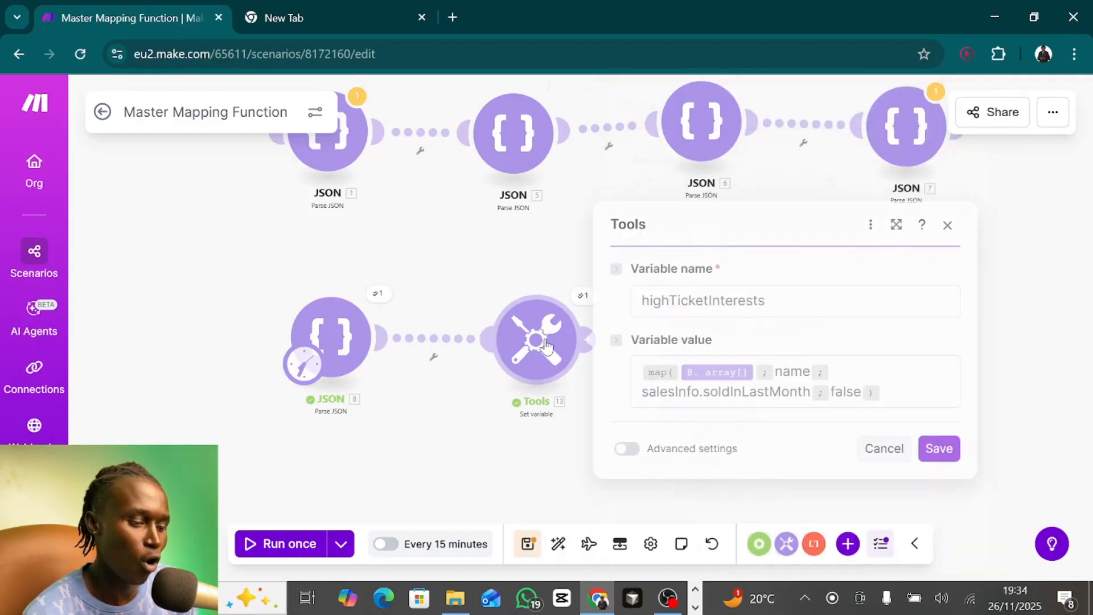
double_click(847, 392)
type("true")
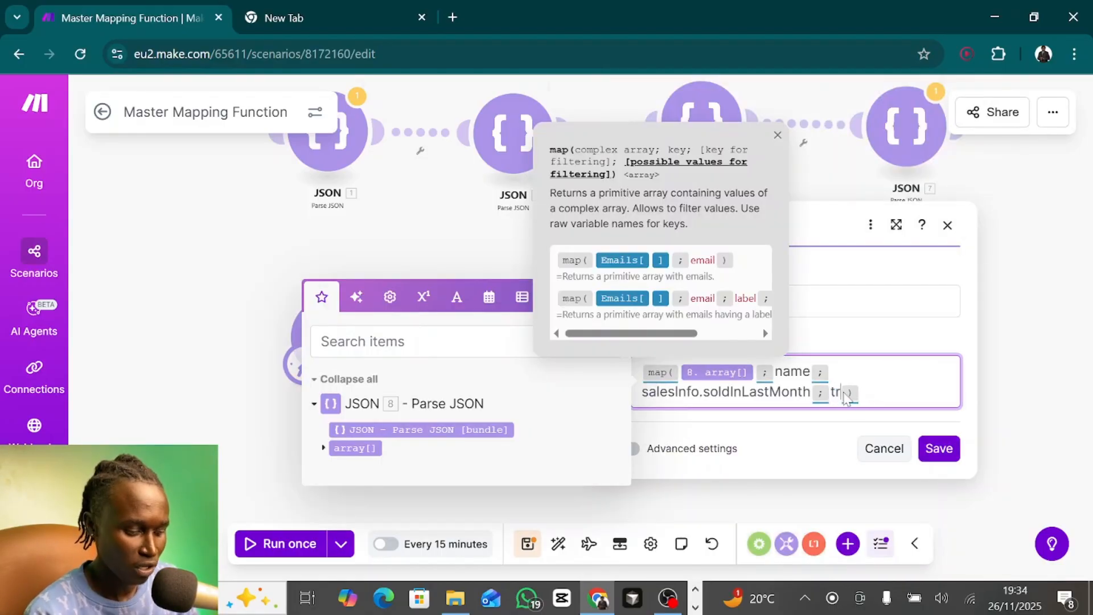
left_click(940, 448)
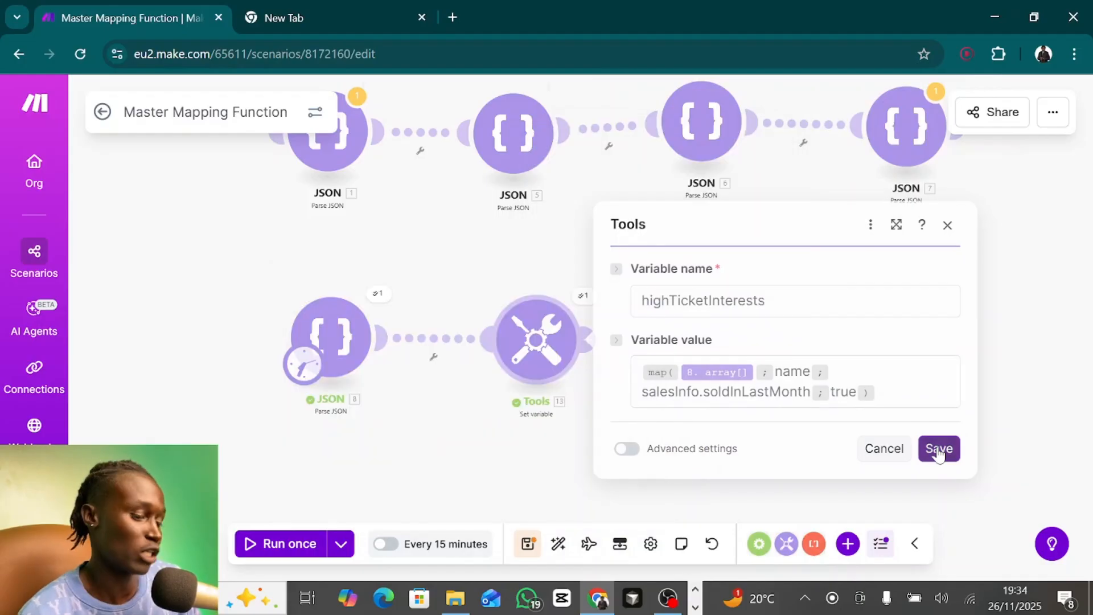
- Run the scenario once and inspect the highTicketInterests array in the output with the filter value set to true
left_click(263, 543)
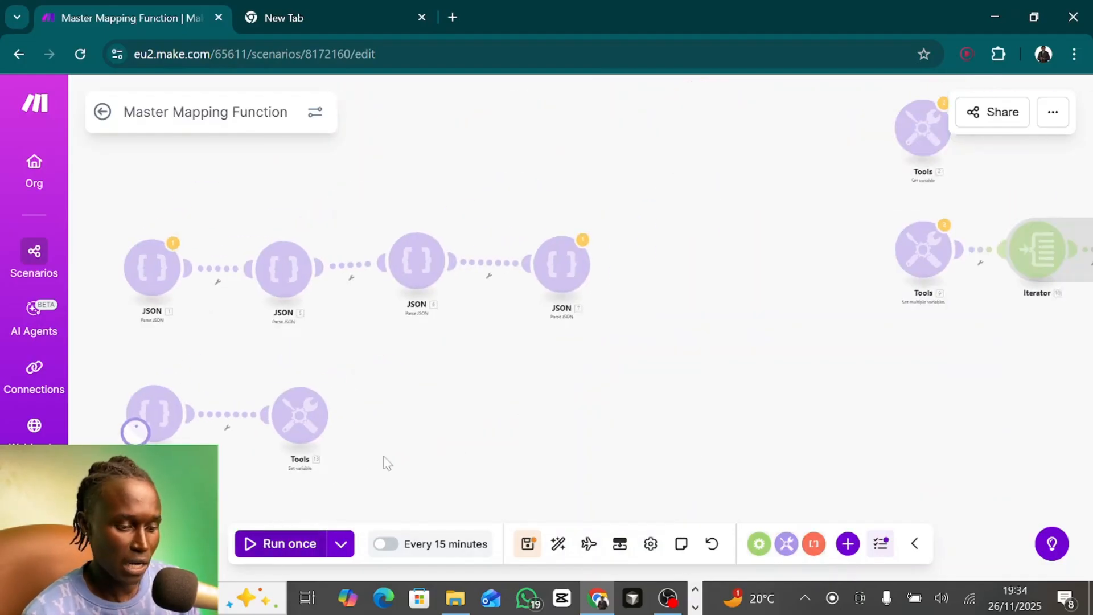
left_click_drag(350, 428, 575, 327)
scroll(575, 327, "up", 3)
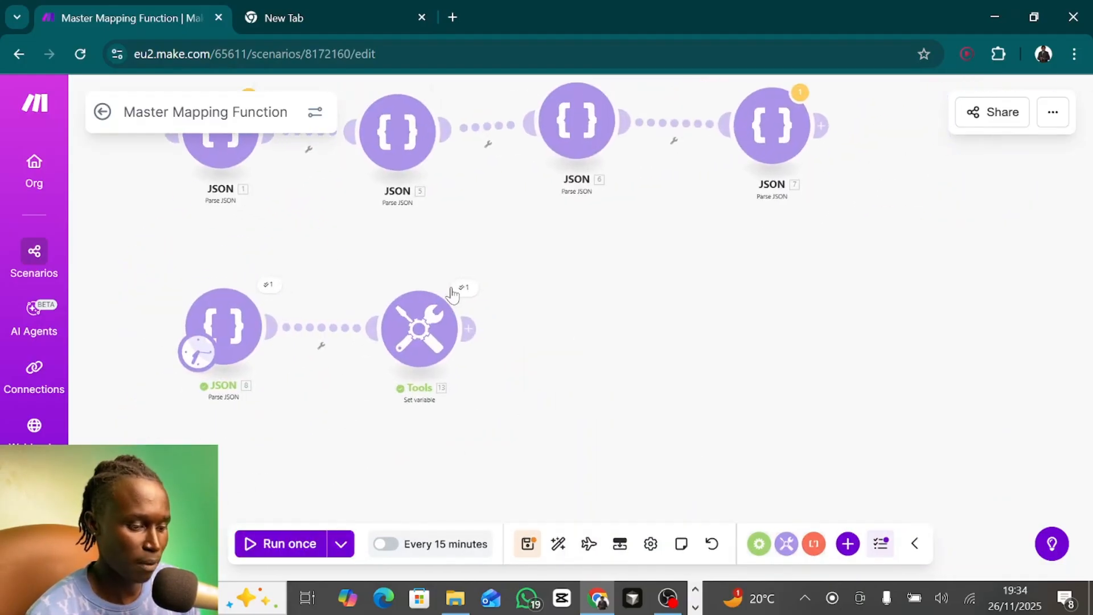
left_click(463, 287)
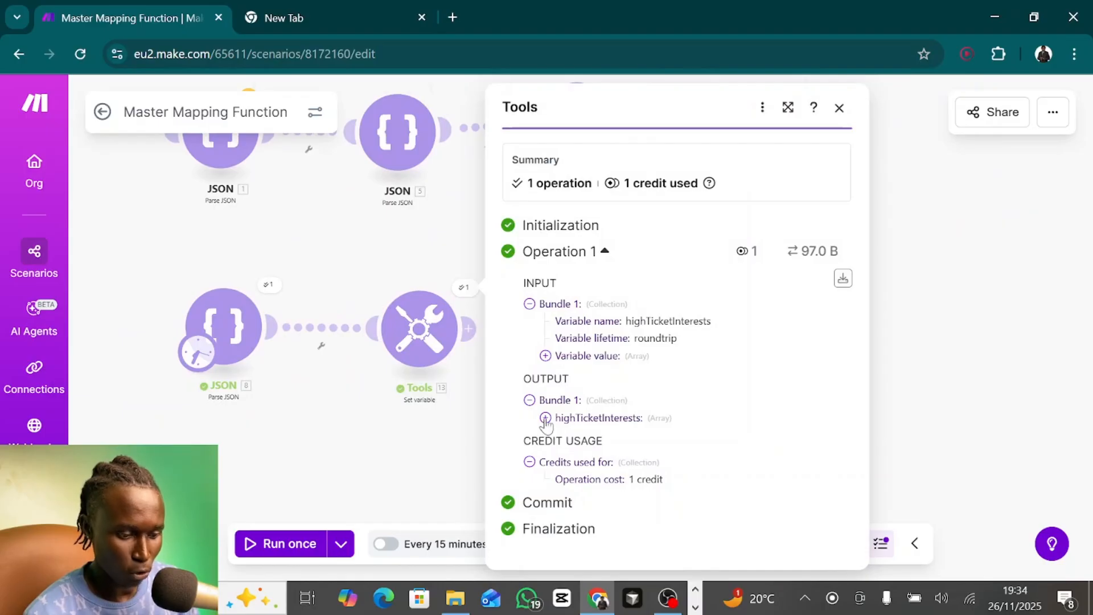
left_click(545, 417)
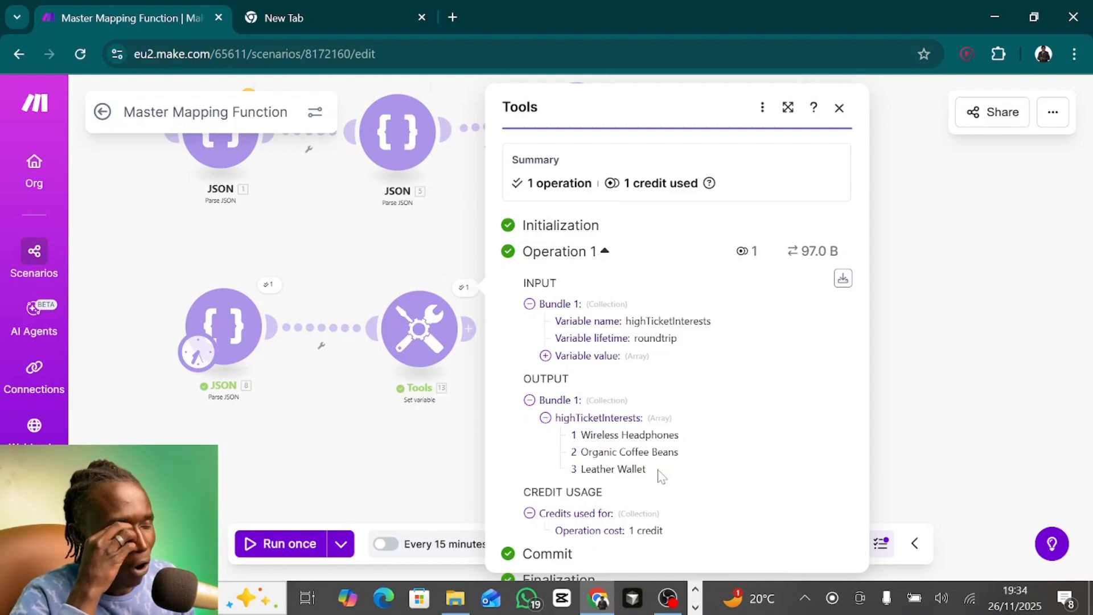
left_click(839, 108)
- Try to extract two fields at once by extending the map's key to name,price in Set variable module 13
left_click(452, 342)
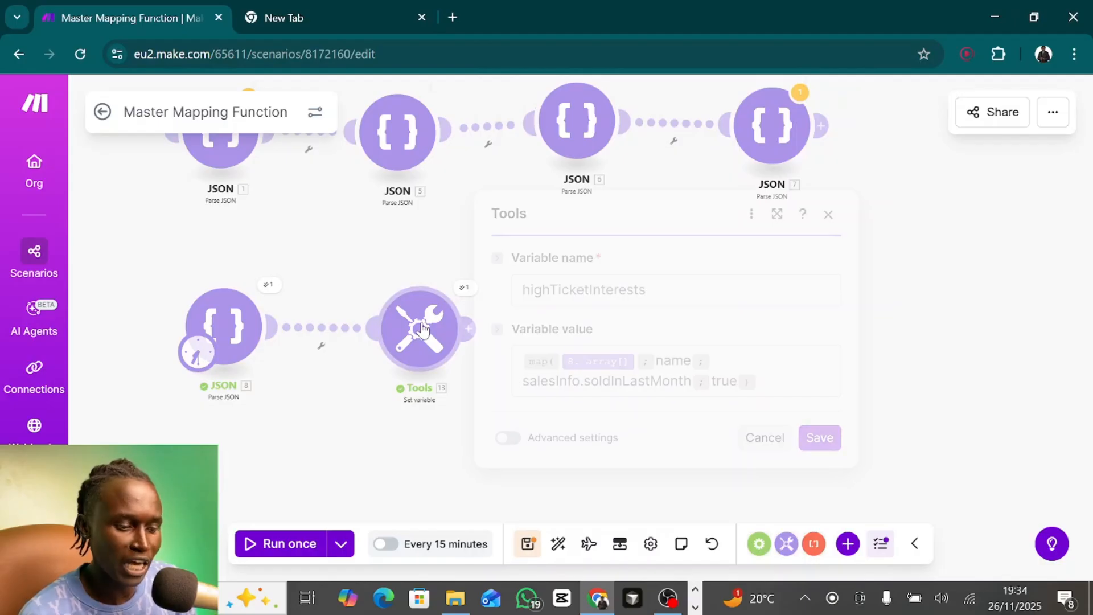
double_click(673, 360)
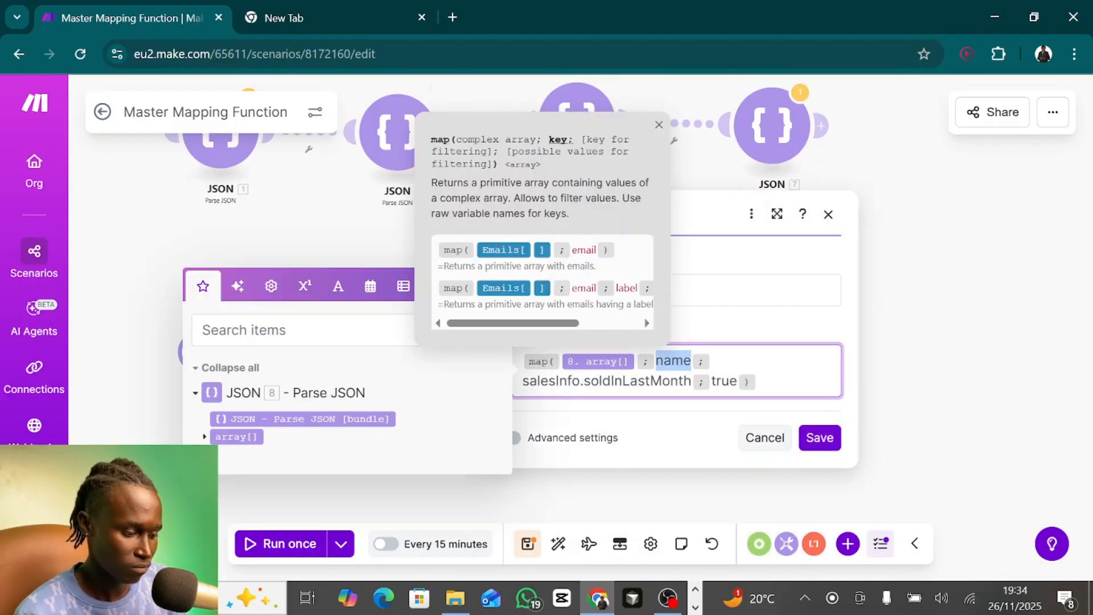
left_click(204, 437)
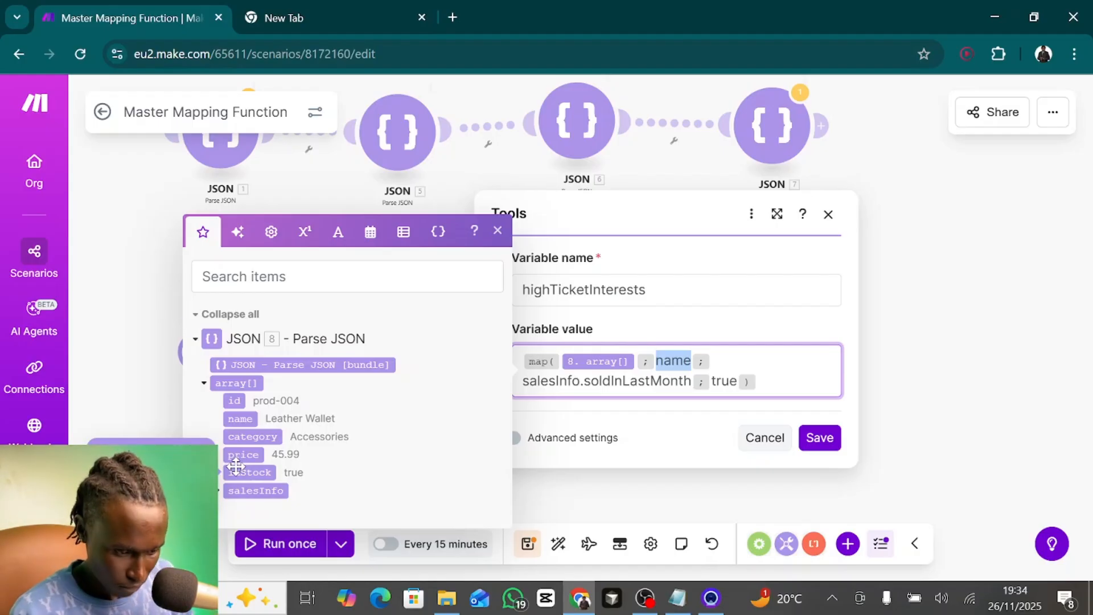
key("Right")
type(",")
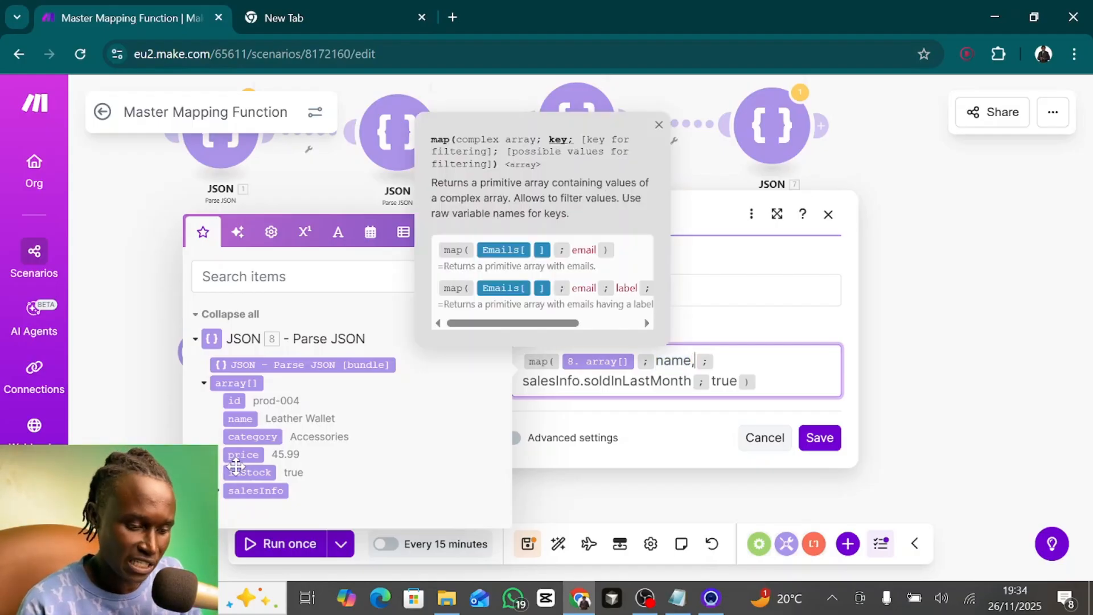
type("price")
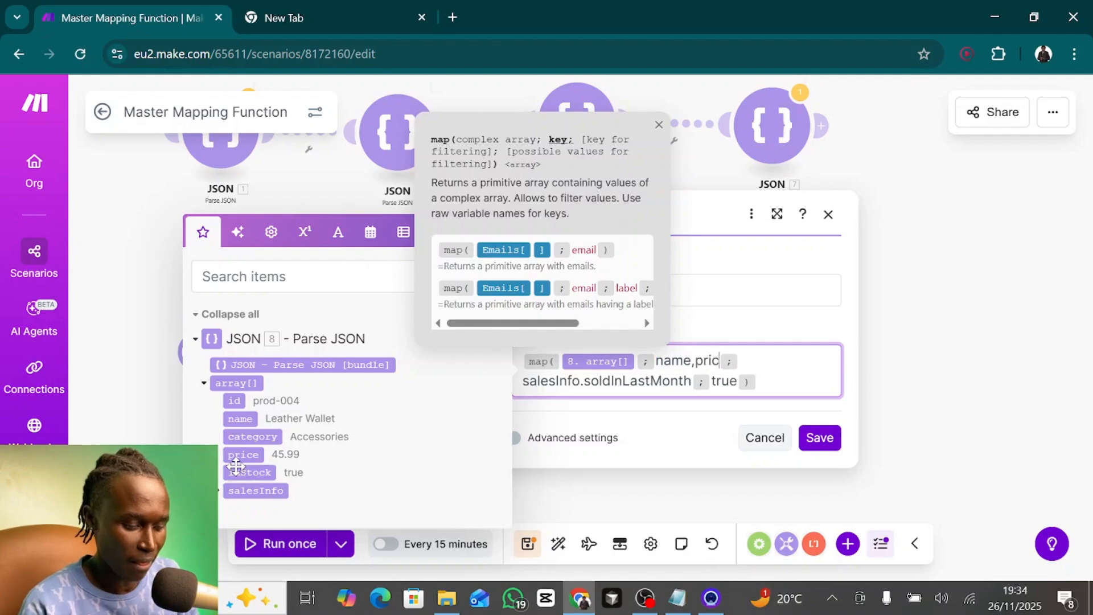
- Set the filter value for salesInfo.soldInLastMonth to false and save the Set variable module
double_click(637, 381)
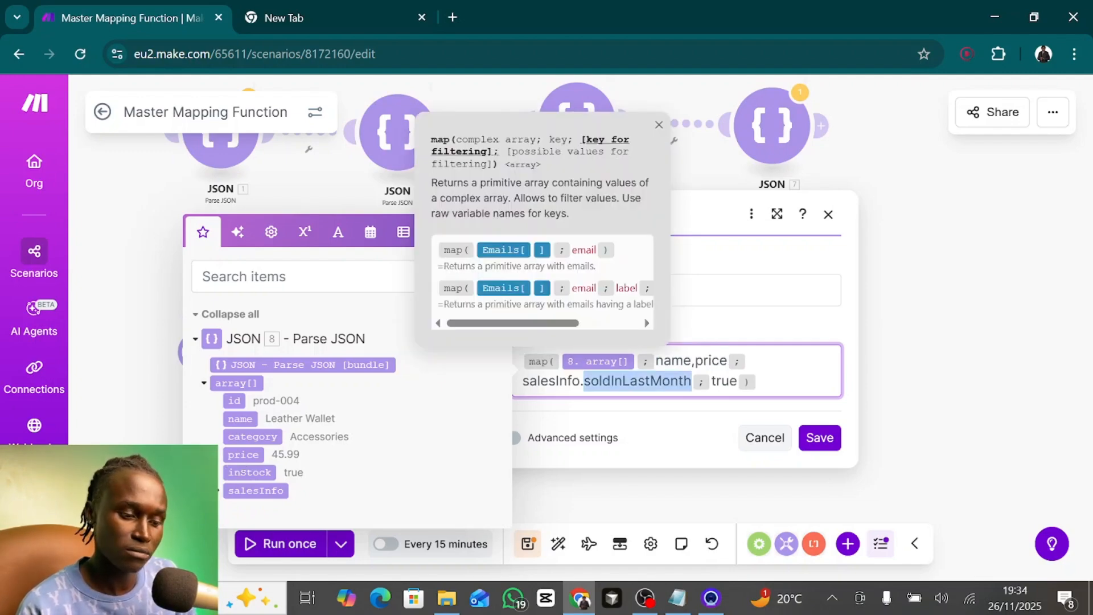
left_click(731, 381)
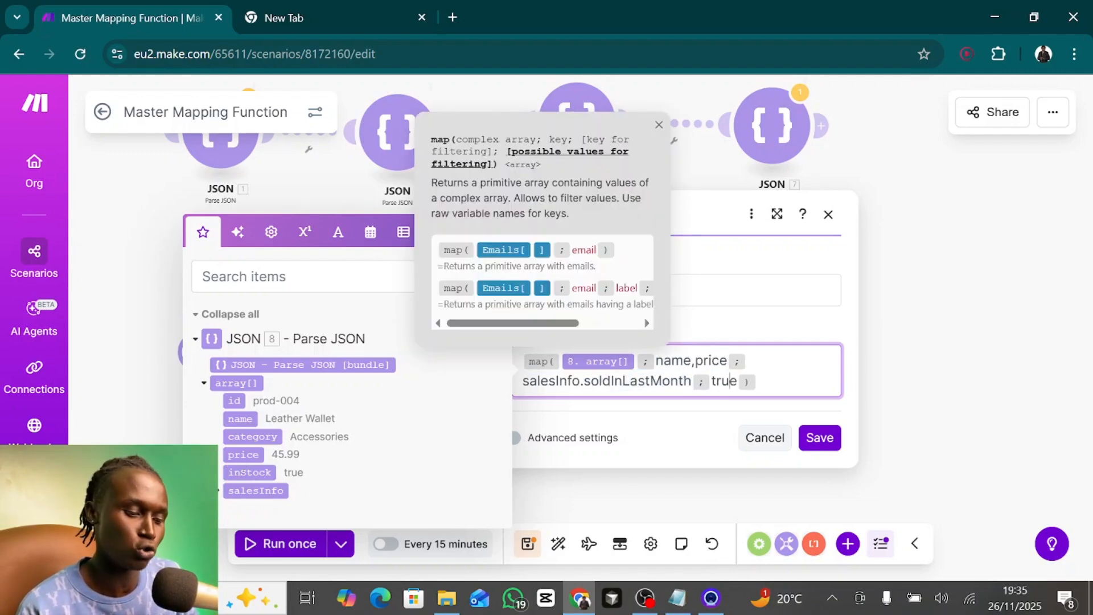
double_click(724, 381)
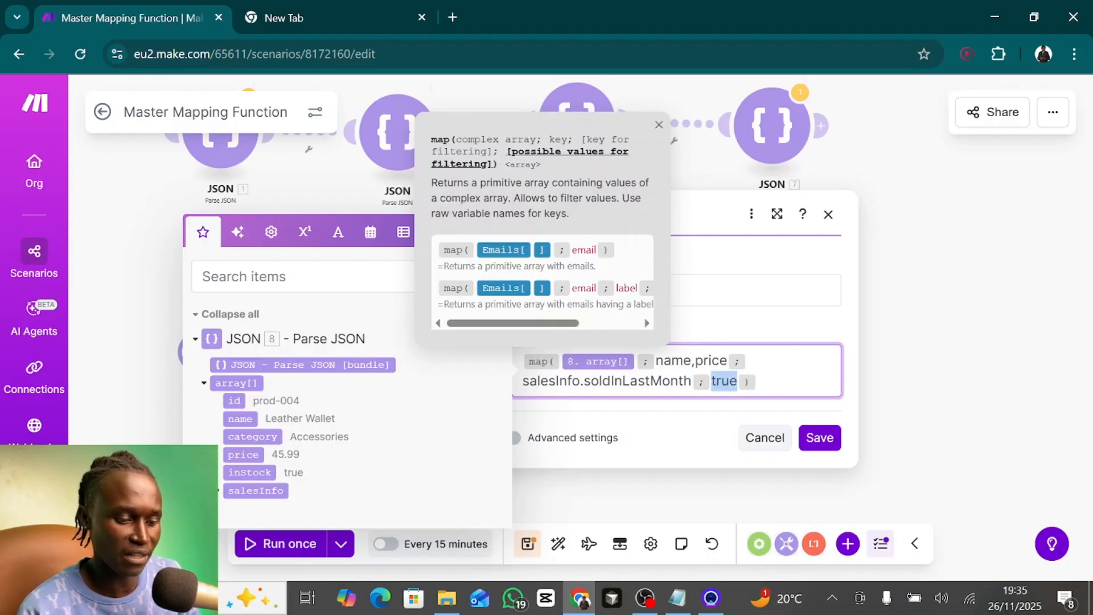
type("false")
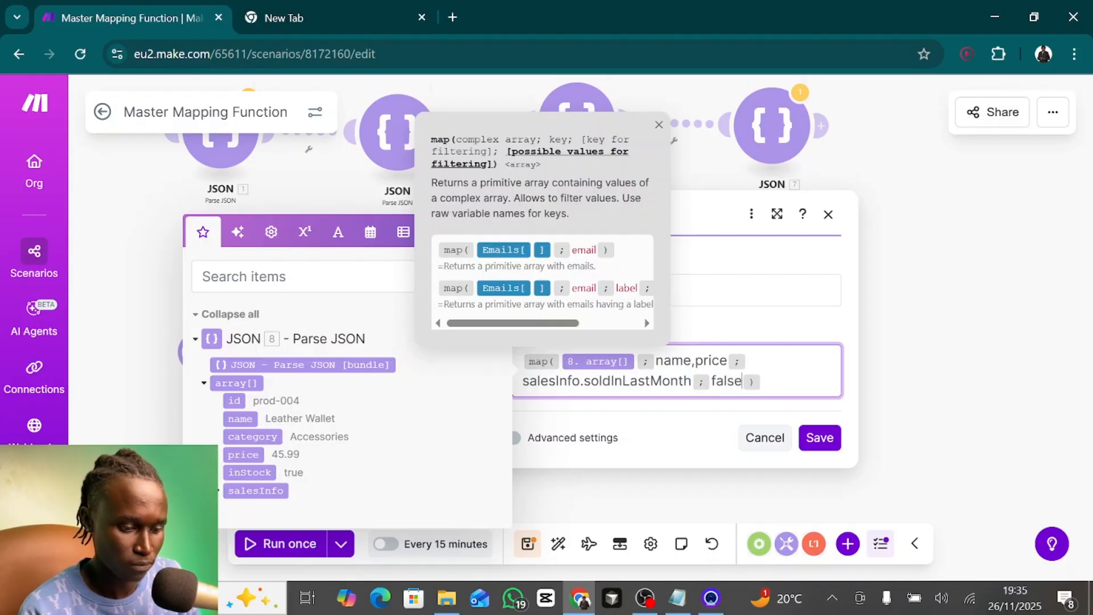
left_click(820, 438)
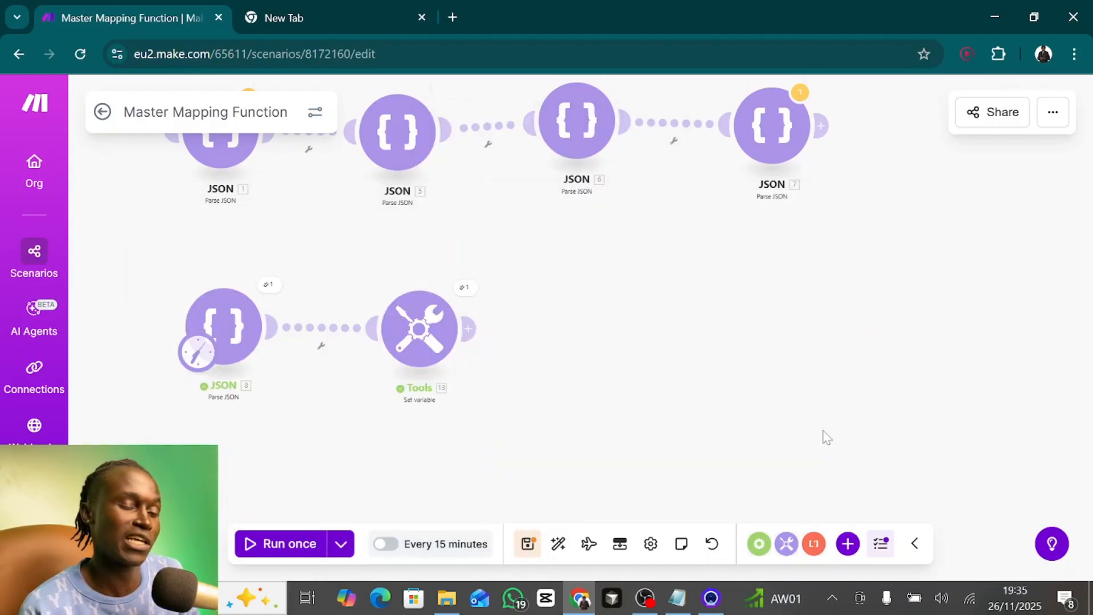
- Run the scenario once and inspect what the two-field key name,price returns in the highTicketInterests output
left_click(286, 543)
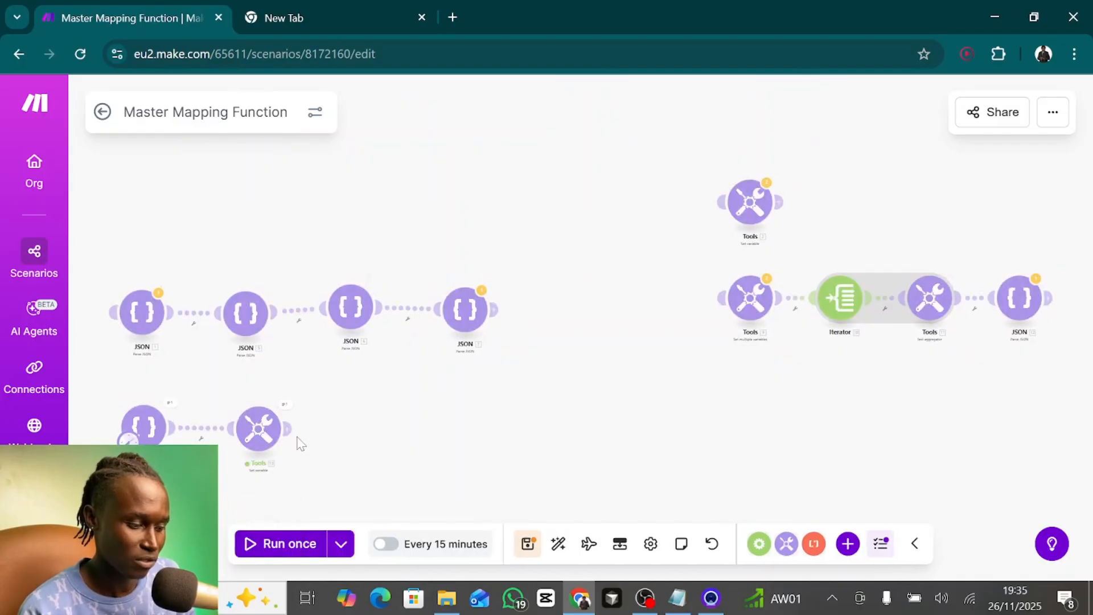
left_click(285, 405)
left_click(361, 494)
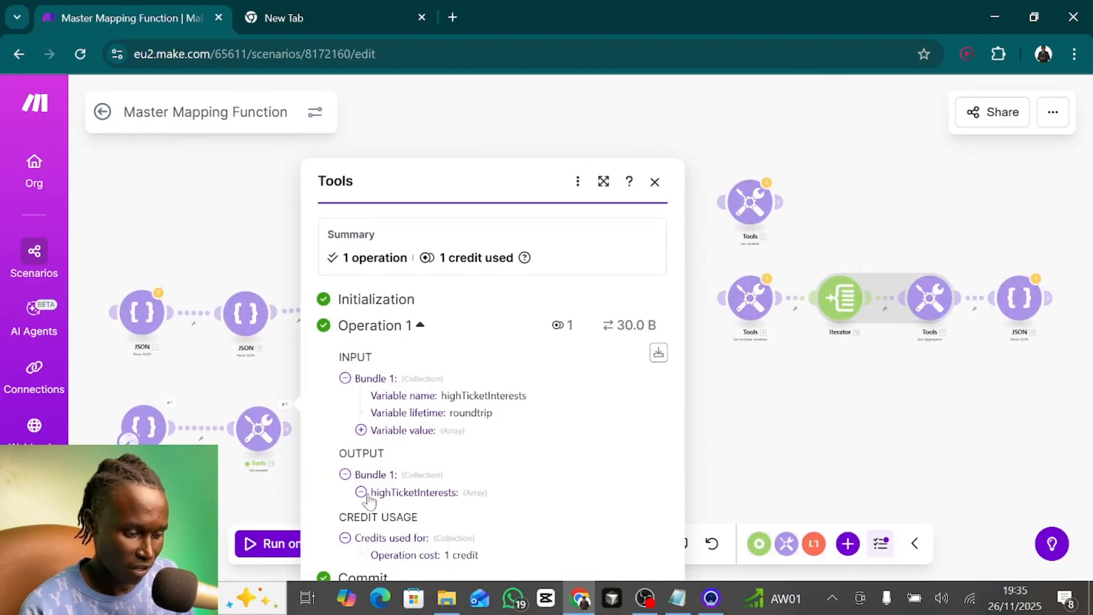
double_click(410, 494)
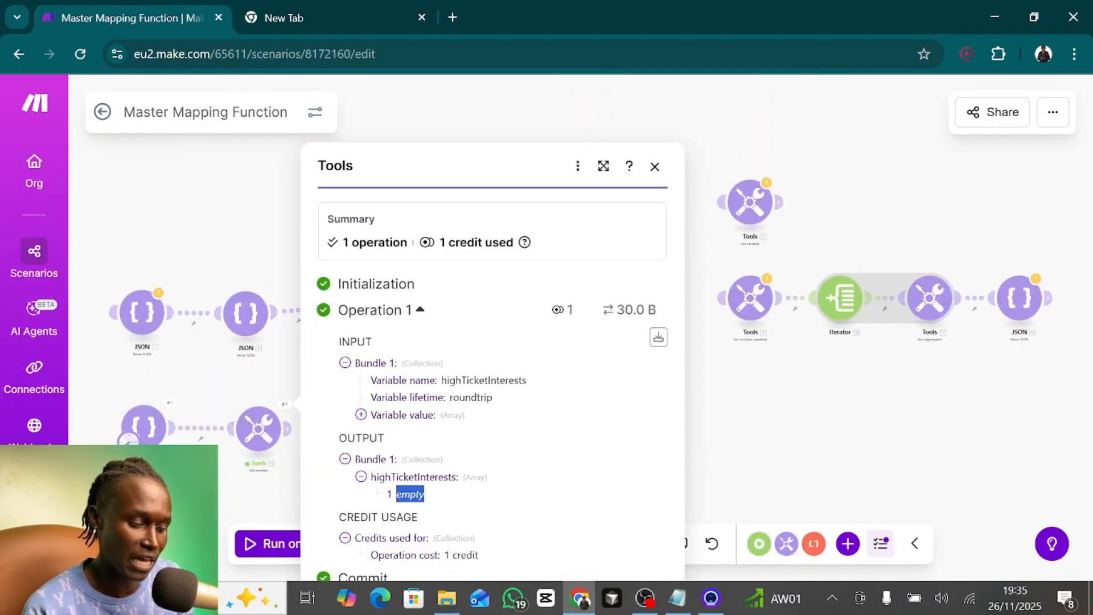
left_click(656, 168)
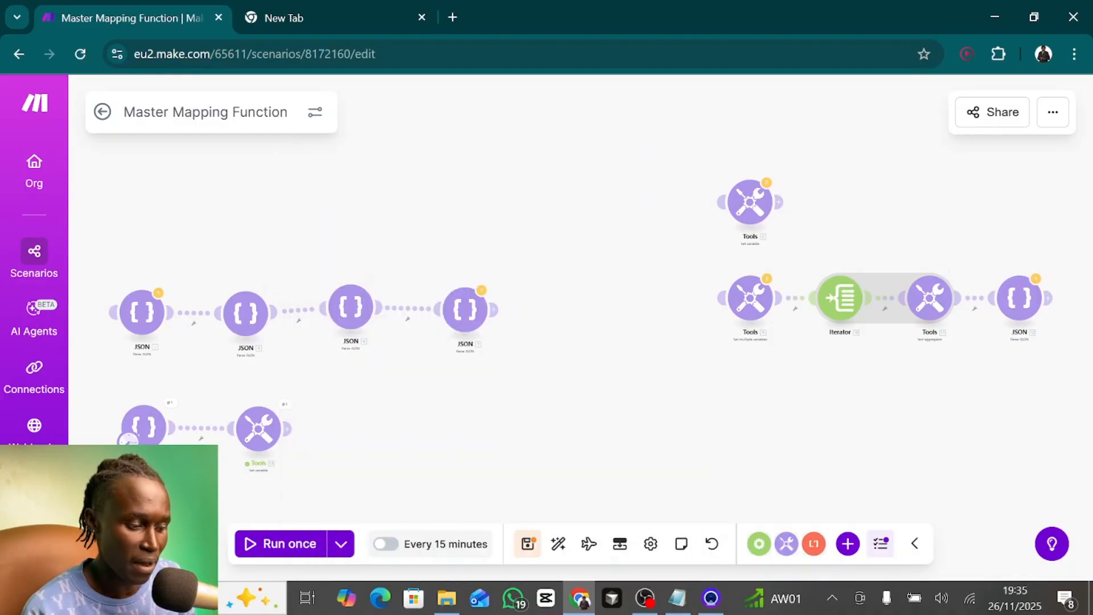
- Remove price and its comma from the map's key in Set variable module 13, leaving only name
left_click_drag(388, 424, 617, 248)
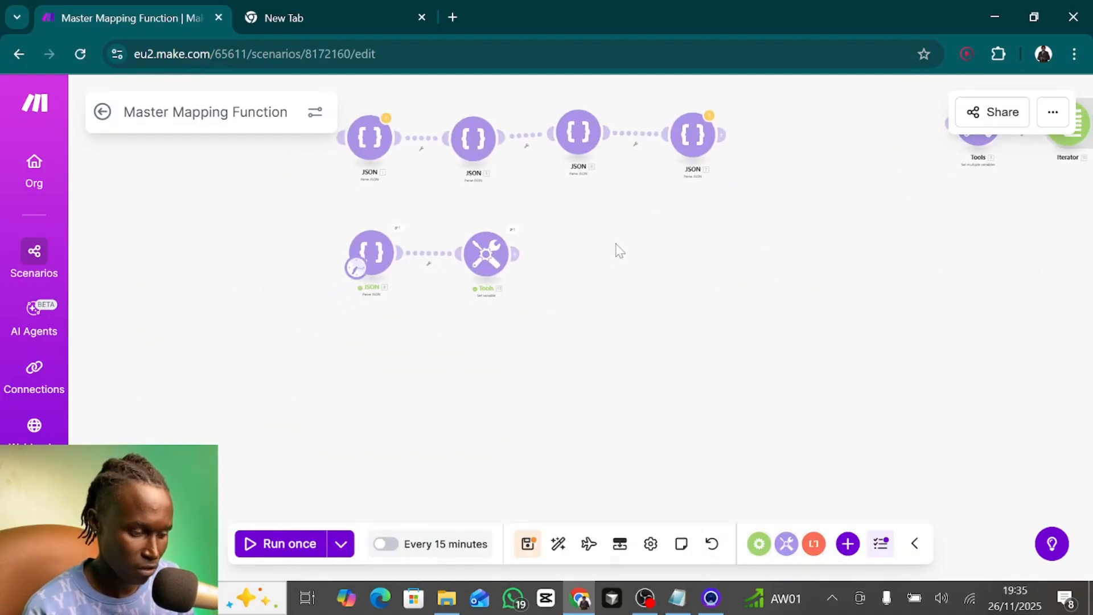
left_click(485, 255)
double_click(762, 286)
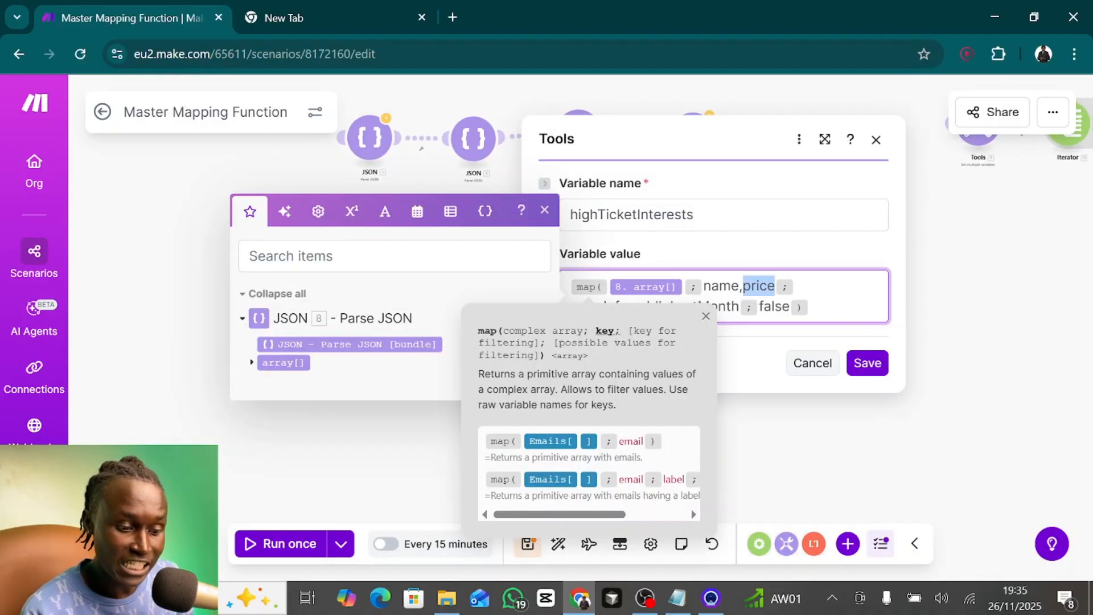
key("BackSpace")
key("BackSpace")
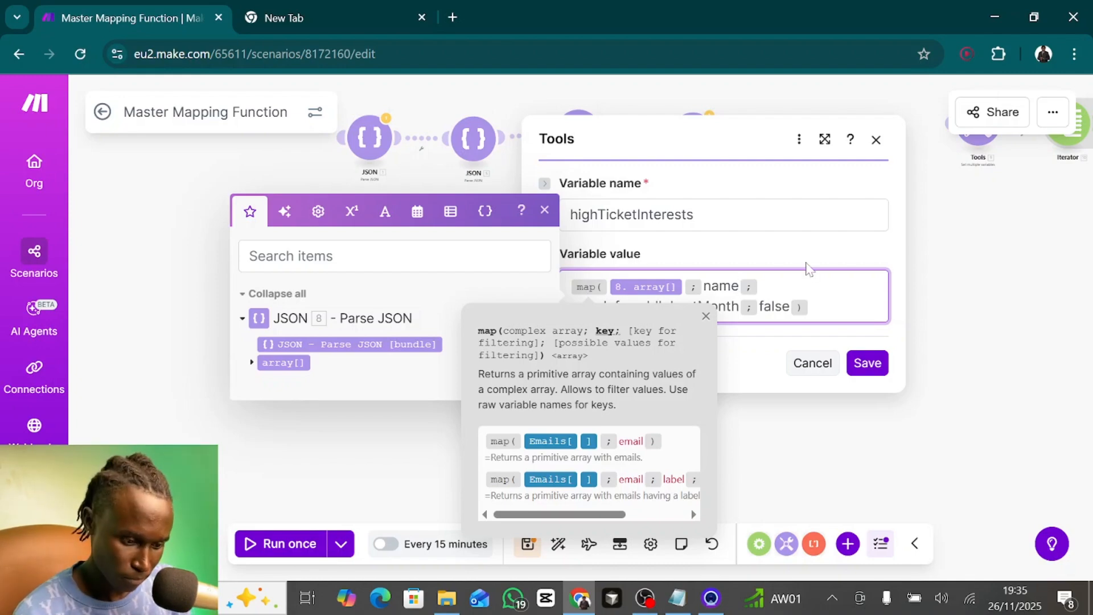
left_click(786, 255)
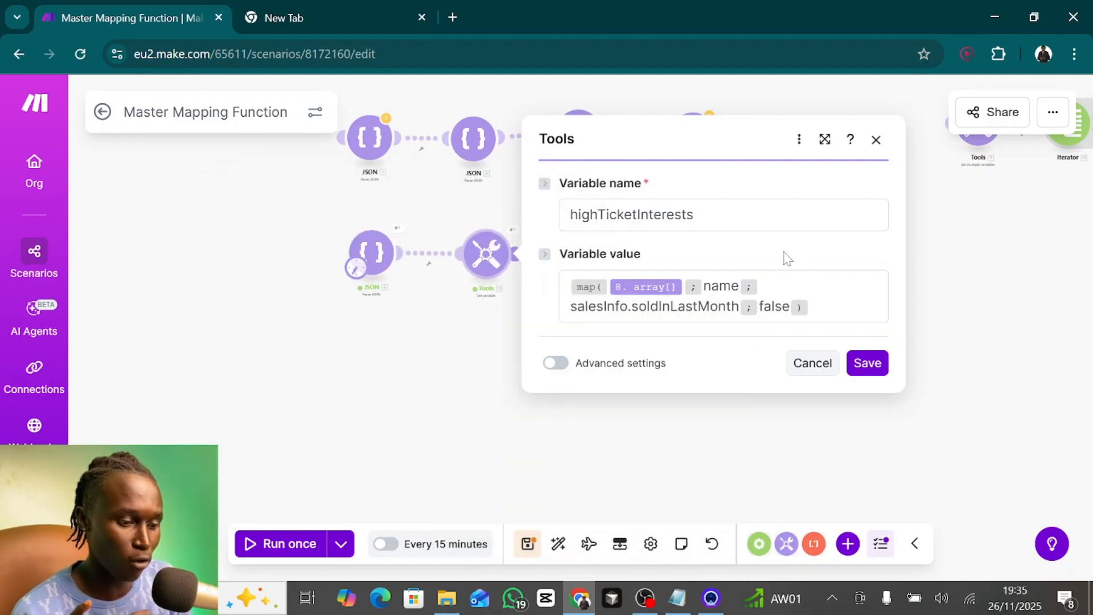
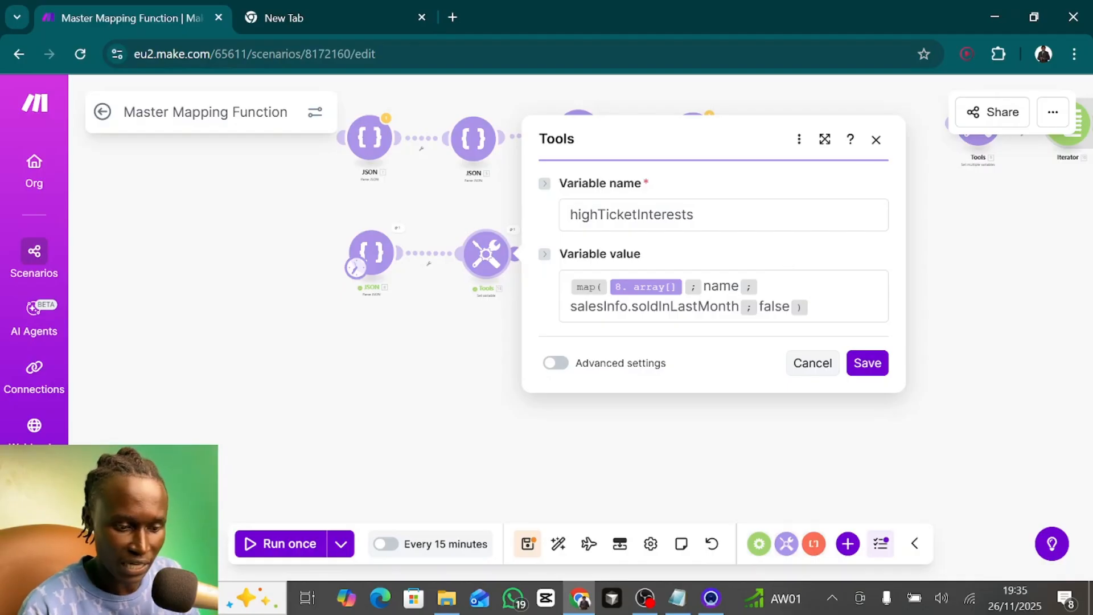
- Unlink Parse JSON module 8 from Set variable module 13 and move it beside the existing Set multiple variables chain
left_click(876, 142)
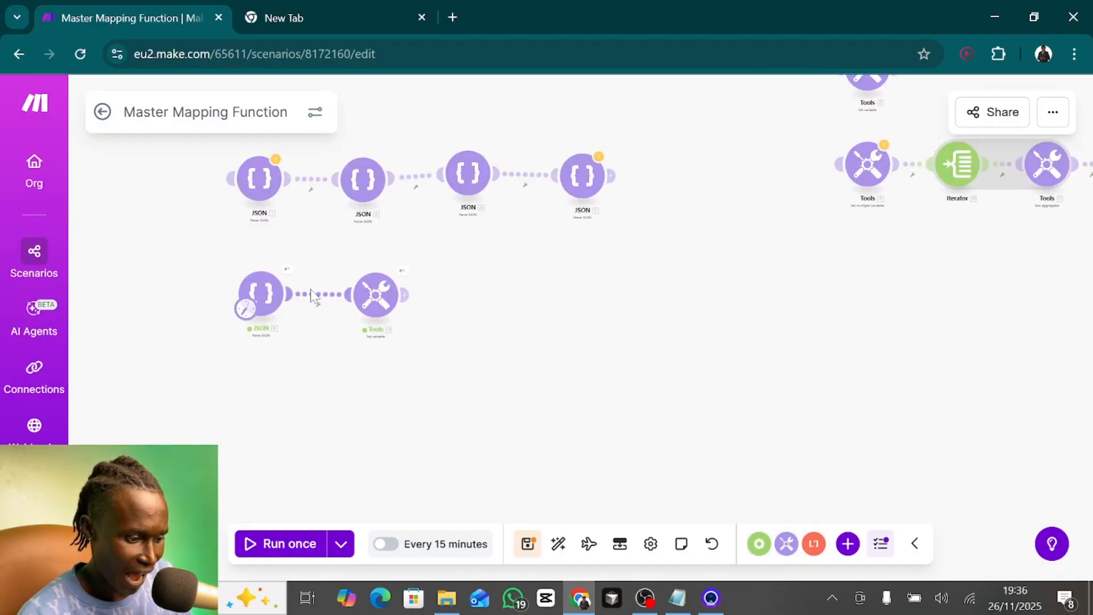
right_click(315, 294)
left_click(371, 339)
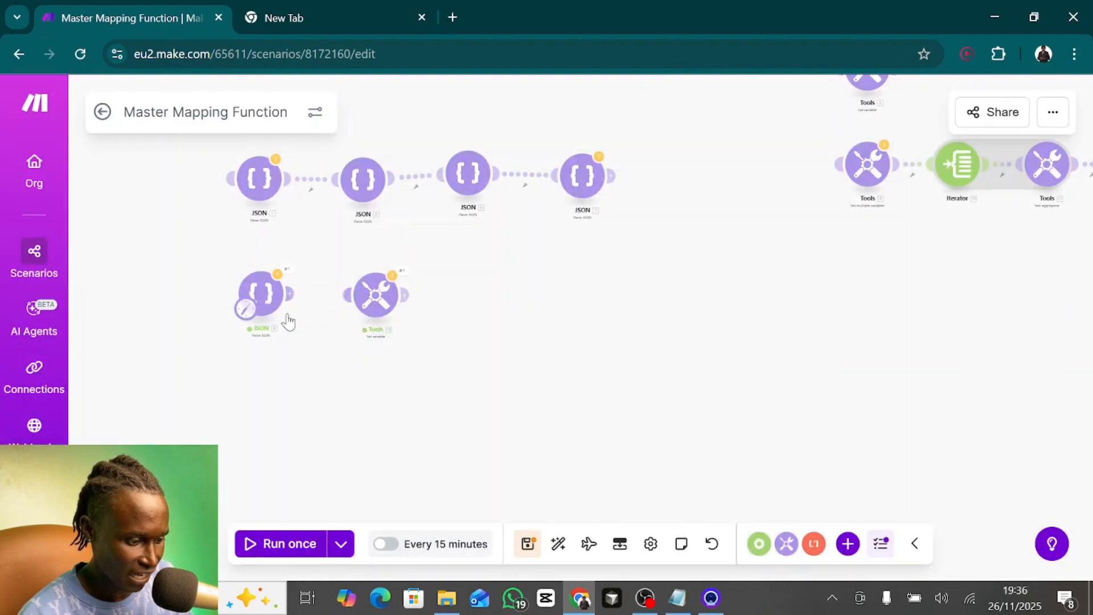
left_click_drag(265, 293, 785, 164)
left_click_drag(780, 262, 479, 341)
- Connect Parse JSON module 8 to Set multiple variables module 9 and review that module's variable mappings
left_click_drag(504, 254, 579, 254)
left_click(579, 253)
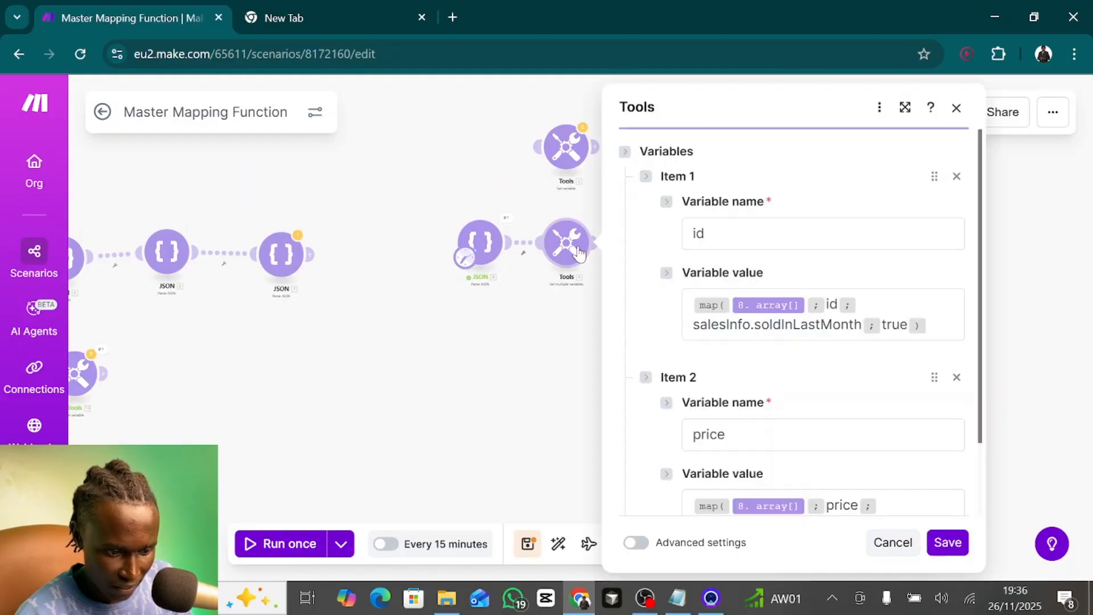
scroll(767, 406, "down", 1)
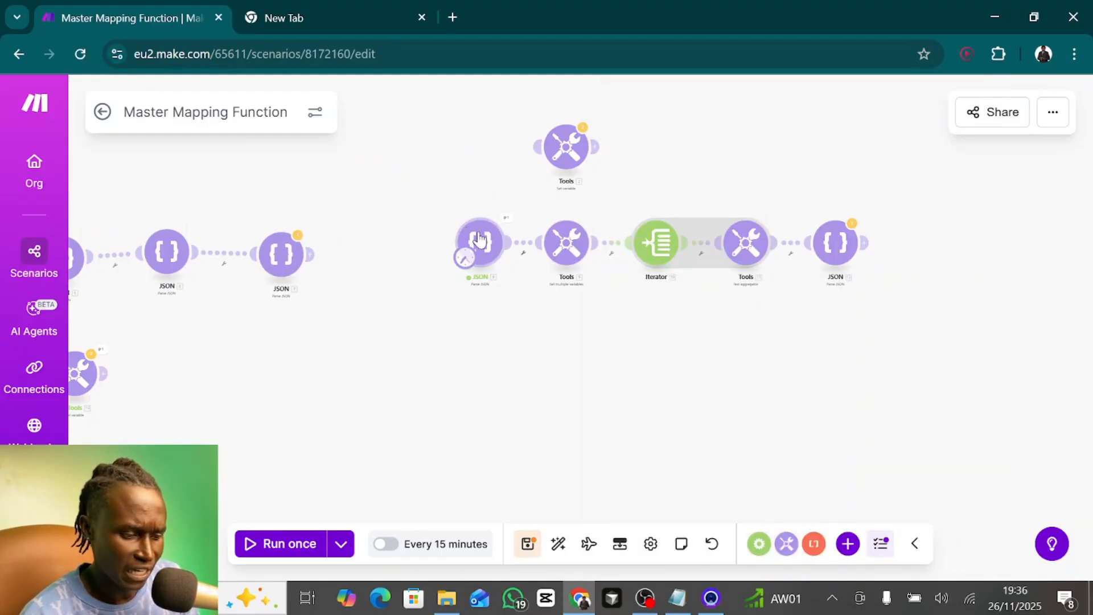
- Move Parse JSON module 8 below the Iterator chain and unlink it from Set multiple variables module 9
left_click_drag(480, 242, 448, 332)
left_click(511, 293)
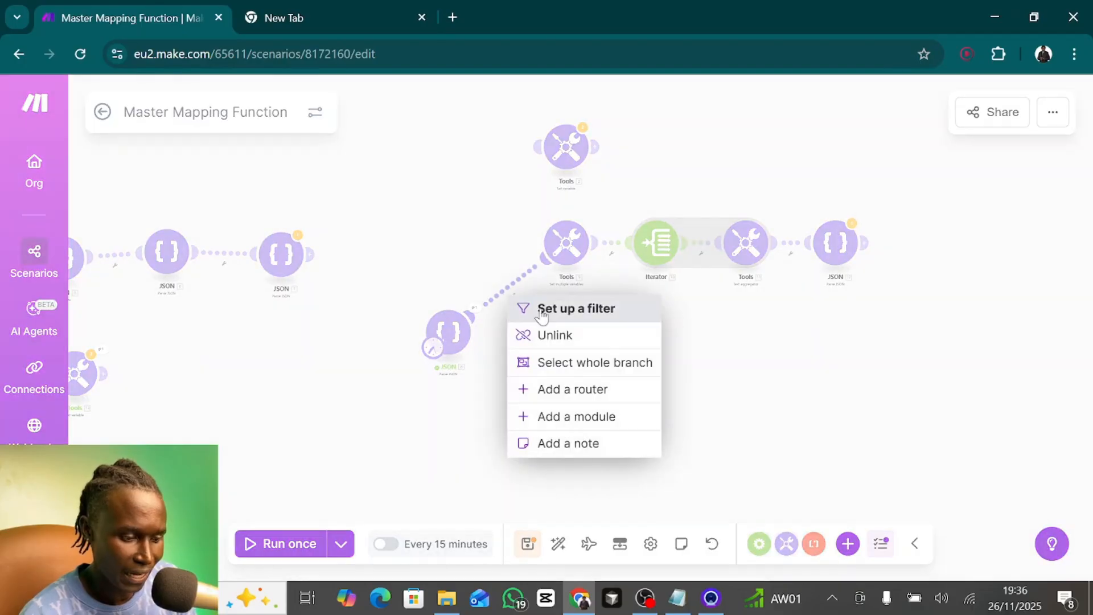
left_click(545, 335)
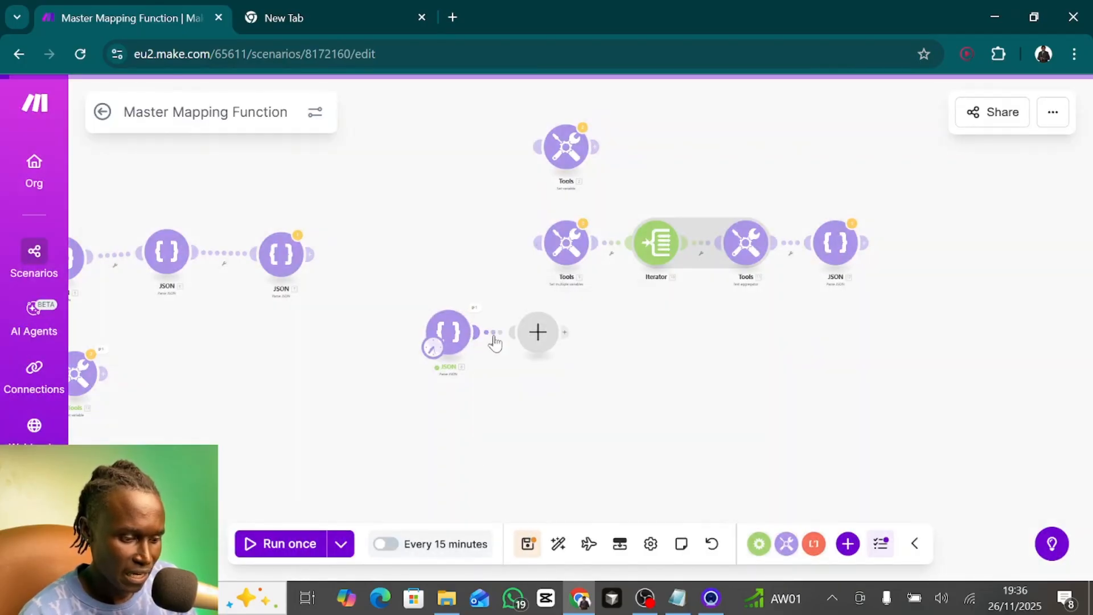
- Add a Set multiple variables module after Parse JSON module 8, searching for it with "set mul"
left_click(538, 332)
left_click(612, 528)
type("s")
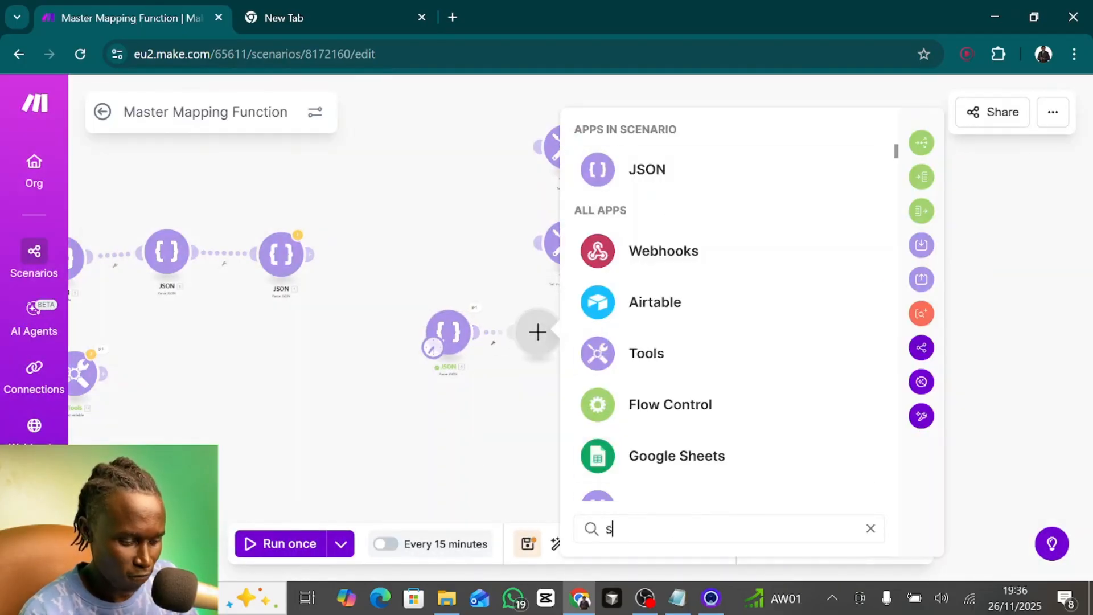
type("et mul")
left_click(659, 209)
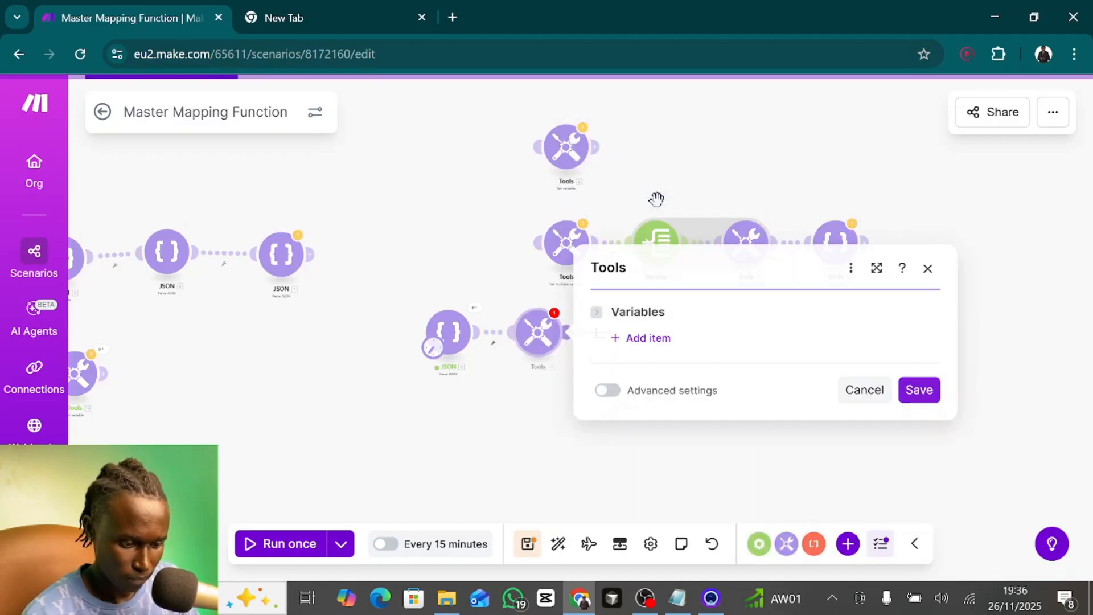
- Add the first variable item in the new Set multiple variables module and call it name
left_click(633, 338)
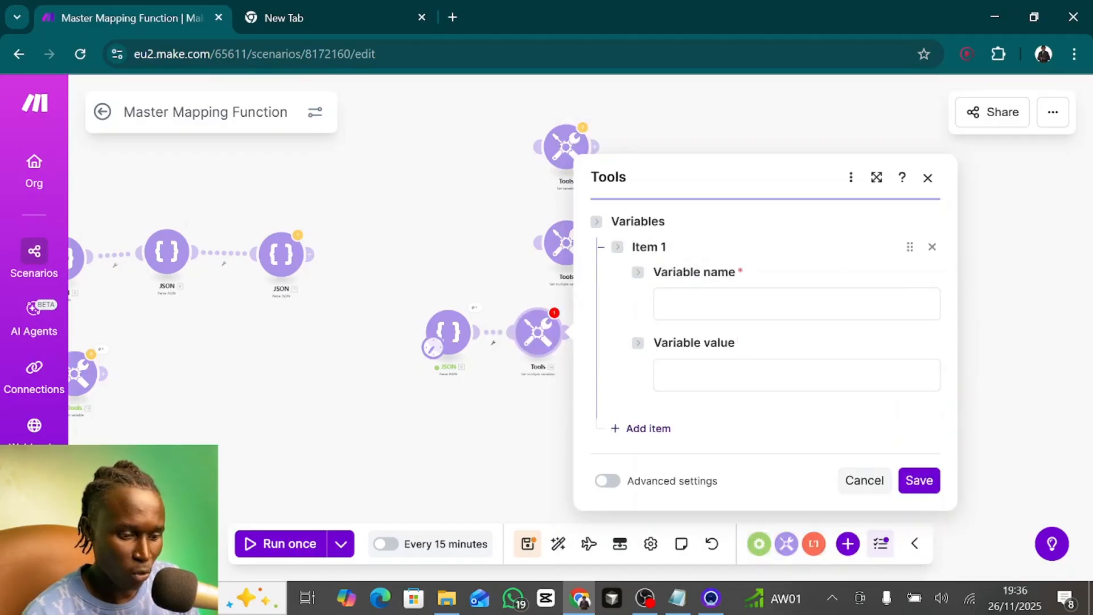
left_click(797, 304)
type("name")
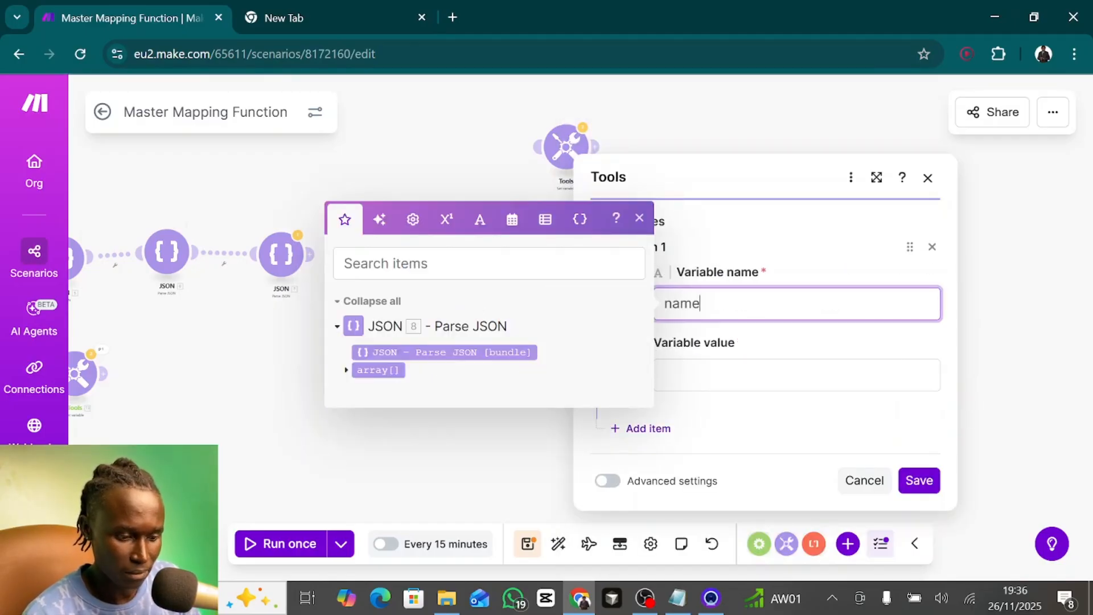
key("Tab")
- Start the name variable's value with a map function over array[] from JSON module 8, using name as the key
left_click(345, 440)
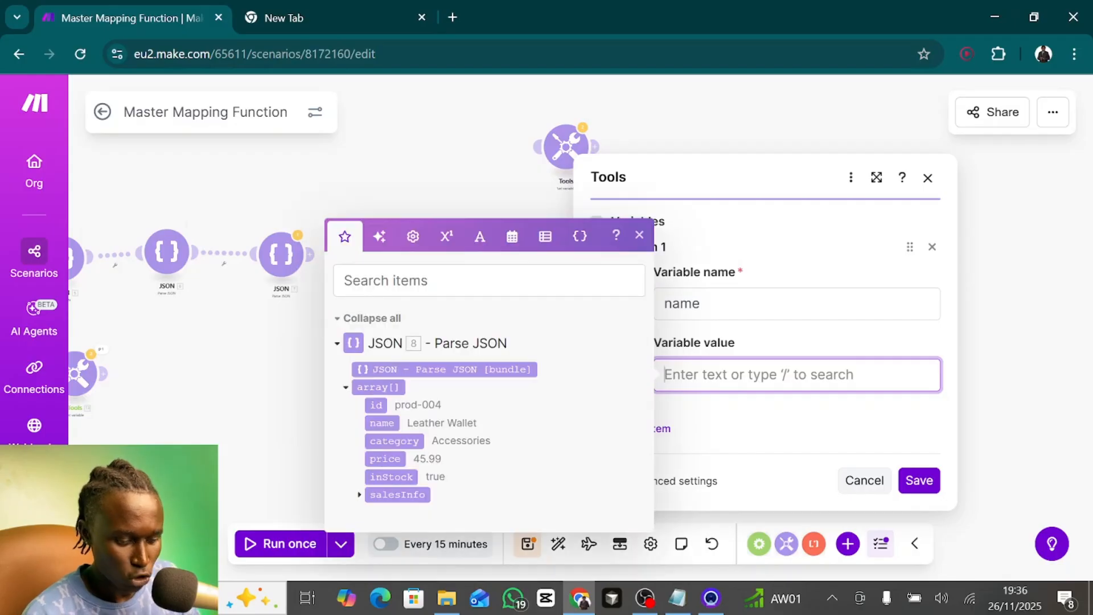
type("map(")
left_click(384, 388)
type(";")
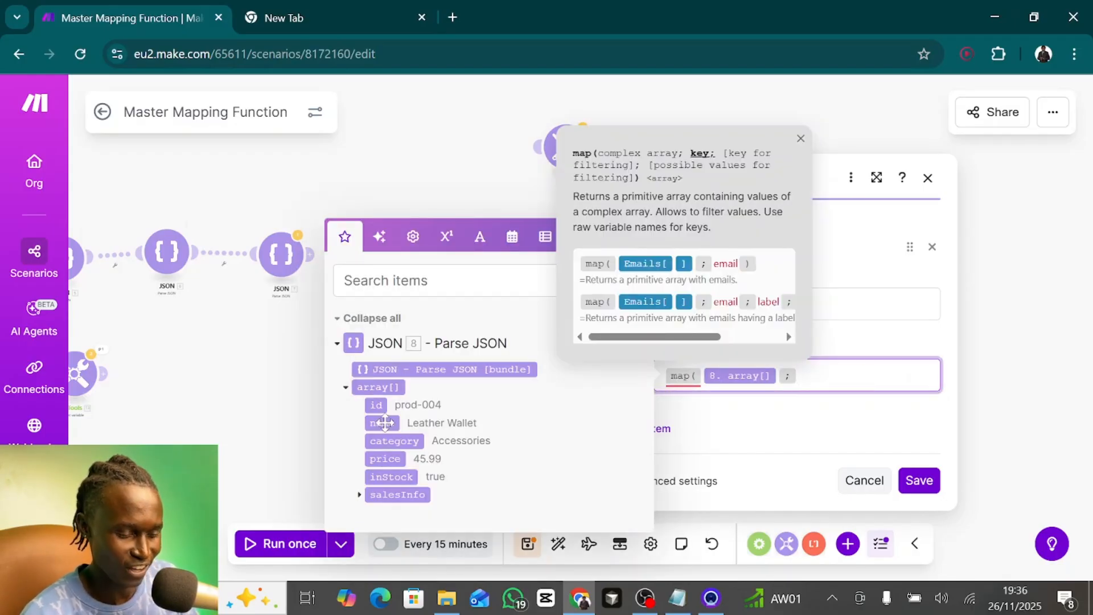
type("name;")
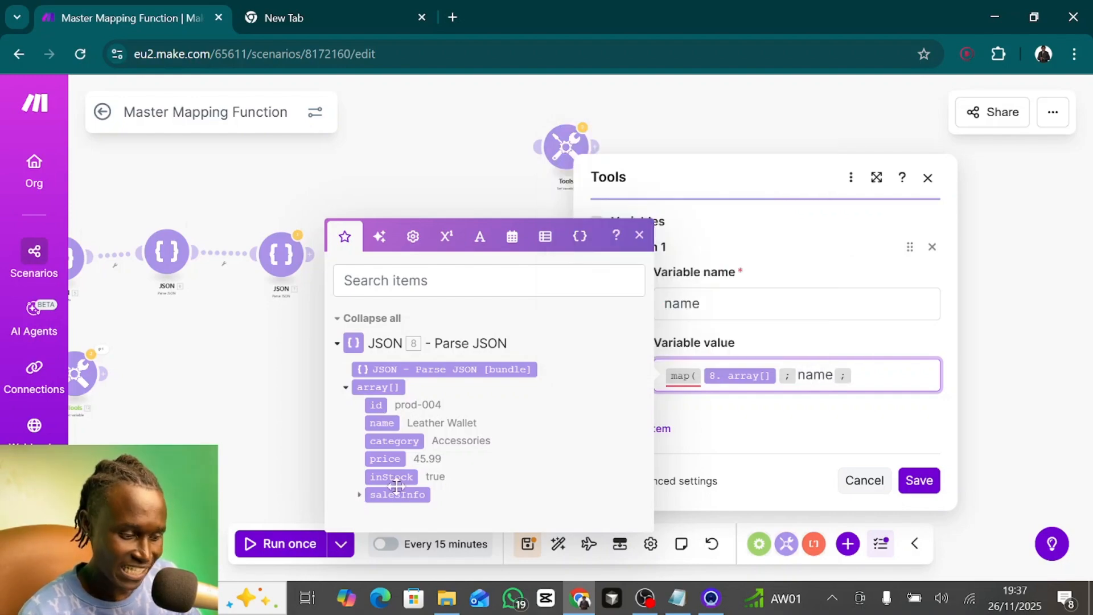
type("salesInfo.")
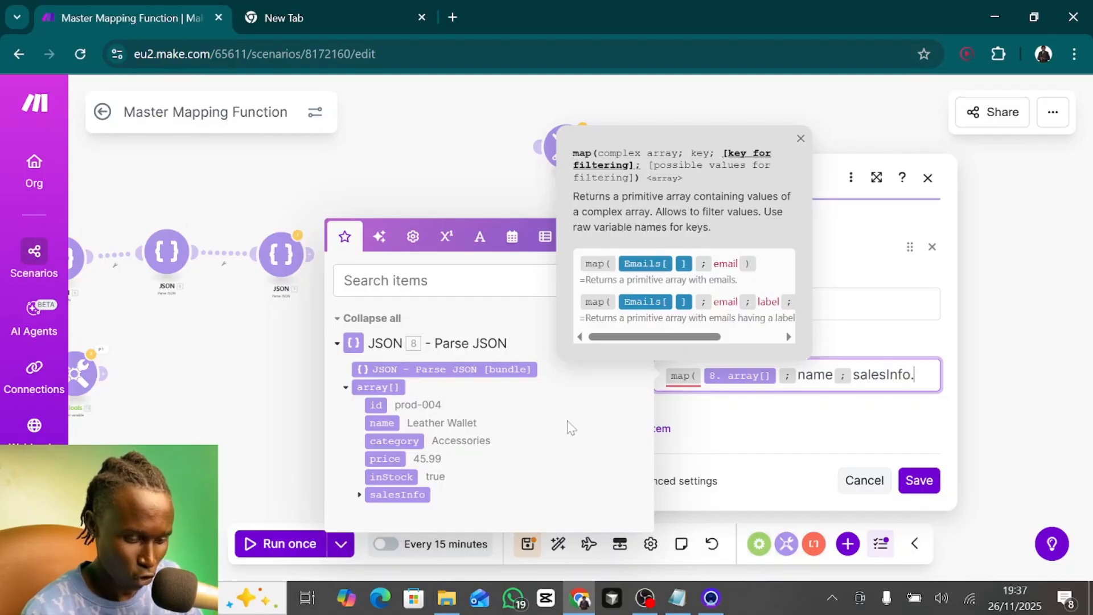
- Complete the name variable's map with filter key salesInfo.soldInLastMonth and filter value false
left_click(359, 494)
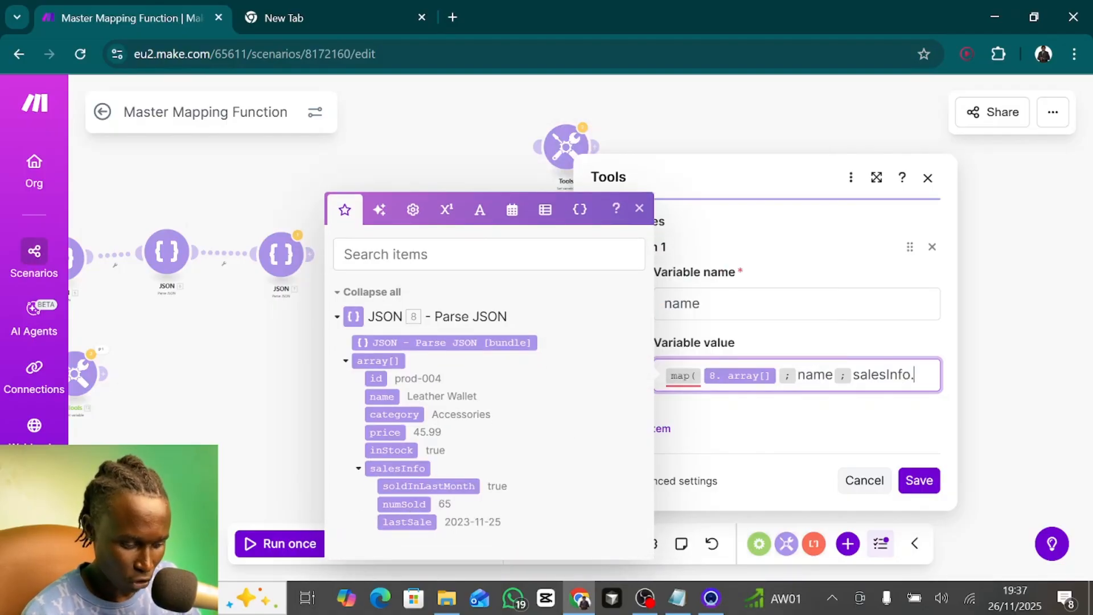
type("soldInLas")
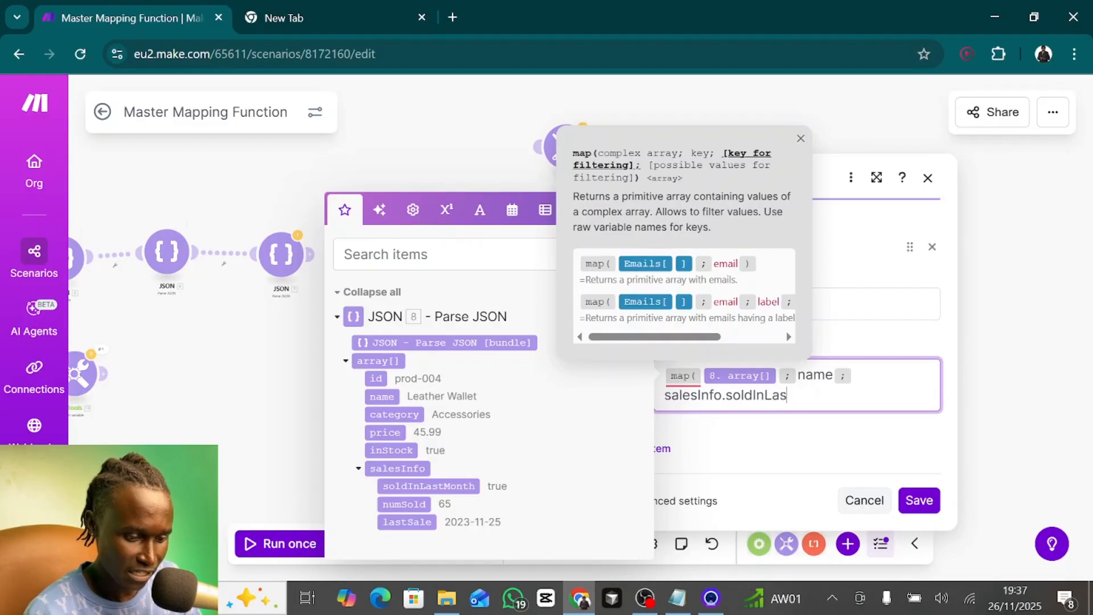
type("tMonth;fa")
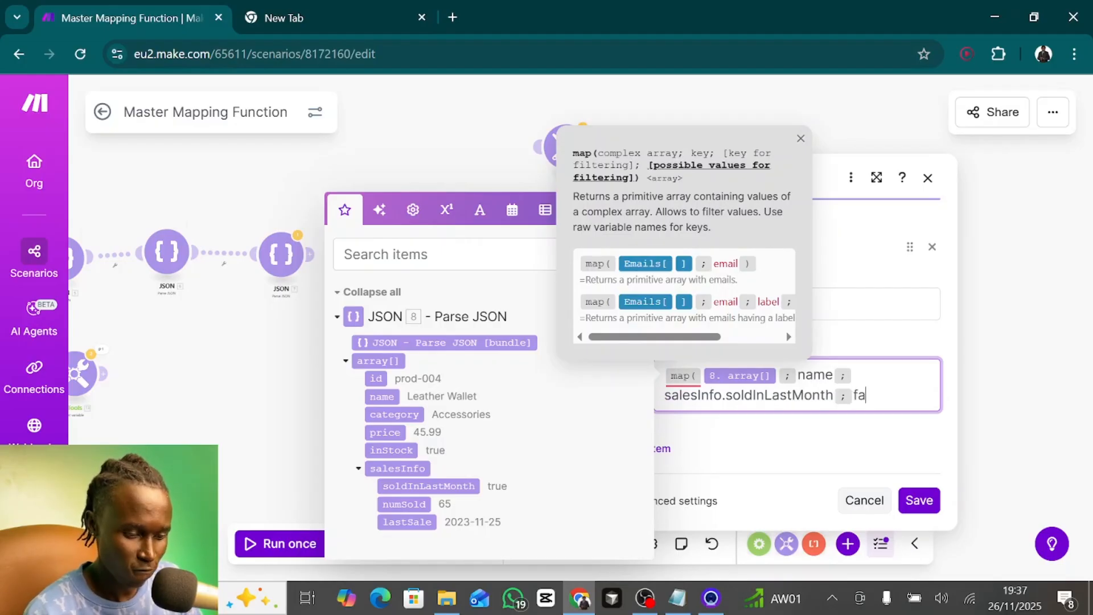
type("lse)")
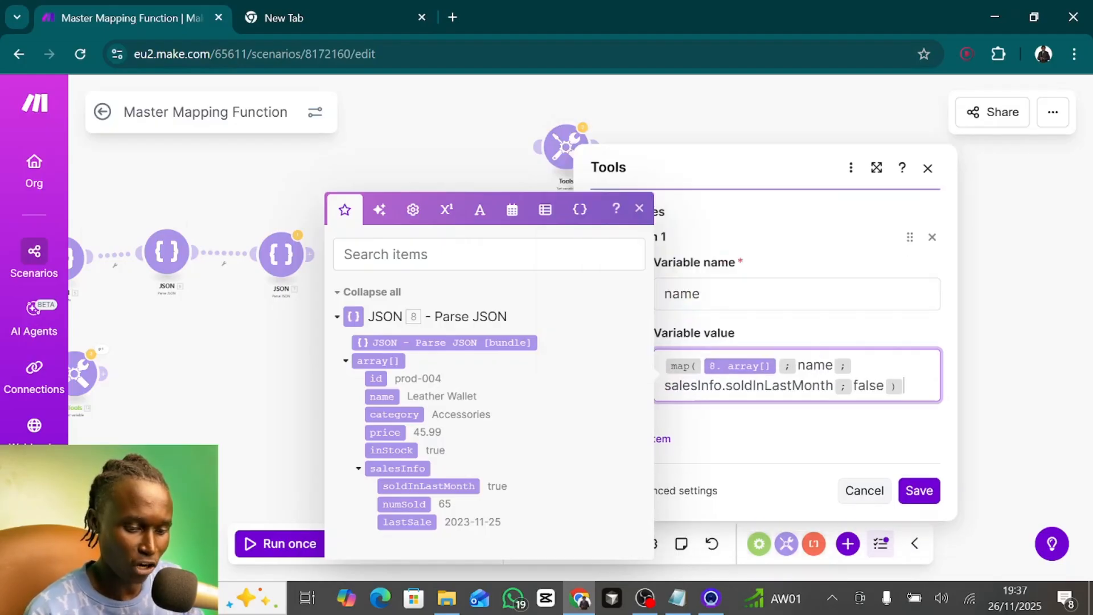
left_click(764, 430)
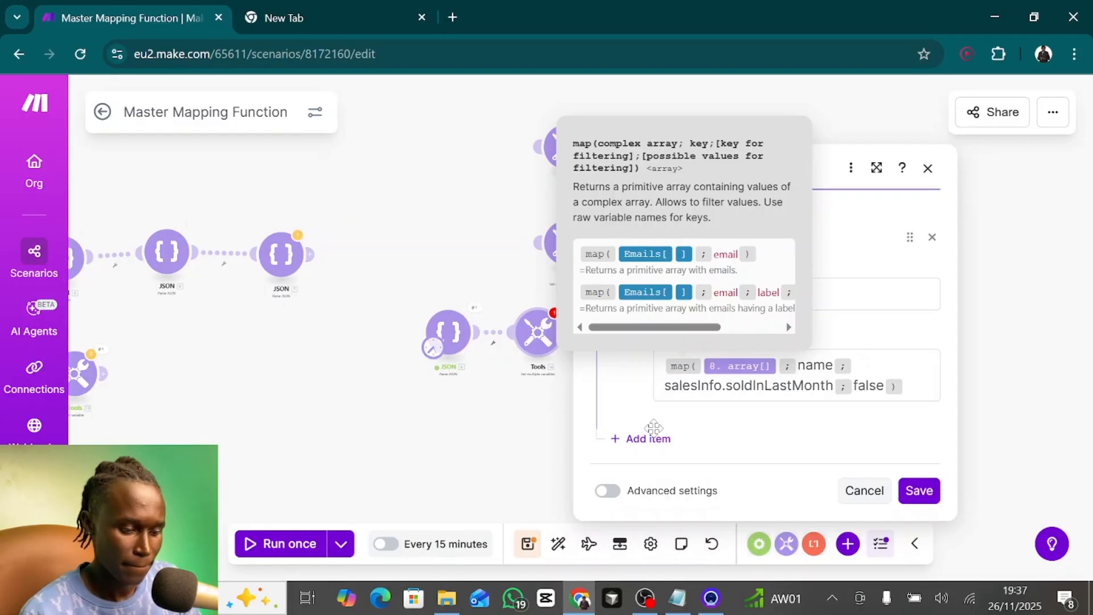
- Add a second variable item called price and paste the name variable's map formula as its value
left_click(642, 442)
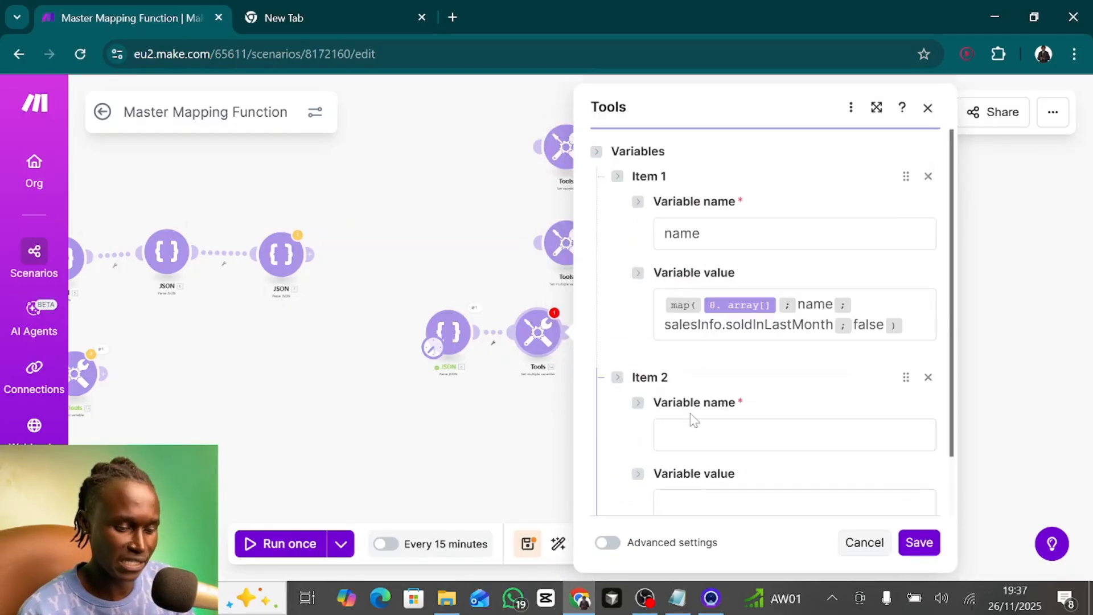
left_click(718, 434)
type("price")
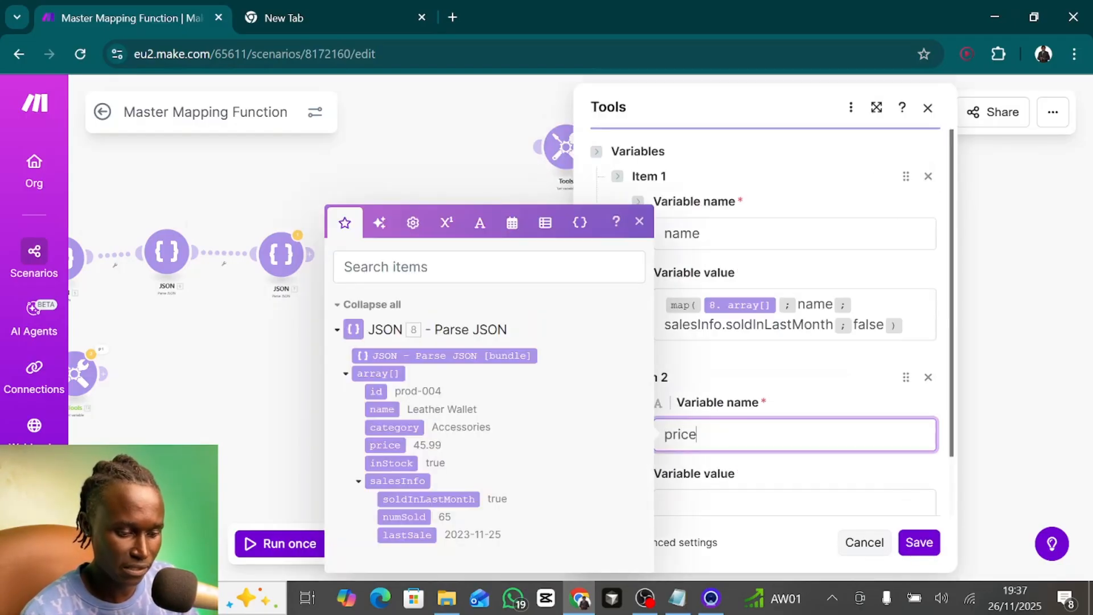
left_click_drag(915, 326, 572, 305)
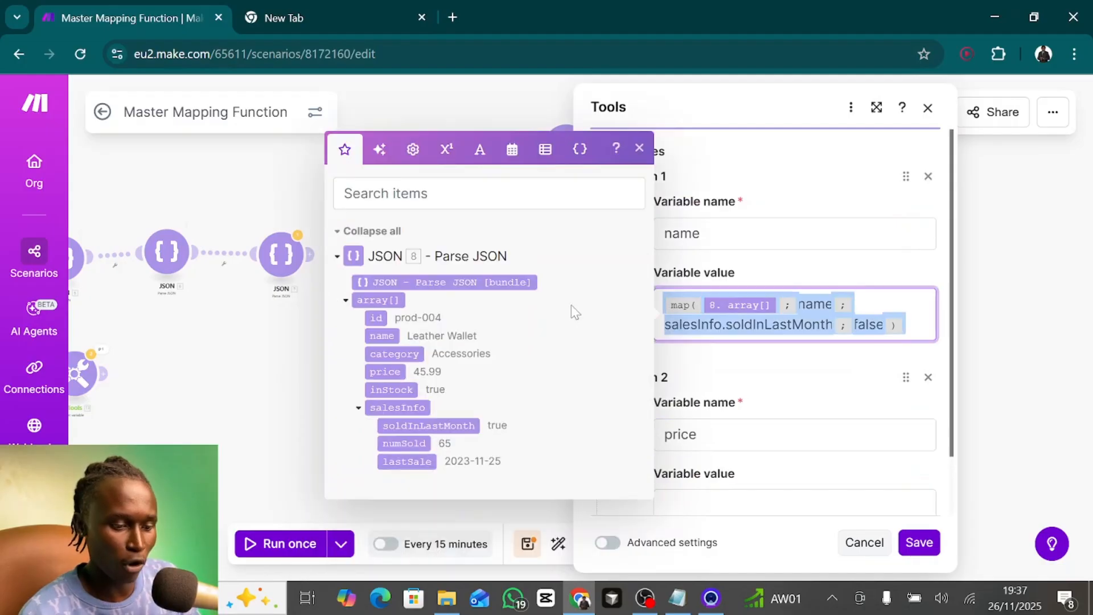
key("ctrl+c")
left_click(746, 501)
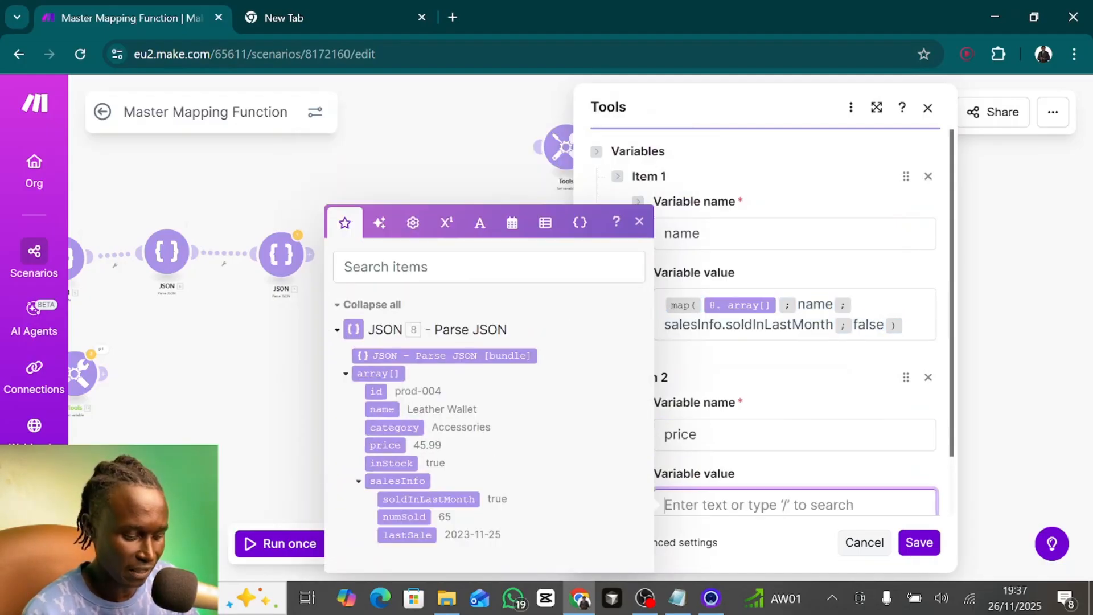
key("ctrl+v")
- Change the key in the price variable's map to price and save the Set multiple variables module
scroll(740, 433, "down", 2)
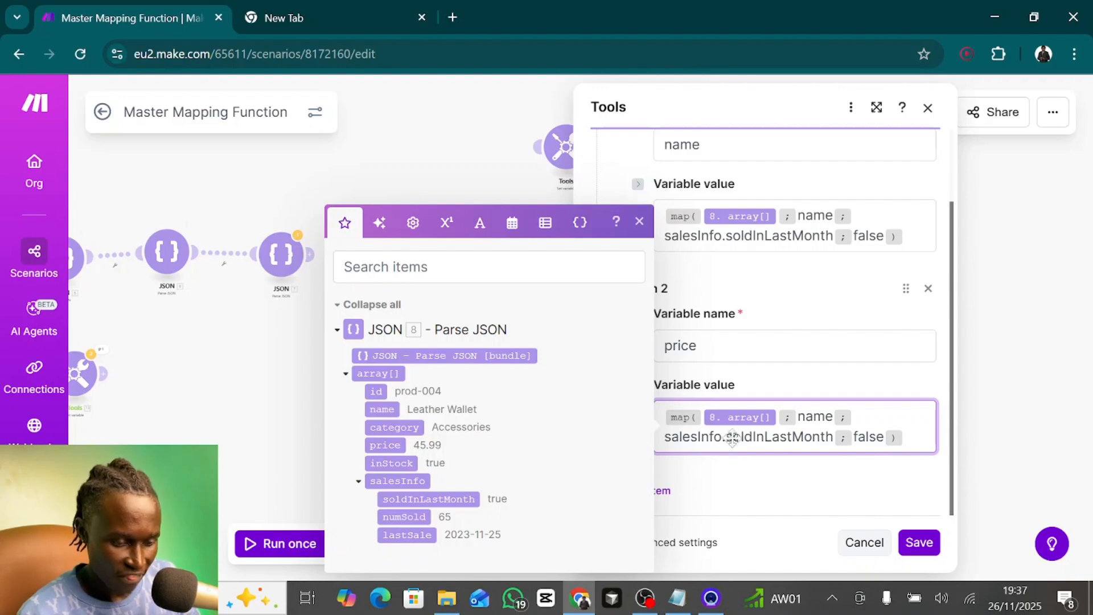
double_click(815, 416)
type("price")
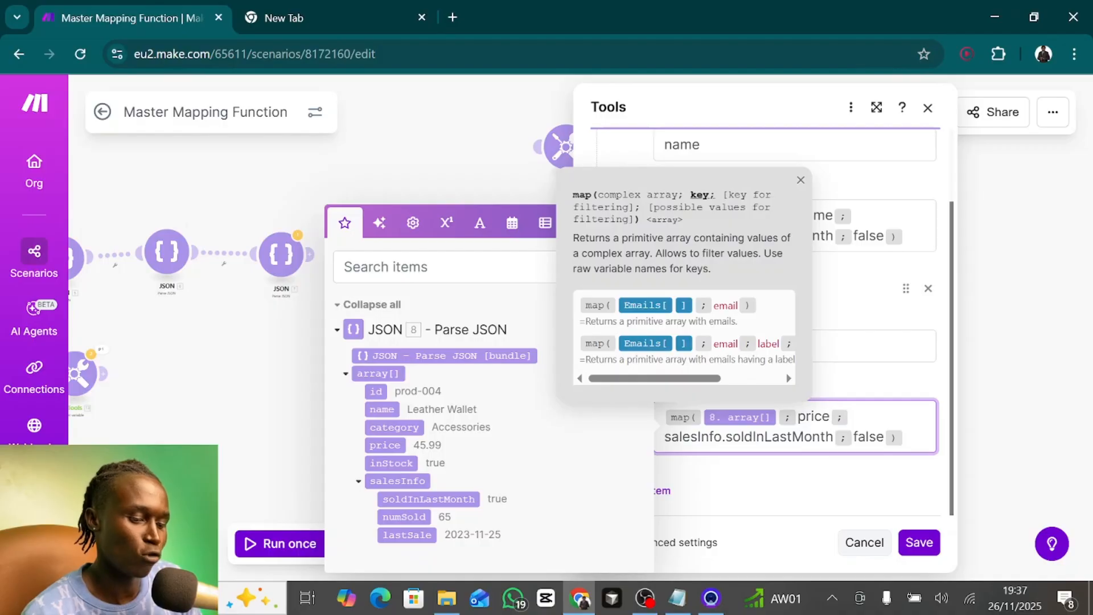
left_click(786, 465)
left_click(919, 542)
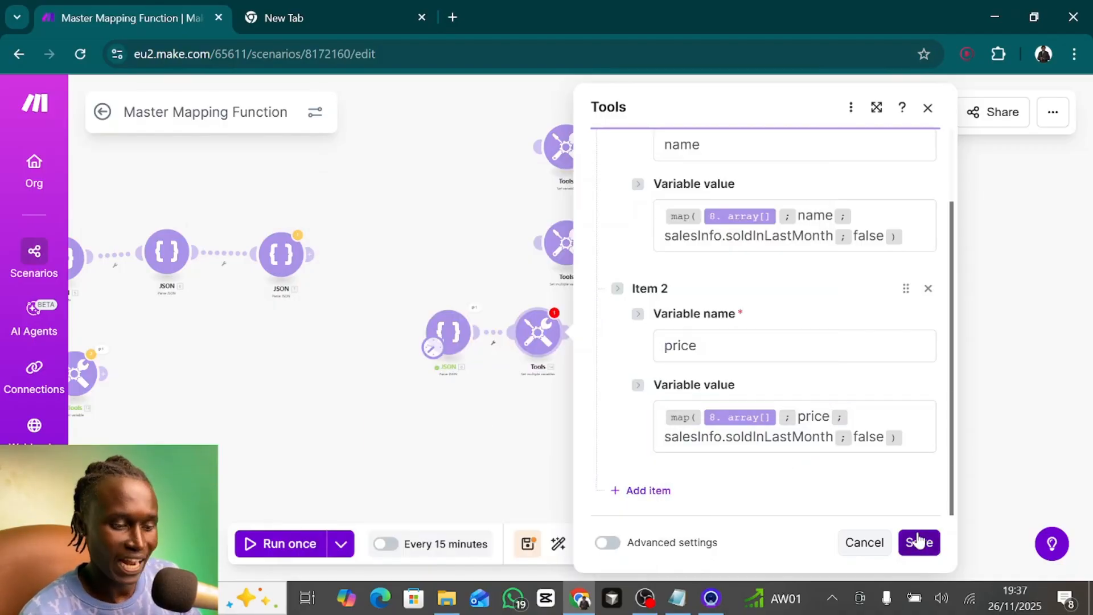
- Run the scenario once and inspect the name and price arrays in the Set multiple variables output
left_click(287, 541)
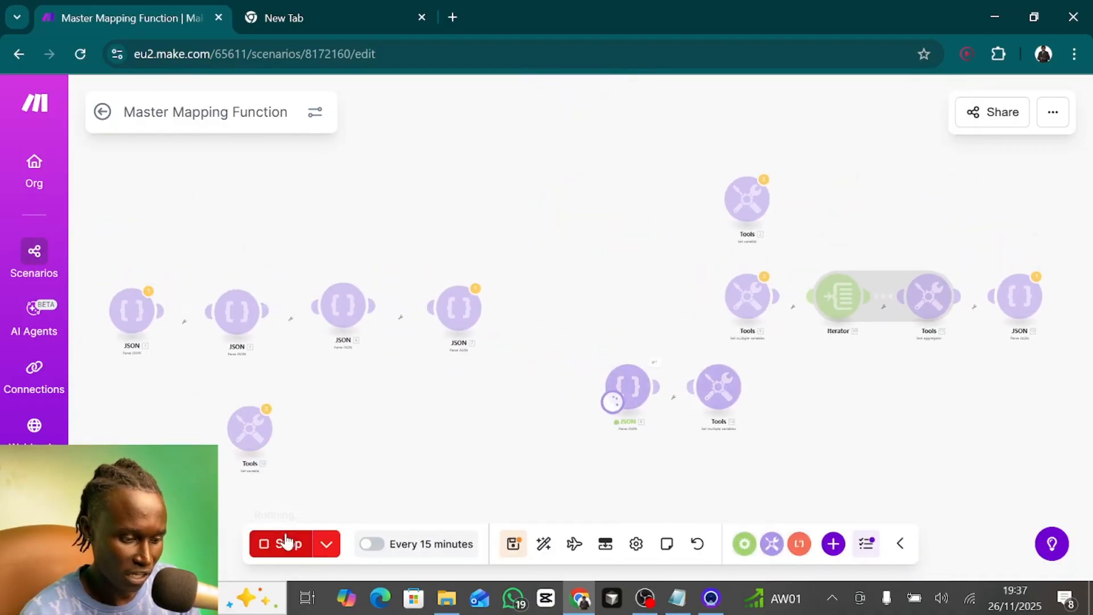
left_click(719, 347)
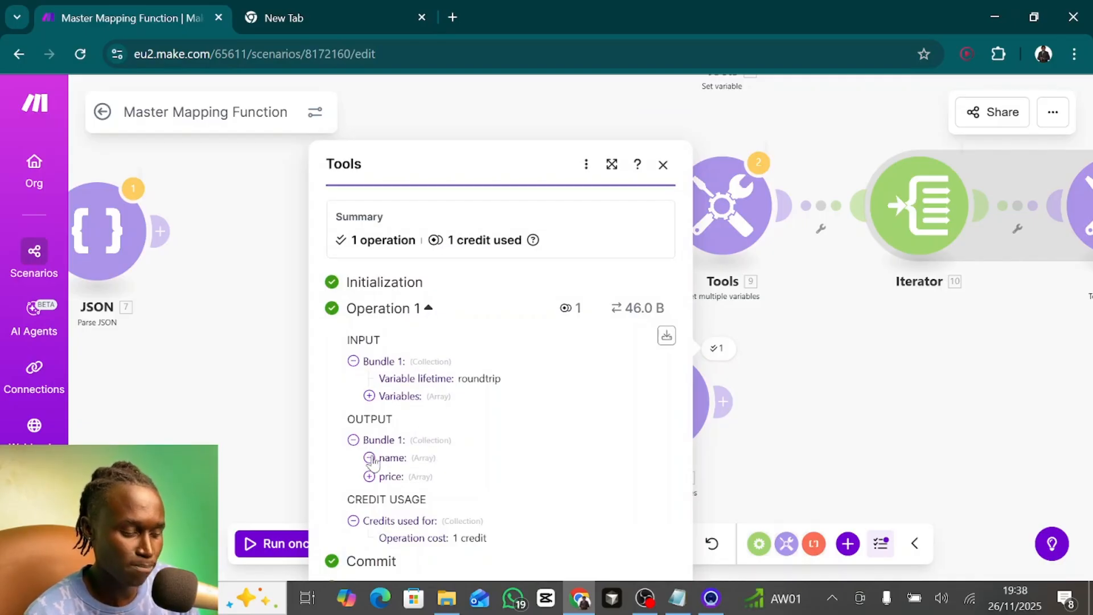
left_click(370, 459)
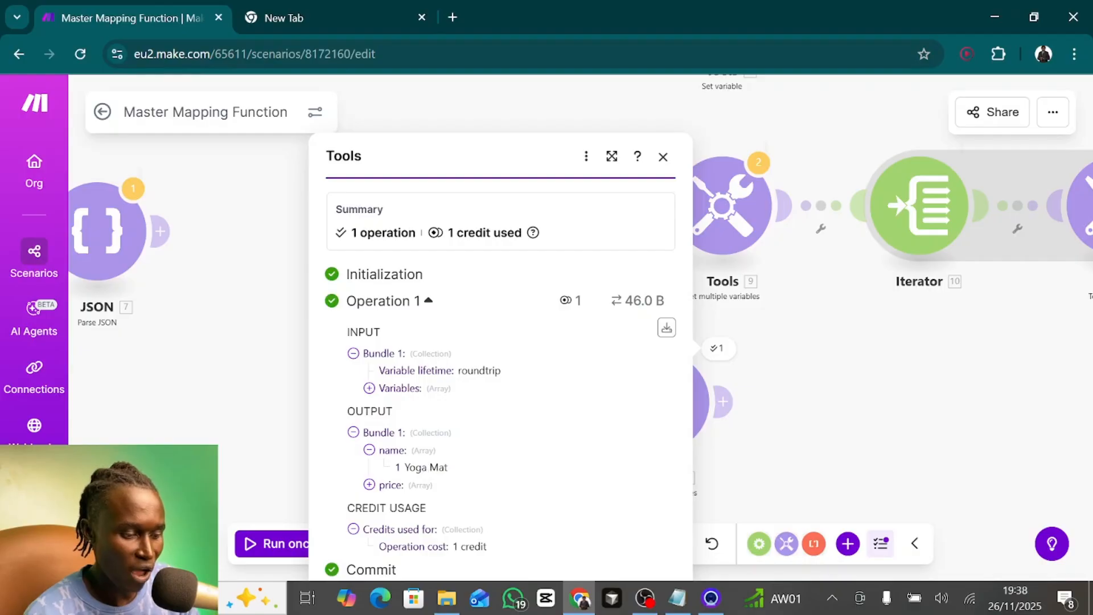
left_click(370, 485)
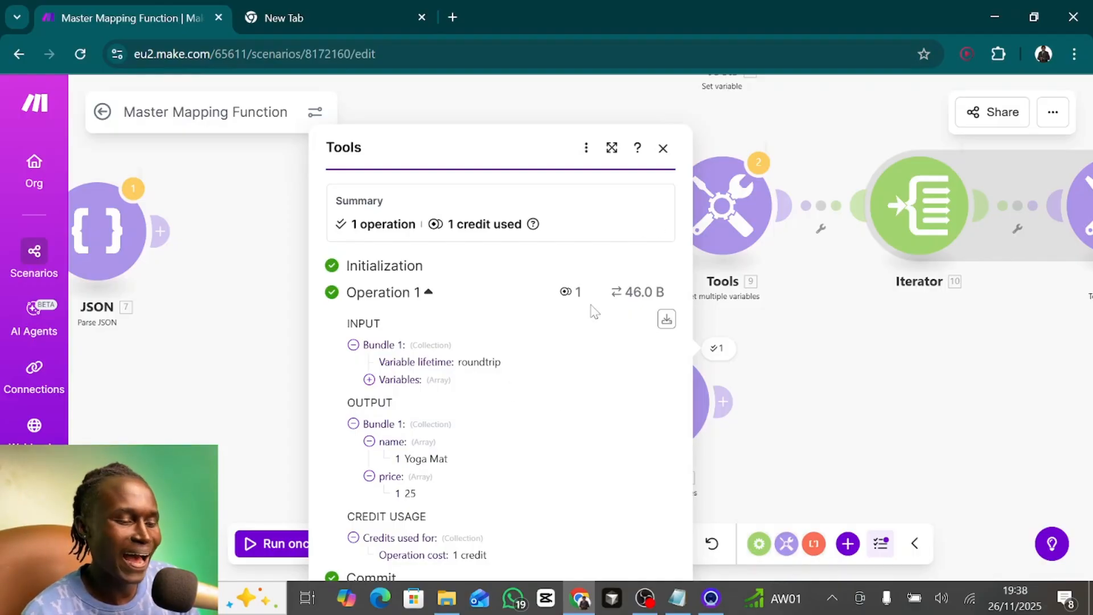
left_click(664, 148)
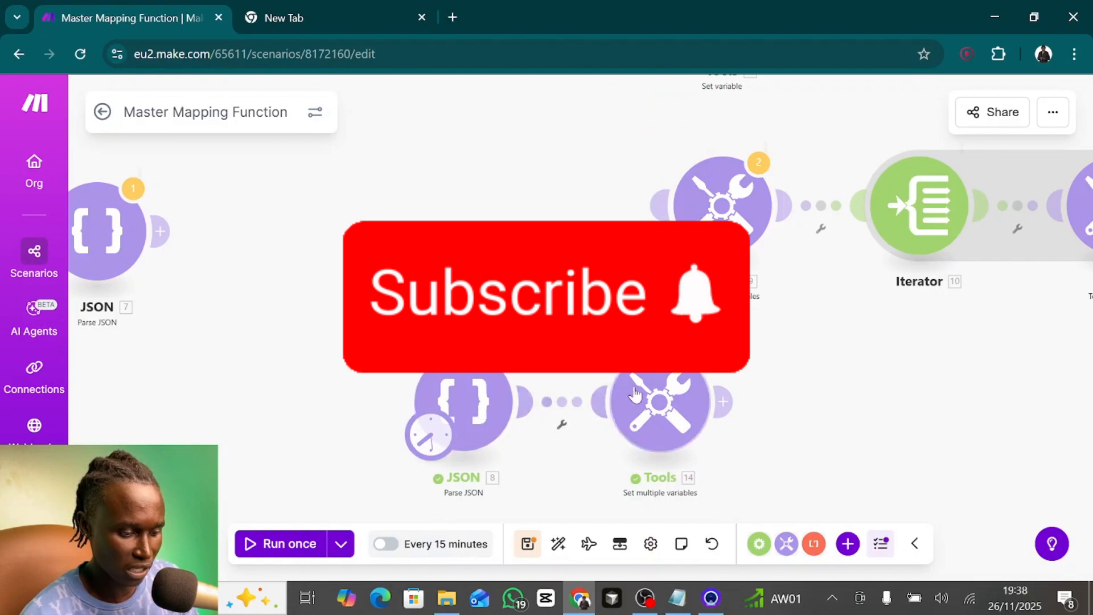
- Set the salesInfo.soldInLastMonth filter value to true in the name variable's map in Set multiple variables module 14
left_click(654, 403)
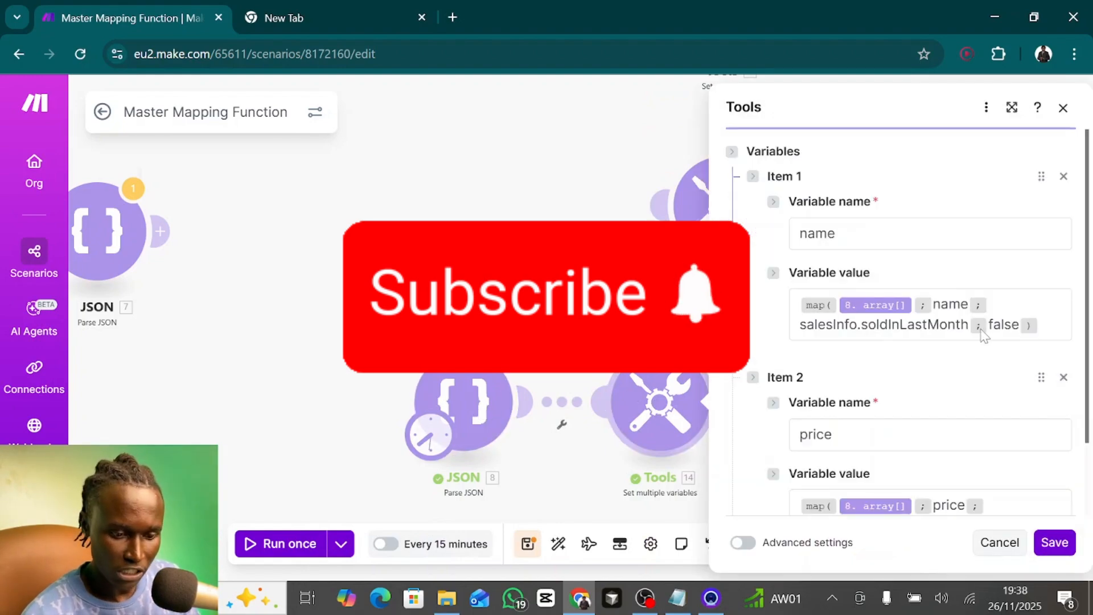
double_click(1004, 325)
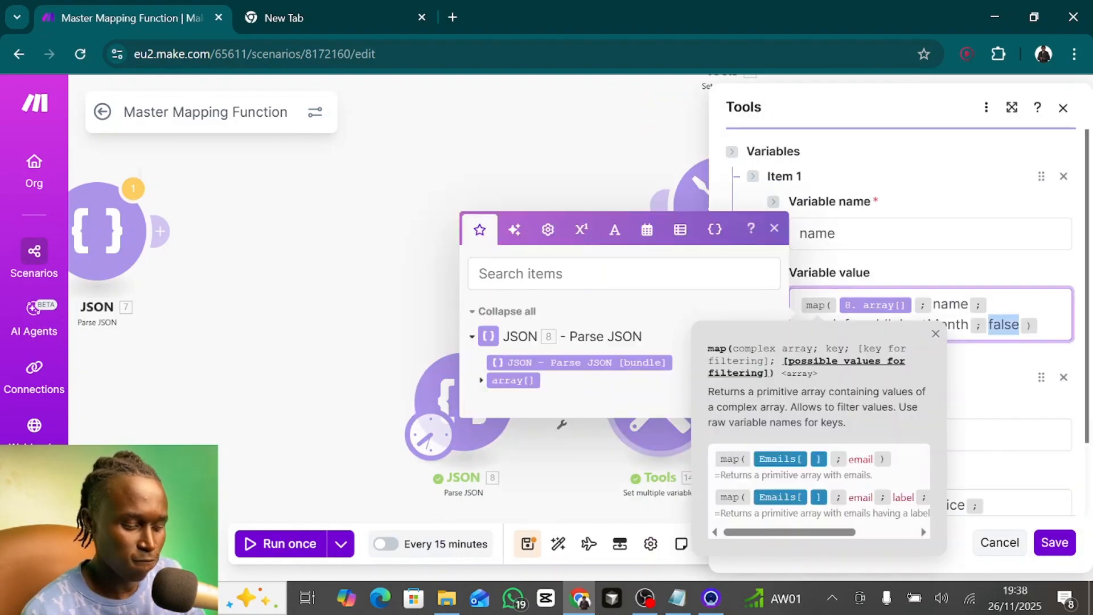
type("true")
left_click(998, 365)
- Set the salesInfo.soldInLastMonth filter value to true in the price variable's map and save the Set multiple variables module
double_click(950, 506)
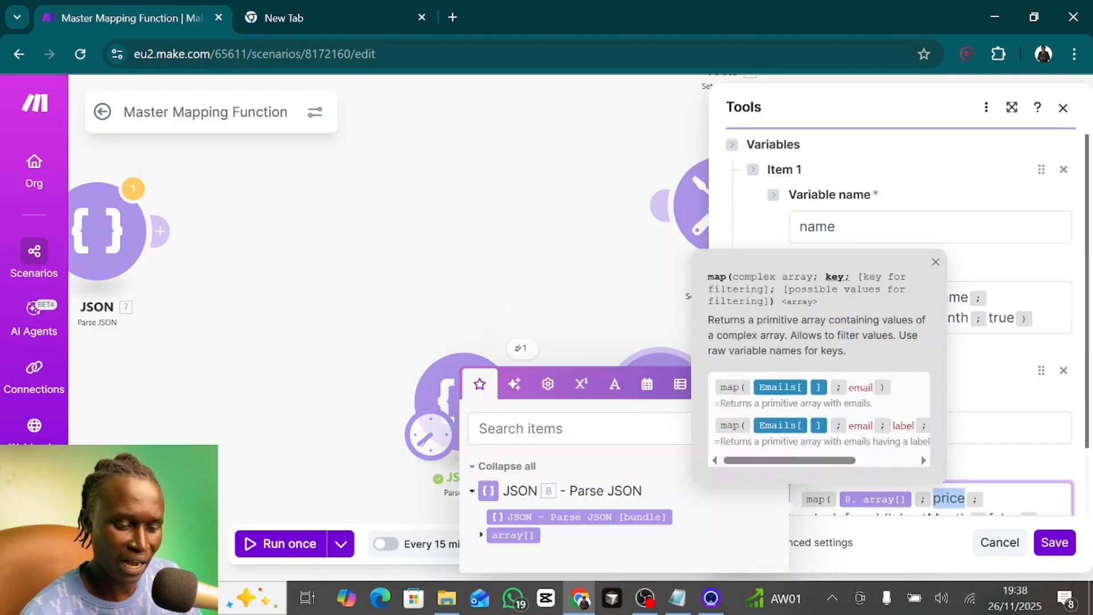
left_click_drag(949, 504, 954, 515)
double_click(1004, 478)
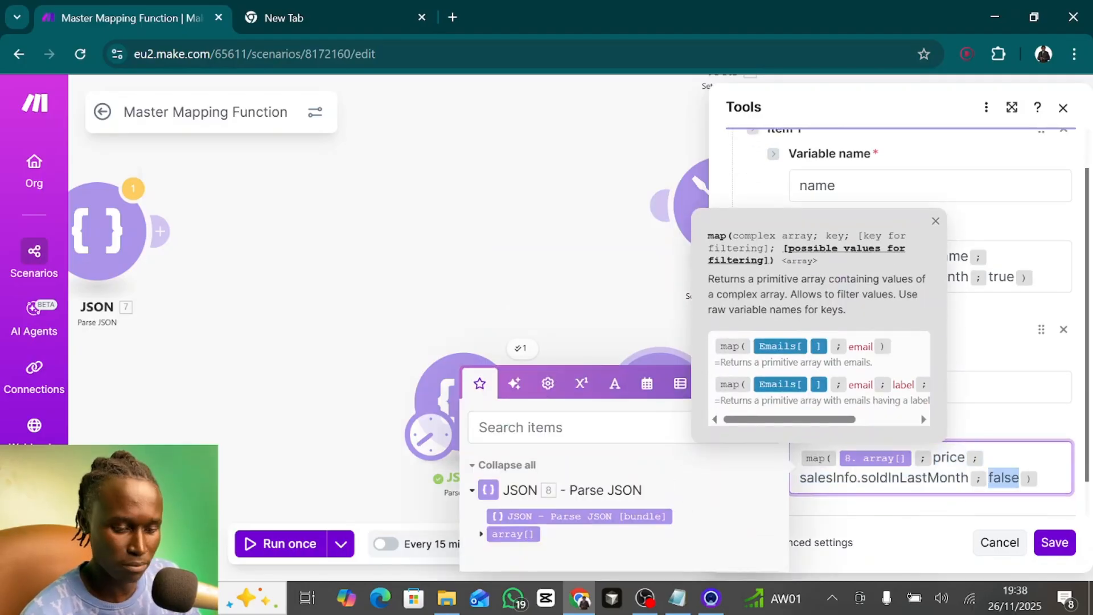
type("true")
left_click(1054, 542)
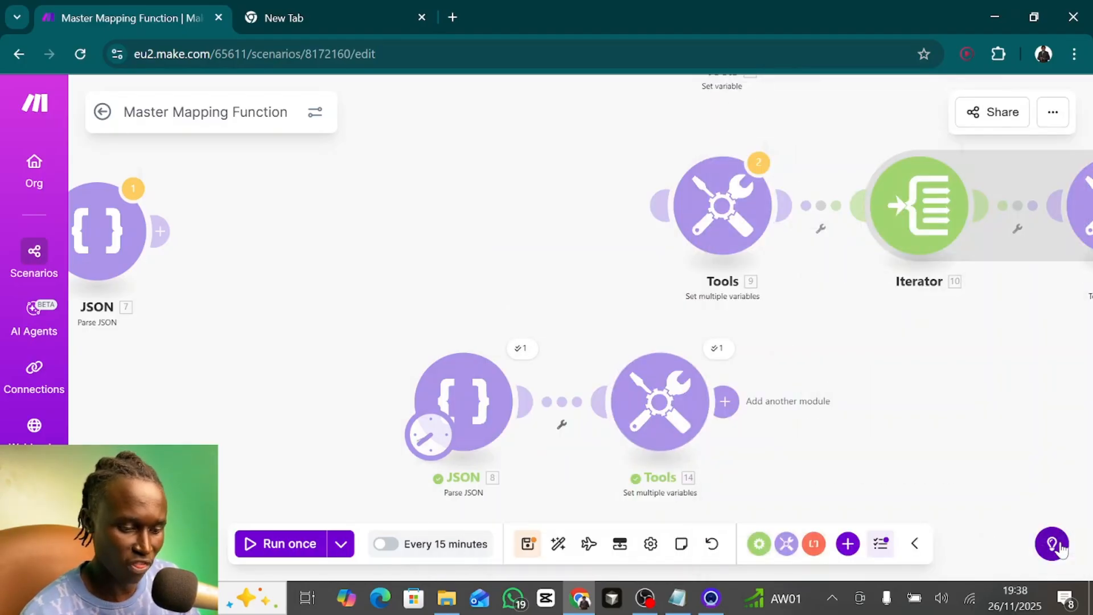
- Run the scenario once and expand the name and price arrays in the Set multiple variables output
left_click(289, 543)
left_click(749, 365)
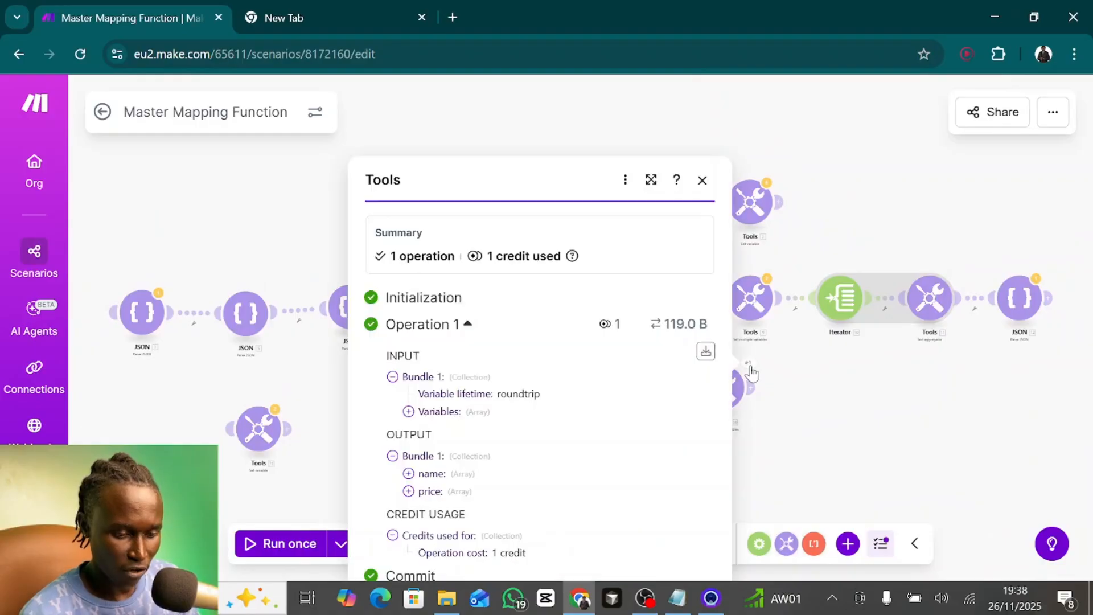
left_click(409, 475)
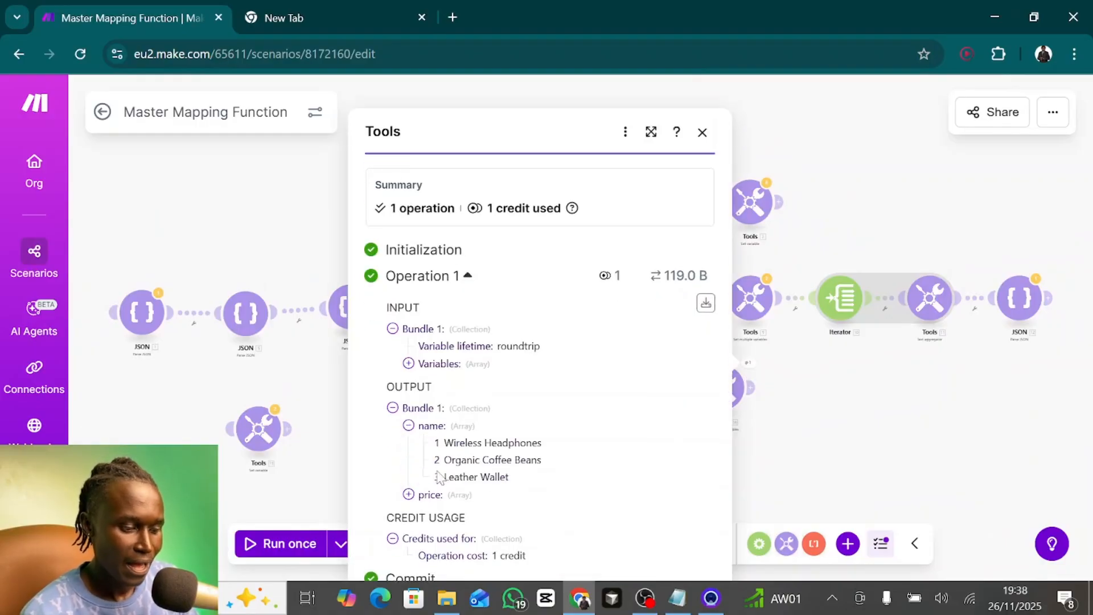
left_click(408, 495)
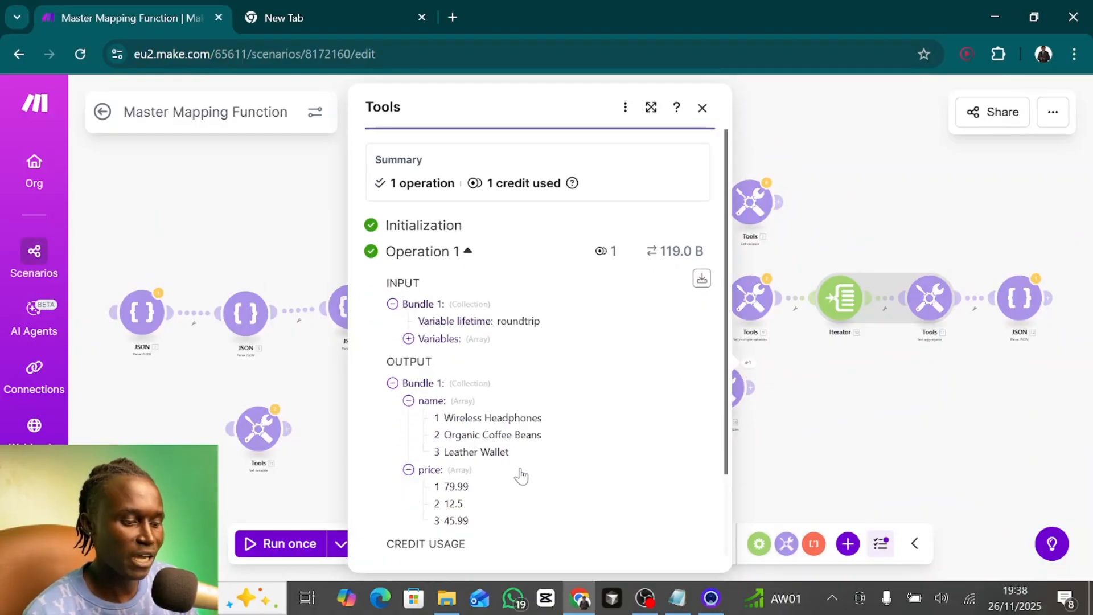
- Compare each product in the name array with the value at the same position in the price array, then close the output
left_click_drag(445, 418, 575, 424)
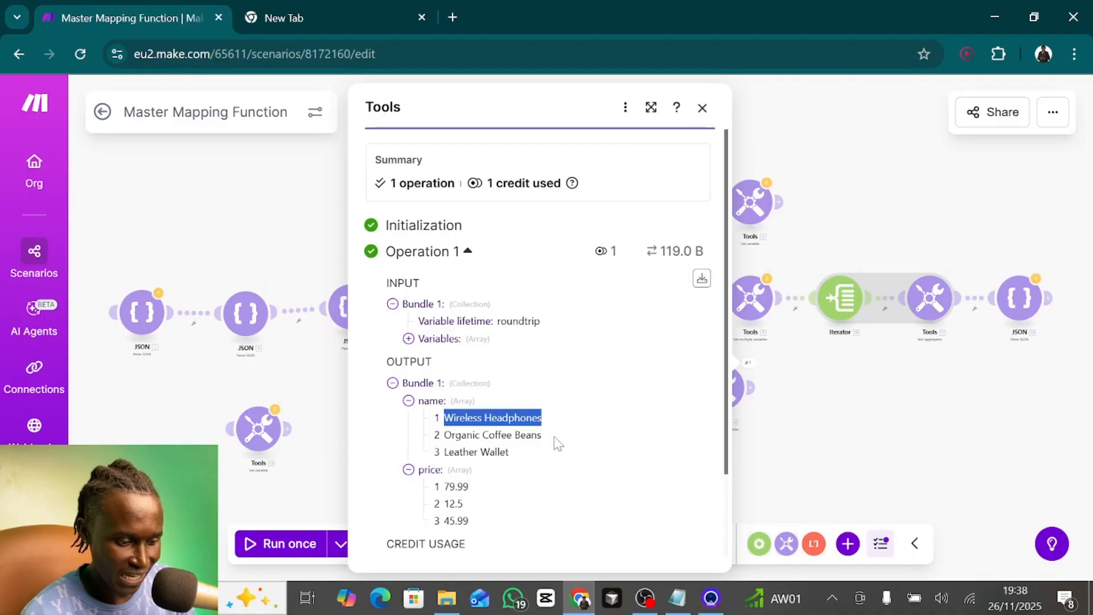
left_click(480, 490)
double_click(455, 487)
left_click_drag(444, 435, 548, 442)
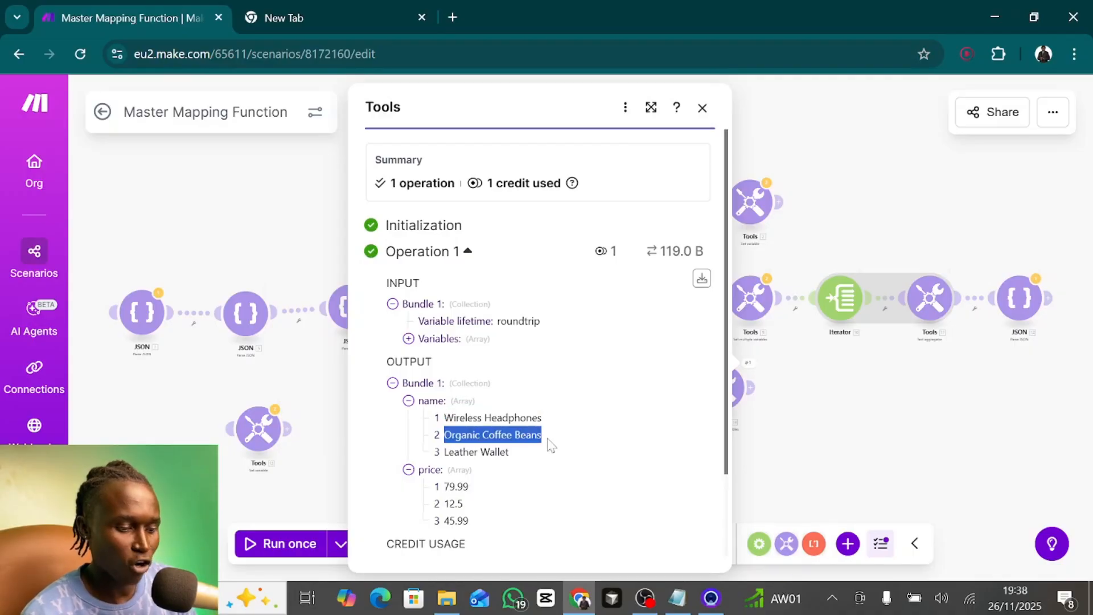
left_click_drag(466, 506, 441, 509)
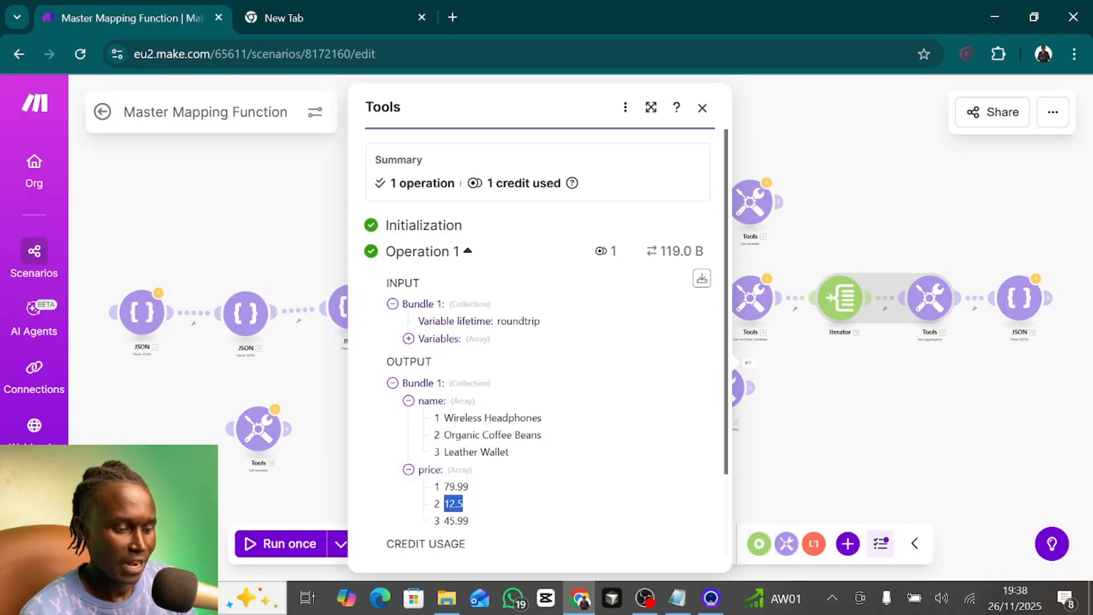
left_click_drag(444, 451, 513, 456)
left_click_drag(483, 522, 446, 526)
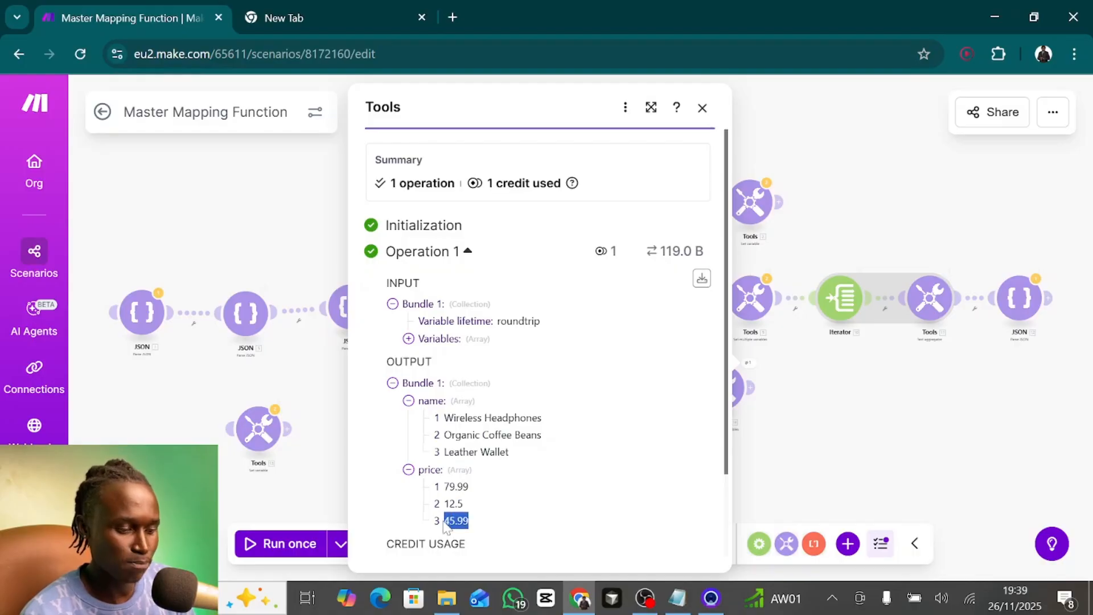
left_click(446, 526)
scroll(447, 443, "down", 1)
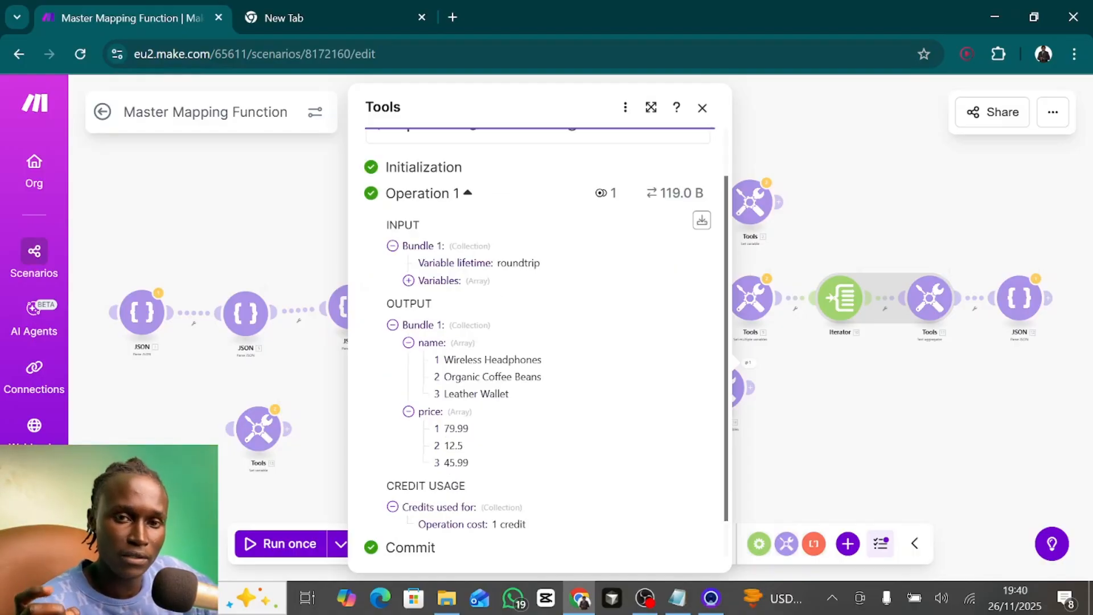
left_click_drag(444, 359, 548, 367)
left_click(548, 367)
left_click_drag(469, 428, 441, 429)
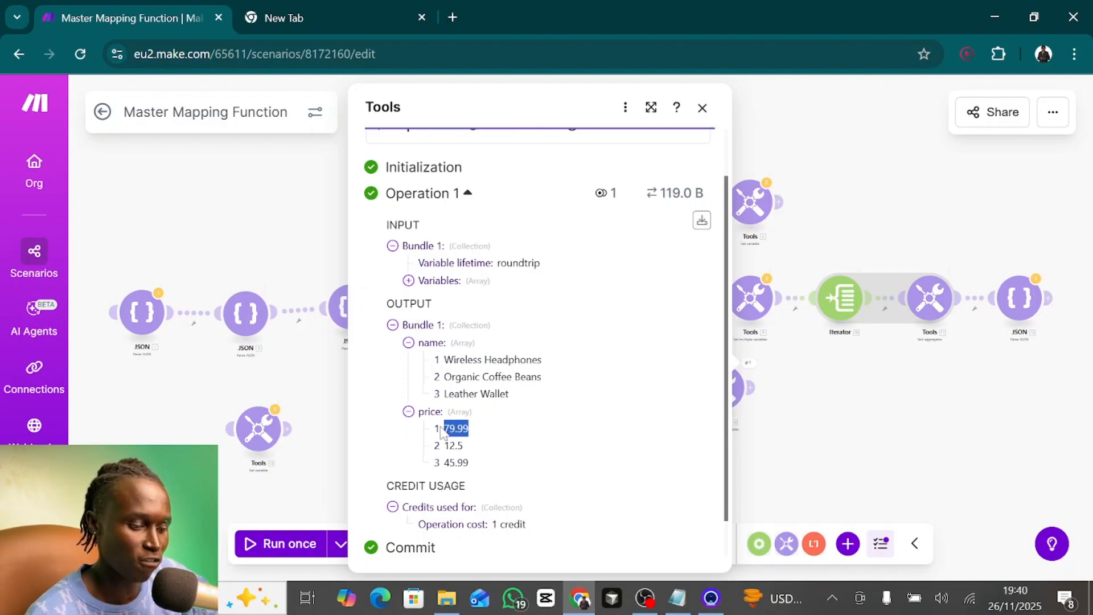
left_click_drag(443, 376, 549, 386)
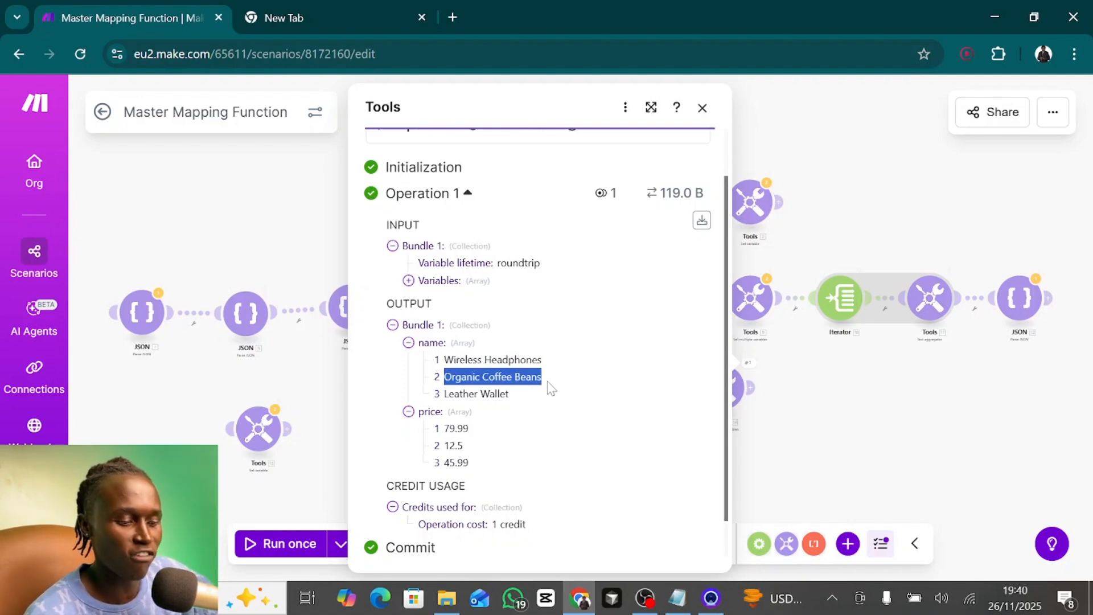
left_click(464, 453)
left_click_drag(463, 450, 444, 446)
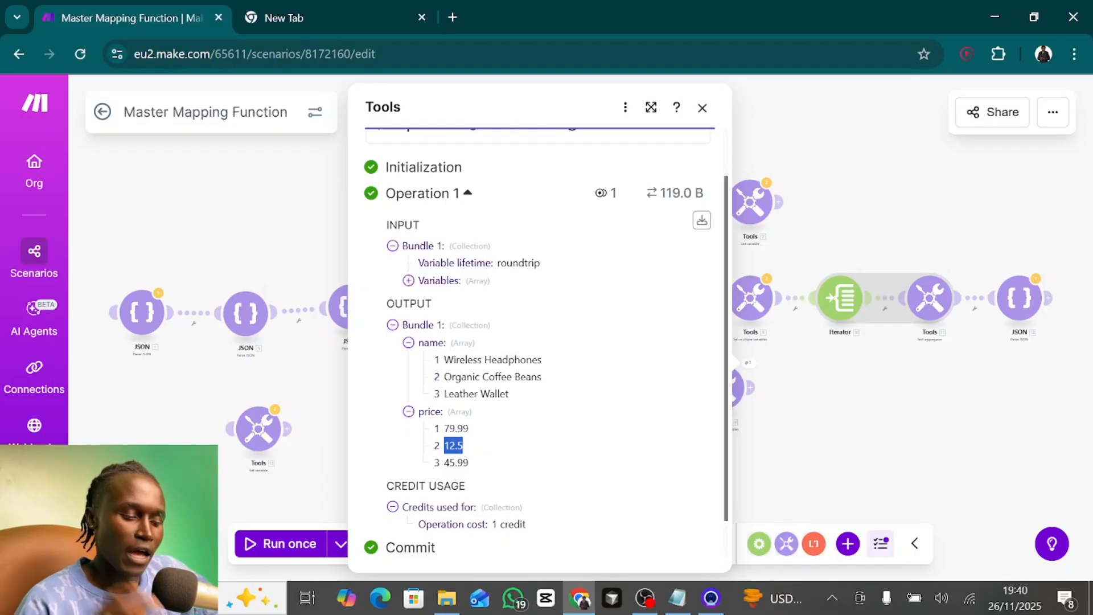
left_click_drag(445, 393, 525, 397)
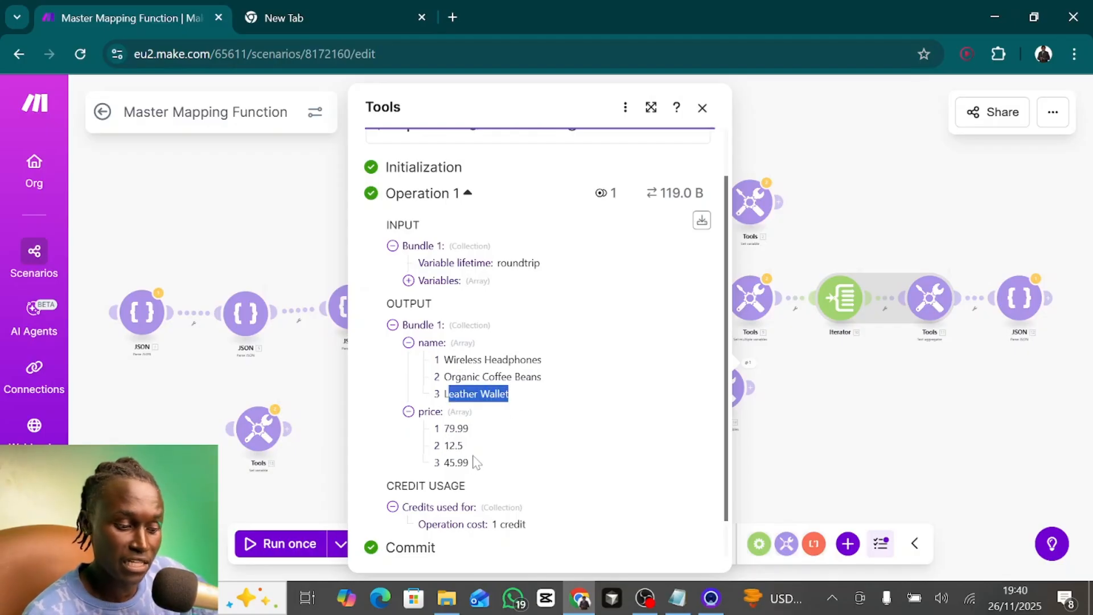
left_click(476, 466)
left_click_drag(473, 461, 444, 462)
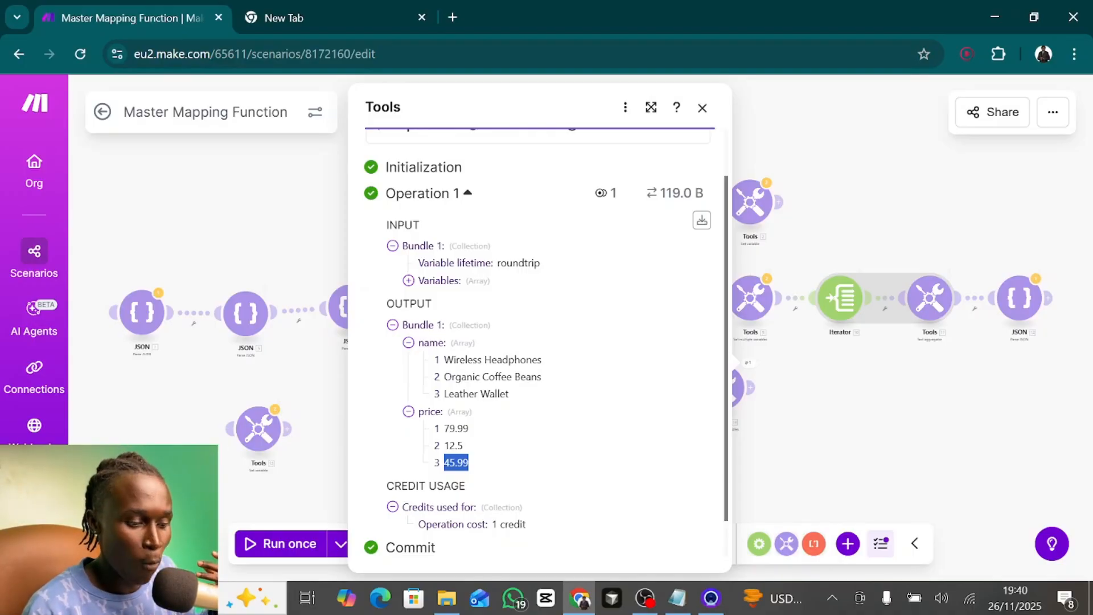
left_click_drag(453, 359, 563, 361)
left_click_drag(469, 428, 441, 431)
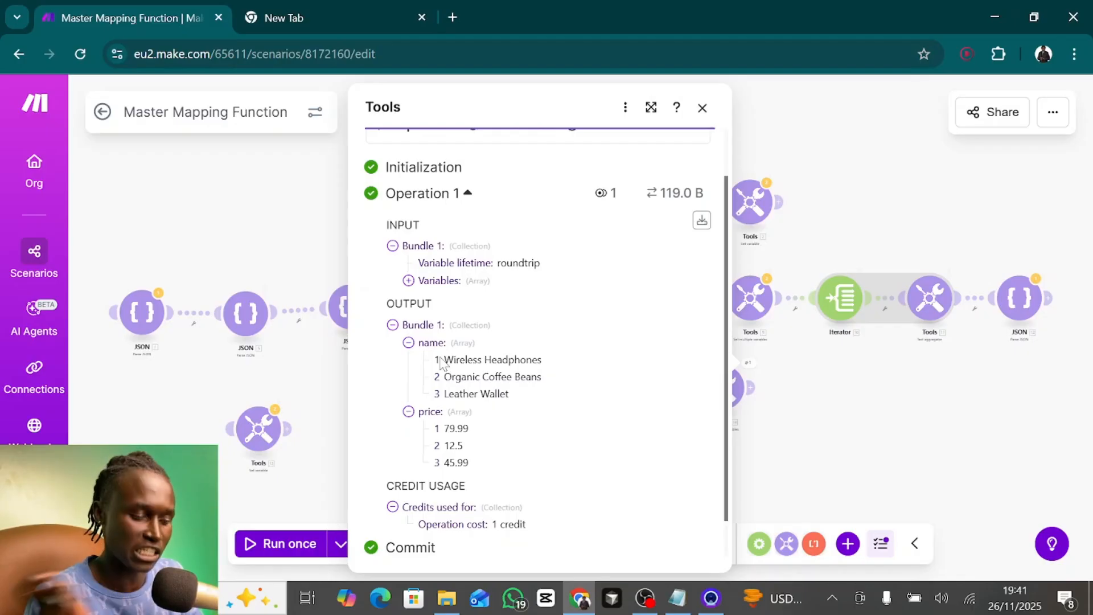
left_click(702, 108)
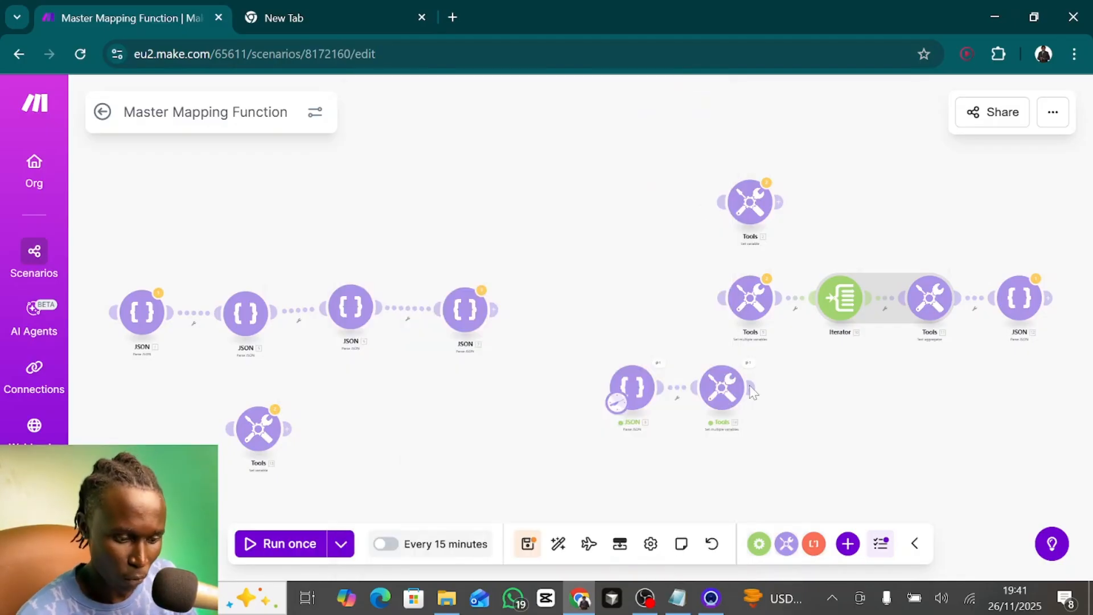
- Add an Iterator after Set multiple variables module 14 with name[] as its array and save it
left_click(754, 388)
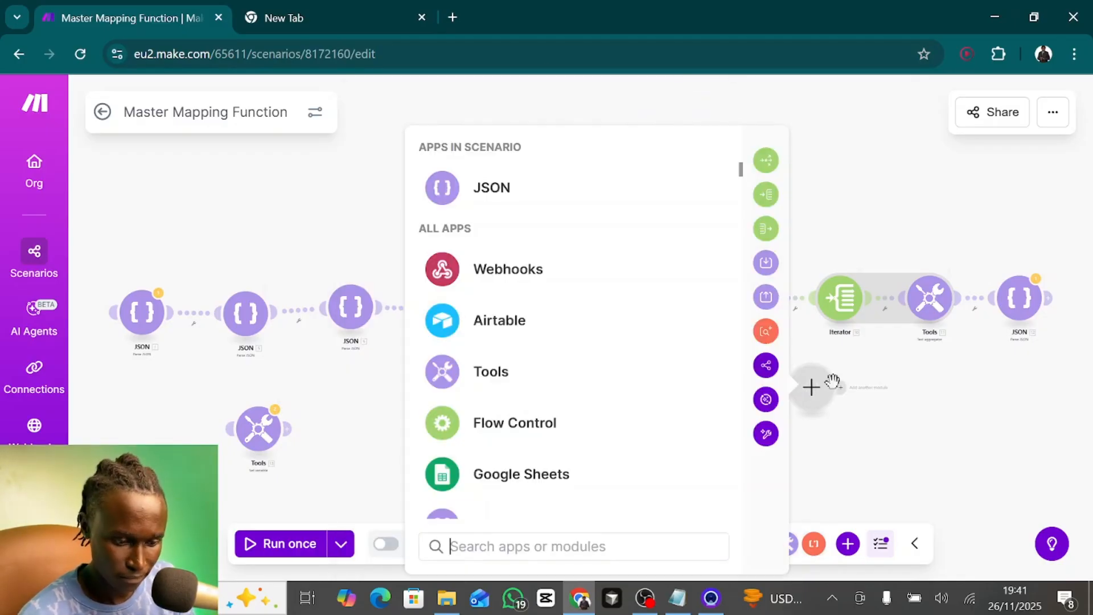
left_click(766, 194)
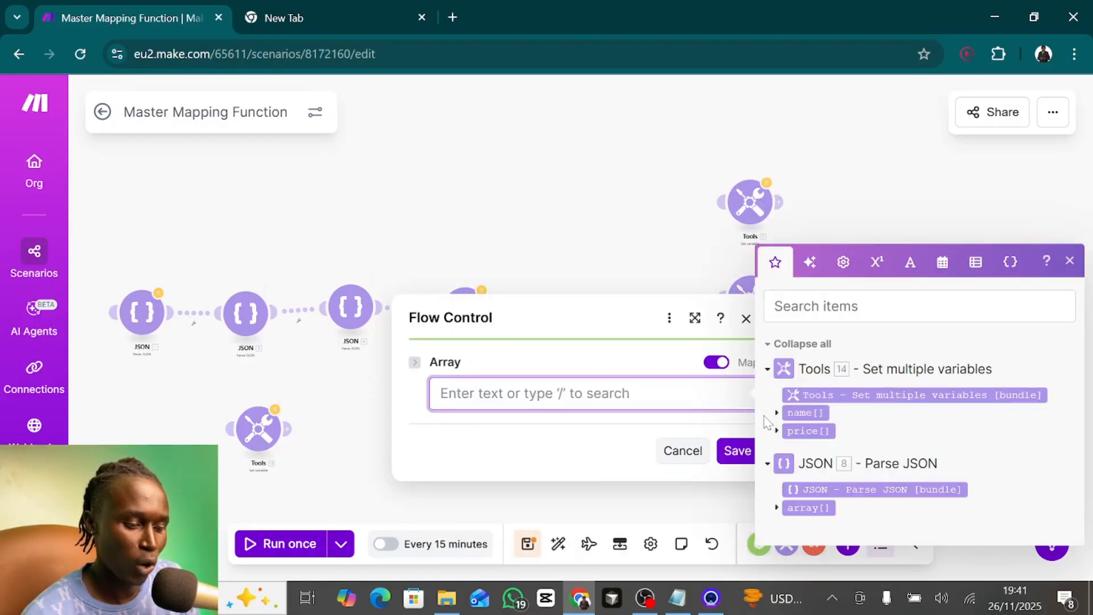
left_click(799, 411)
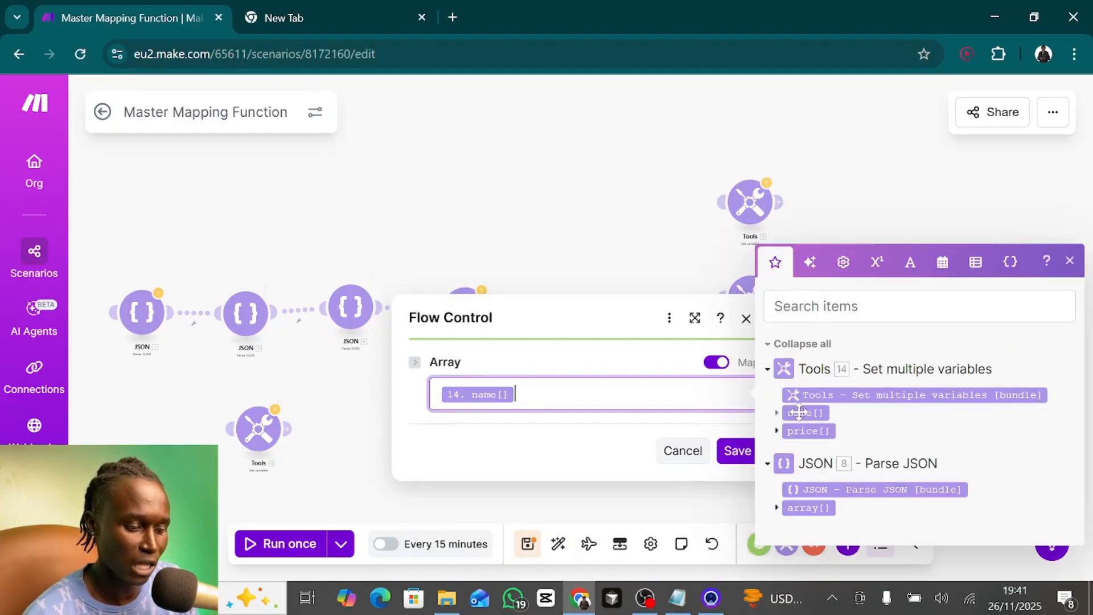
left_click(728, 452)
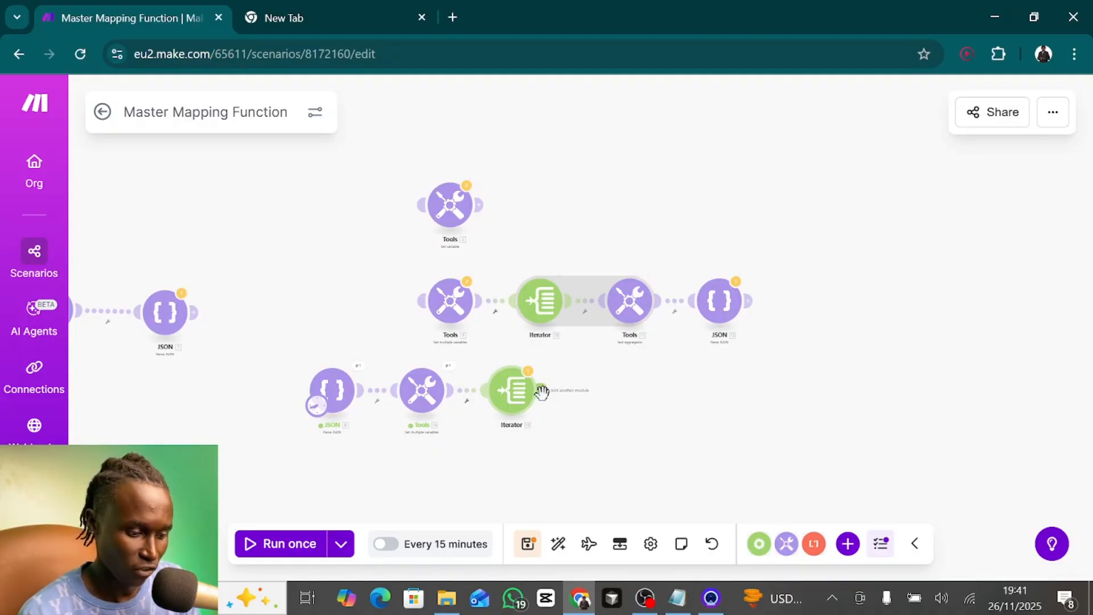
- Add a Text aggregator after the new Iterator and choose Iterator [15] as its source module
left_click(543, 389)
type("text")
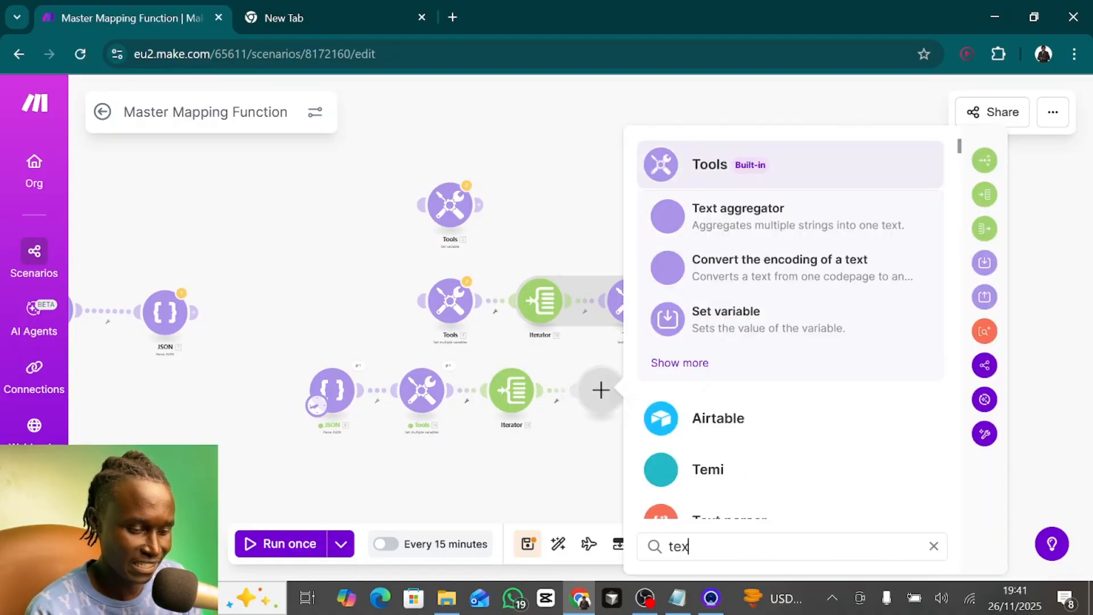
left_click(734, 217)
left_click(719, 367)
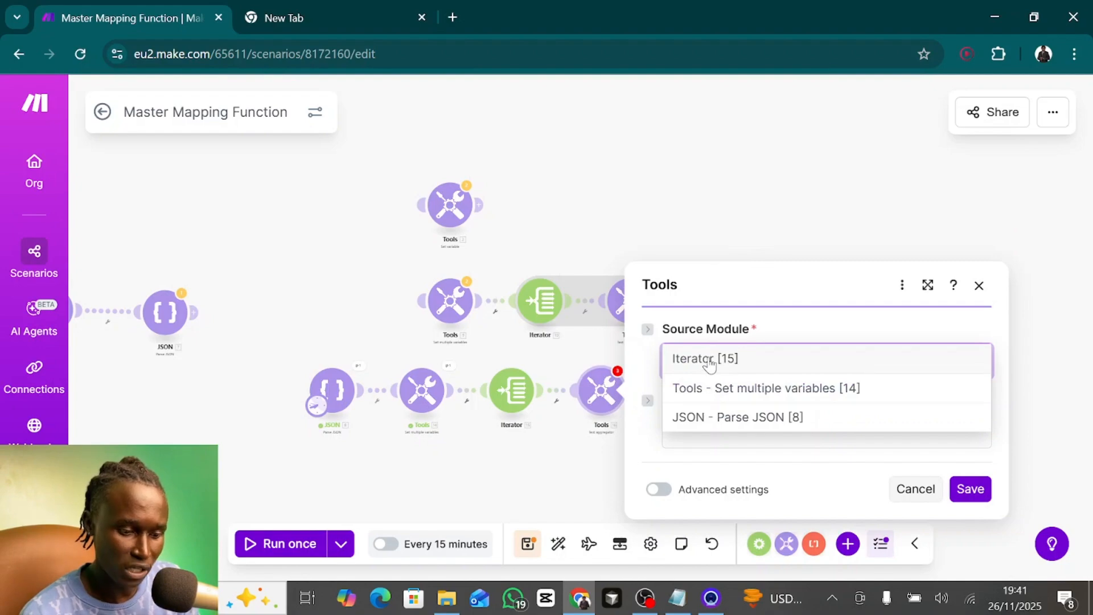
left_click(709, 360)
- Begin the Text aggregator's text with {"name": followed by the Iterator's Value and a comma
left_click(712, 431)
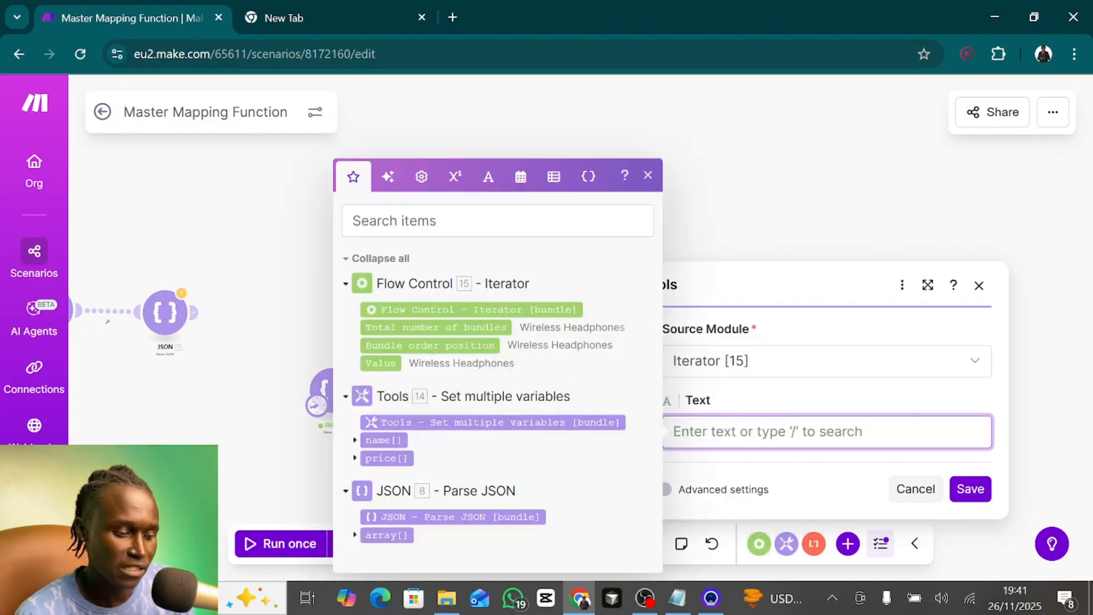
type("{")
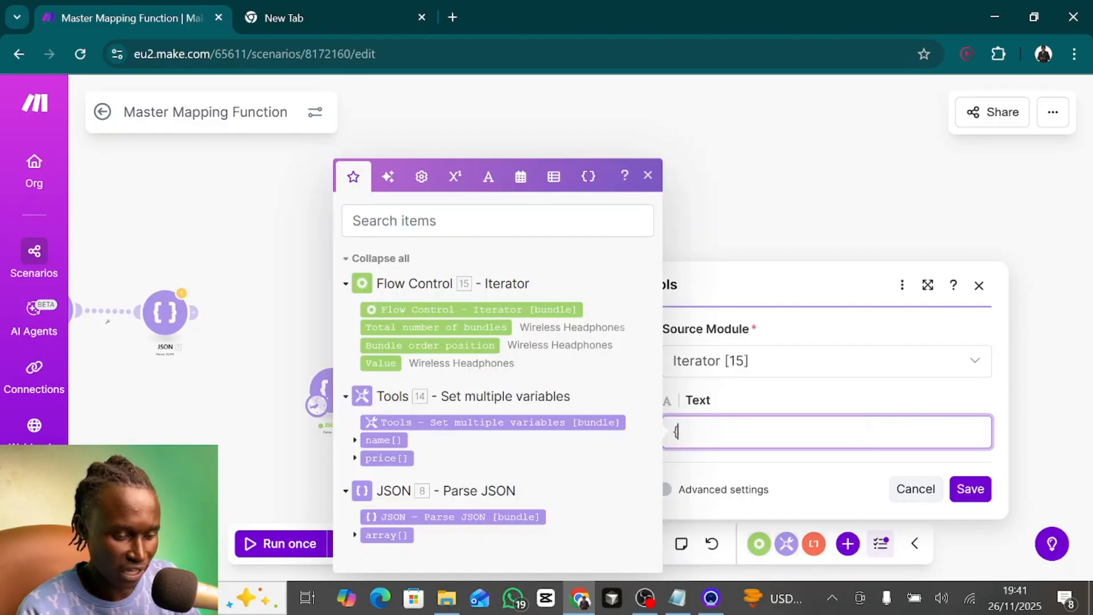
type("\"name\"")
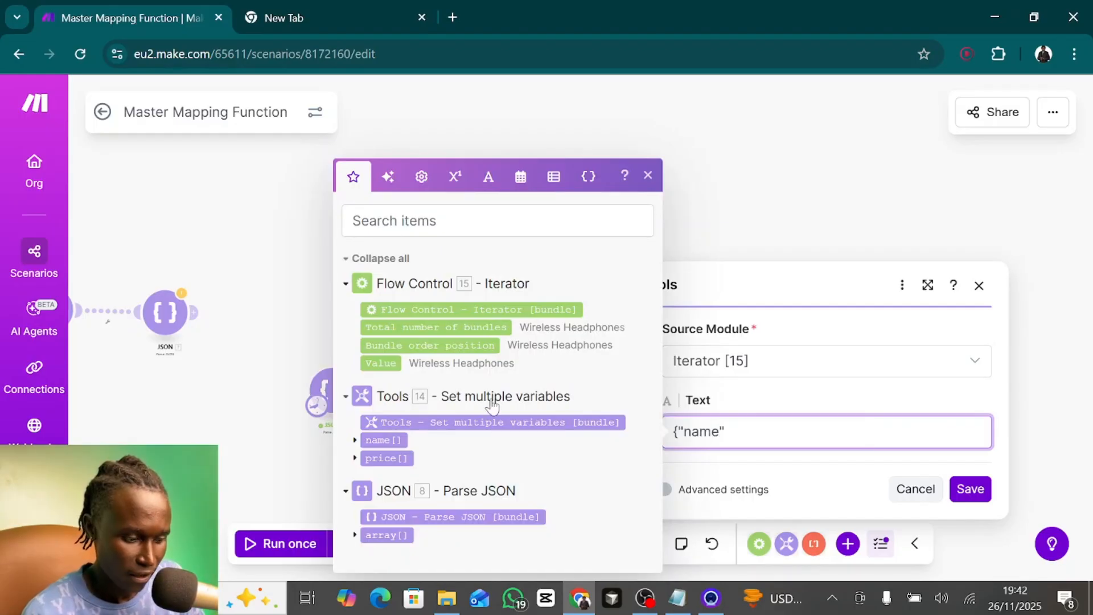
left_click(390, 361)
key("BackSpace")
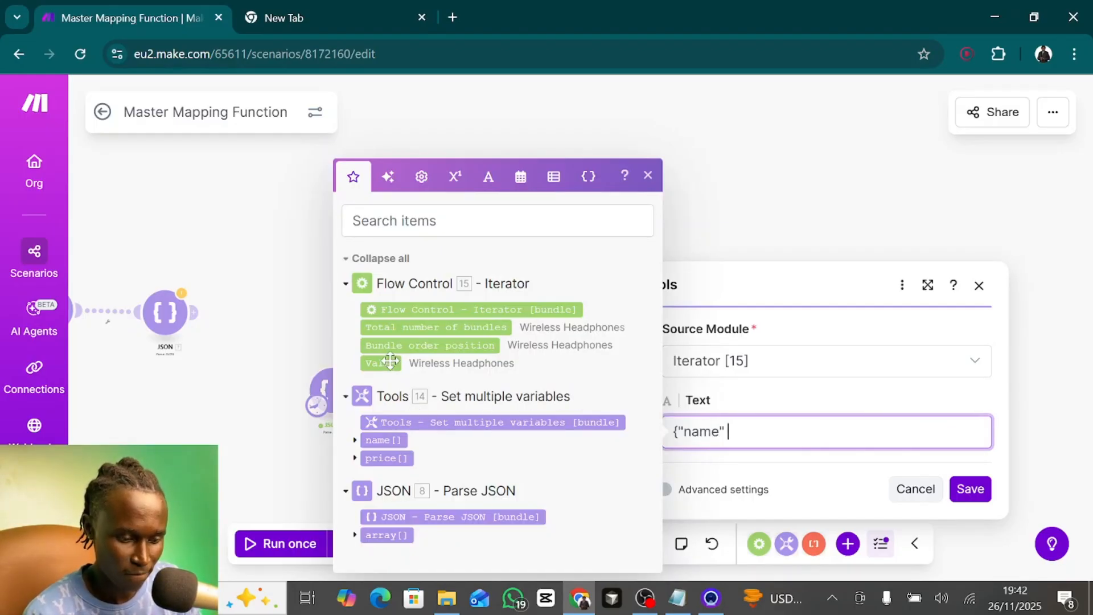
type(":")
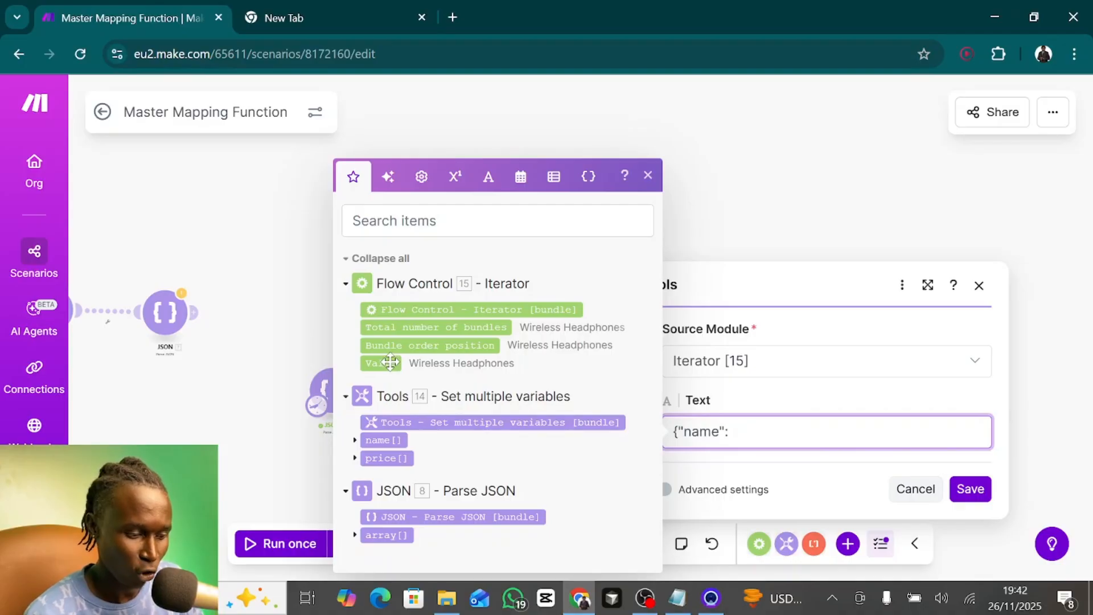
left_click(389, 367)
type(", ")
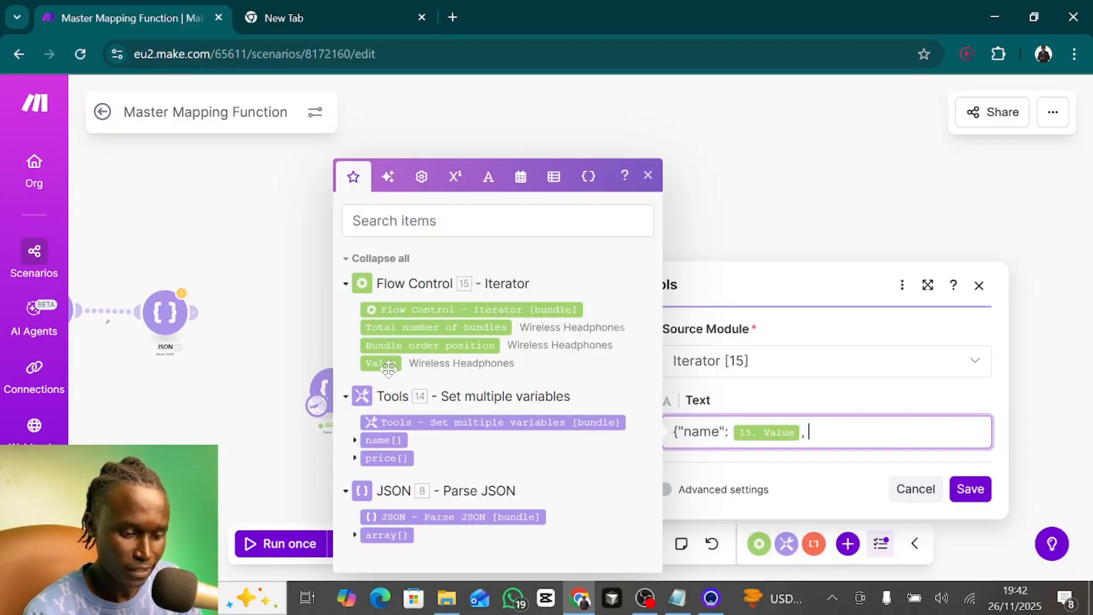
type("\"price")
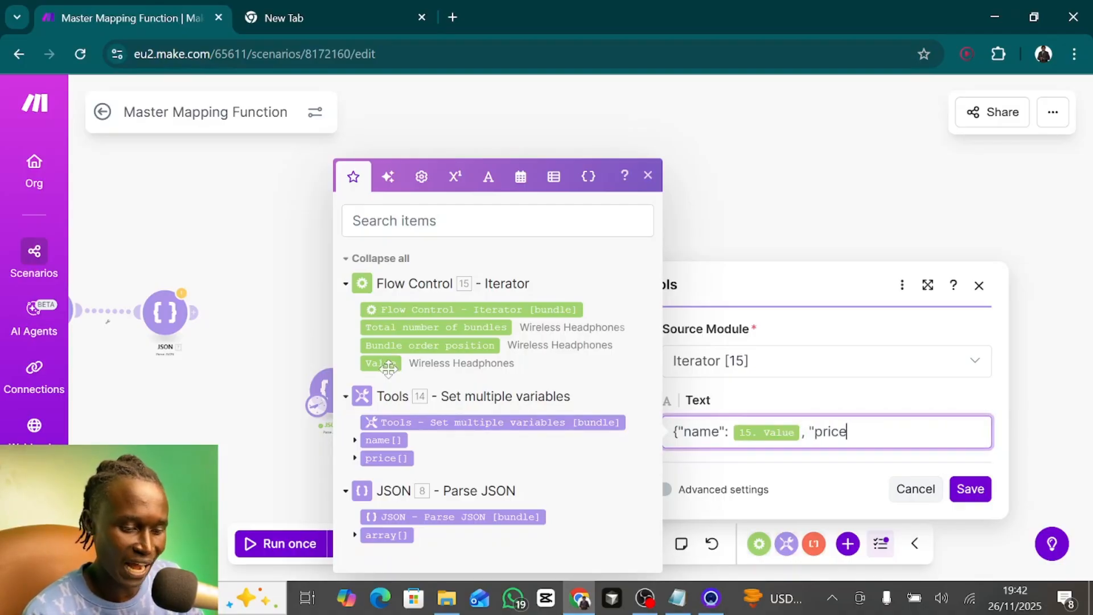
type("\"")
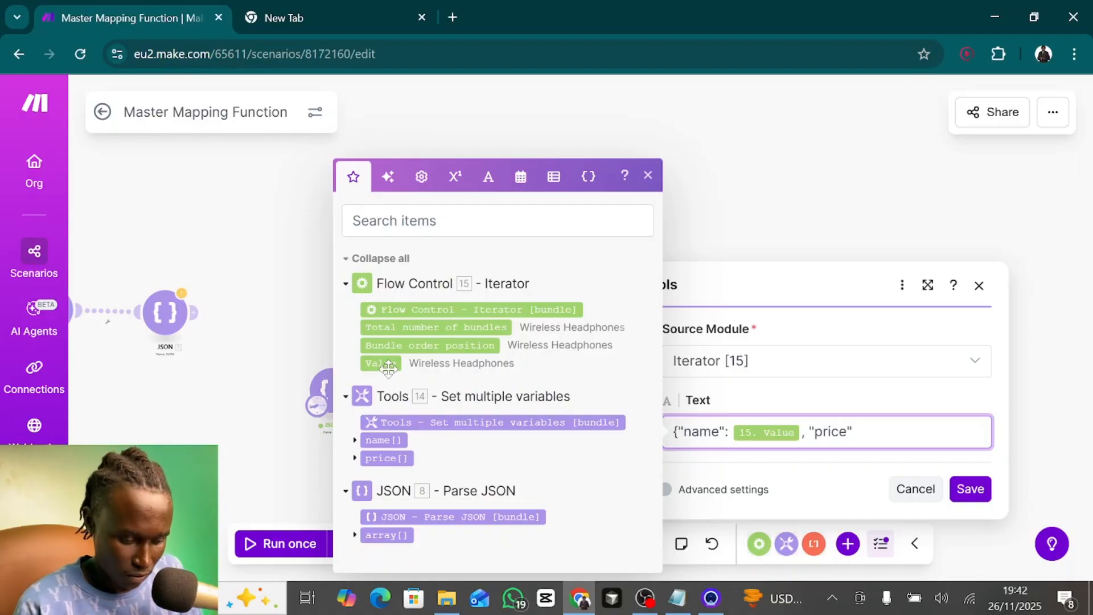
type(":")
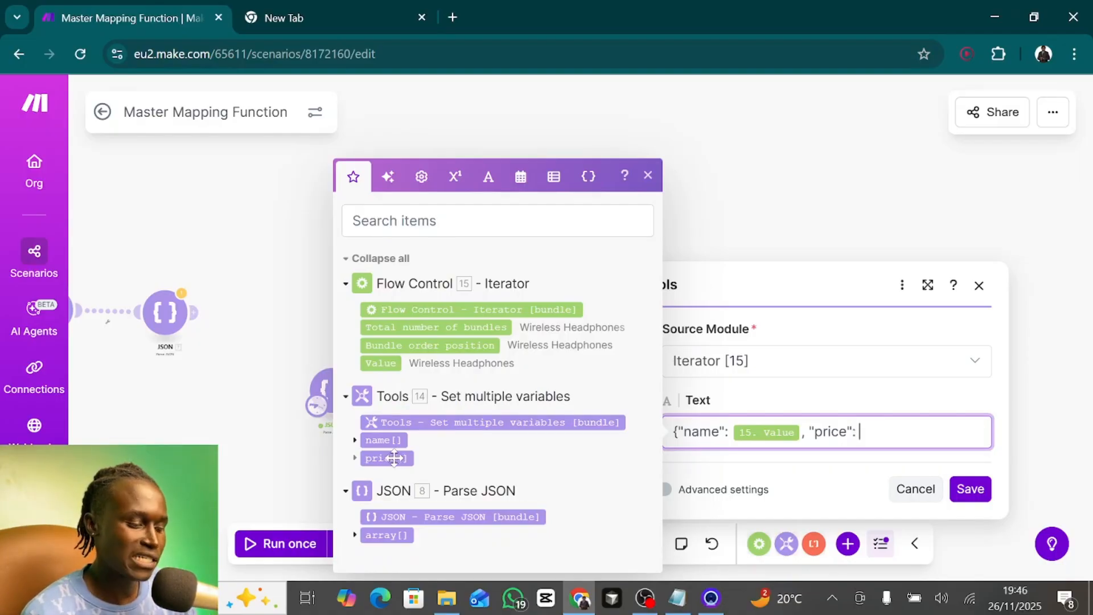
- Append "price": to the Text aggregator's text, followed by an item of module 14's price[] array with an open index
left_click(386, 459)
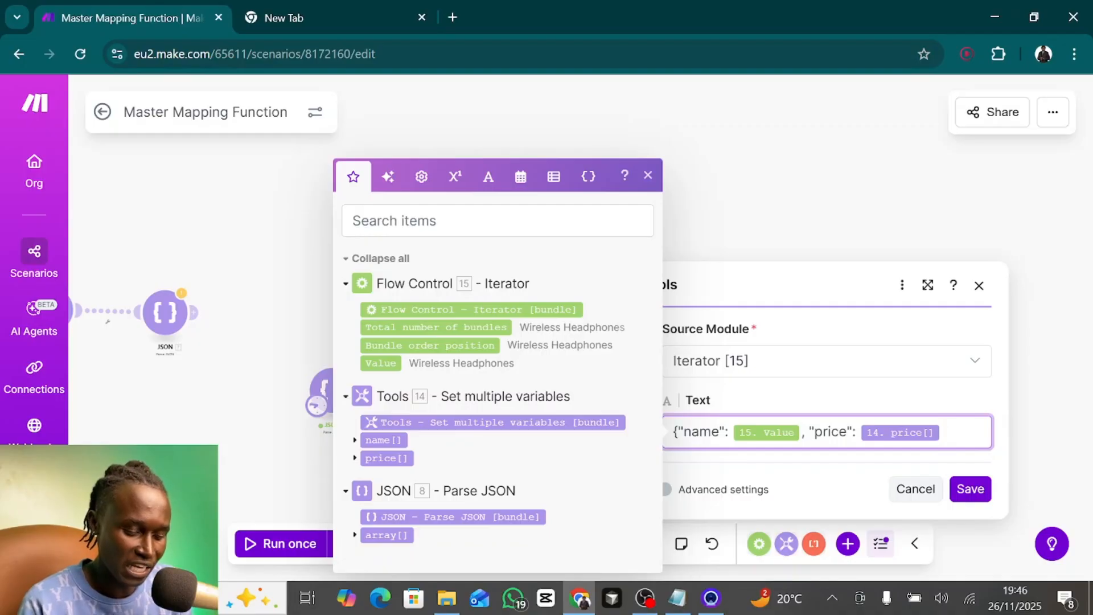
key("BackSpace")
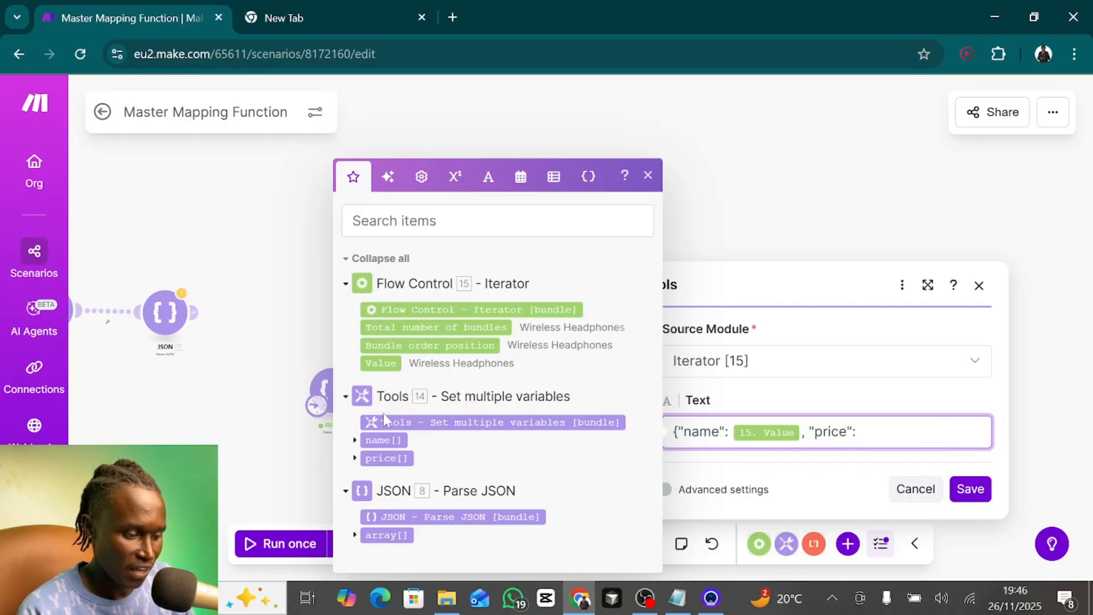
left_click(356, 458)
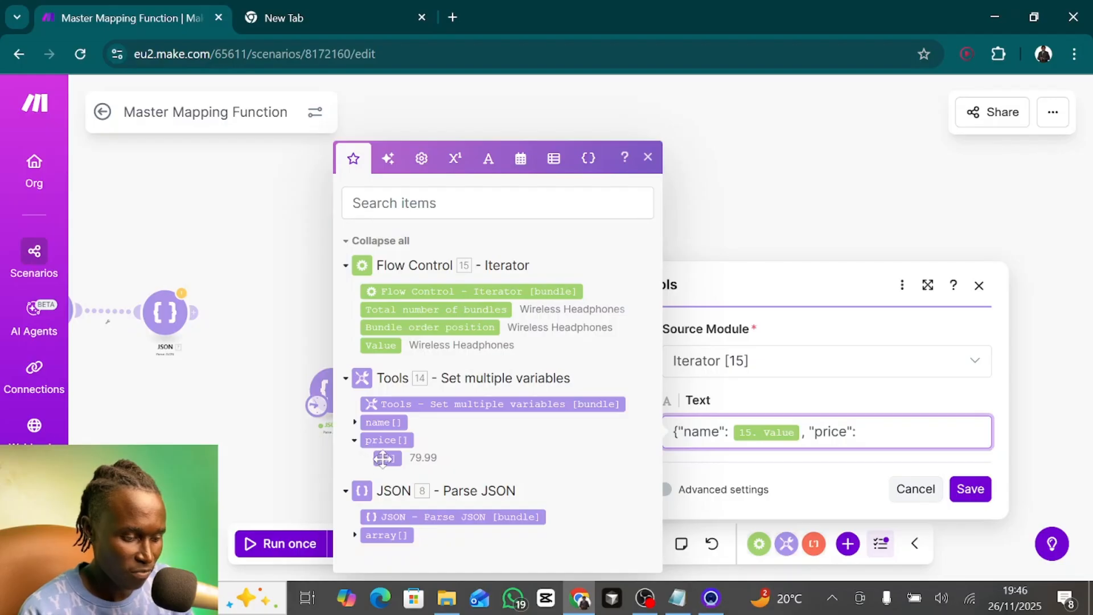
left_click(386, 459)
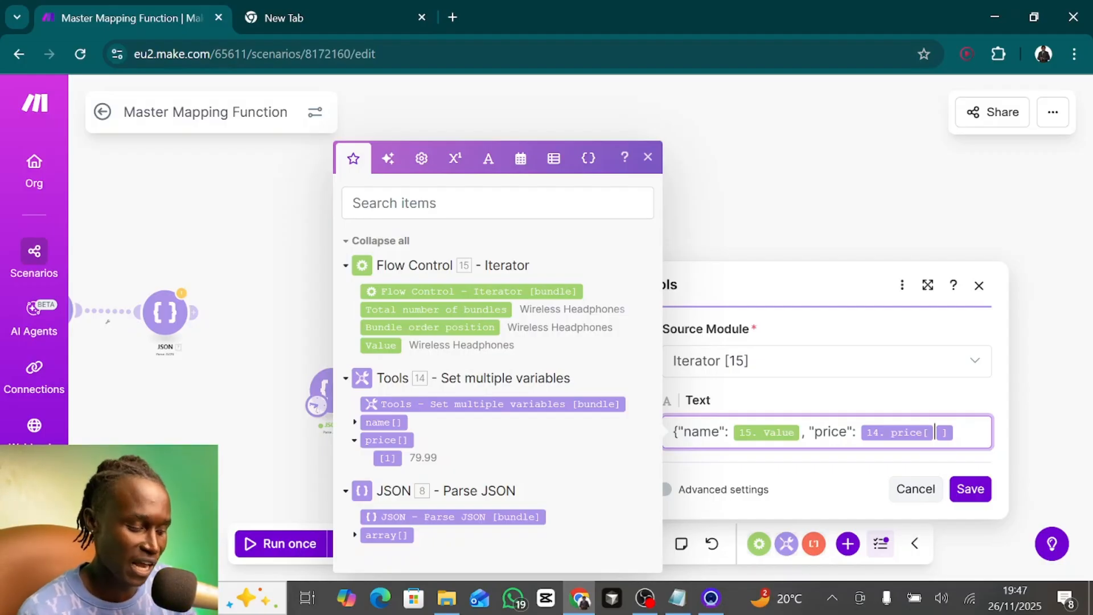
- Try the fixed indexes 1, 2 and 3 in turn for the price[] item, clearing each one
type("1")
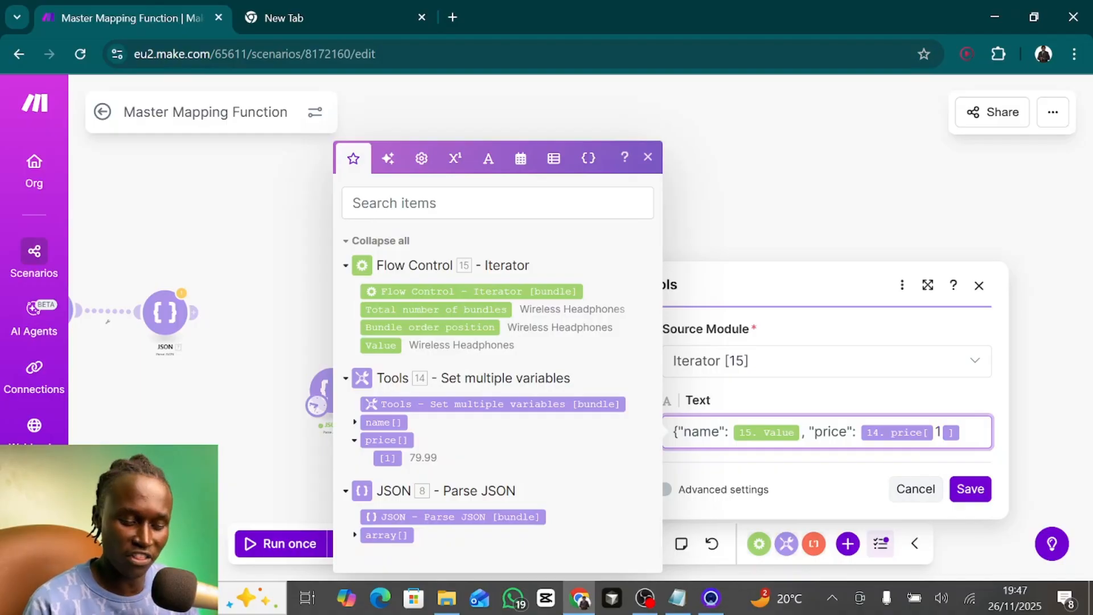
key("BackSpace")
type("2")
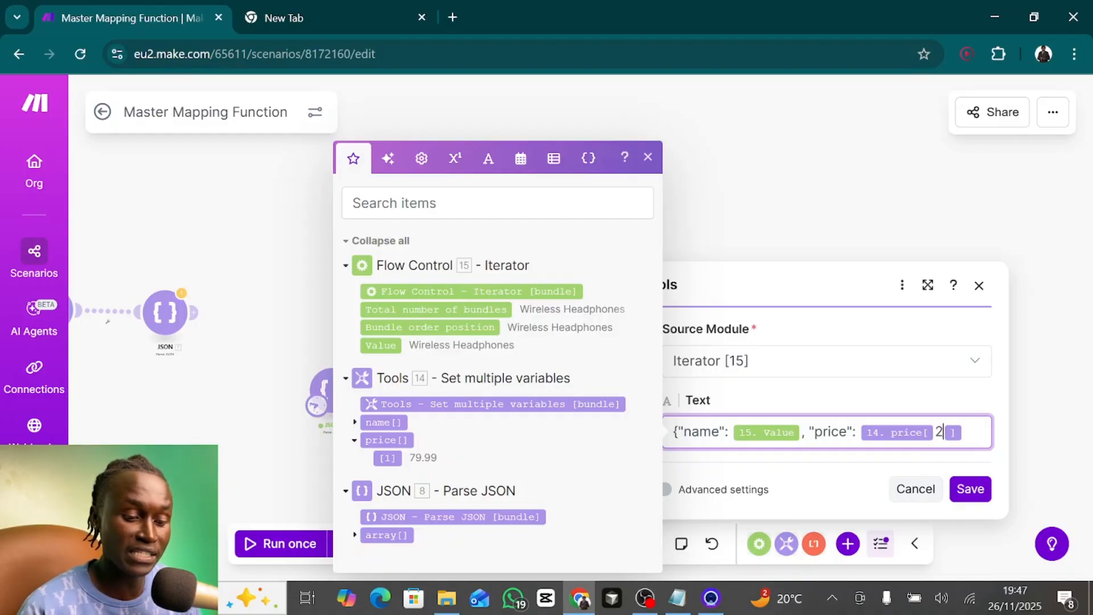
key("BackSpace")
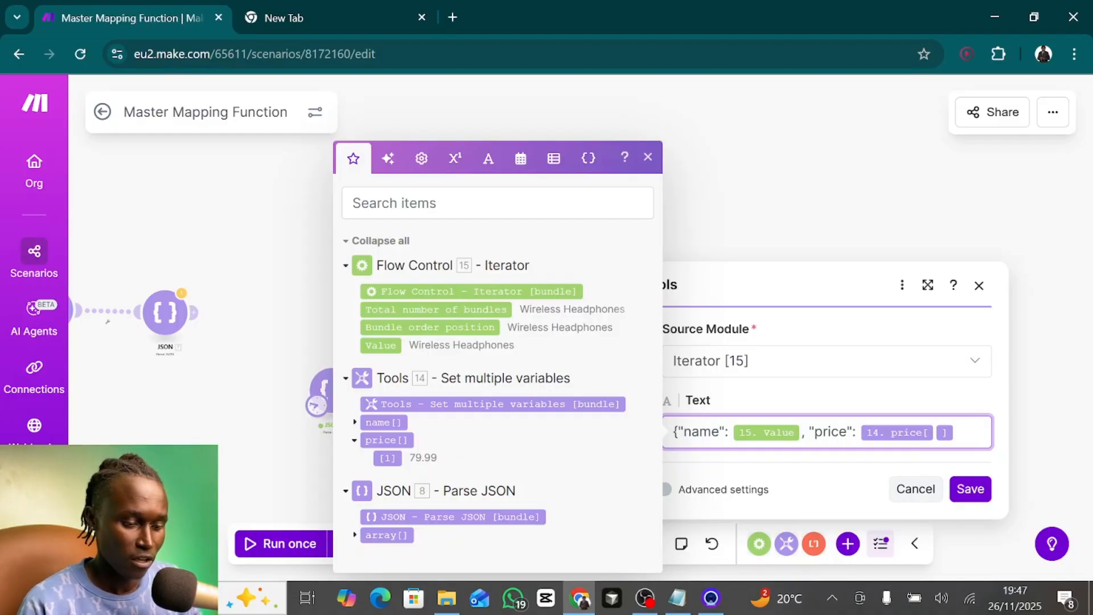
type("3")
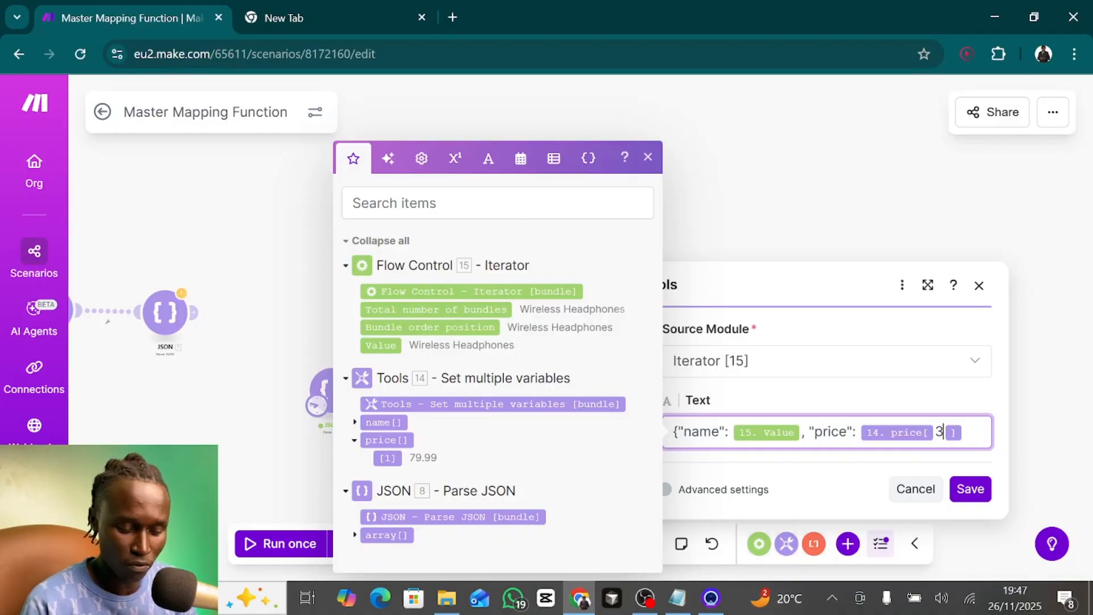
key("BackSpace")
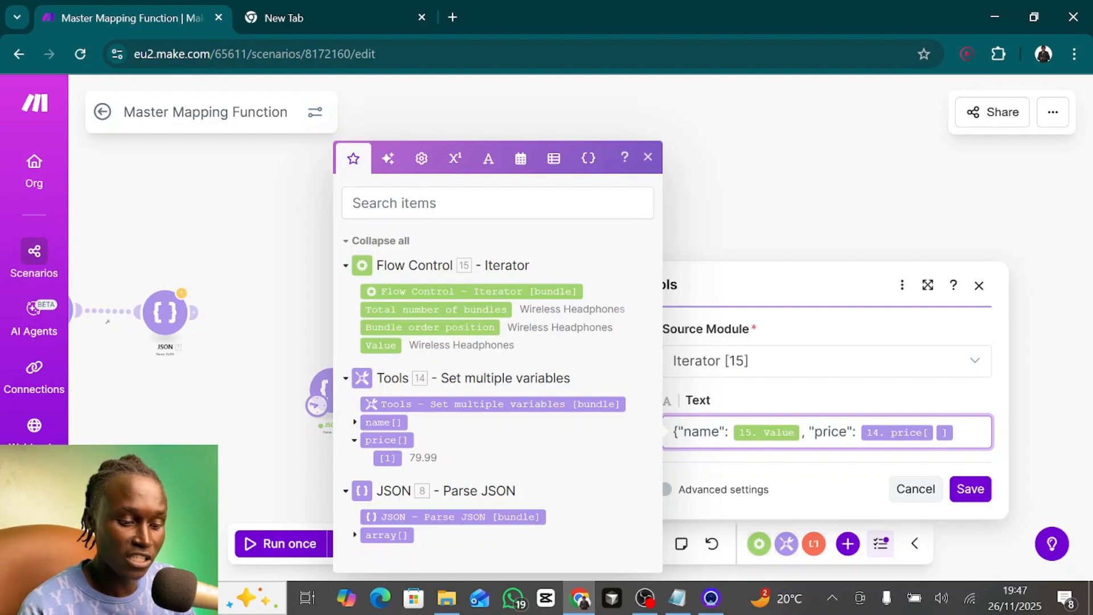
- Use Iterator 15's Bundle order position as the price[] index and save the Text aggregator
left_click(405, 327)
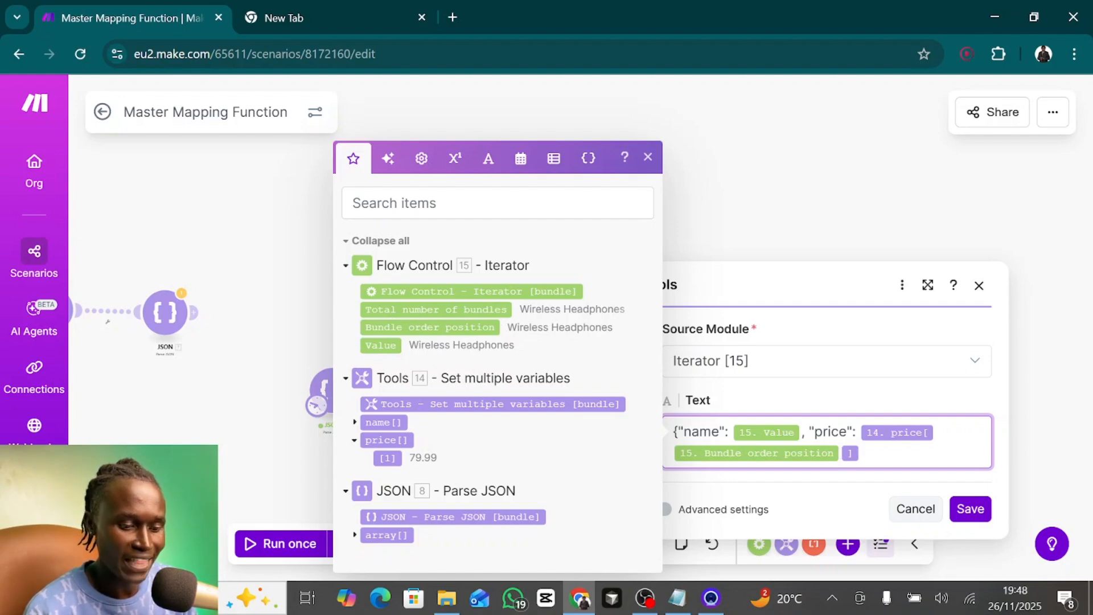
type("1")
key("BackSpace")
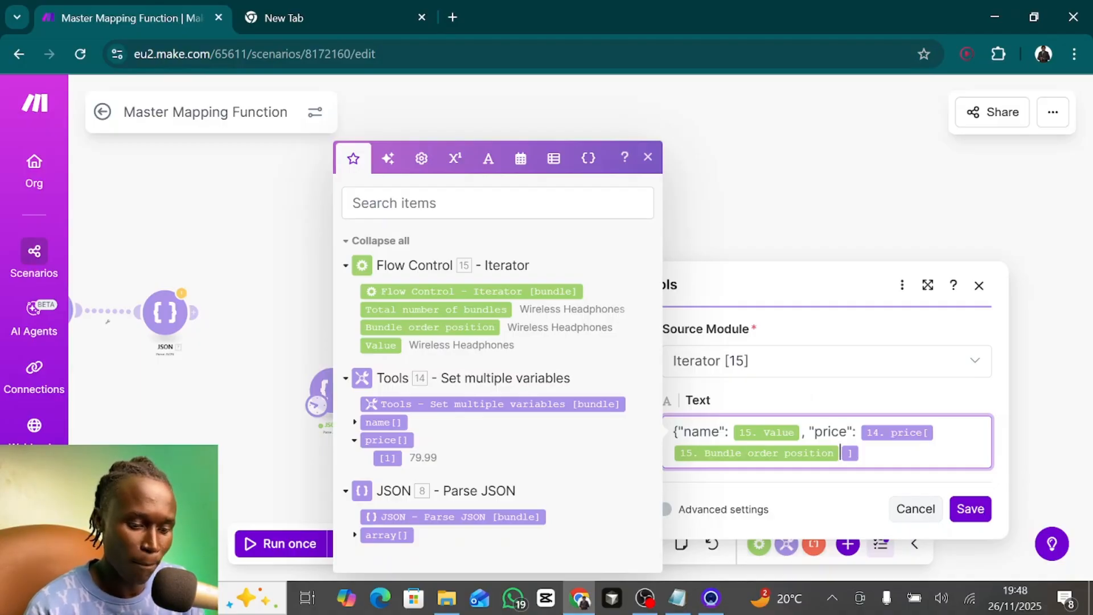
left_click(826, 474)
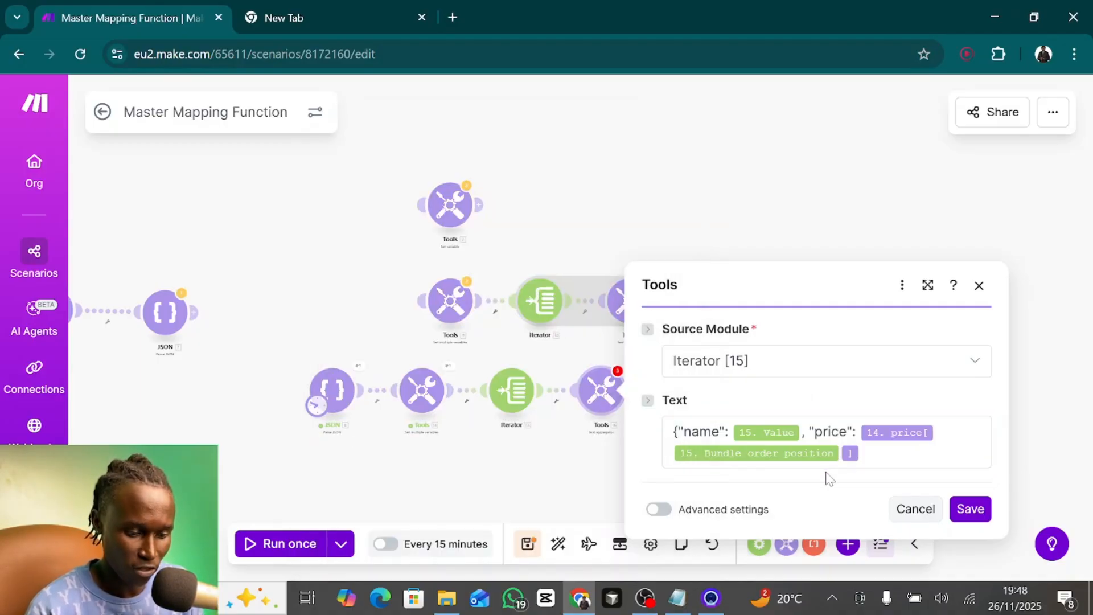
left_click(981, 515)
- Run the scenario once despite the warning, check the new Text aggregator's output text, and close it
left_click(275, 545)
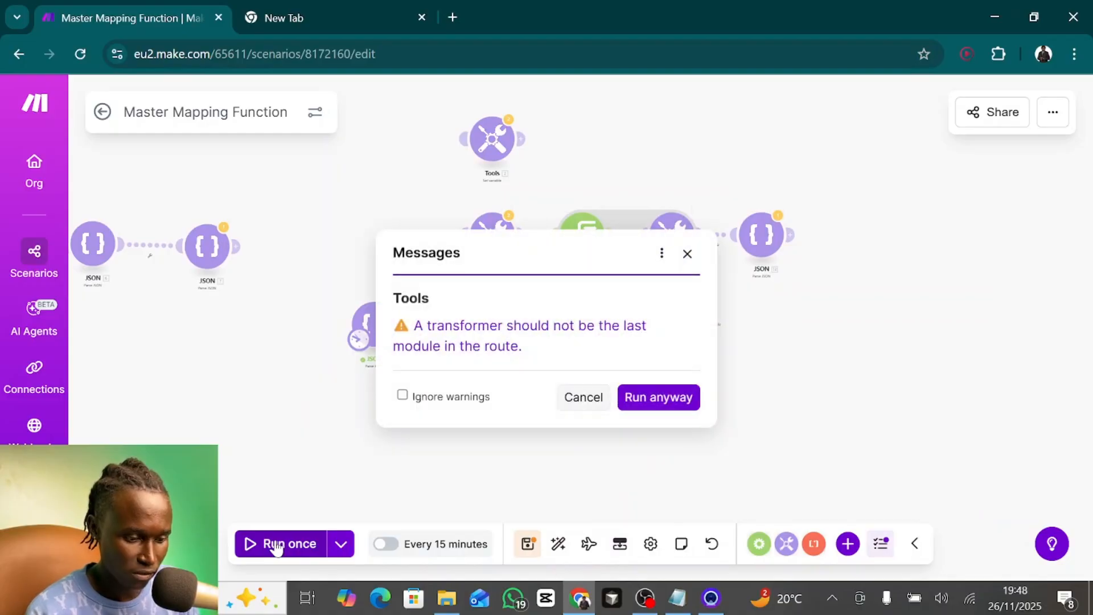
left_click(661, 400)
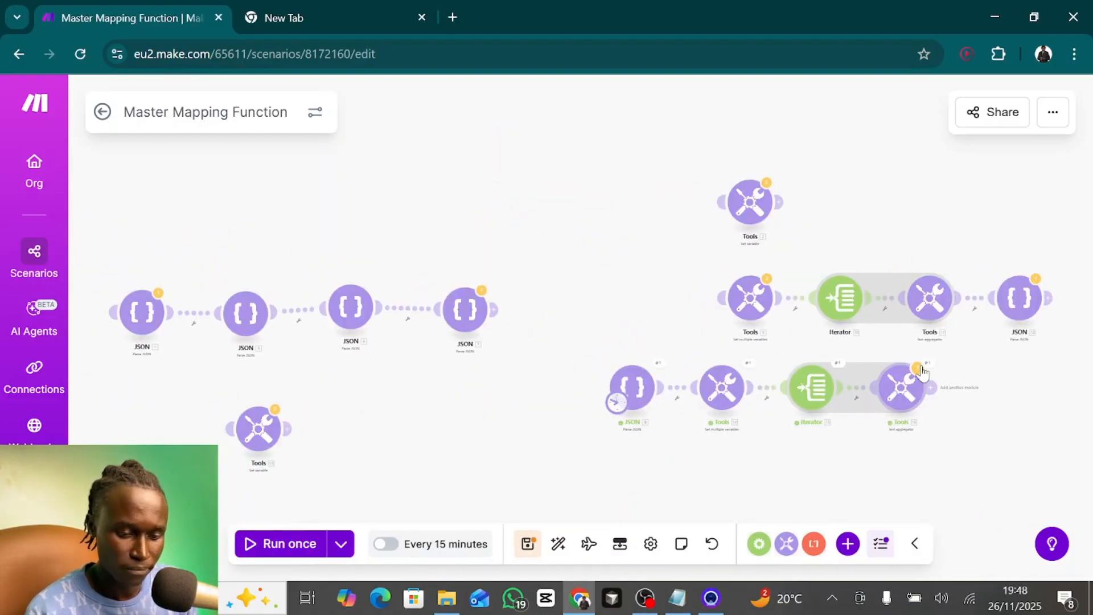
left_click(919, 369)
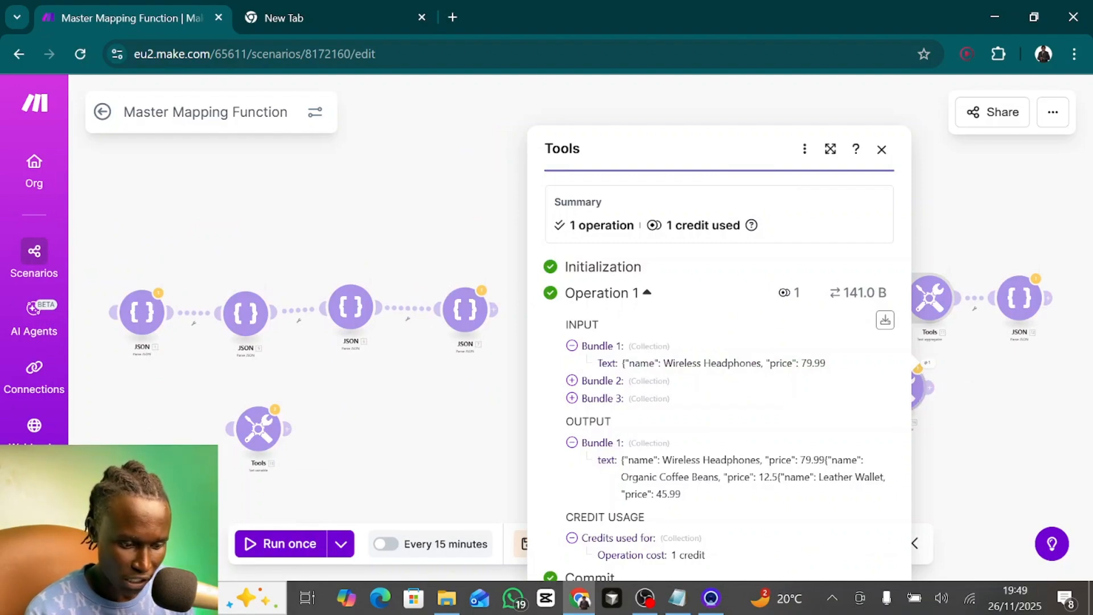
left_click_drag(622, 460, 739, 461)
left_click(782, 461)
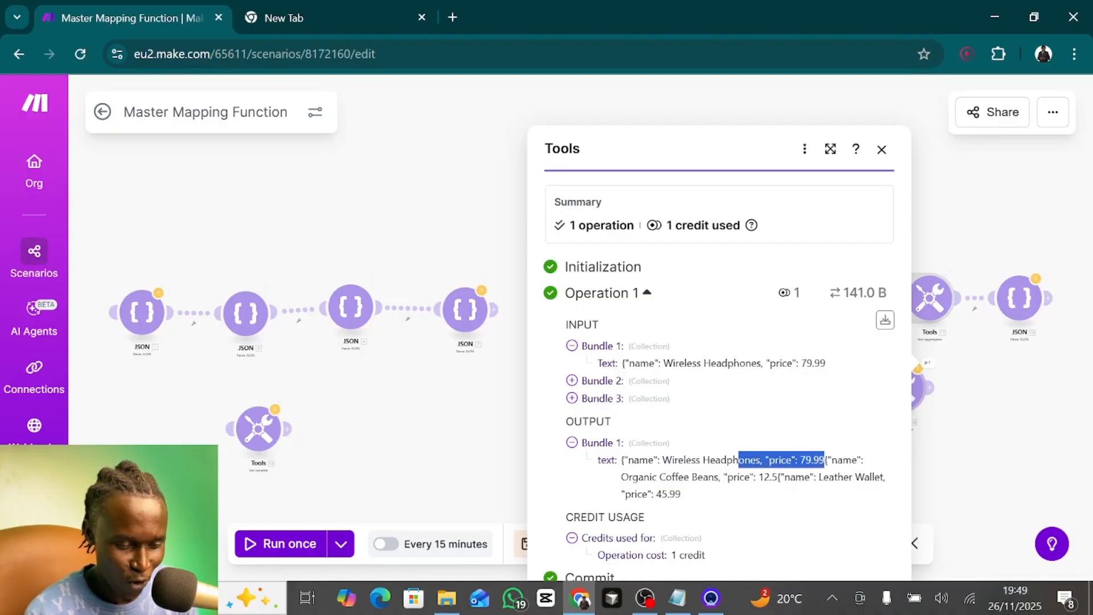
left_click(947, 431)
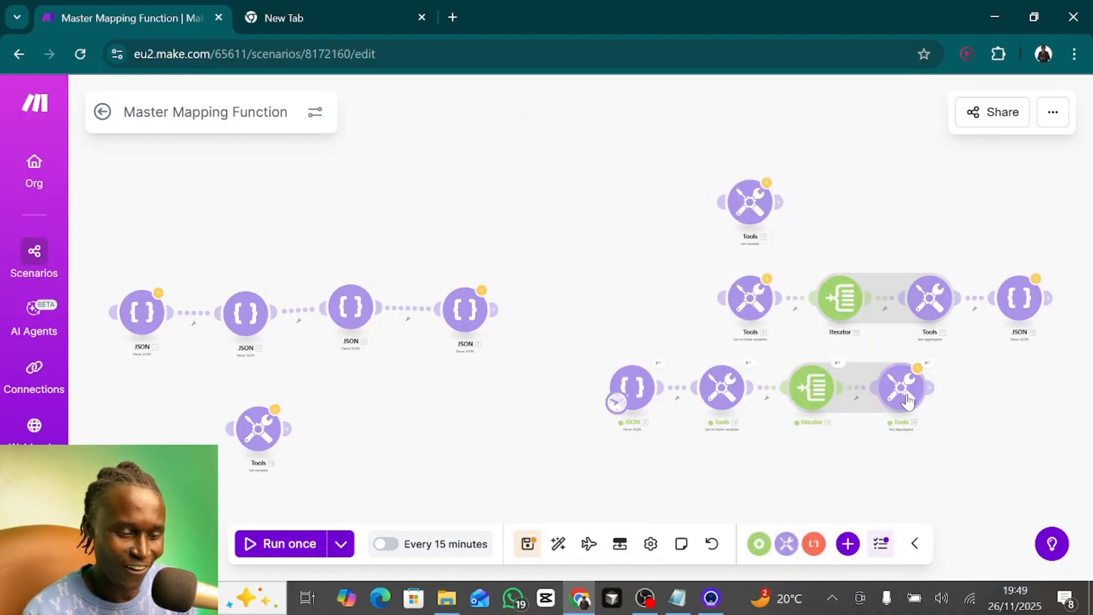
- End the Text aggregator's text with a closing brace and a comma, then save the module
left_click(908, 399)
left_click(746, 441)
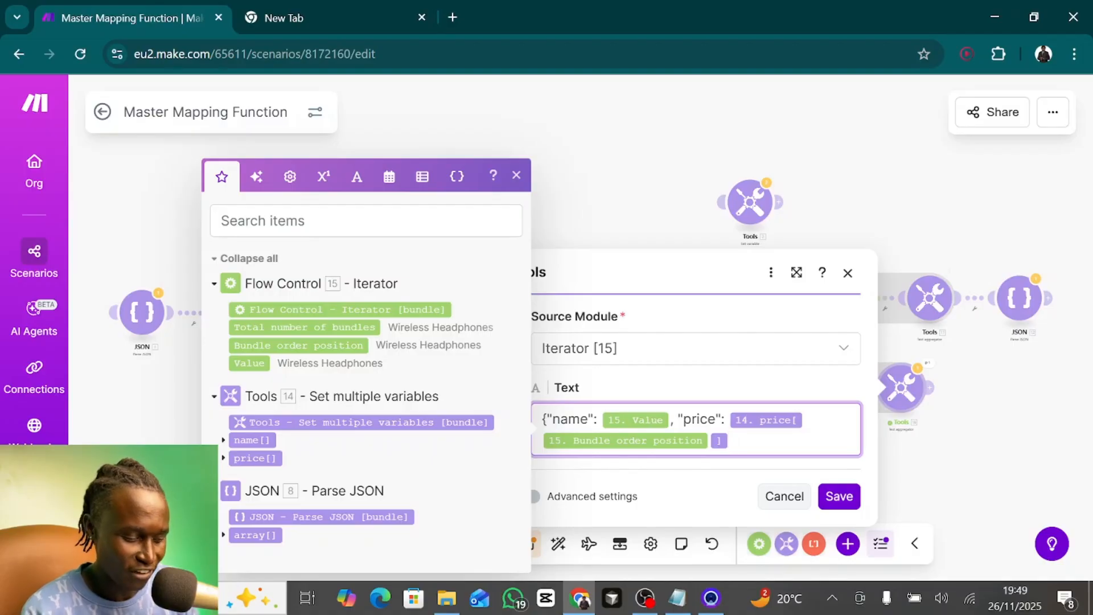
type("}")
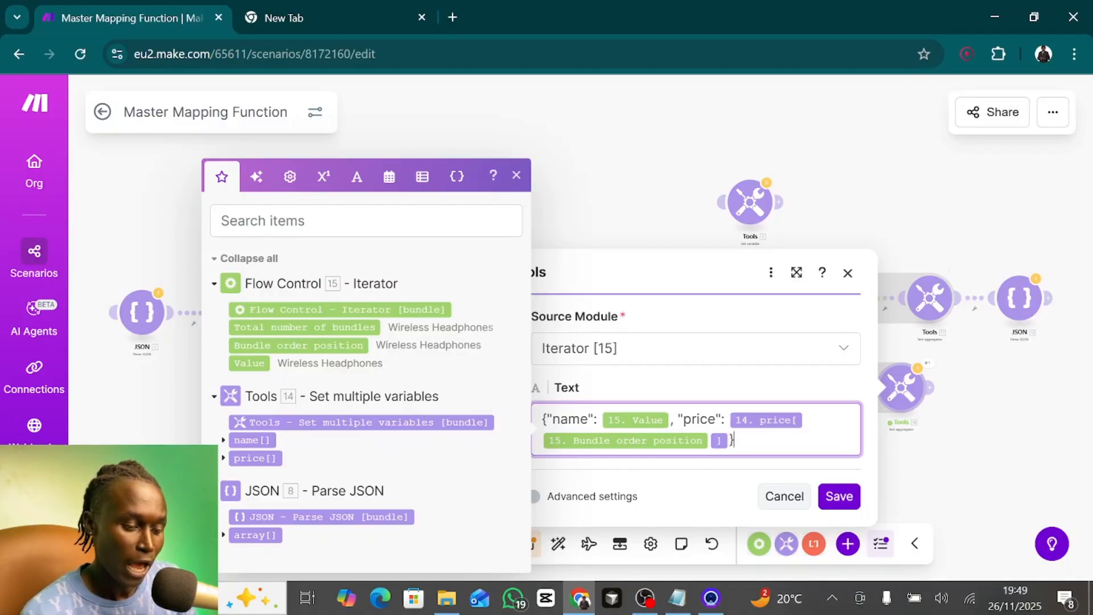
type(",")
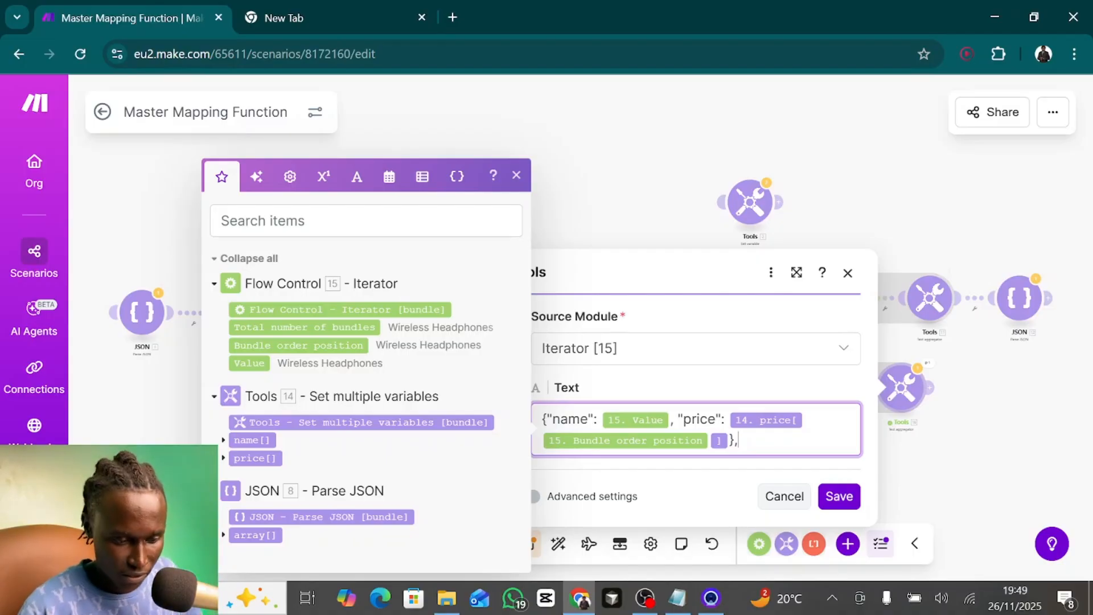
left_click(839, 496)
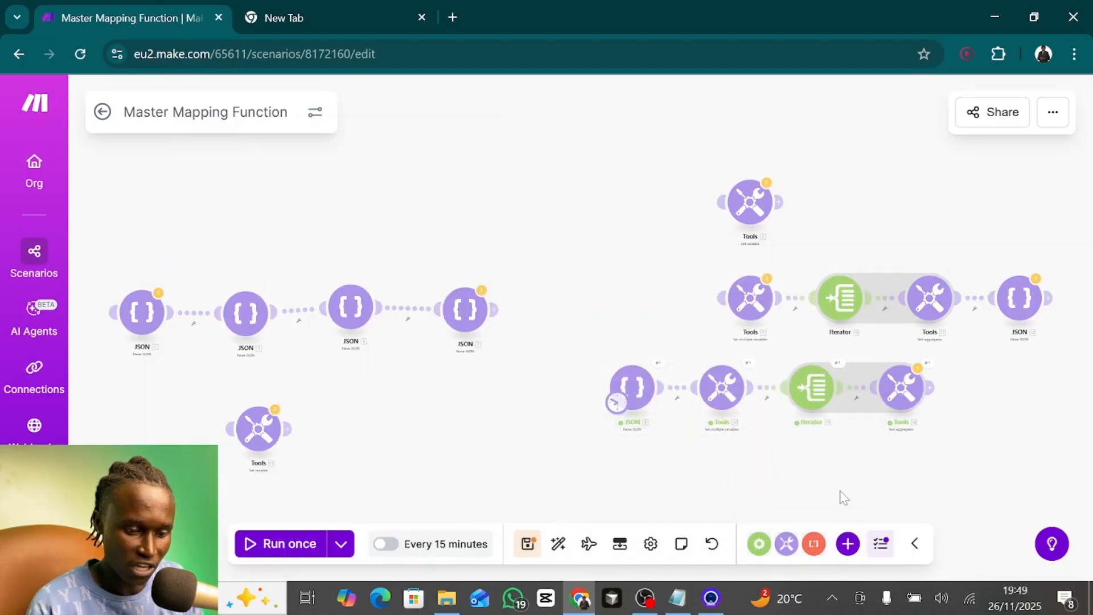
- Rerun the scenario and inspect the complete name and price objects in Text aggregator 16's output, then close it
left_click(292, 548)
left_click(674, 396)
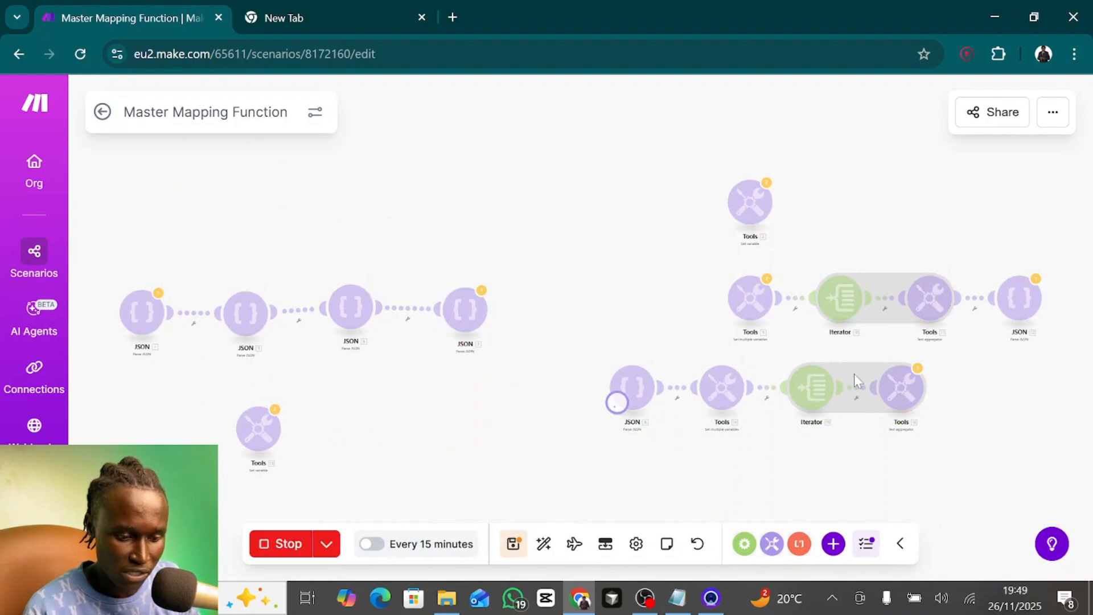
scroll(1007, 365, "up", 5)
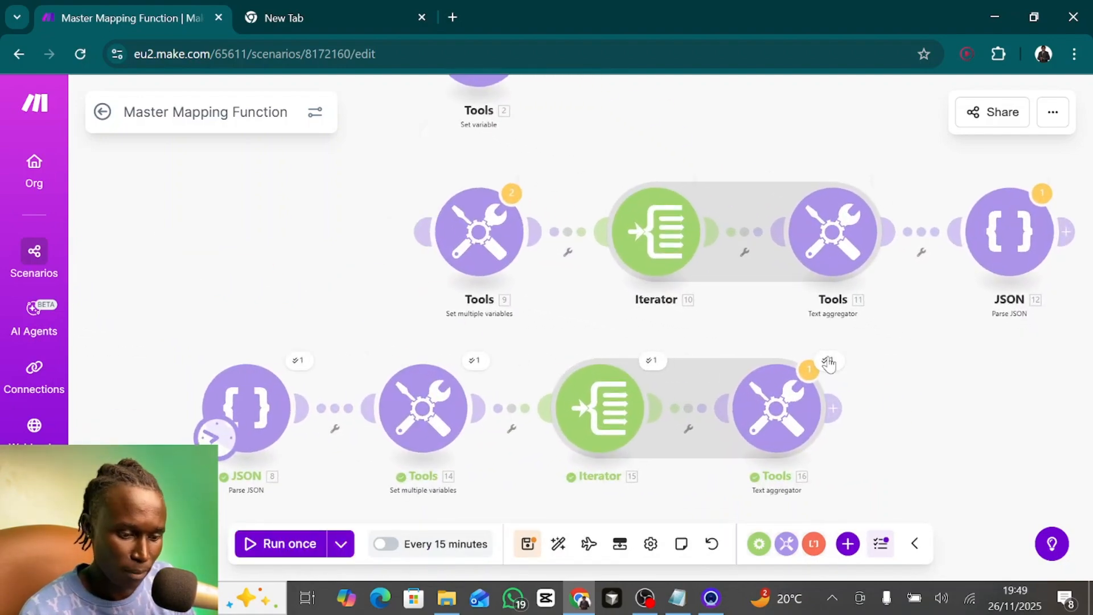
left_click(827, 361)
mouse_move(516, 460)
left_mouse_down()
mouse_move(724, 461)
mouse_move(578, 495)
mouse_move(516, 479)
mouse_move(515, 461)
left_mouse_up()
key("ctrl+c")
left_click(677, 478)
left_click(605, 497)
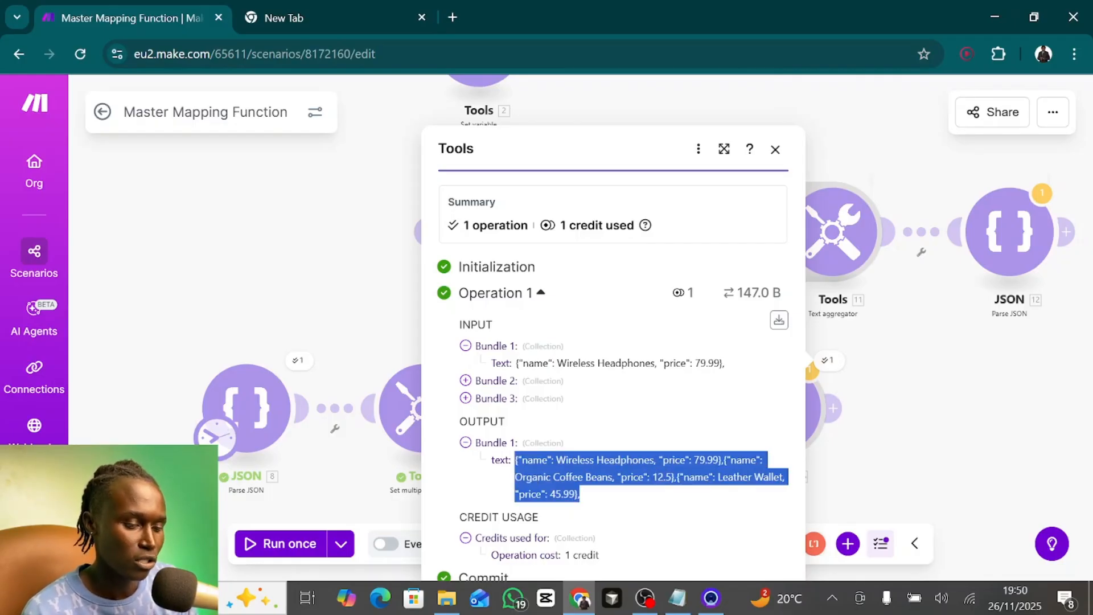
left_click(776, 150)
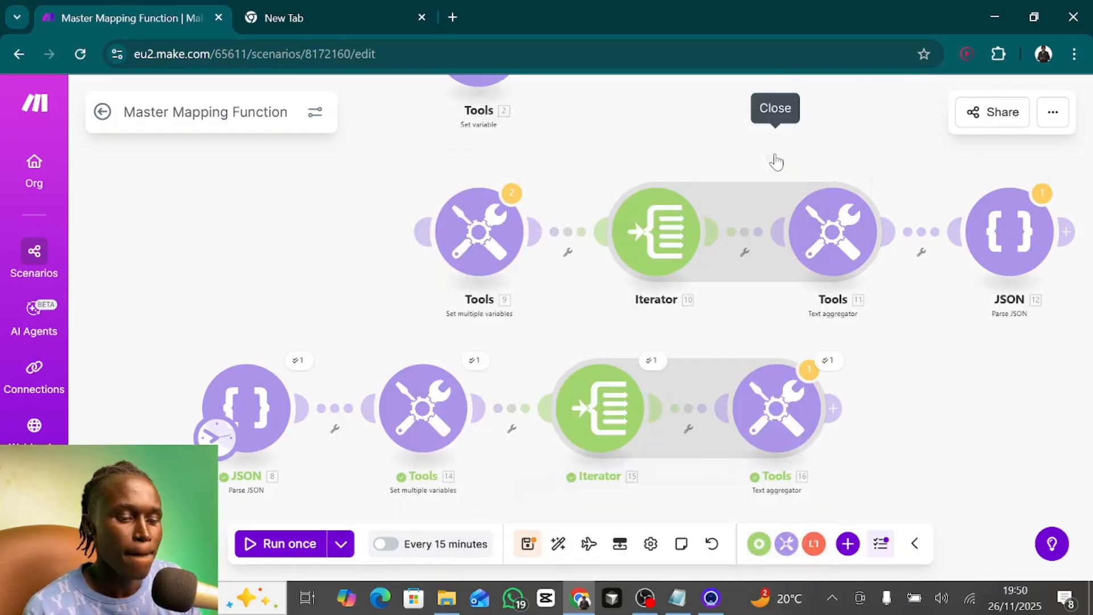
- Add a JSON Parse JSON module after Text aggregator 16
left_click_drag(904, 411, 628, 384)
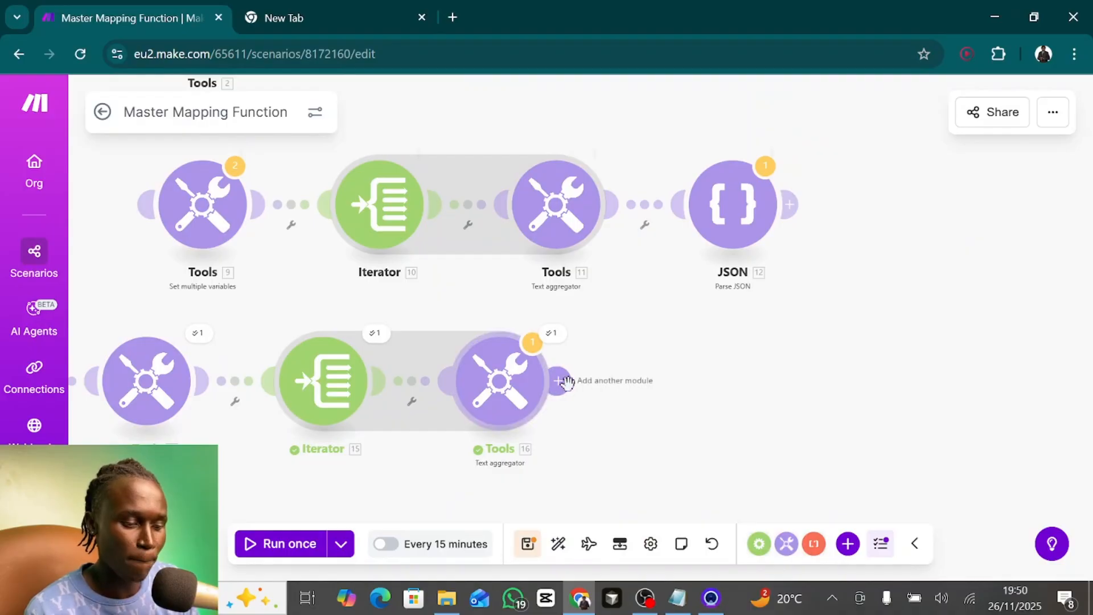
left_click(569, 385)
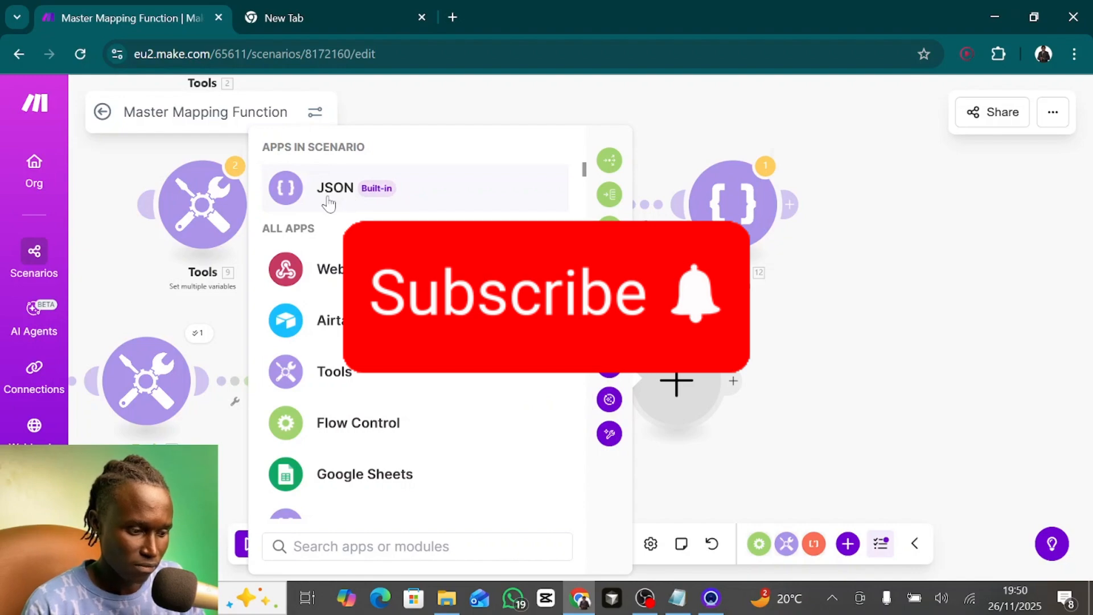
left_click(329, 197)
type("pars")
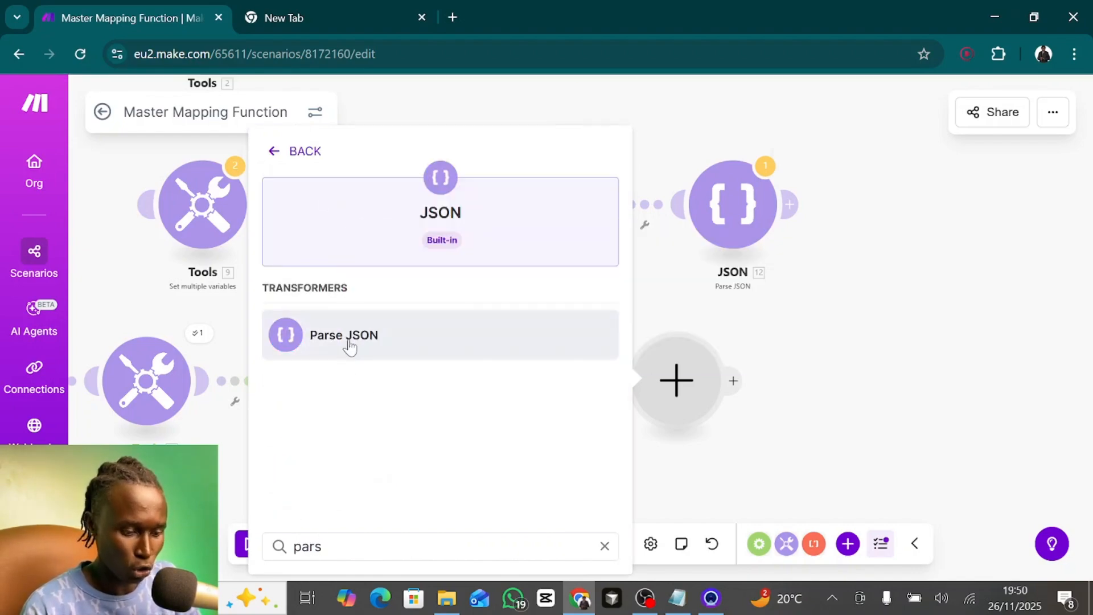
left_click(349, 345)
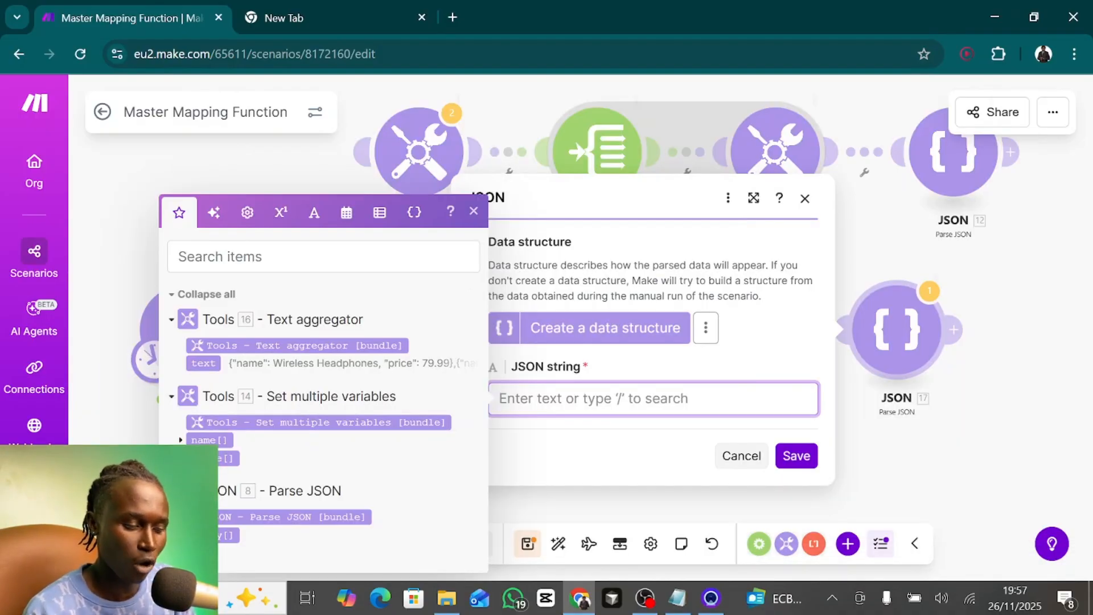
- Set Parse JSON 17's JSON string to {"array": [ ]} with Text aggregator 16's text mapped inside the brackets, and save the module
type("{")
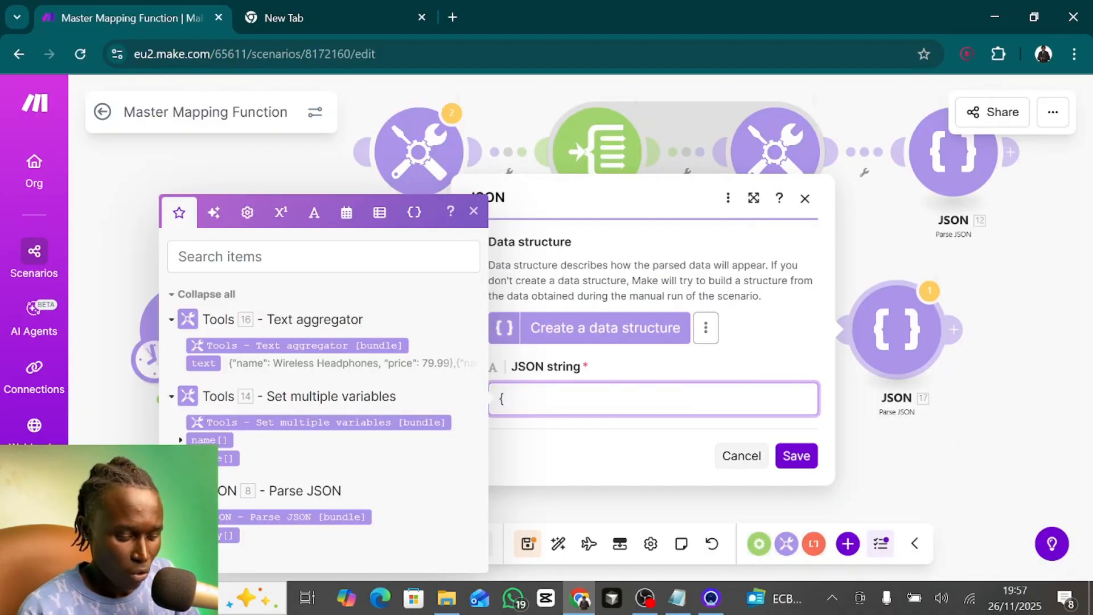
type("\"\"")
type("array")
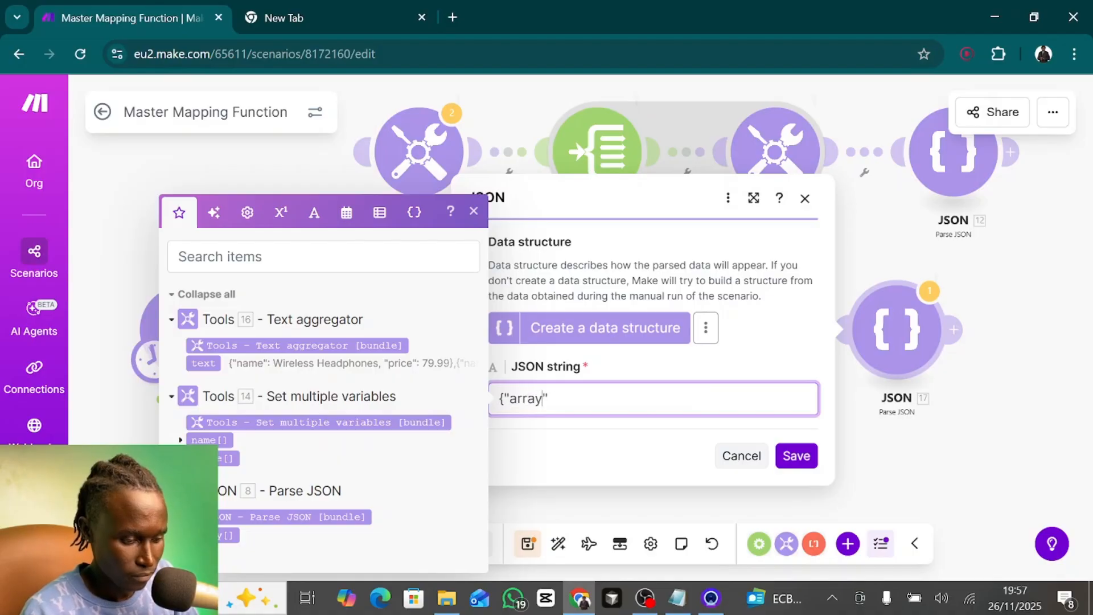
type(": []")
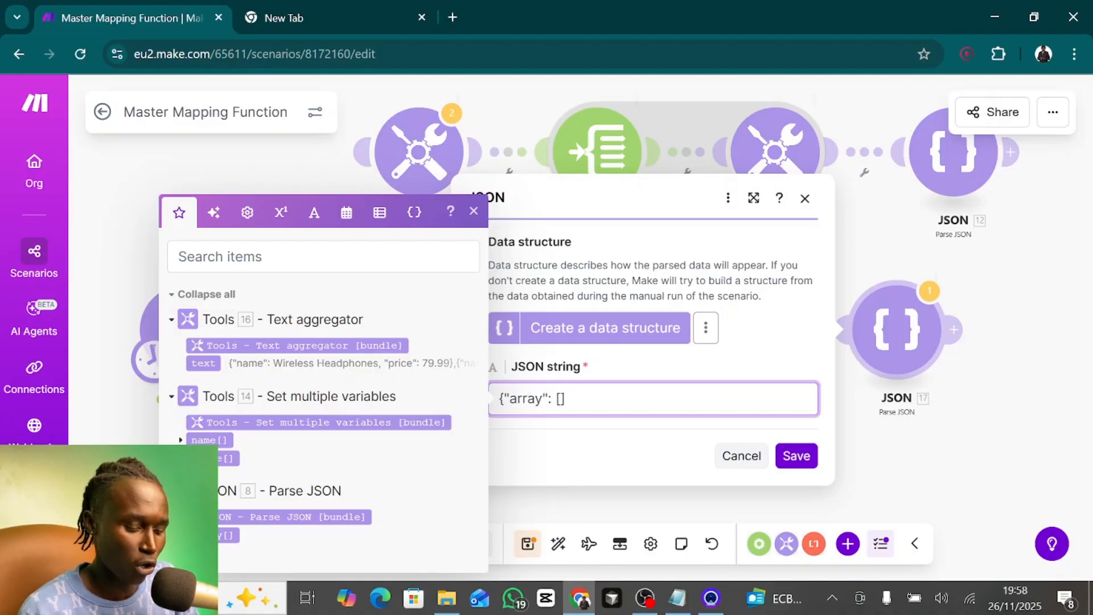
type("}")
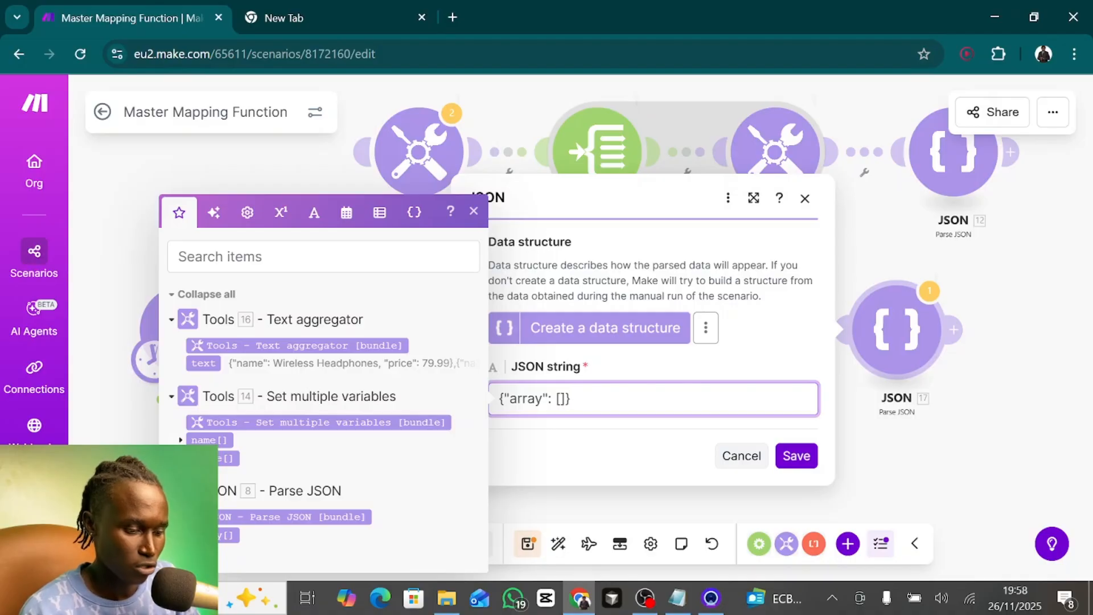
left_click(560, 399)
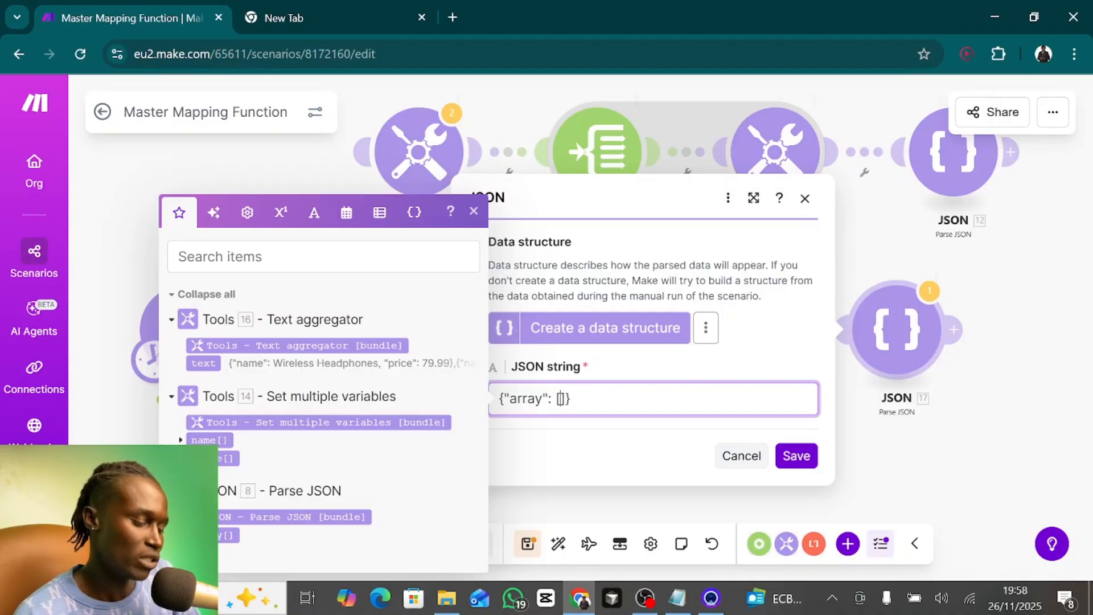
left_click(202, 365)
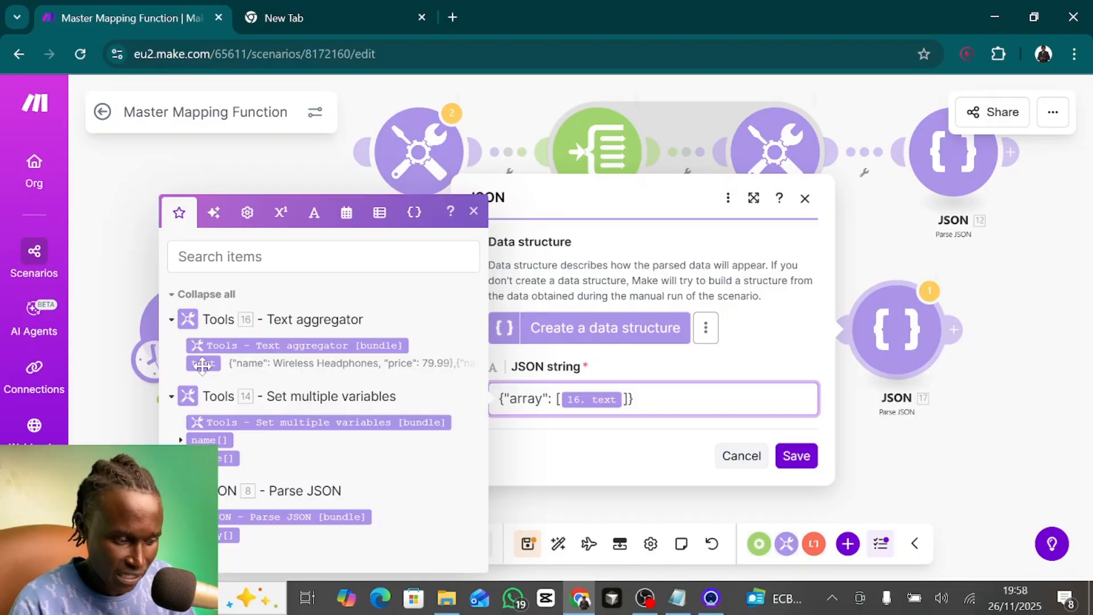
left_click(802, 456)
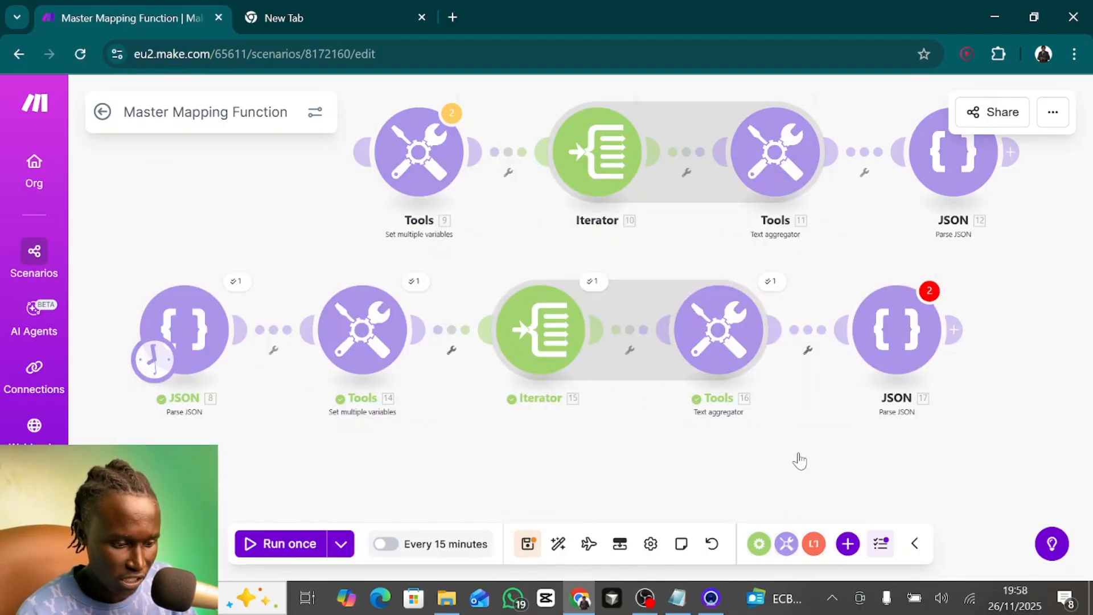
- Examine the individual name and price objects in Text aggregator 16's output text
left_click(772, 281)
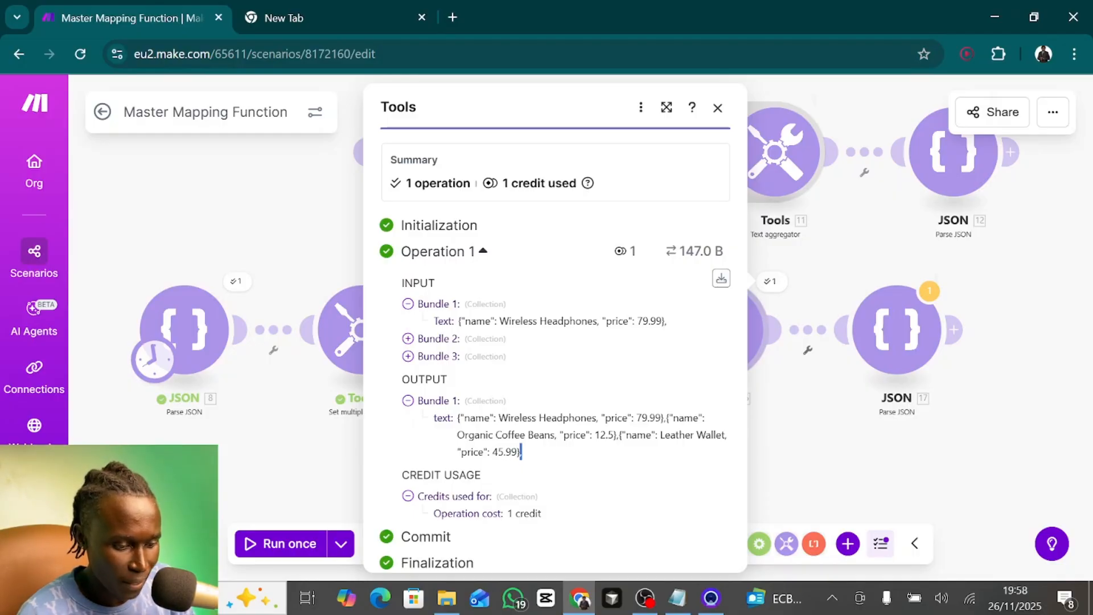
left_click_drag(661, 417, 456, 417)
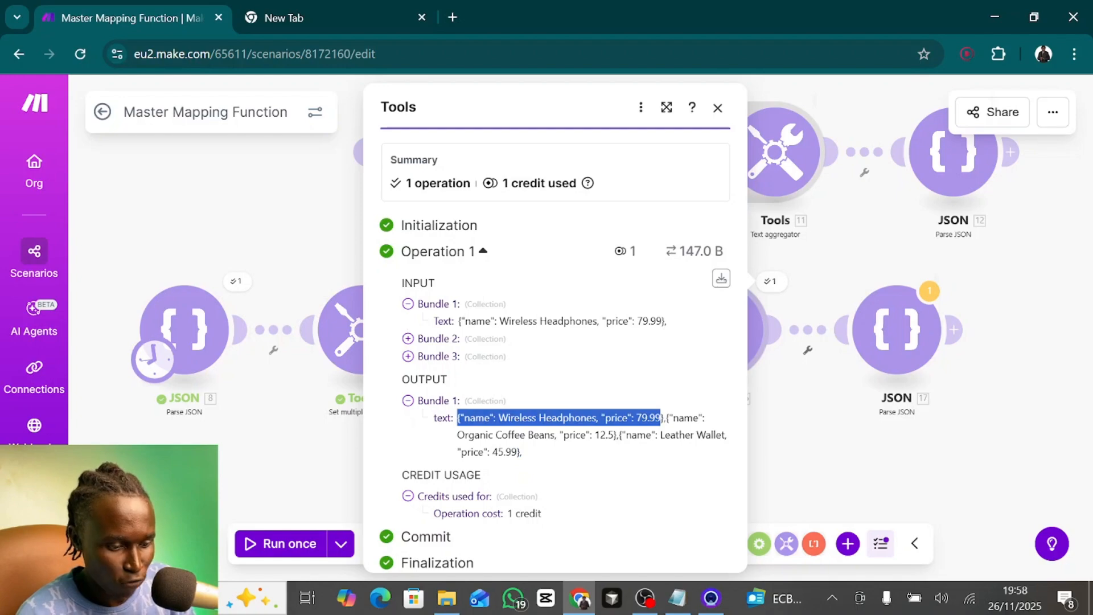
left_click_drag(667, 417, 618, 438)
- Switch to the spare browser tab, open JSON Editor Online and clear its existing document
left_click(281, 7)
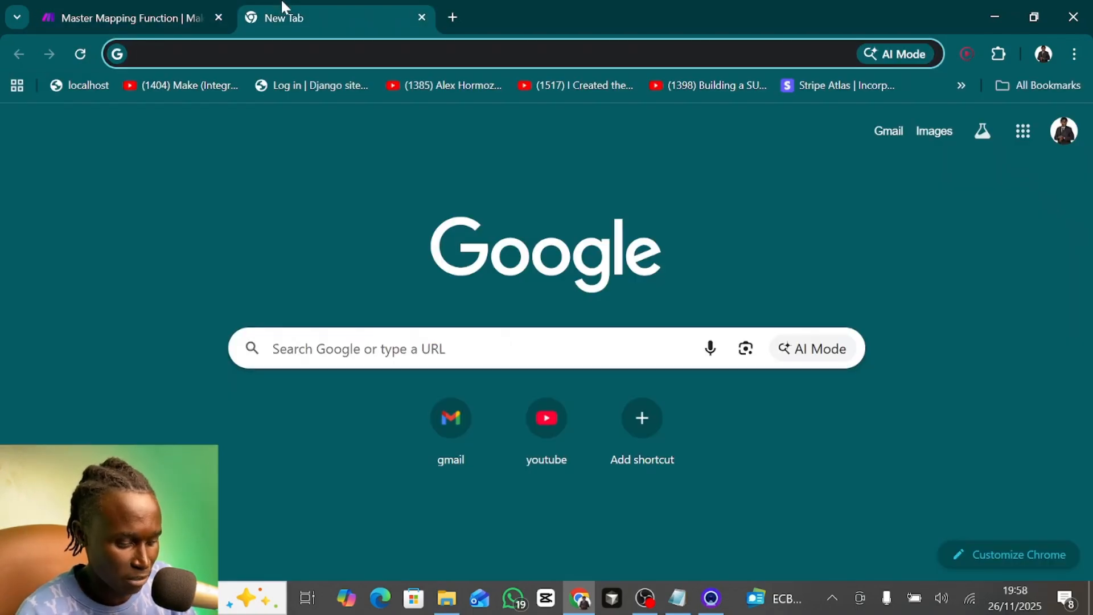
type("json")
key("Return")
left_click_drag(61, 302, 3, 171)
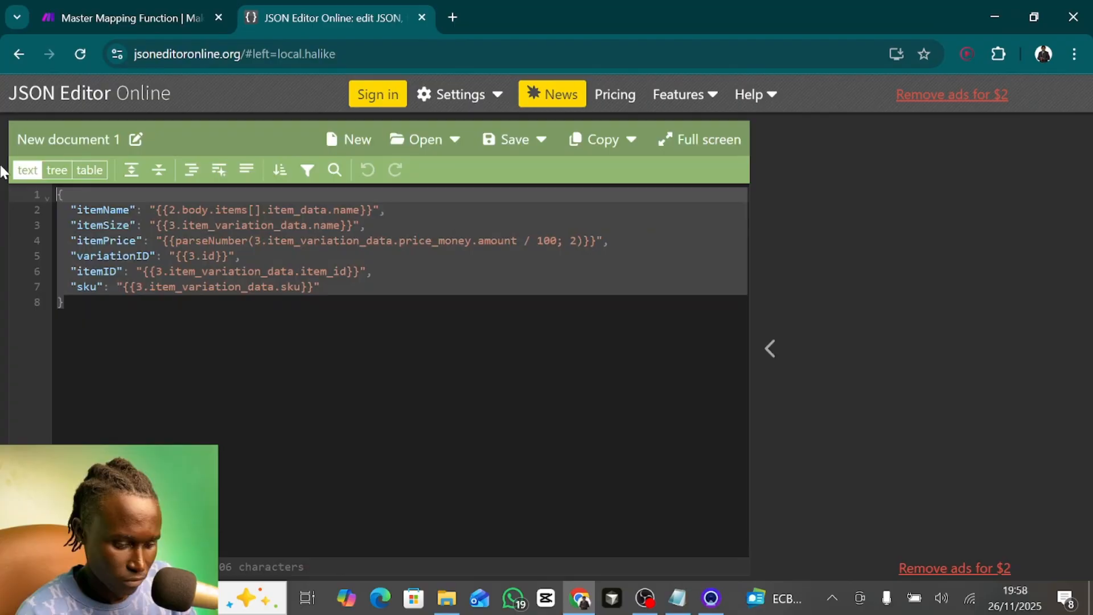
key("BackSpace")
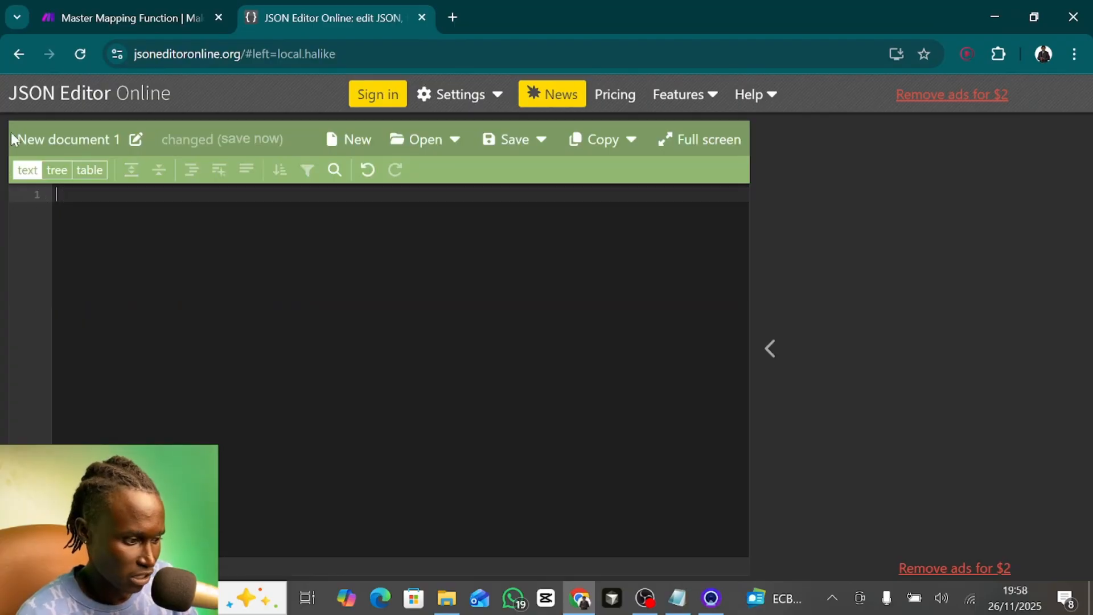
- Copy Text aggregator 16's full output text from Make into the empty JSON Editor Online document to validate it
left_click(165, 4)
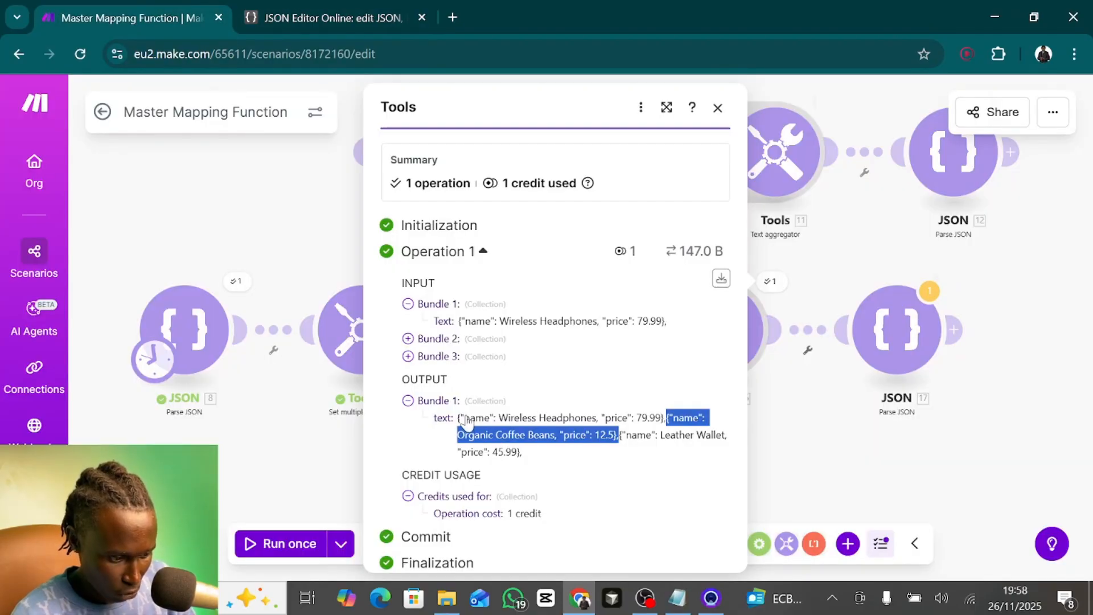
left_click_drag(458, 418, 517, 452)
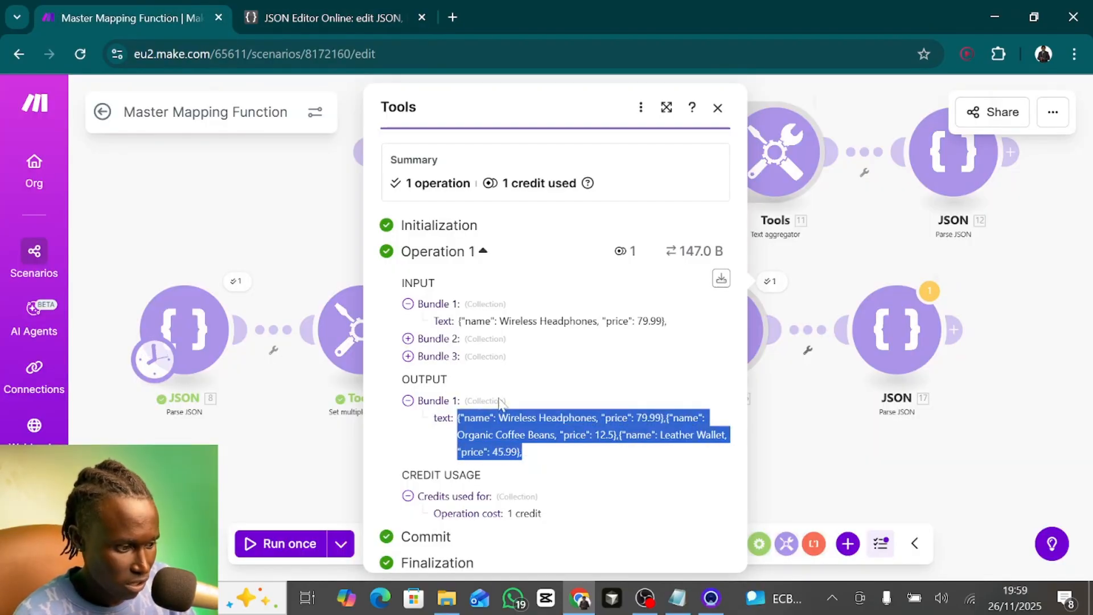
left_click(333, 3)
key("ctrl+v")
key("ctrl+z")
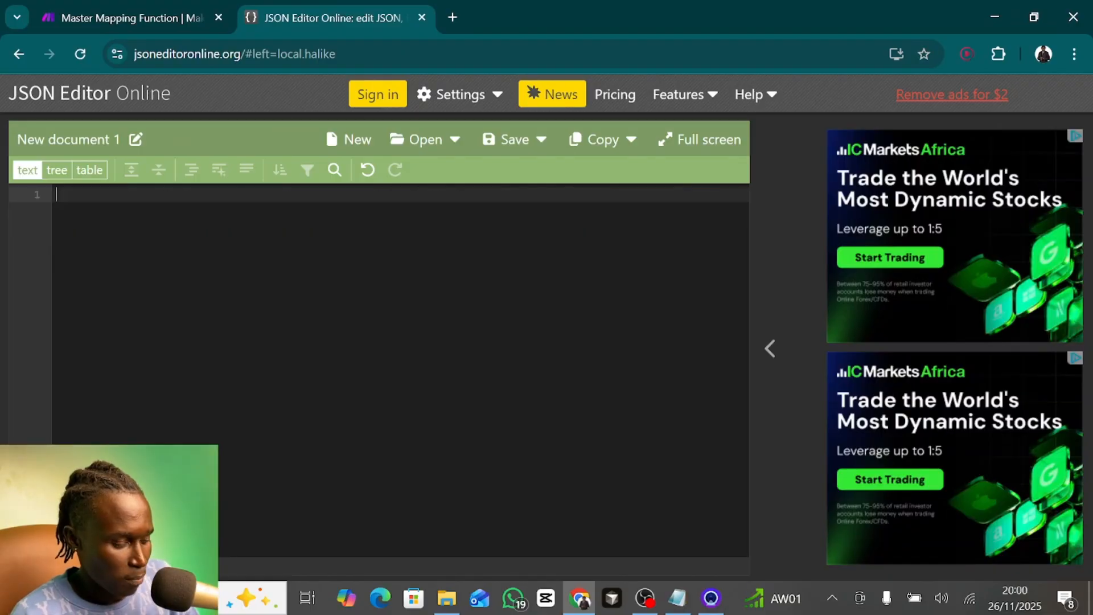
key("ctrl+v")
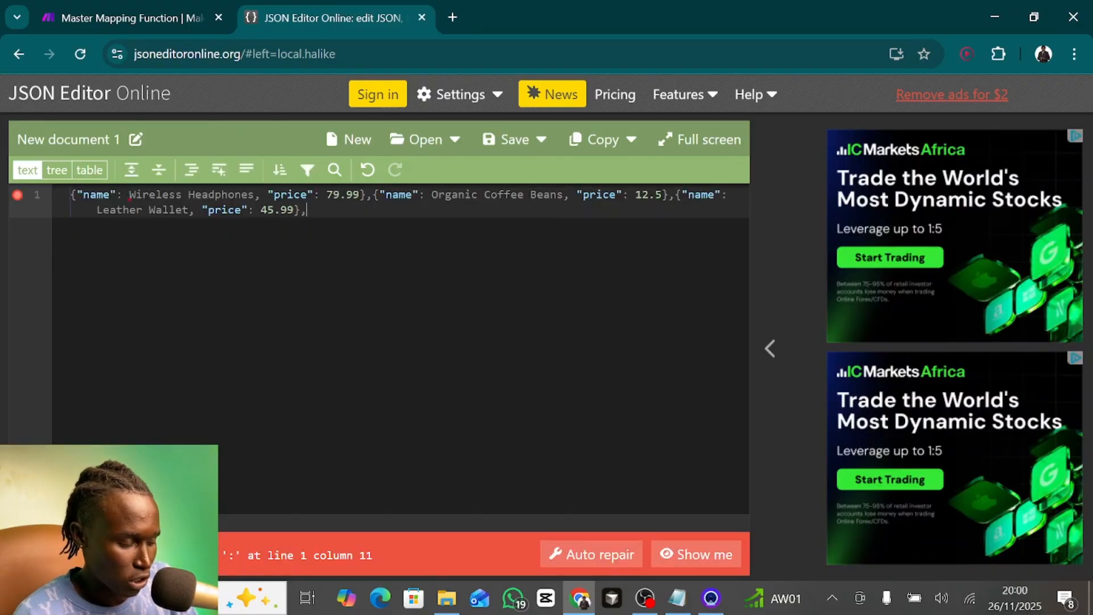
- Return to Make, check how the product name values are written in Text aggregator 16's output, and close it
left_click(136, 17)
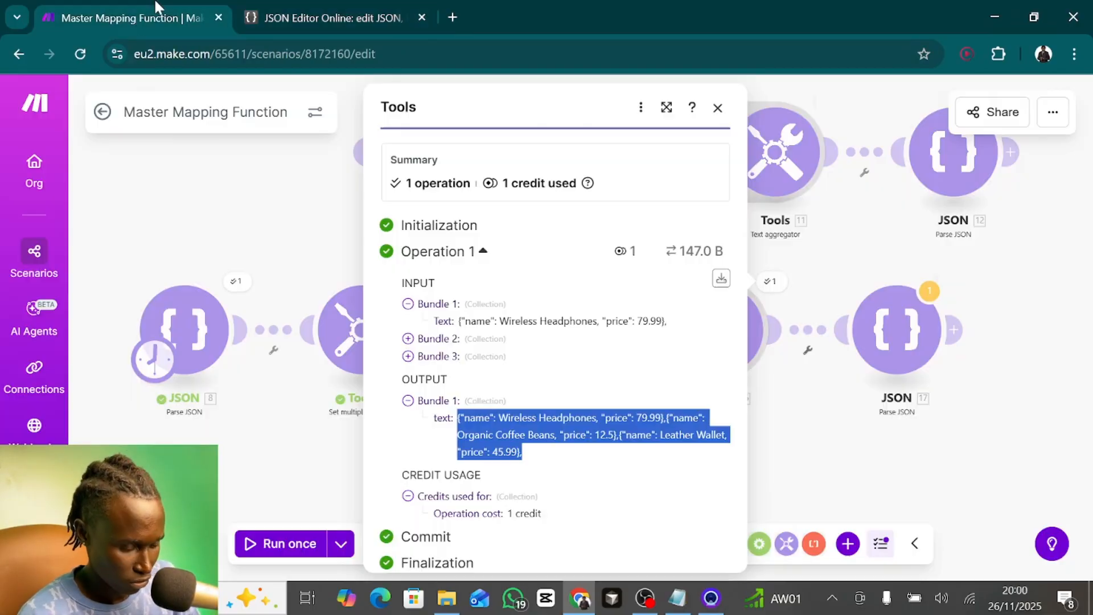
left_click(592, 452)
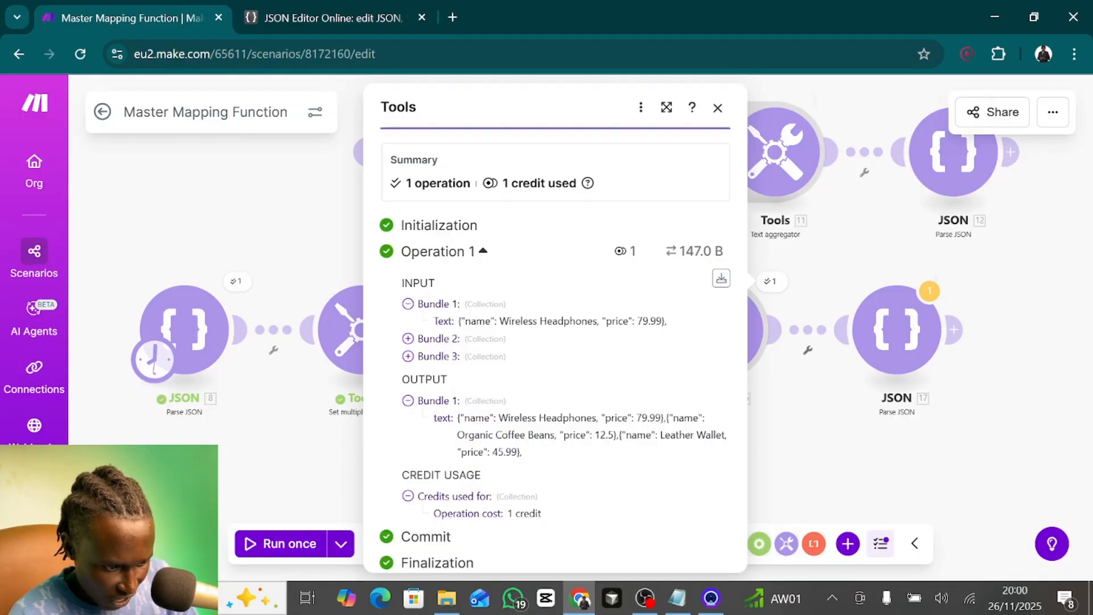
double_click(518, 419)
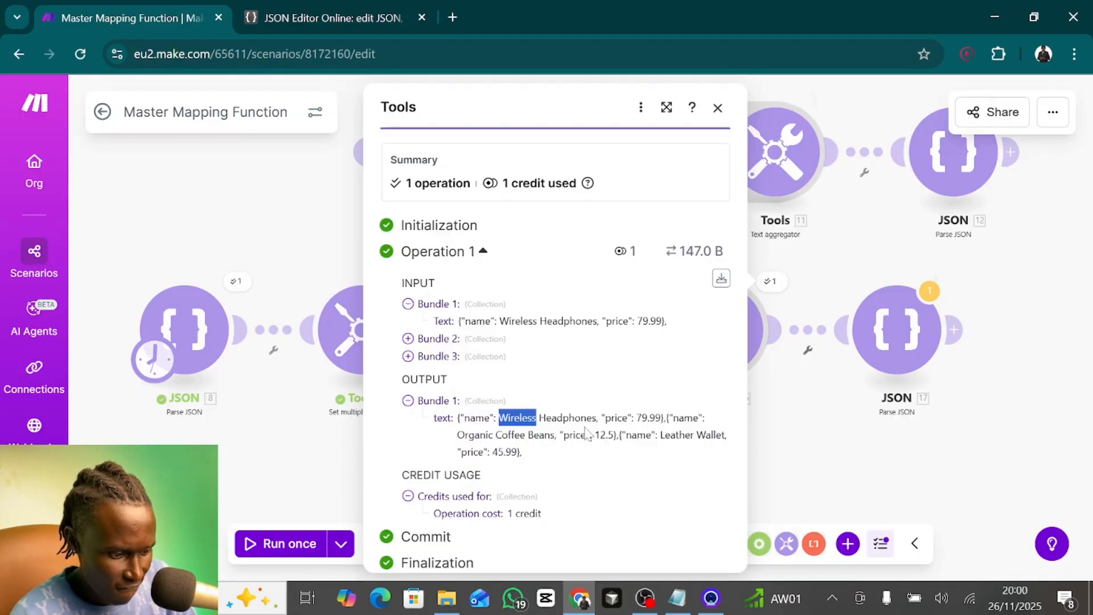
left_click(612, 433)
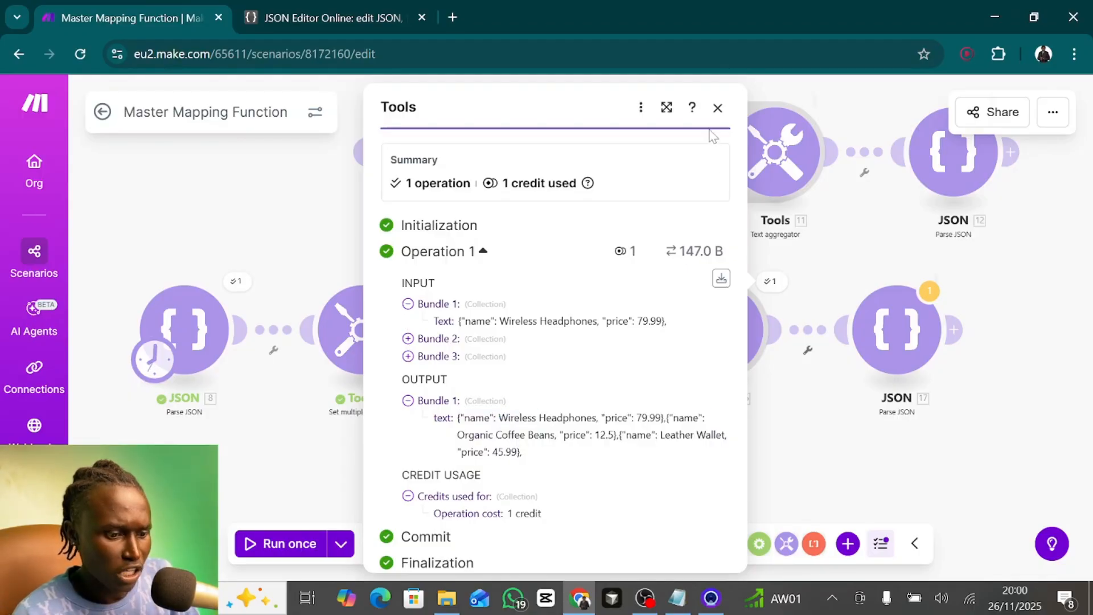
left_click(718, 108)
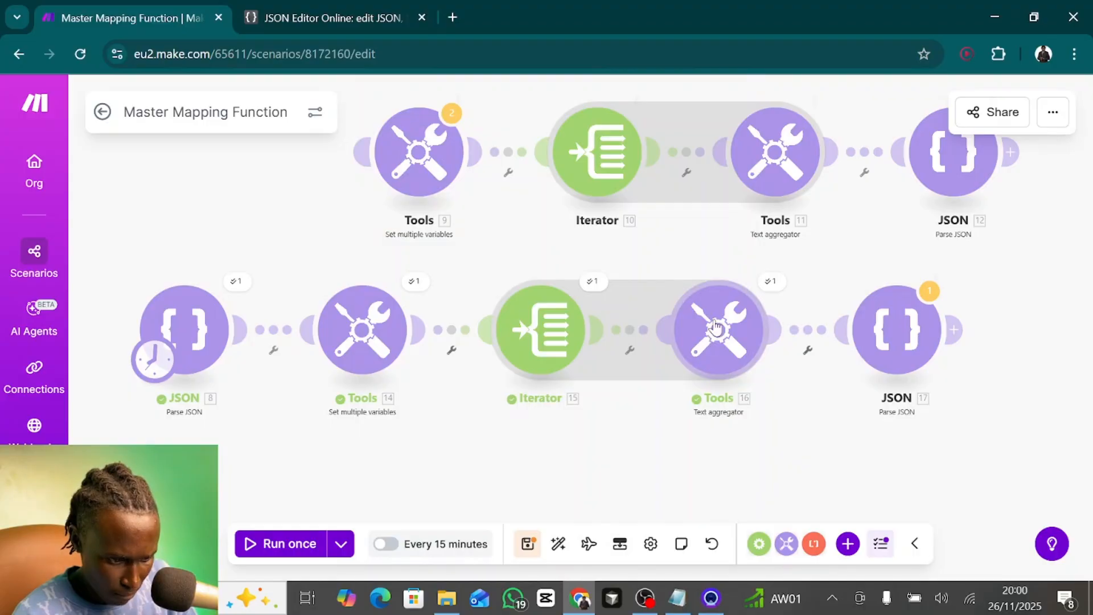
- Enclose the mapped name and price values in double quotes in Text aggregator 16's text, then save the module
left_click(709, 340)
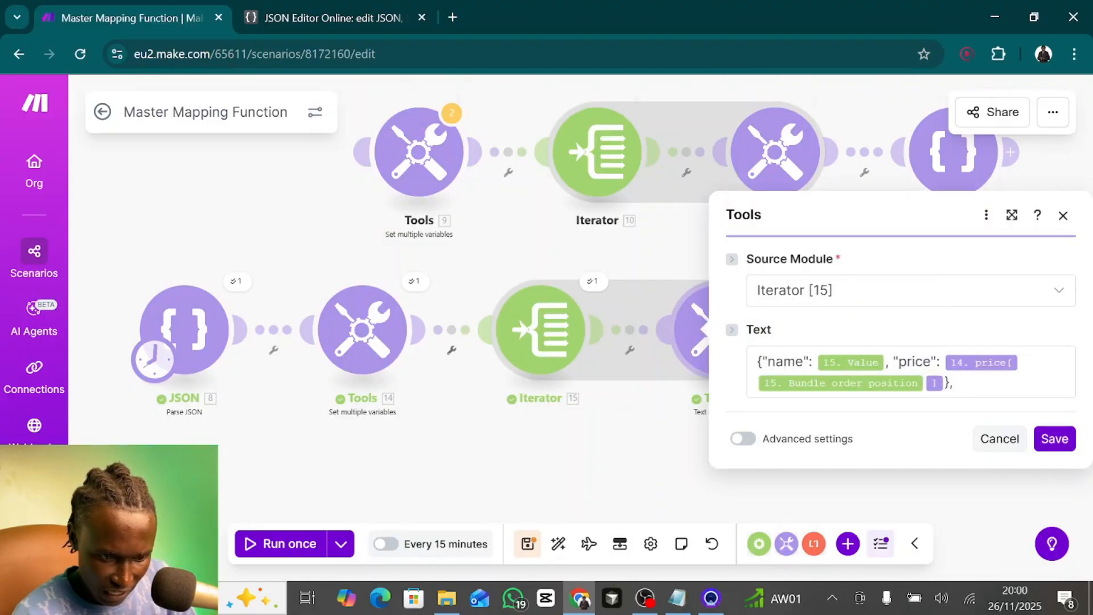
left_click(885, 362)
type("\"")
key("Left")
key("Left")
type("\"")
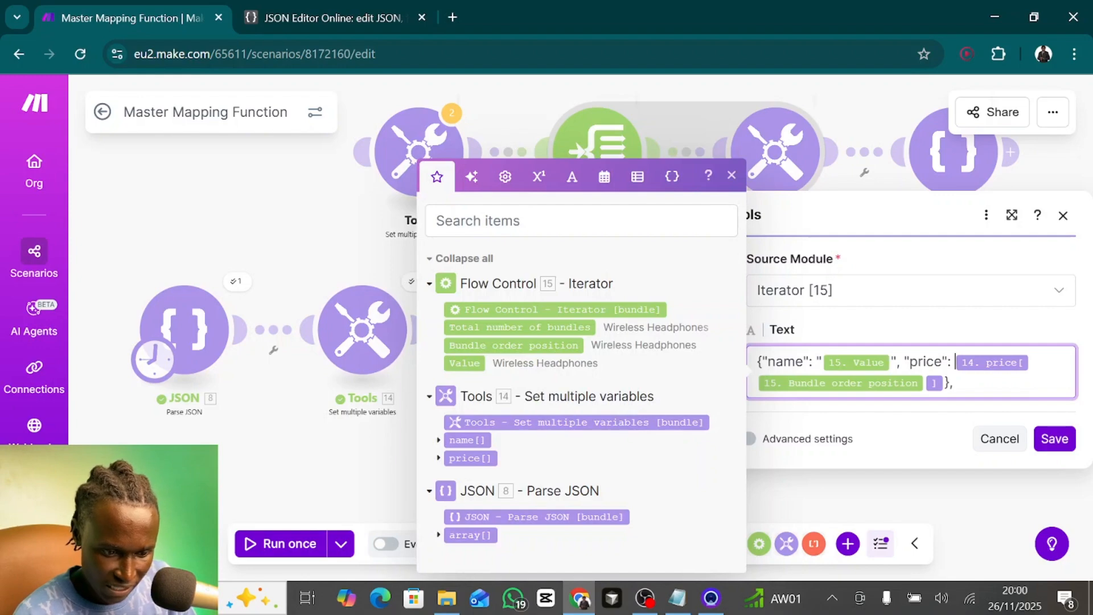
type("\"")
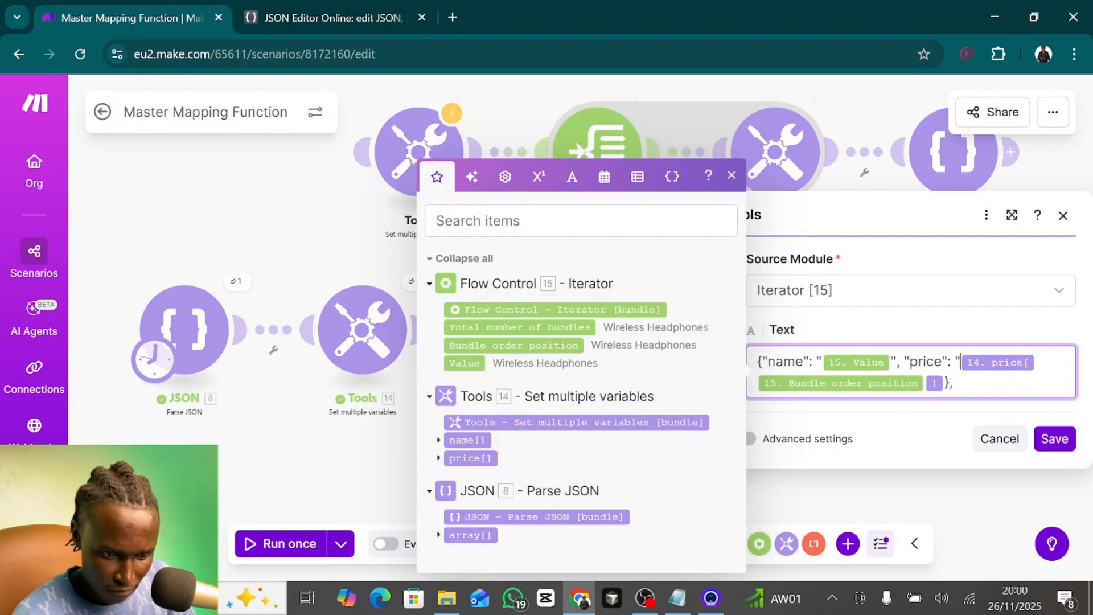
type("\"")
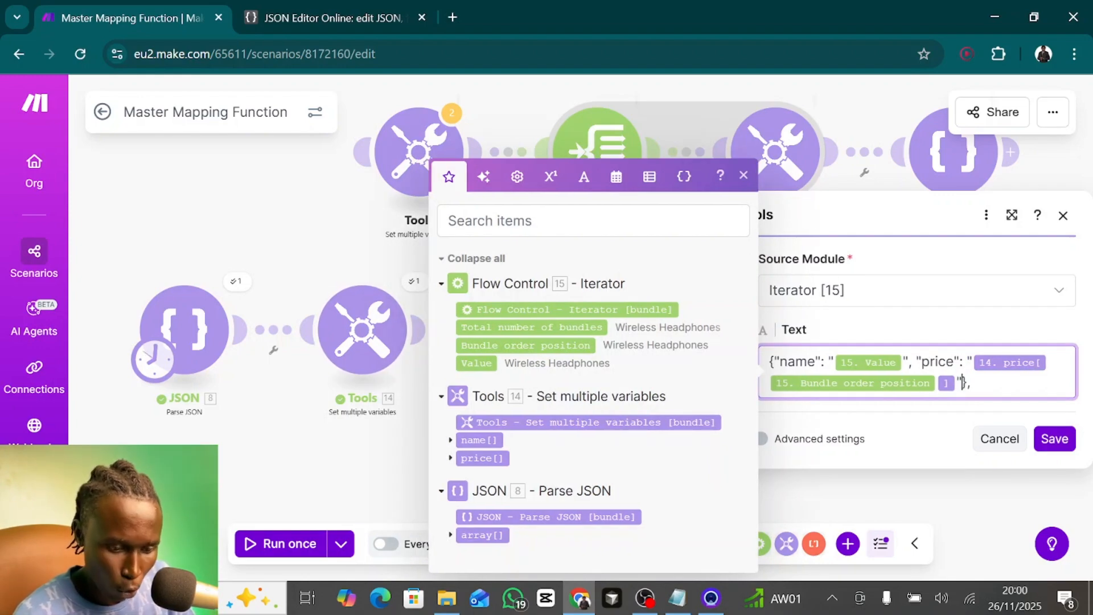
left_click(1054, 441)
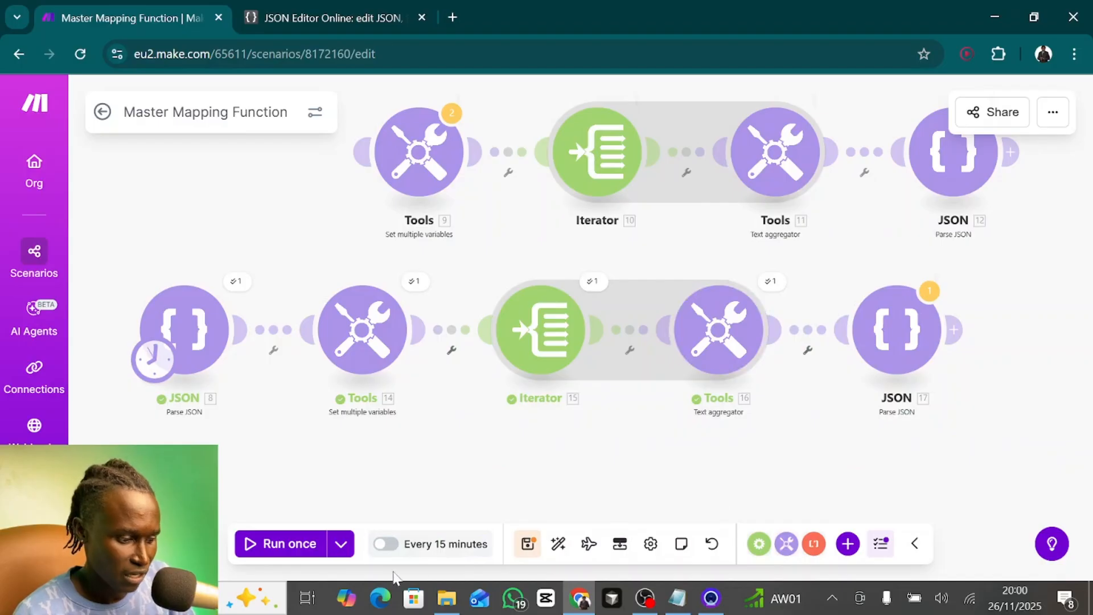
- Run the scenario once despite the warning and open Text aggregator 16's output
left_click(289, 543)
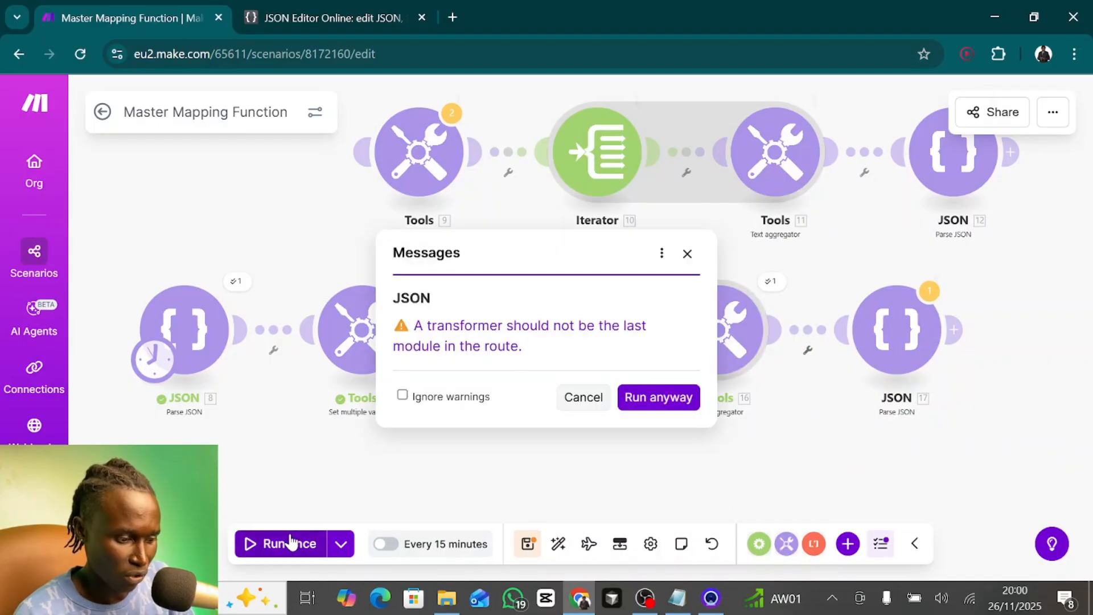
left_click(663, 397)
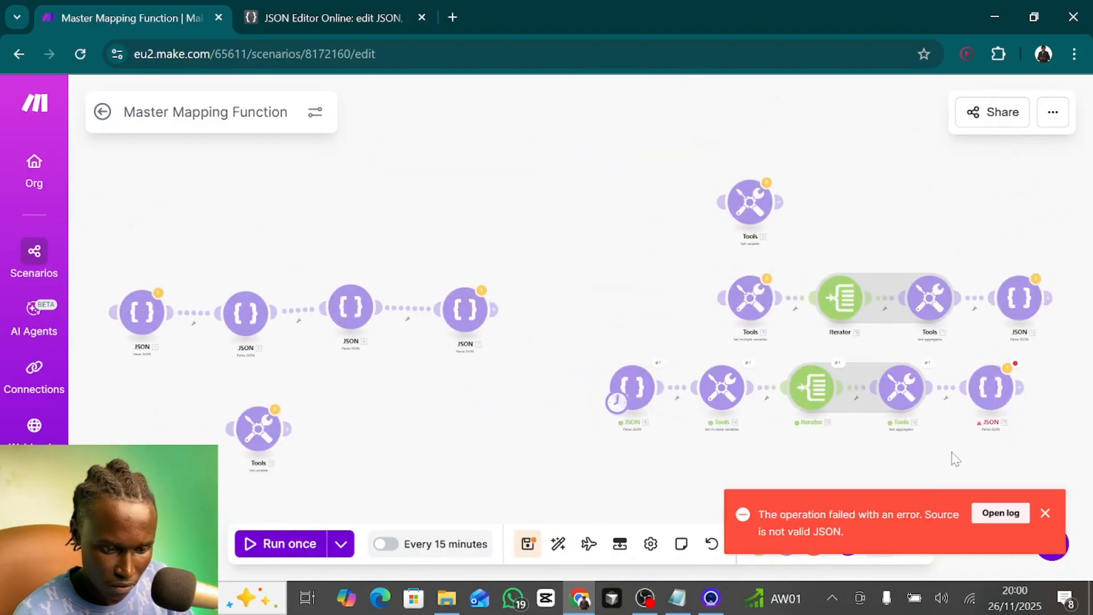
left_click_drag(954, 459, 826, 459)
scroll(771, 393, "up", 5)
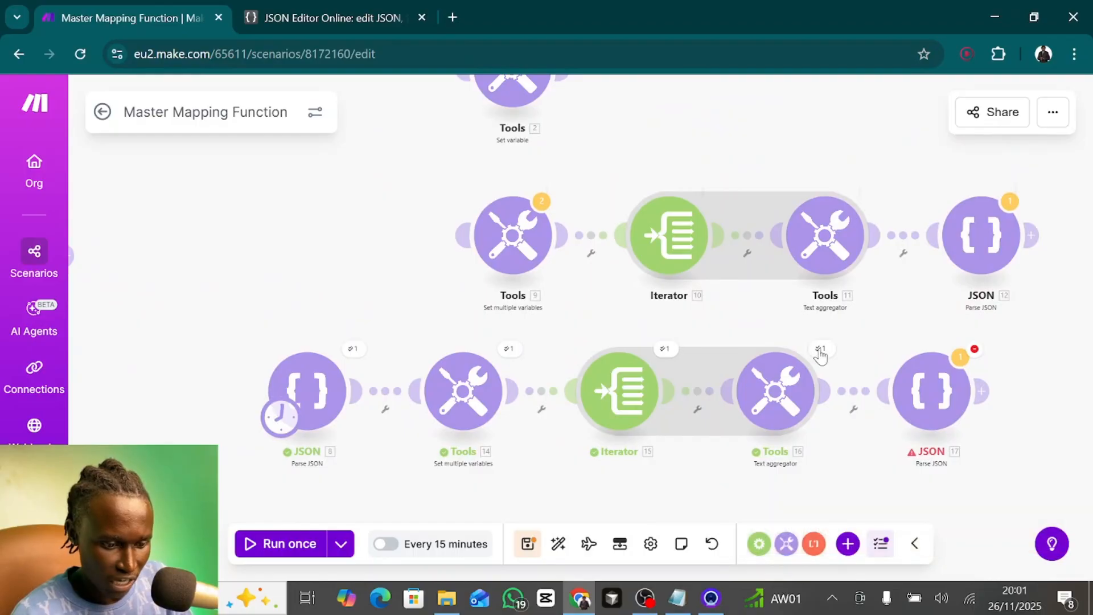
left_click(820, 351)
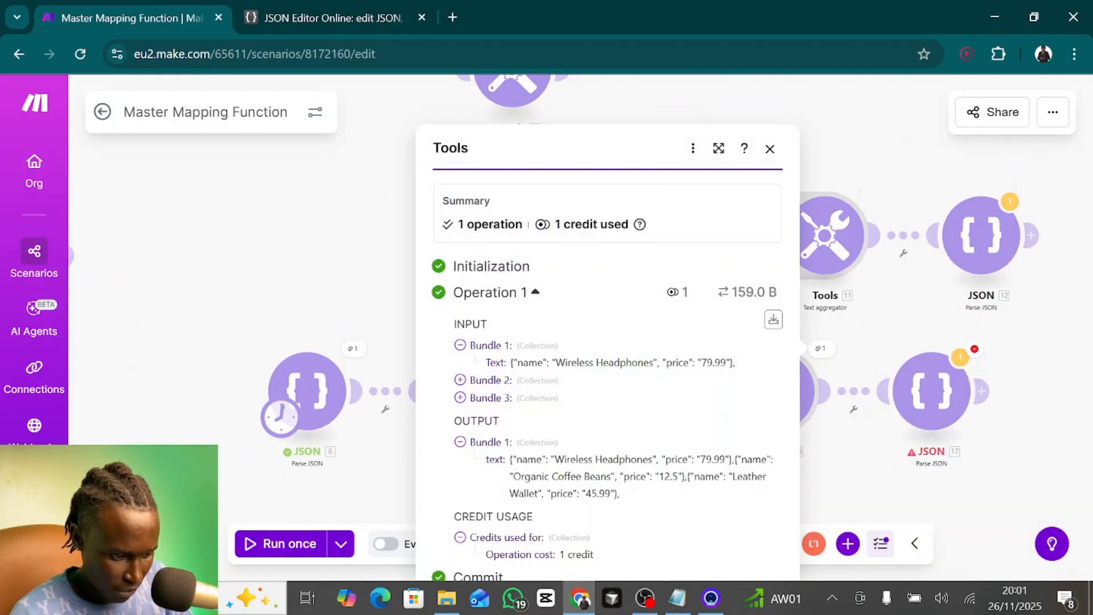
- Replace the JSON Editor Online document's content with the new output text copied from Text aggregator 16
left_click_drag(510, 459, 632, 495)
key("ctrl+c")
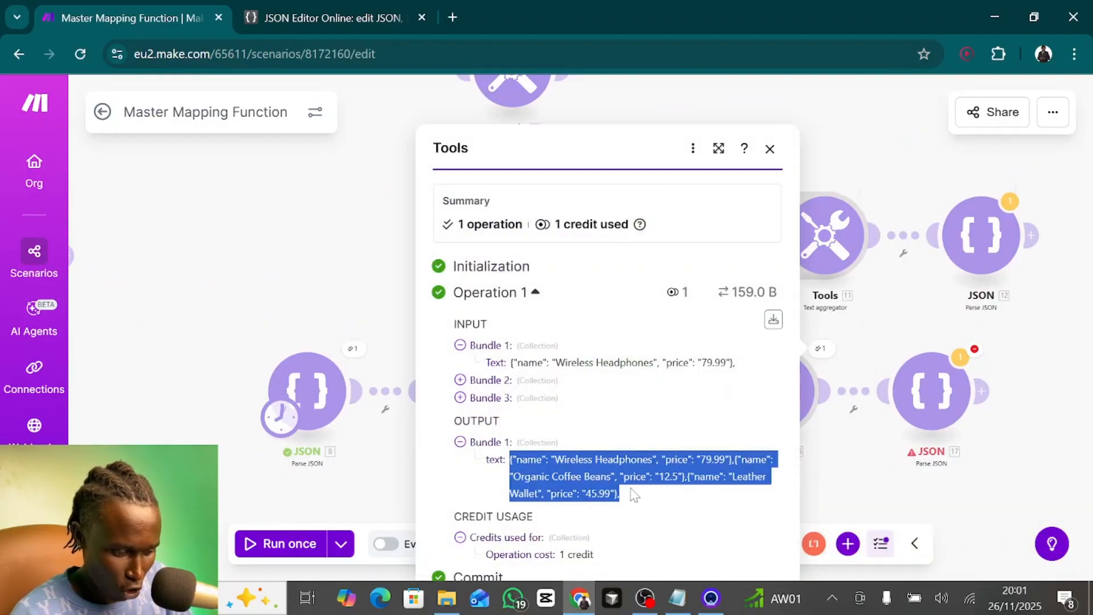
left_click(270, 18)
key("ctrl+a")
key("Delete")
key("ctrl+v")
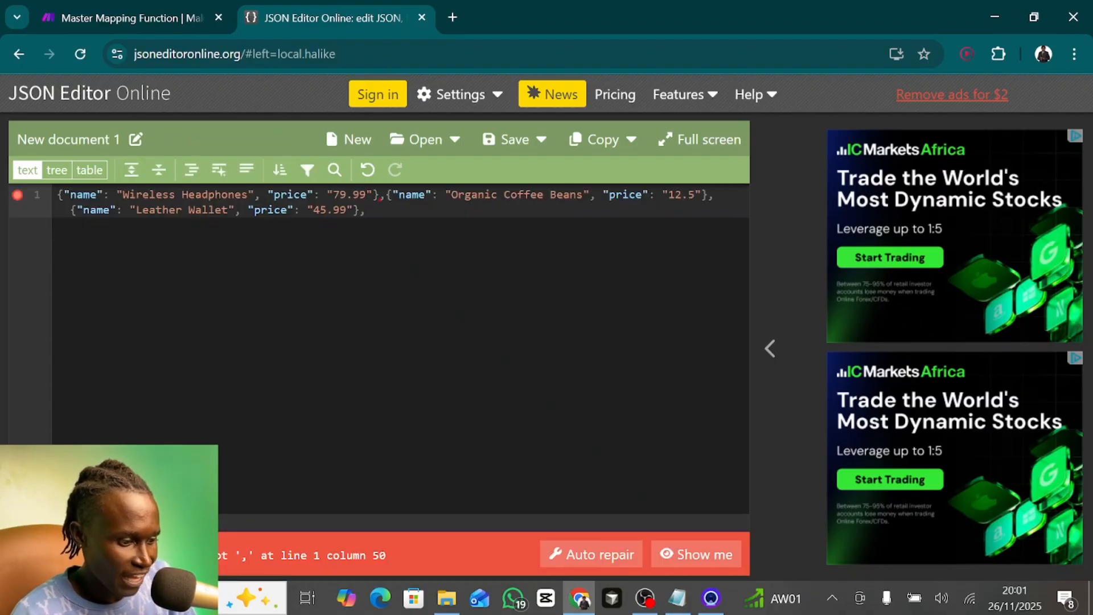
- Remove the trailing comma after the Leather Wallet object in the document, then return to the Make scenario
key("BackSpace")
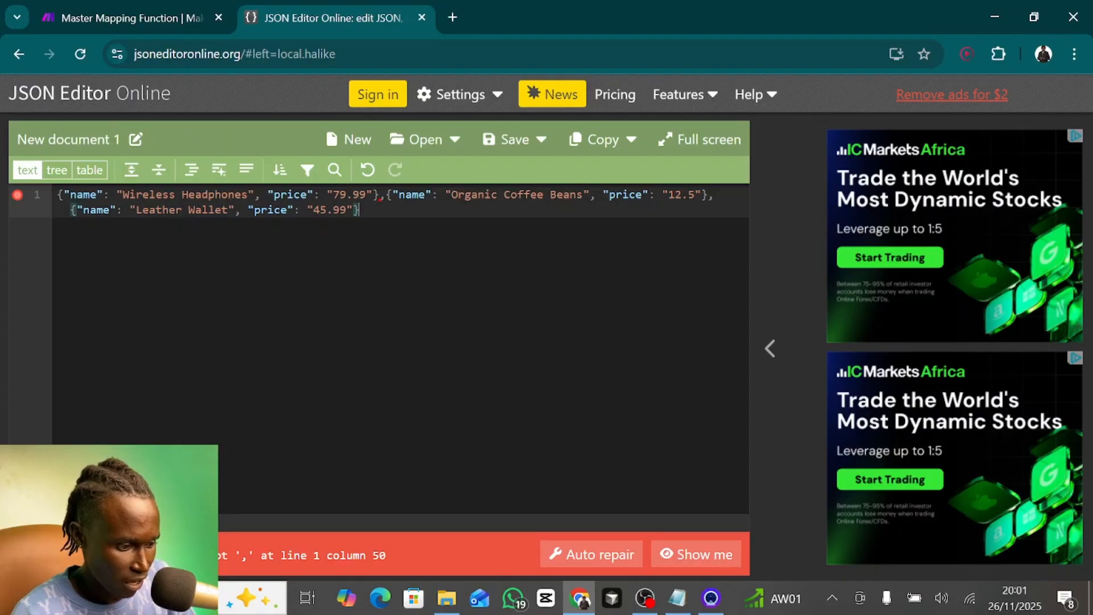
type(",")
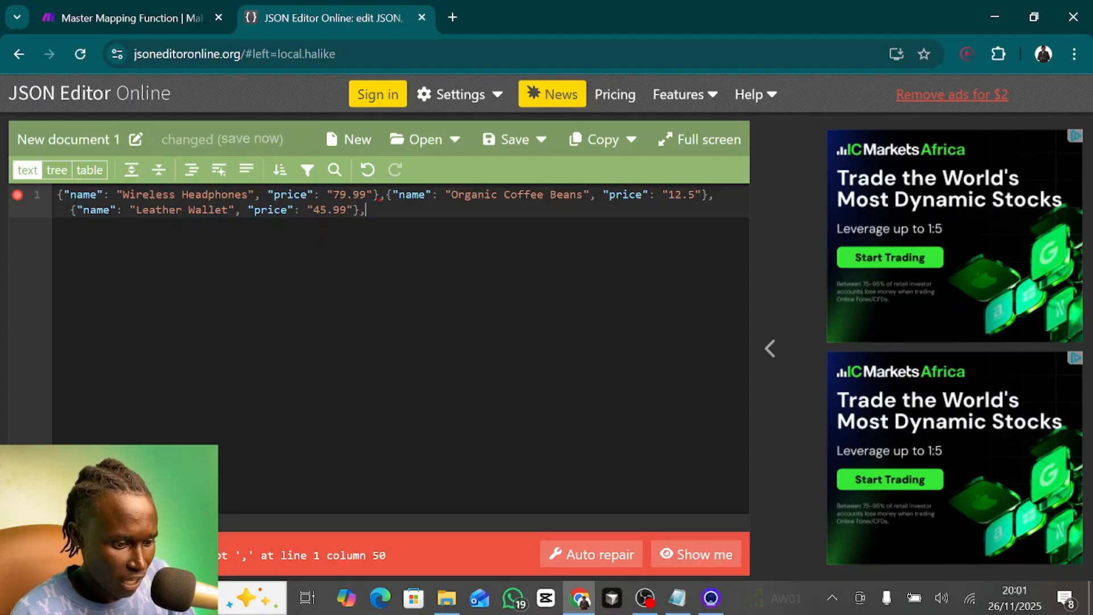
key("BackSpace")
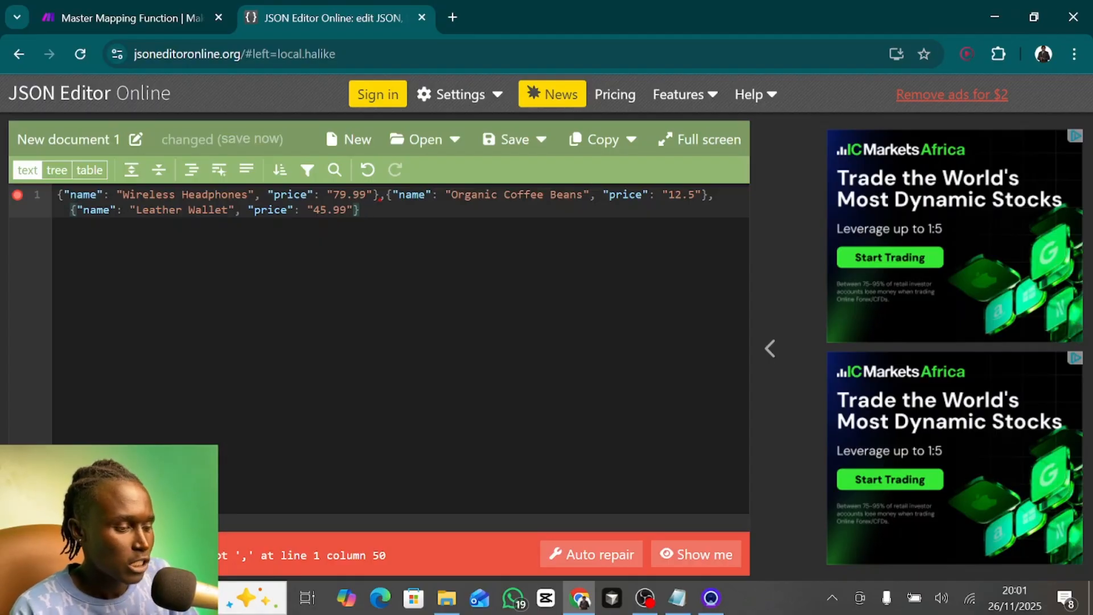
key("ctrl+shift+Tab")
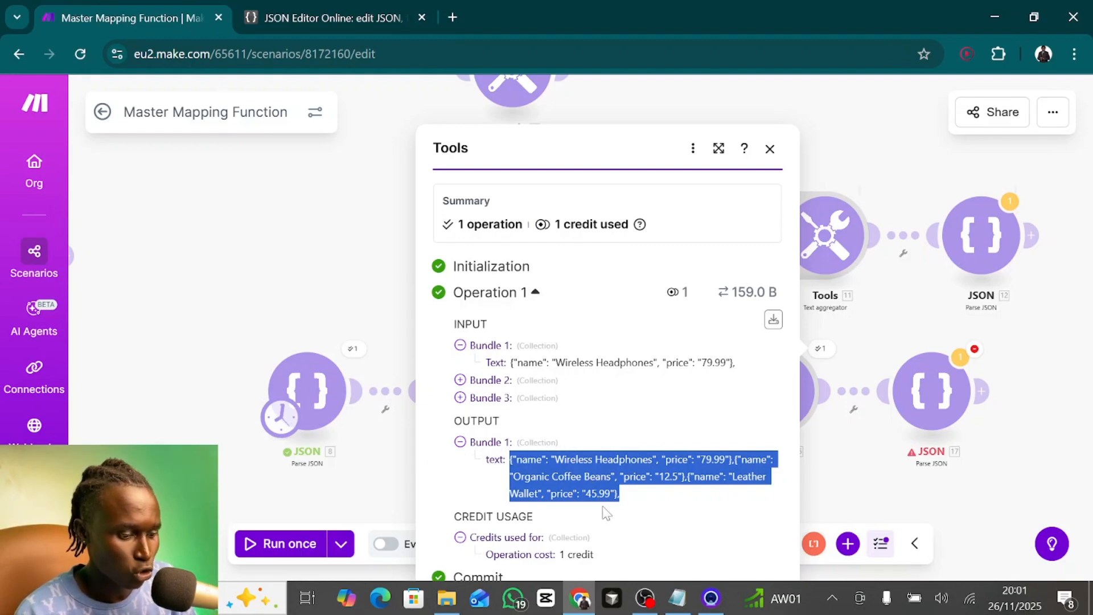
- In JSON Editor Online, create a square-bracketed array below the objects and move the Wireless Headphones object into it, followed by a comma
key("ctrl+Tab")
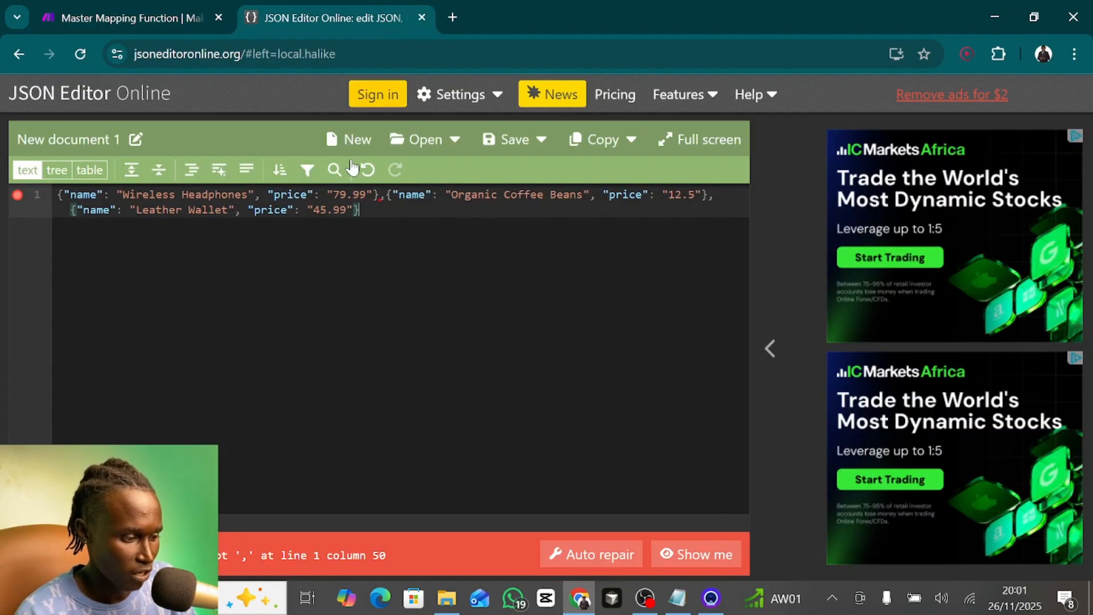
key("Return")
key("Return")
key("Return")
type("[")
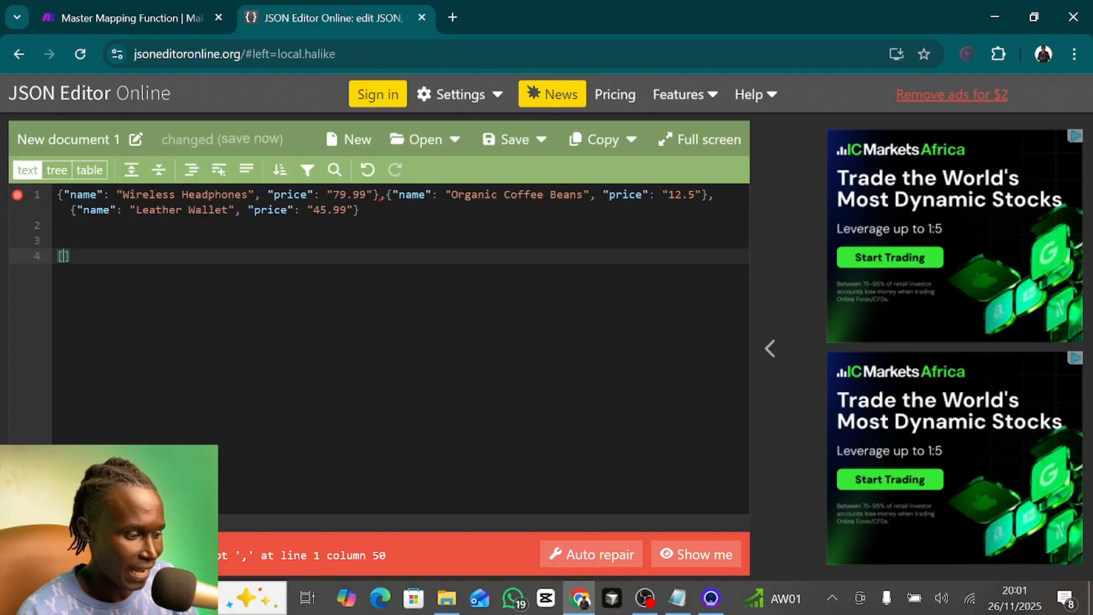
key("Return")
key("ctrl+x")
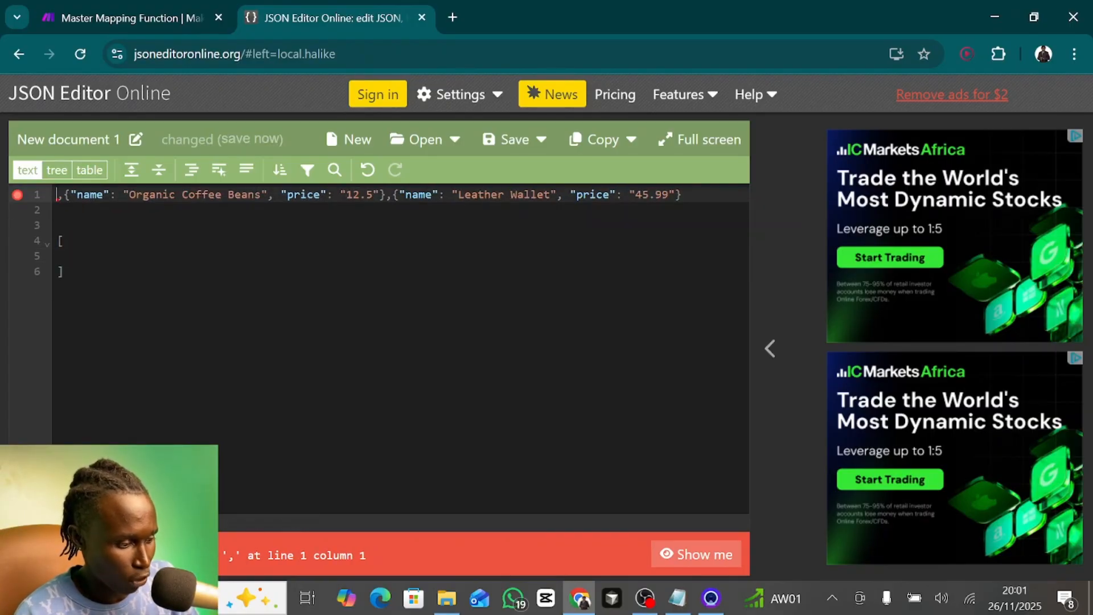
left_click(71, 256)
key("ctrl+v")
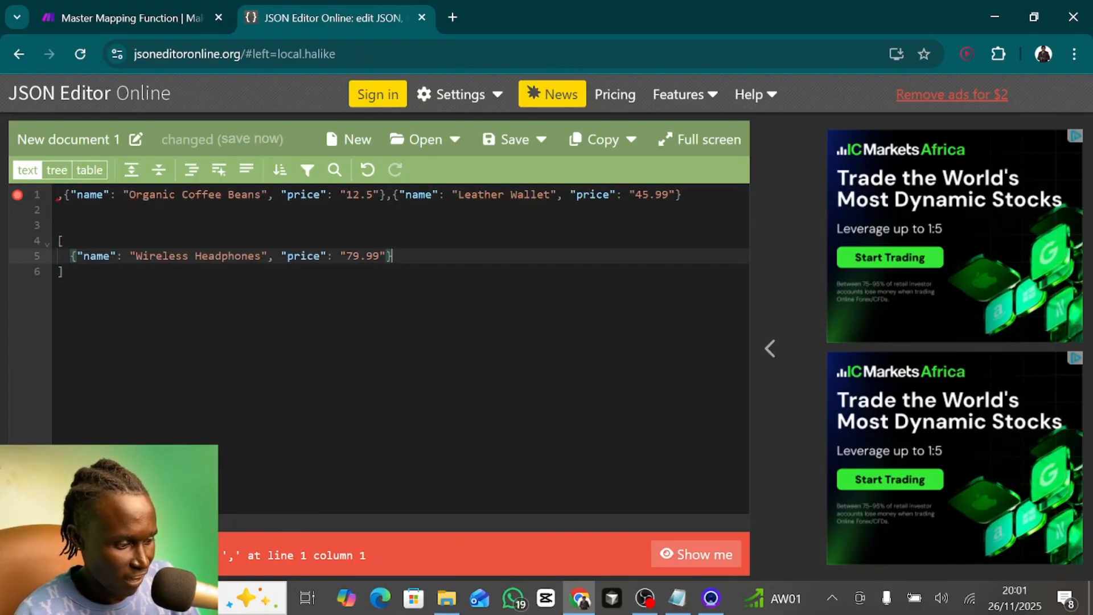
type(",")
key("Return")
- Move the Organic Coffee Beans and Leather Wallet objects into the bracketed array on separate lines, separated by a comma, and select the array
left_click_drag(63, 195, 379, 194)
left_click(72, 272)
key("ctrl+v")
type(",")
key("Return")
left_click_drag(70, 194, 360, 195)
key("ctrl+x")
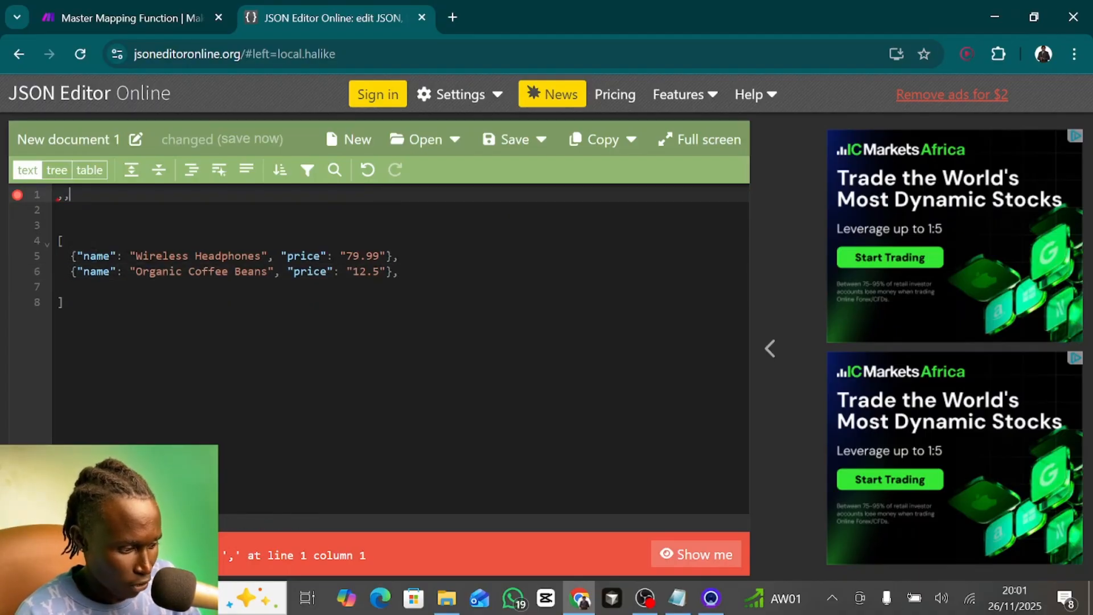
left_click(71, 287)
key("ctrl+v")
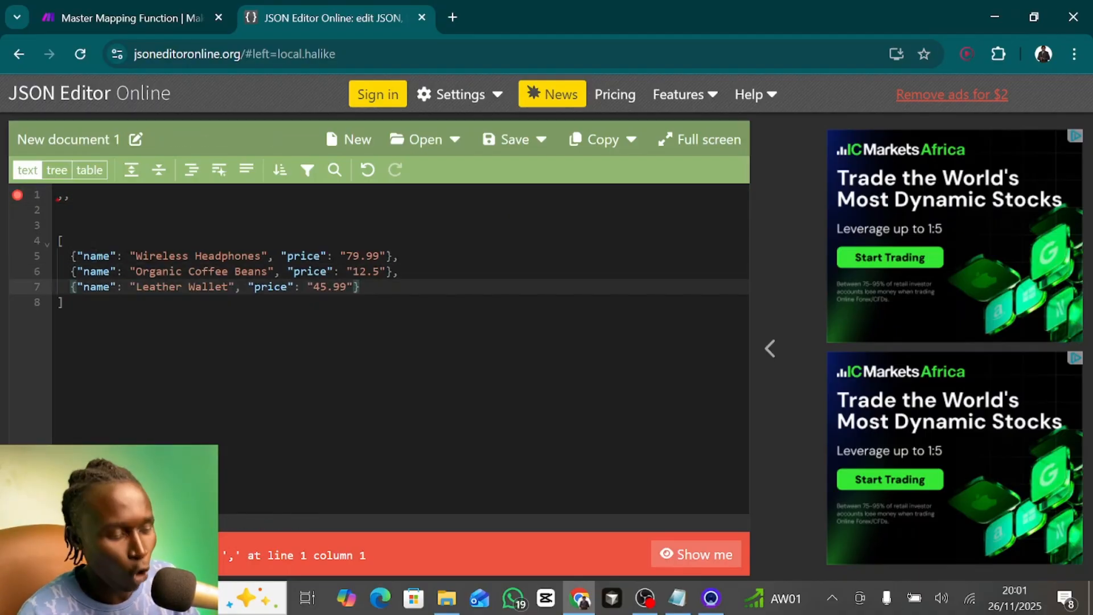
left_click_drag(65, 303, 57, 241)
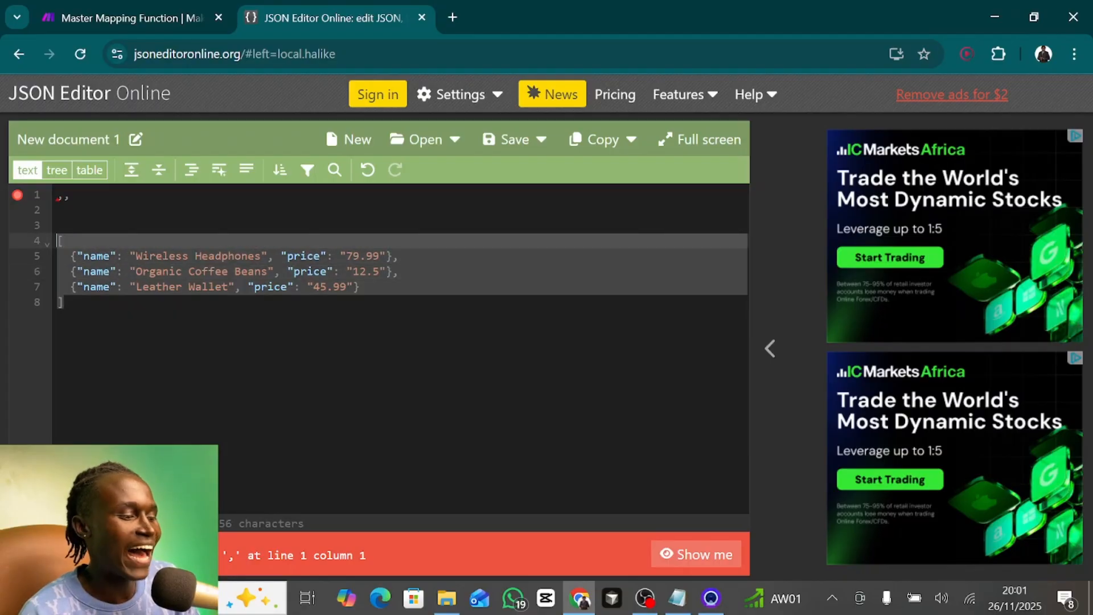
- In the Make scenario, wrap the 16. text value in JSON 17's JSON string in a split function with a comma separator
left_click(99, 7)
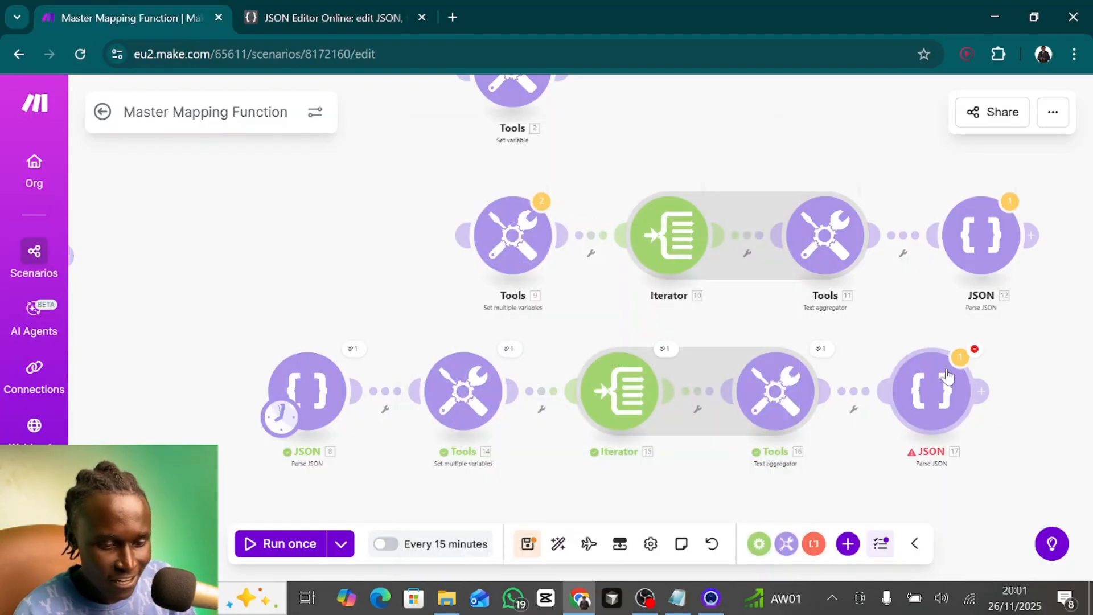
left_click(932, 391)
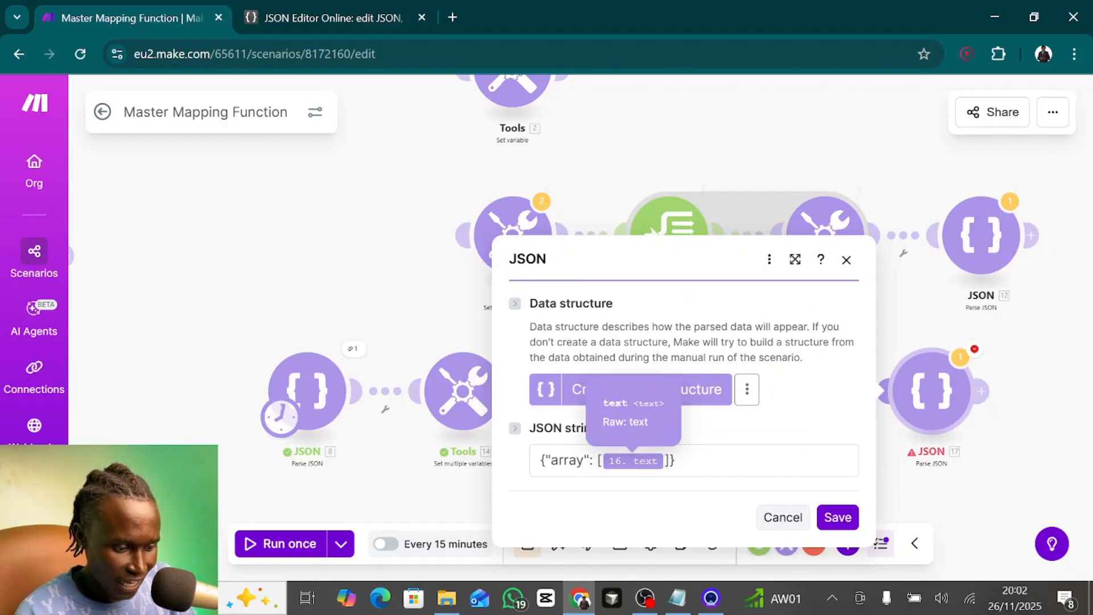
left_click(602, 461)
type("split")
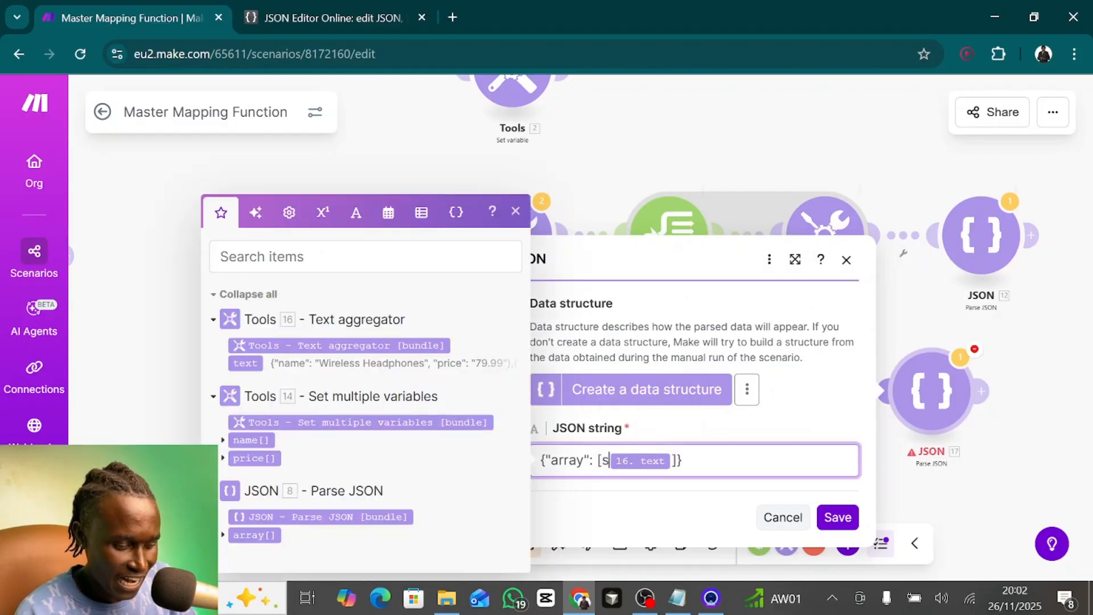
type("(")
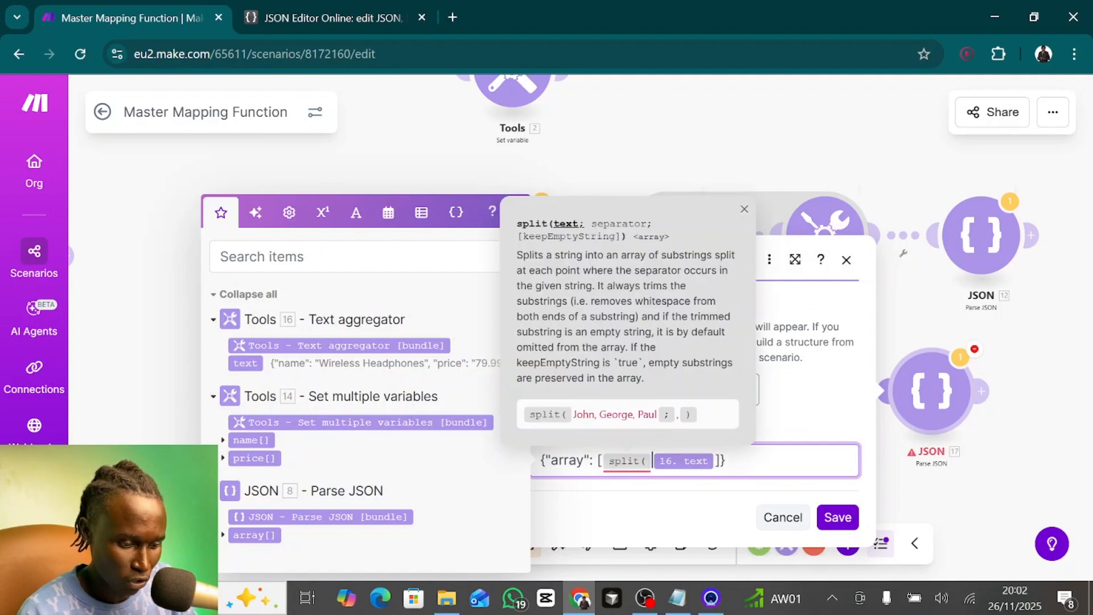
key("Right")
type(")")
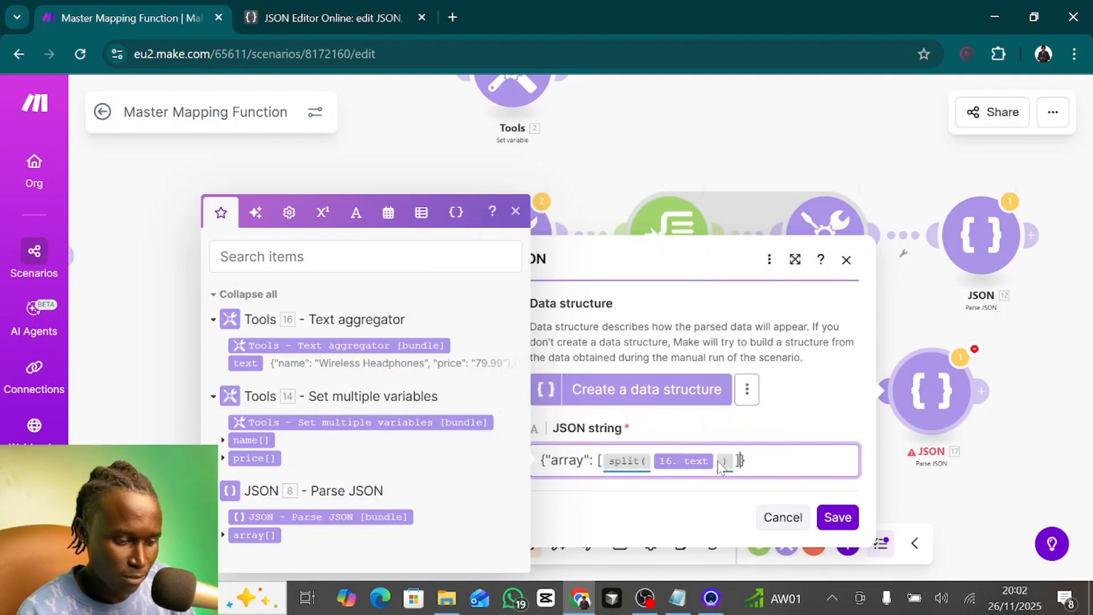
left_click(719, 462)
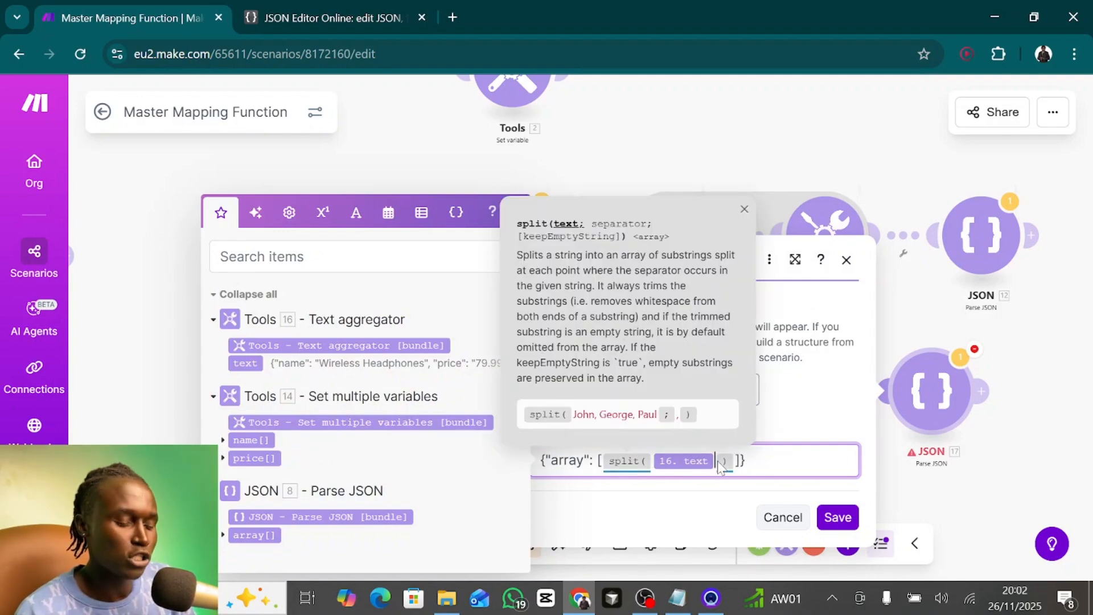
type("; ")
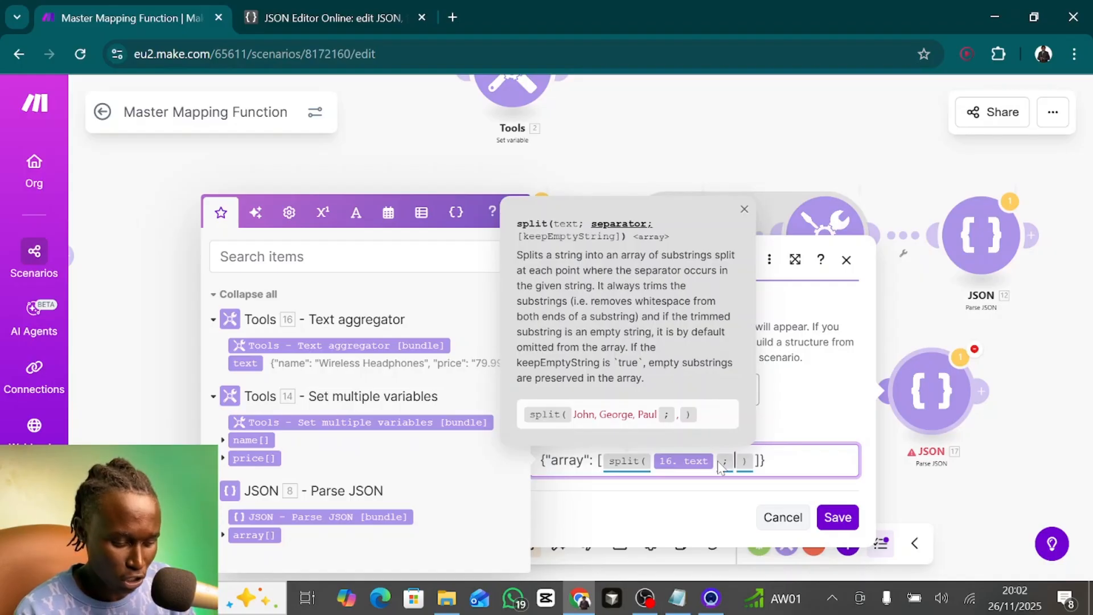
type(",")
key("End")
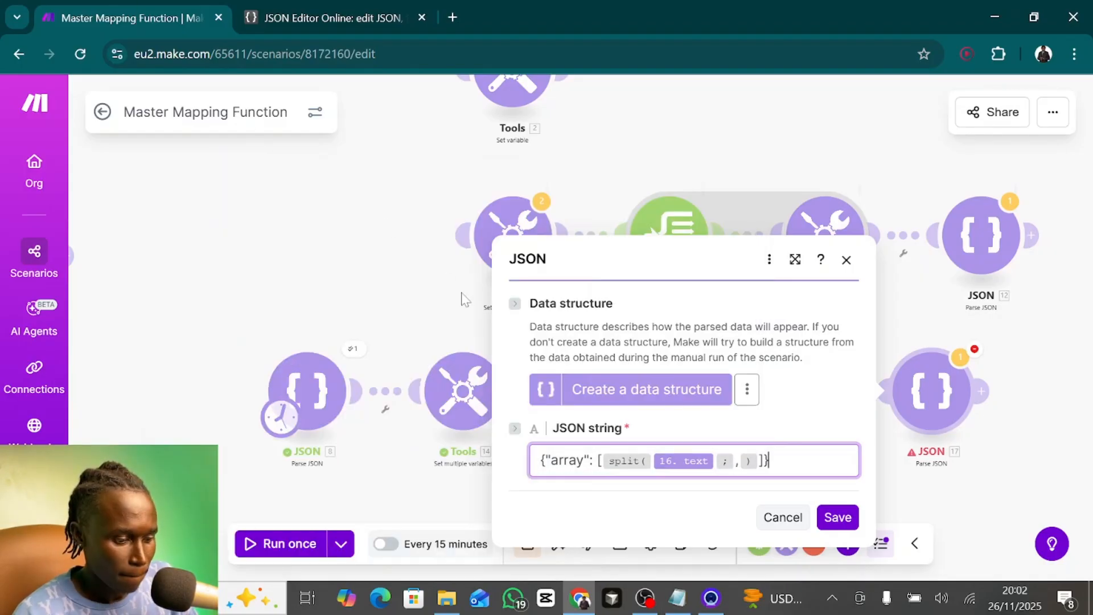
- Cut the whole bracketed product array from the JSON Editor Online document, then return to the Make scenario
left_click(317, 8)
left_click(358, 315)
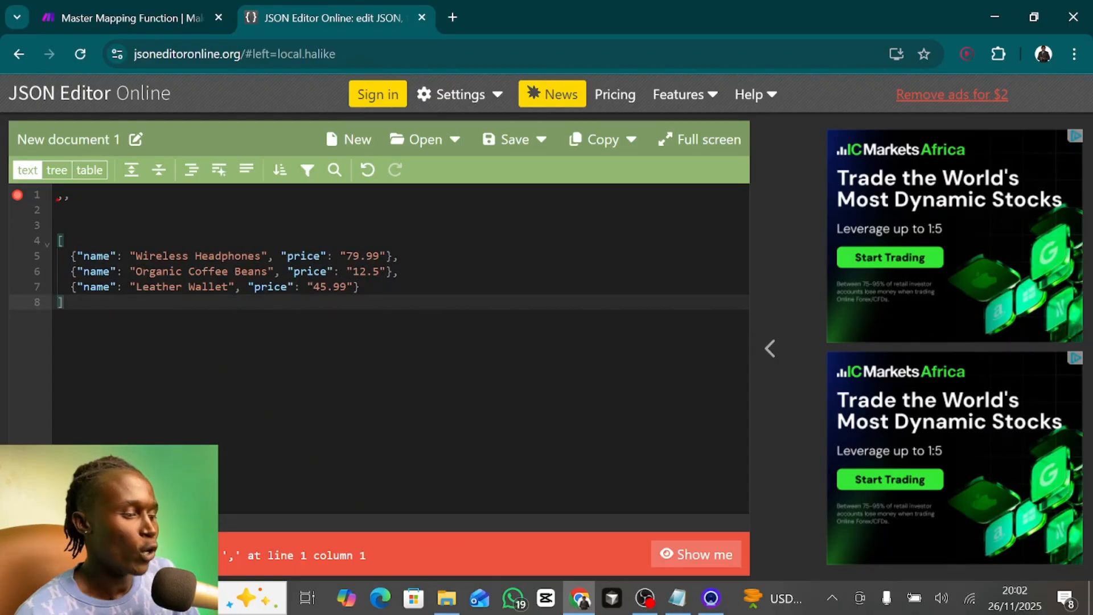
left_click_drag(357, 315, 46, 242)
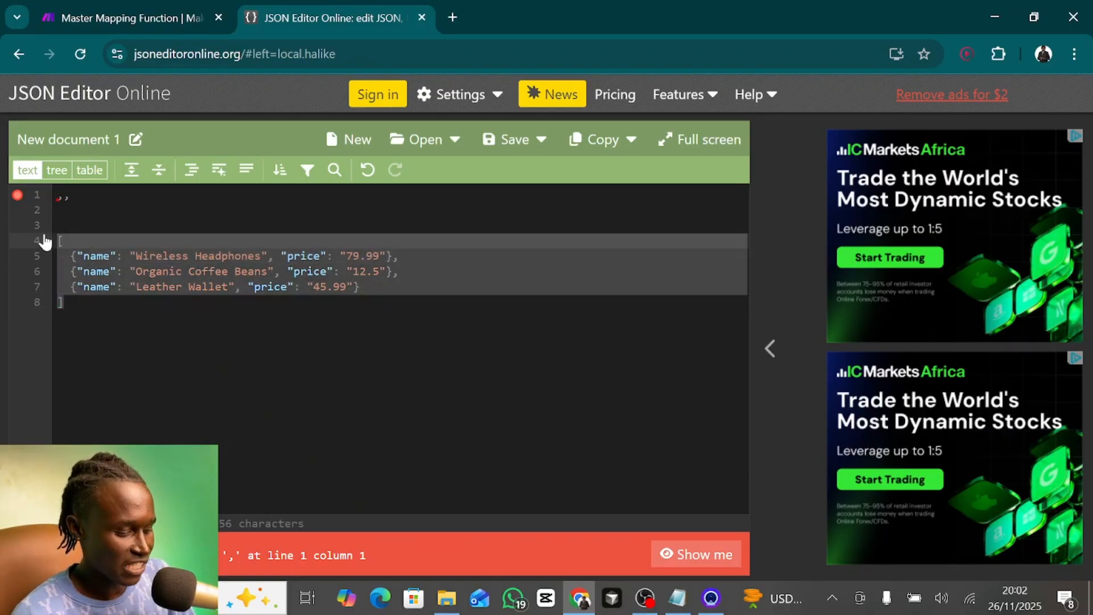
key("ctrl+x")
left_click(126, 8)
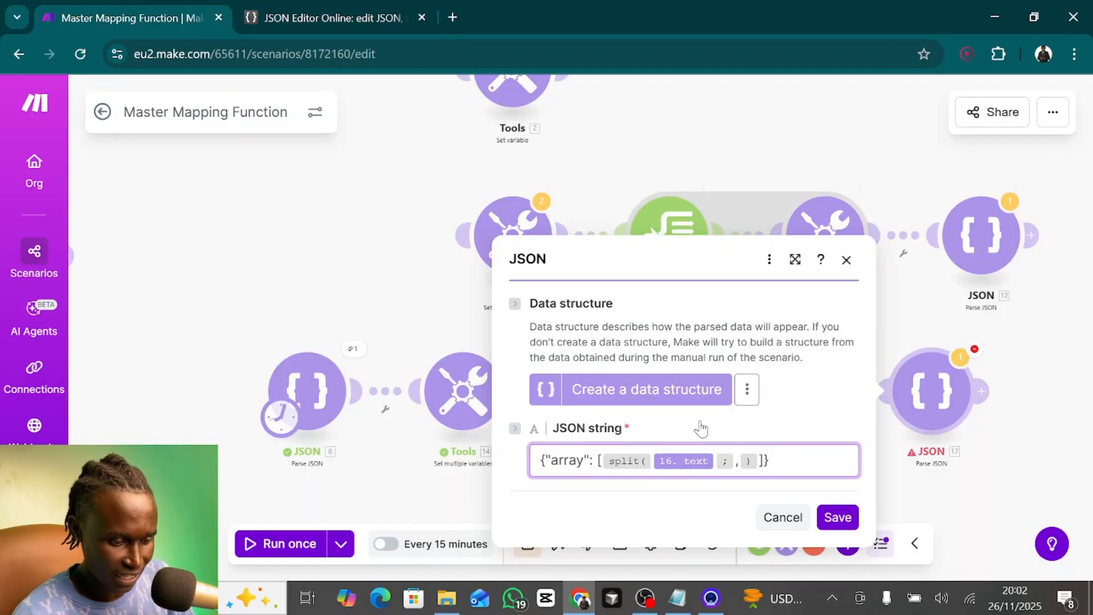
- Replace the split expression in JSON 17's JSON string with the bracketed product array
left_click(601, 461)
key("shift+Right")
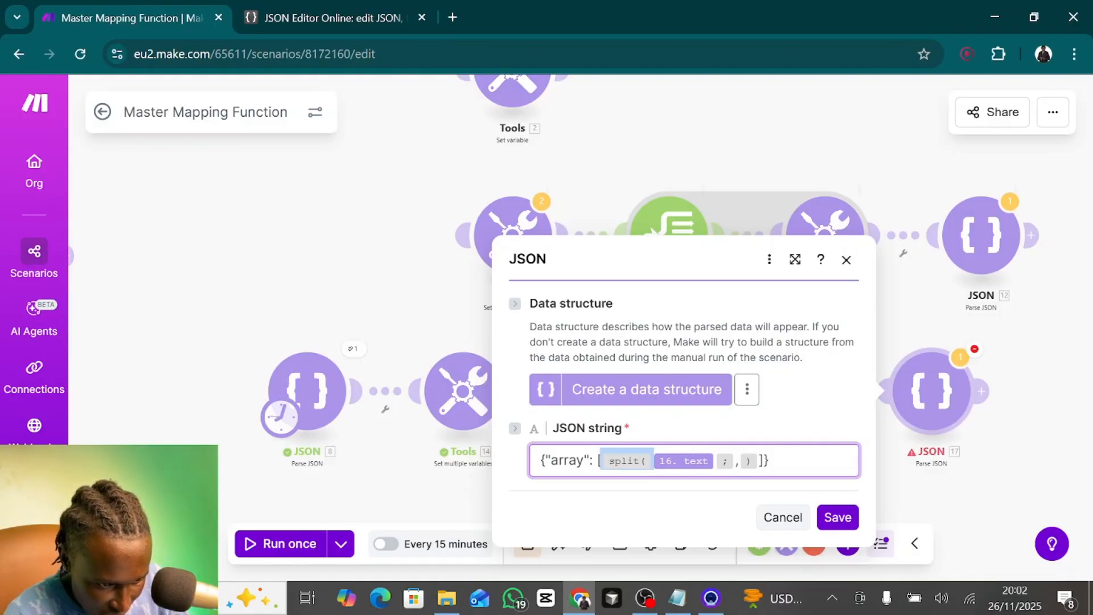
key("shift+Right")
key("shift+Right")
key("shift+Right")
key("shift+Right")
key("BackSpace")
key("ctrl+v")
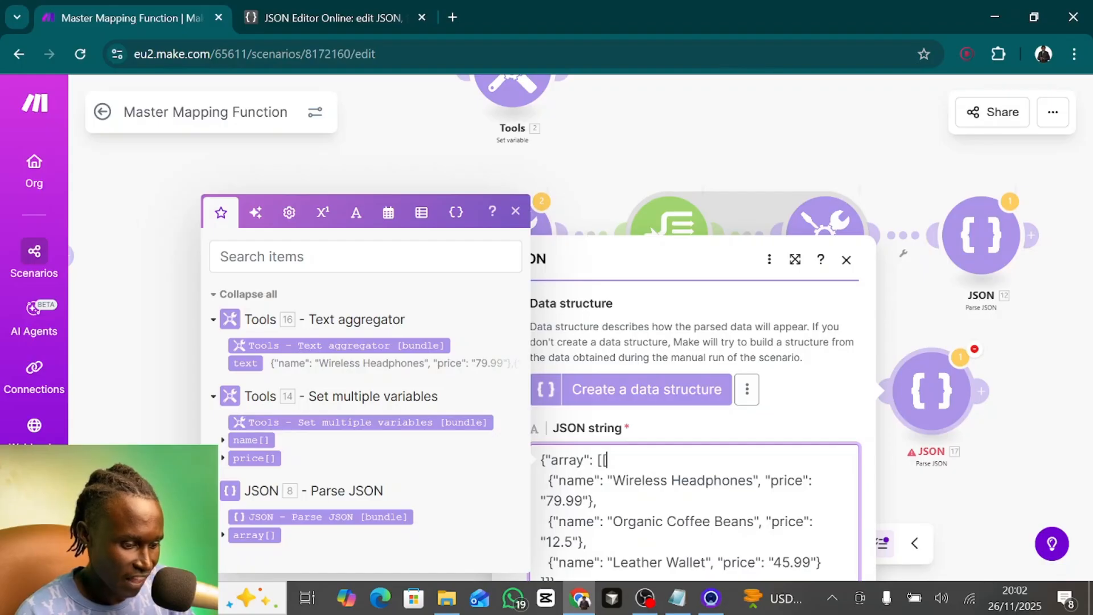
key("Left")
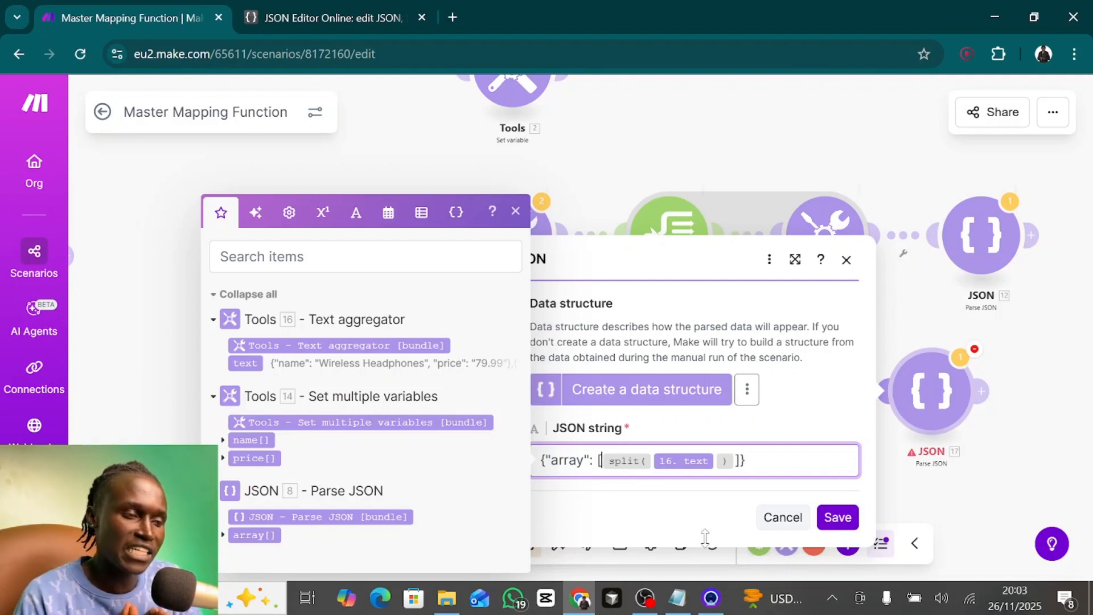
- In JSON Editor Online, restore the bracketed array and put the three product objects on one comma-separated line below it, without a trailing comma
left_click(333, 17)
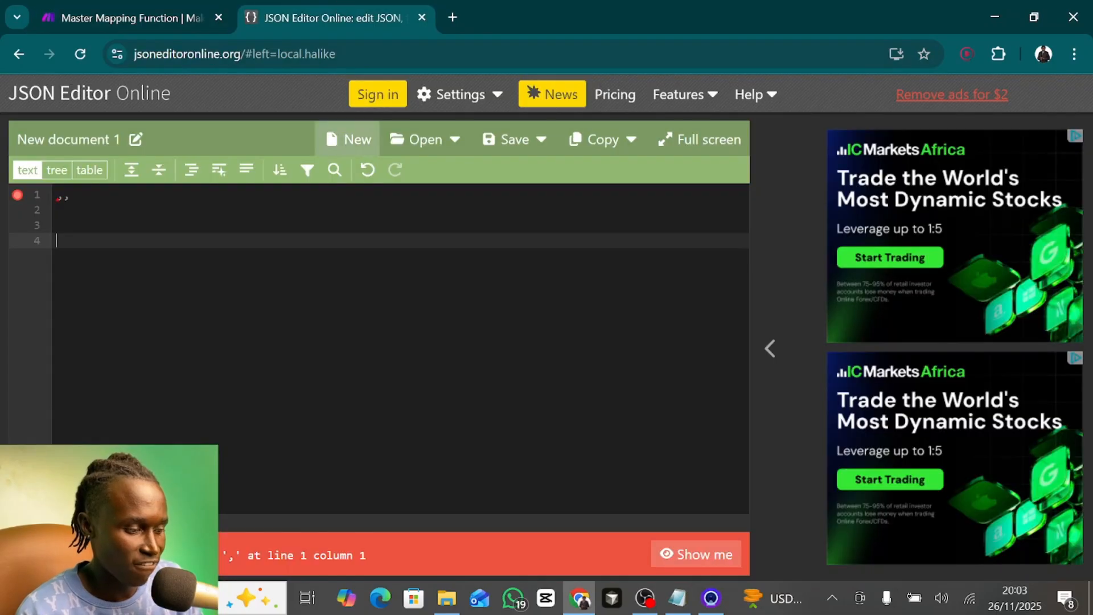
left_click_drag(71, 256, 393, 256)
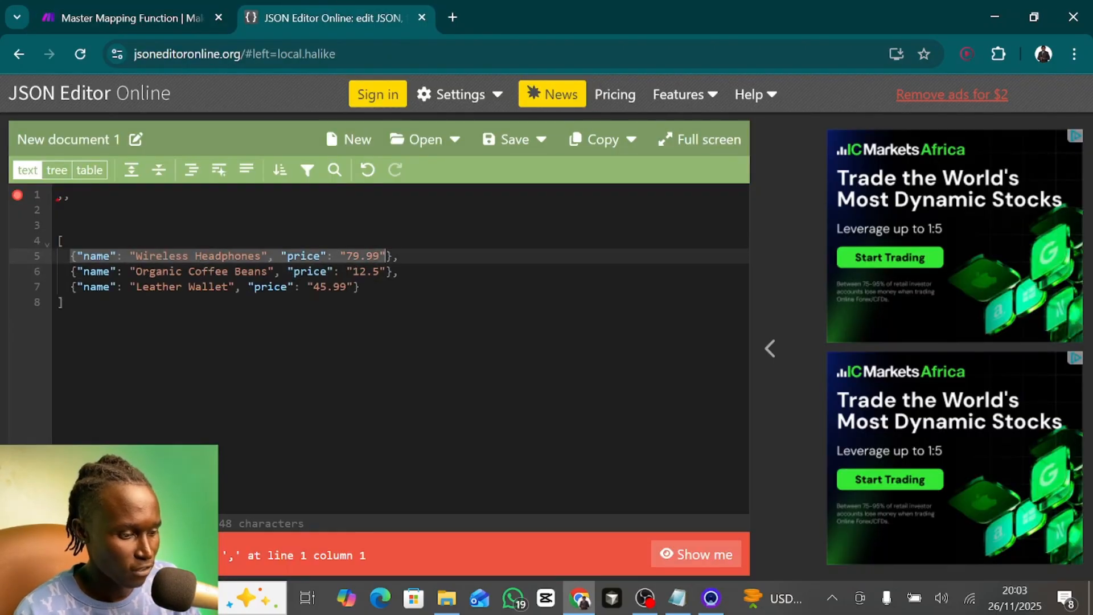
left_click(64, 302)
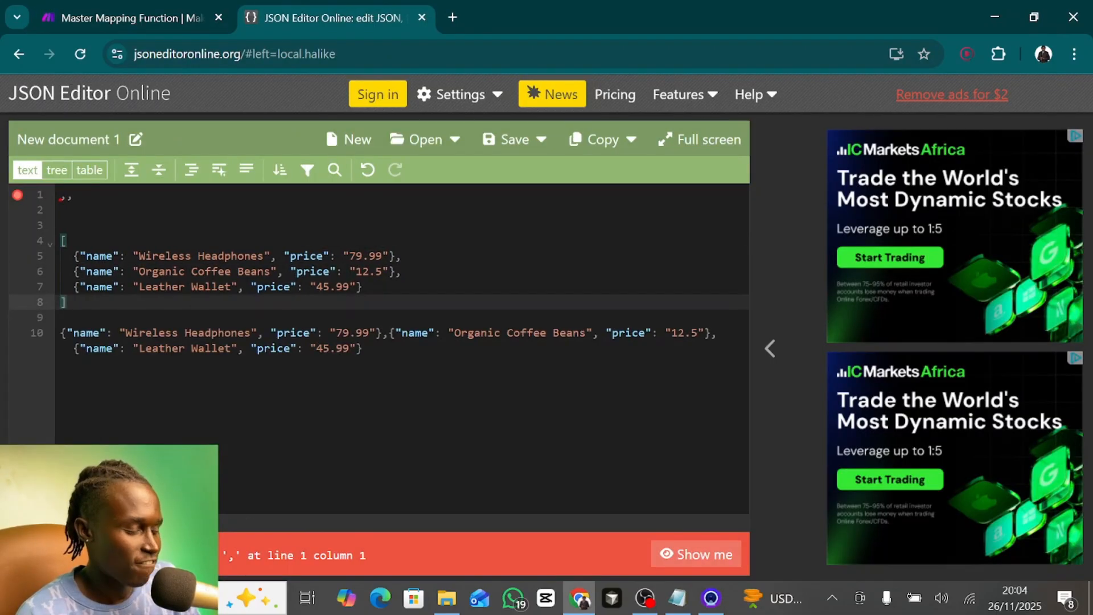
left_click_drag(63, 317, 364, 349)
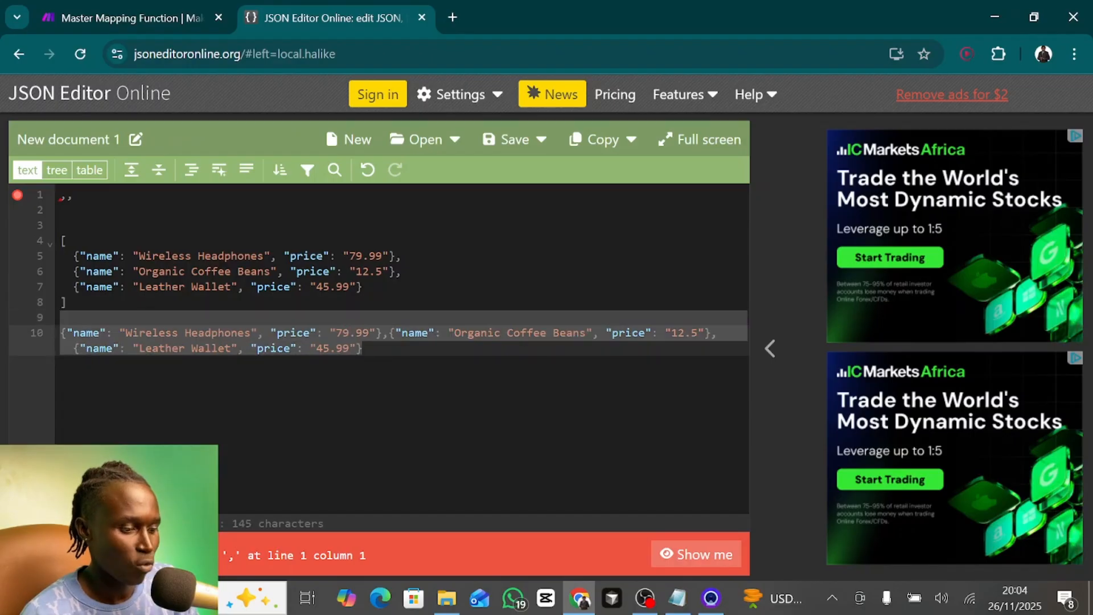
left_click(365, 348)
type(",")
key("BackSpace")
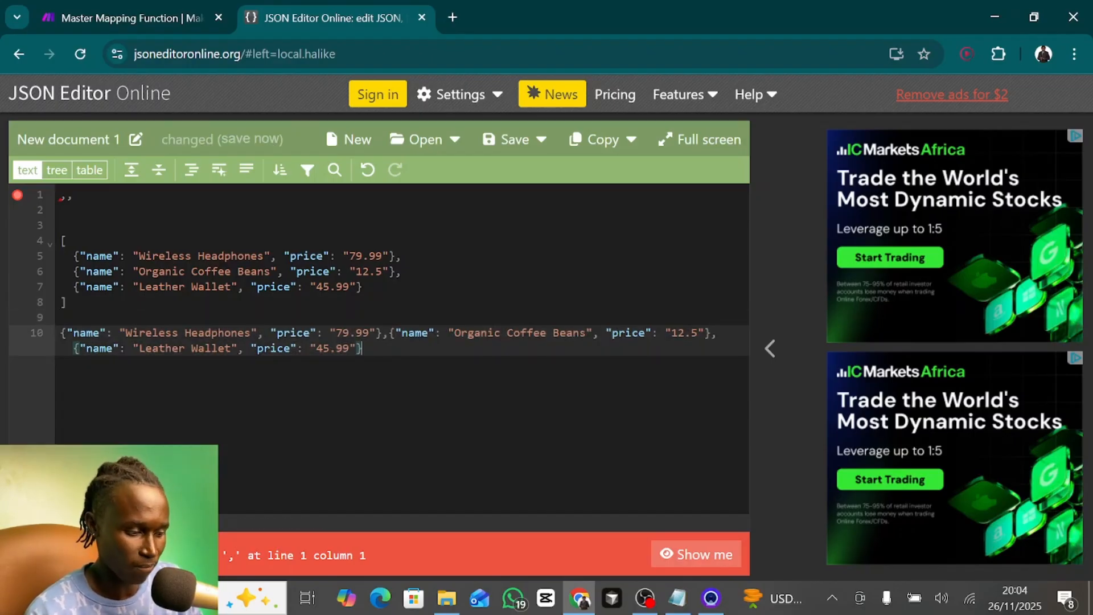
- Move the one-line product objects from the document into JSON 17's JSON string in place of the split expression, then undo the replacement
key("shift+Home")
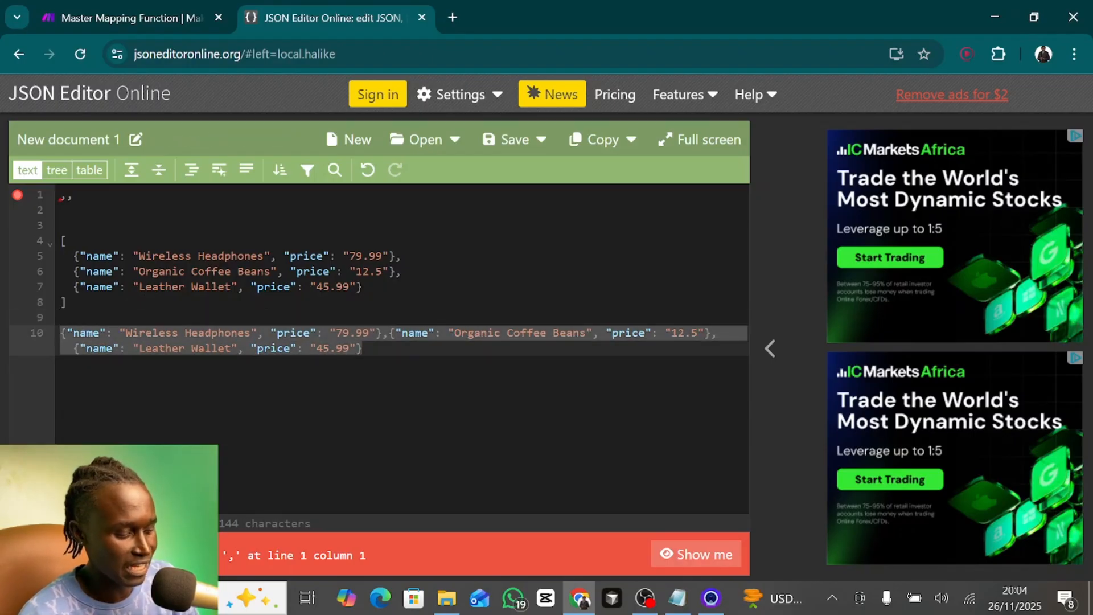
key("ctrl+x")
left_click(79, 17)
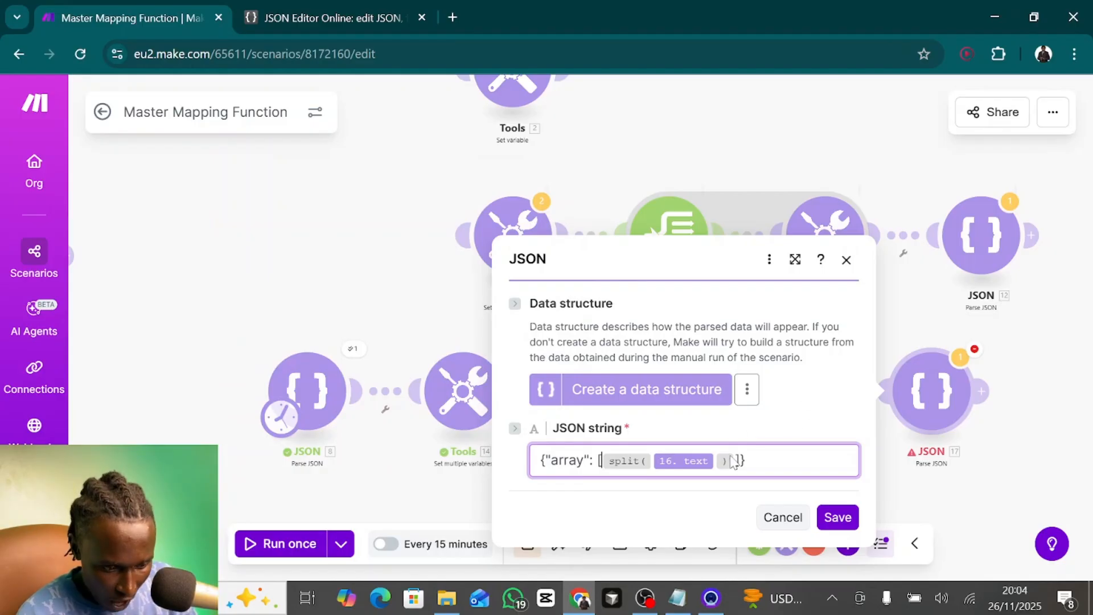
key("shift+Left")
key("shift+Left")
key("shift+Left")
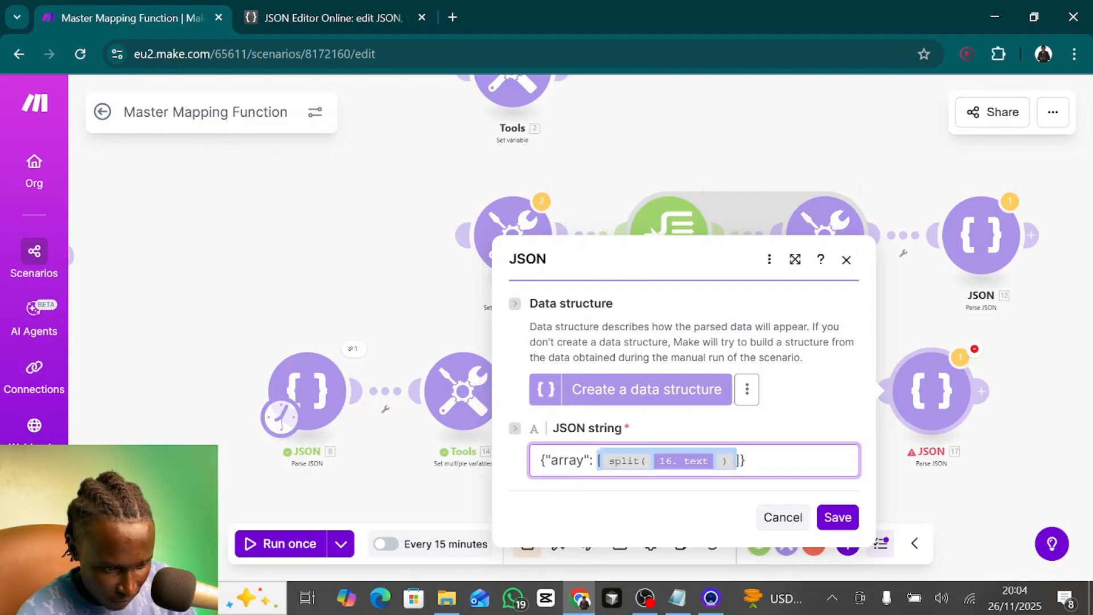
key("ctrl+v")
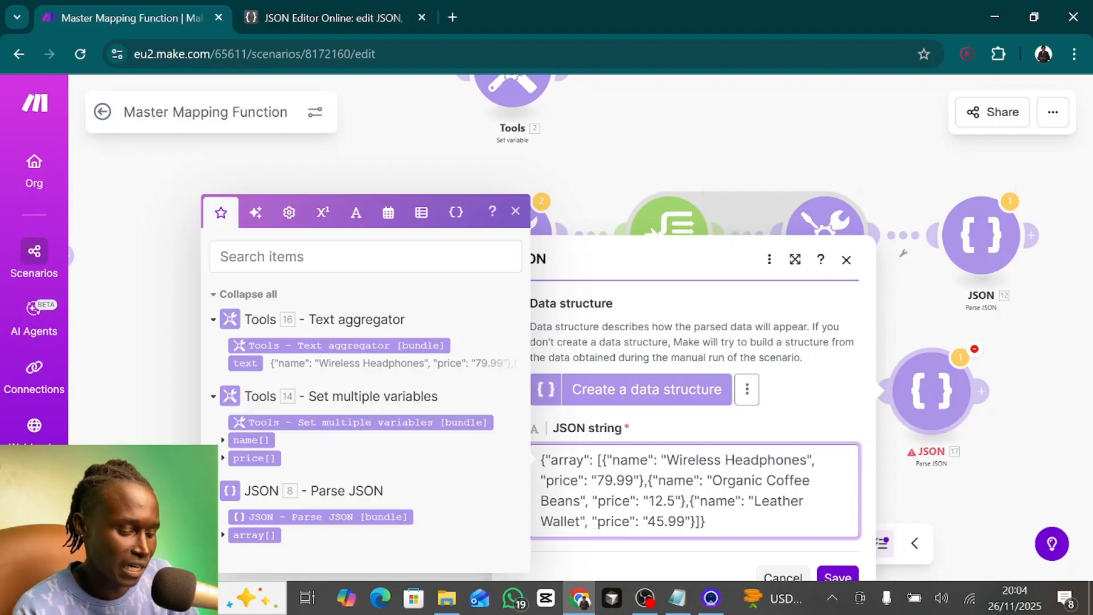
key("ctrl+z")
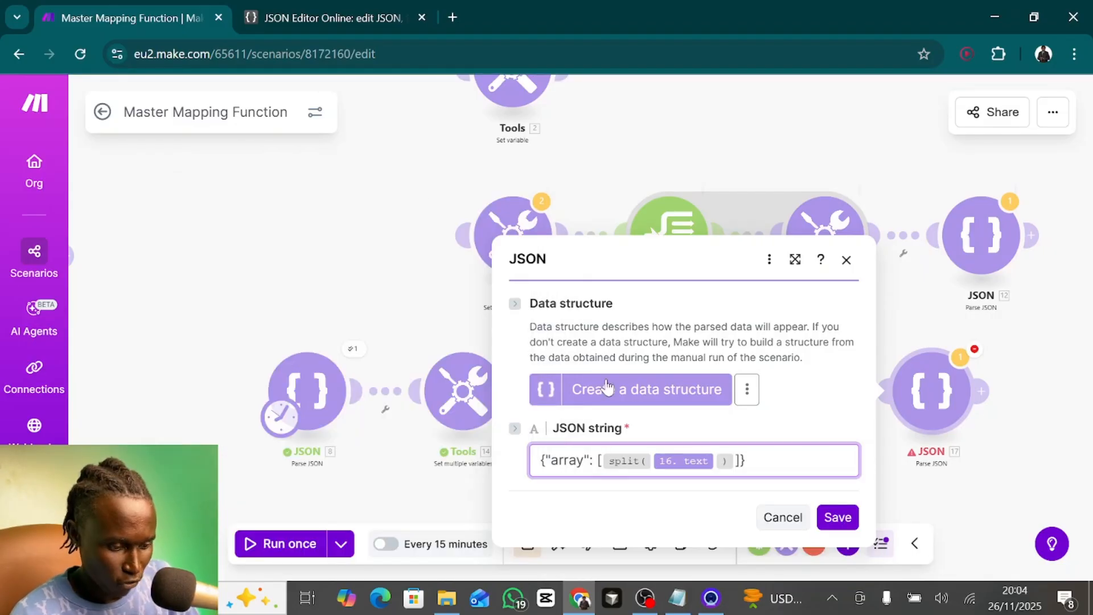
- Wrap the split expression in JSON 17's JSON string in a join function with a comma as its separator
type("joni")
key("BackSpace")
key("BackSpace")
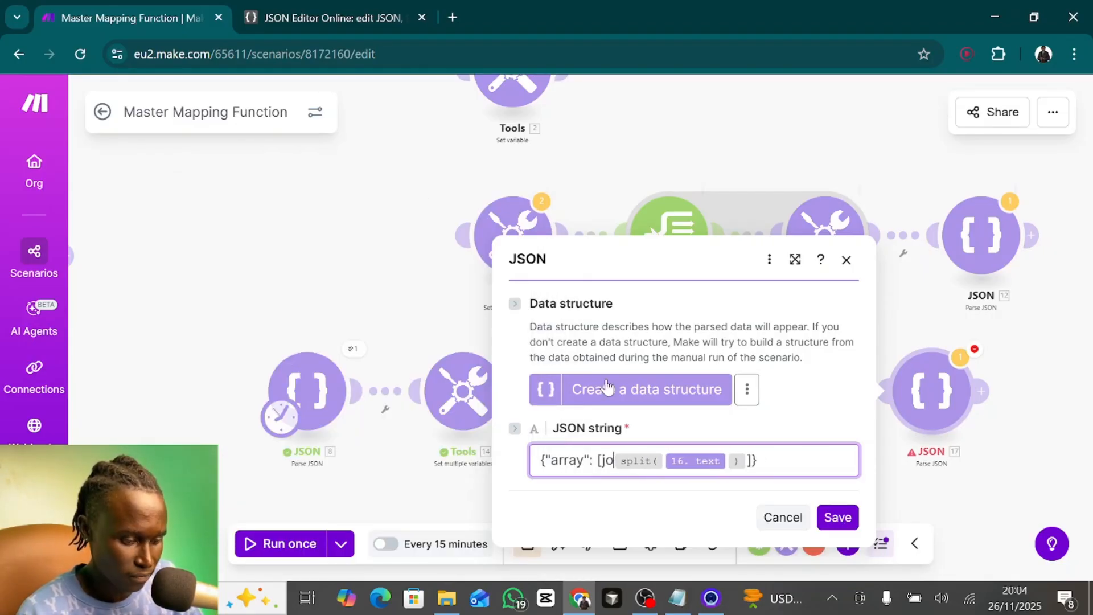
type("in(")
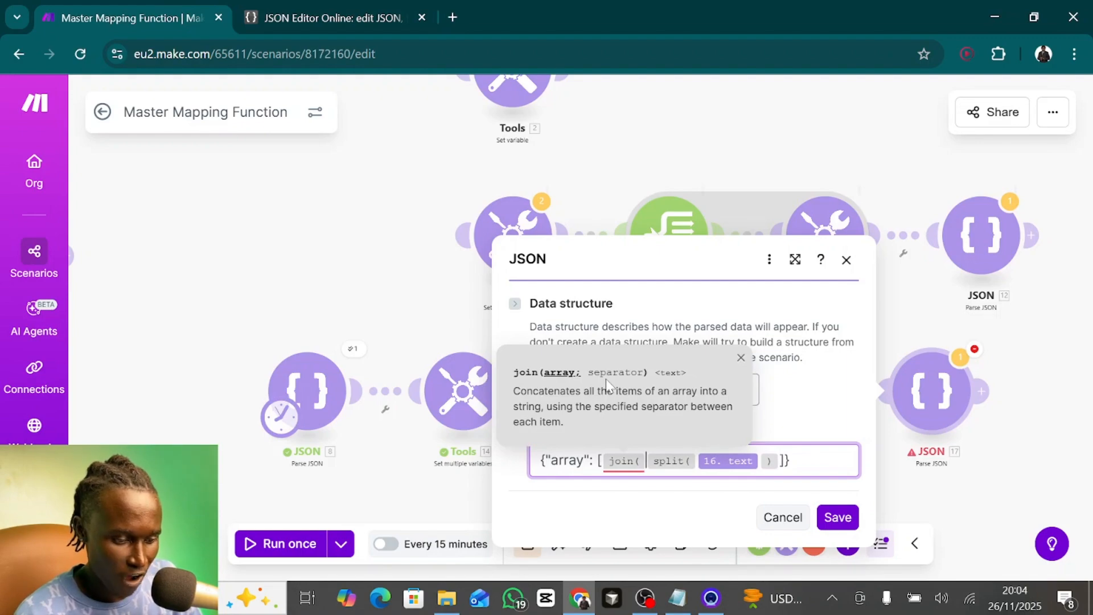
type(")")
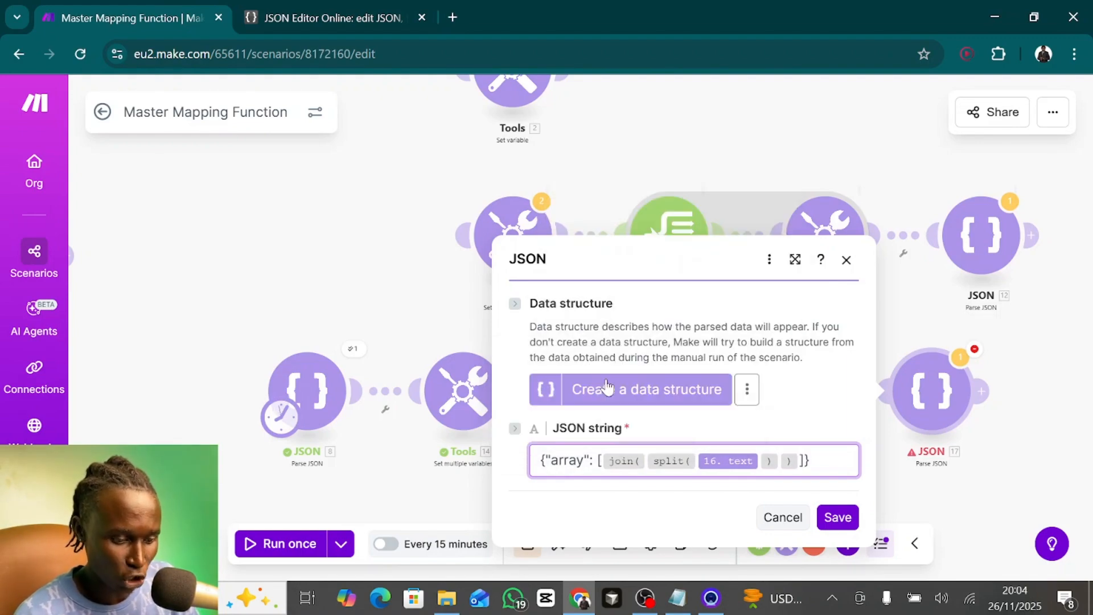
key("Left")
key("Left")
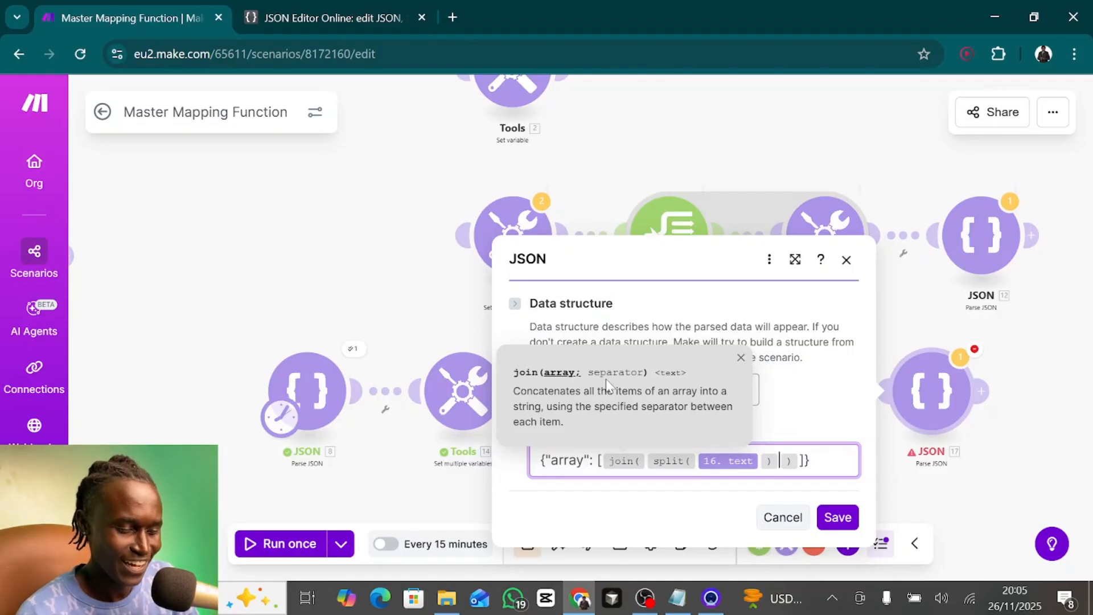
type("; ")
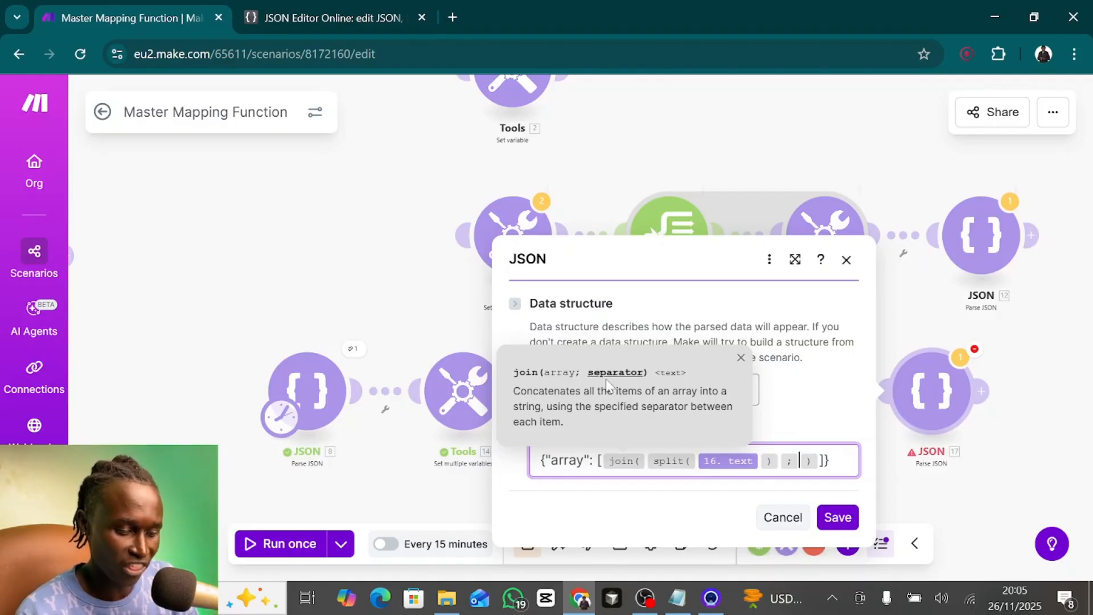
type(",)")
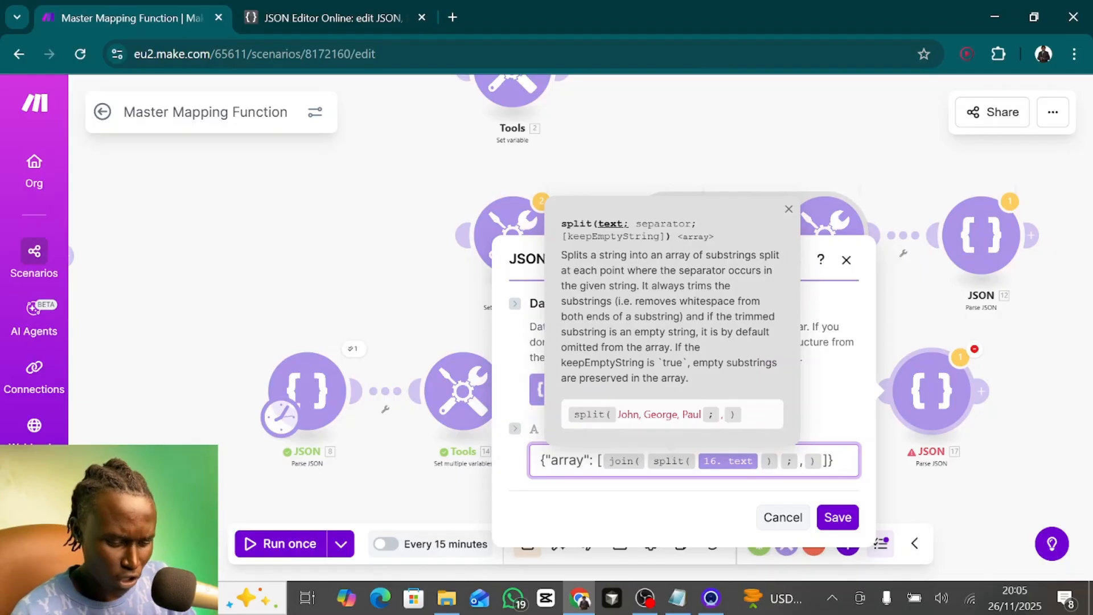
type(";,")
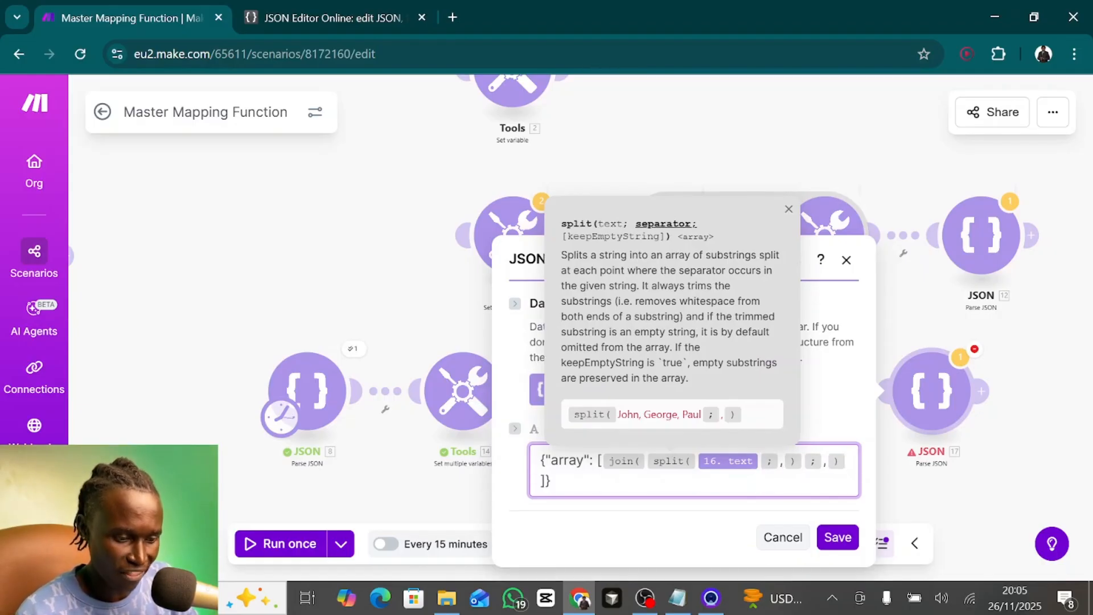
- Give the inner split function on the Text aggregator output a comma separator and save the JSON 17 module
left_click(838, 537)
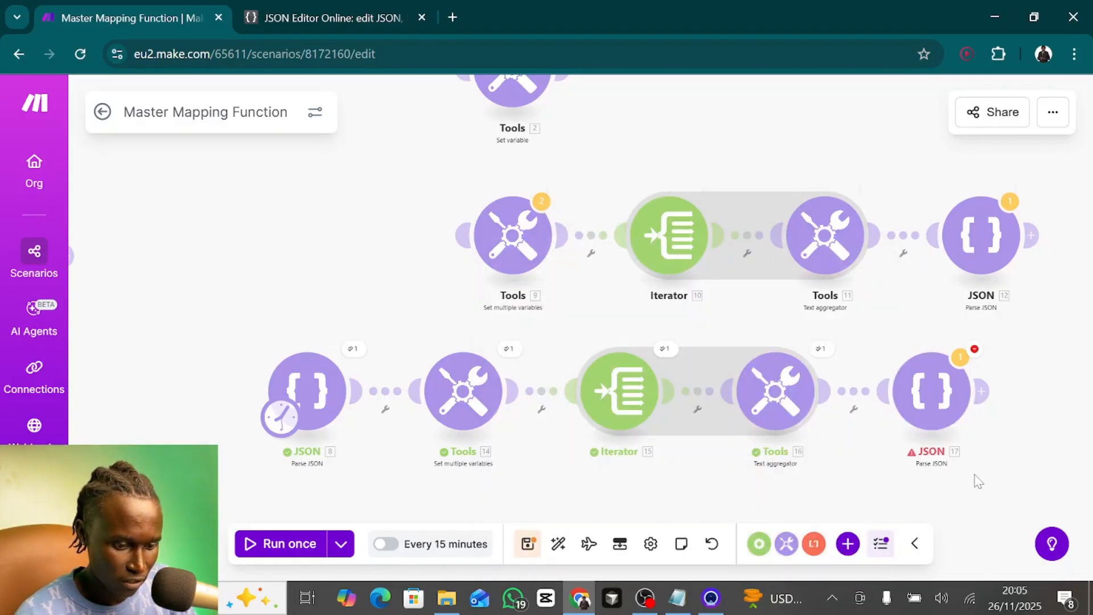
- Run the scenario once and open the run result of JSON 17 at the end of the lowest branch
left_click_drag(975, 476, 928, 327)
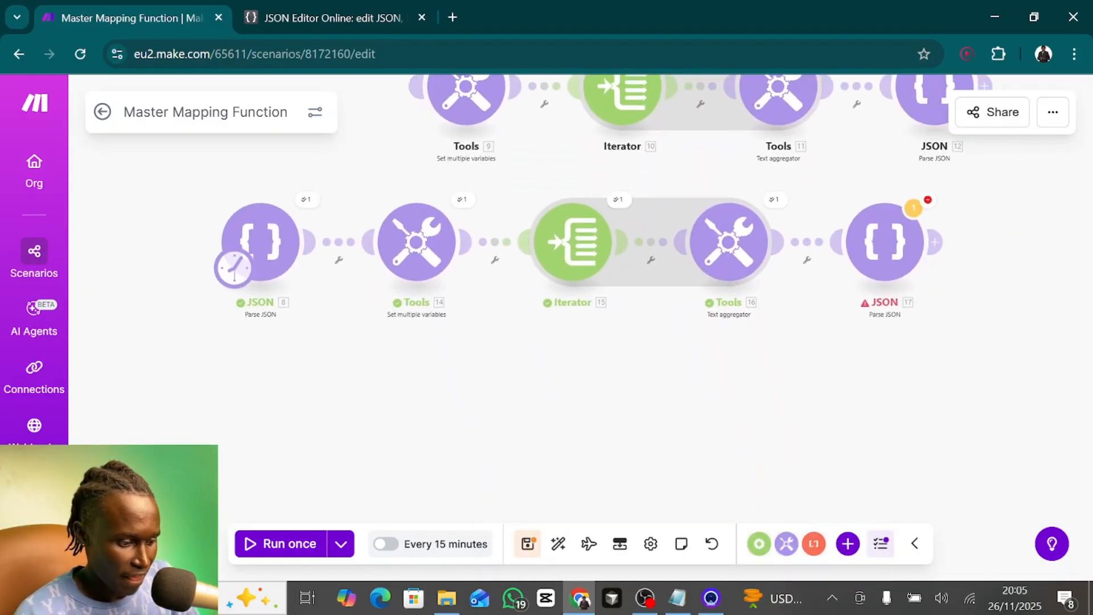
left_click(270, 545)
left_click(649, 405)
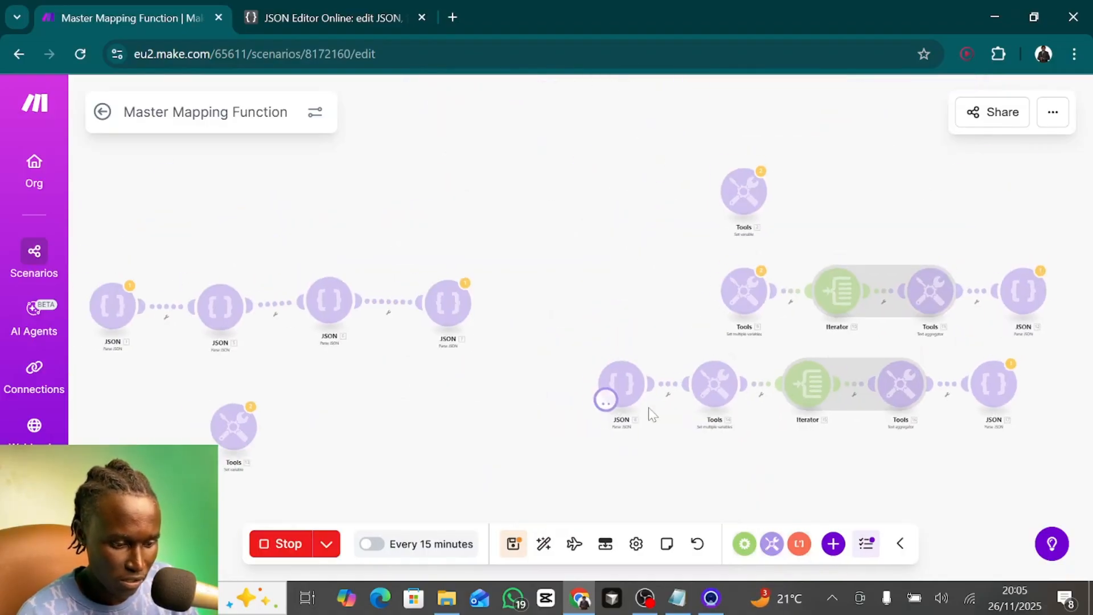
left_click(1019, 368)
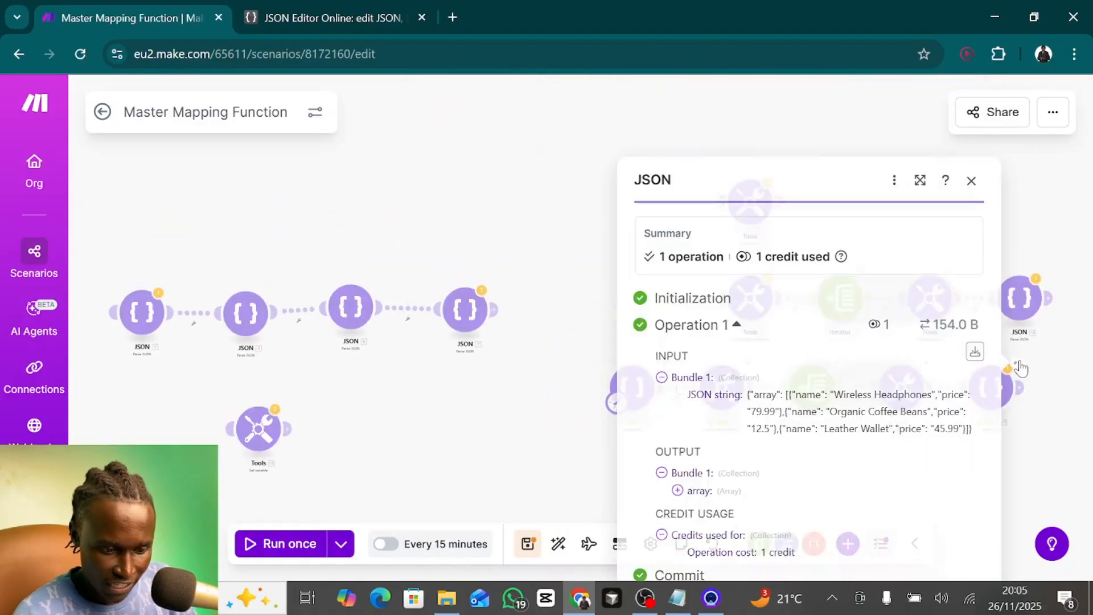
- Expand the output array and its three collections to examine each product's name and price
left_click(677, 491)
left_click(693, 459)
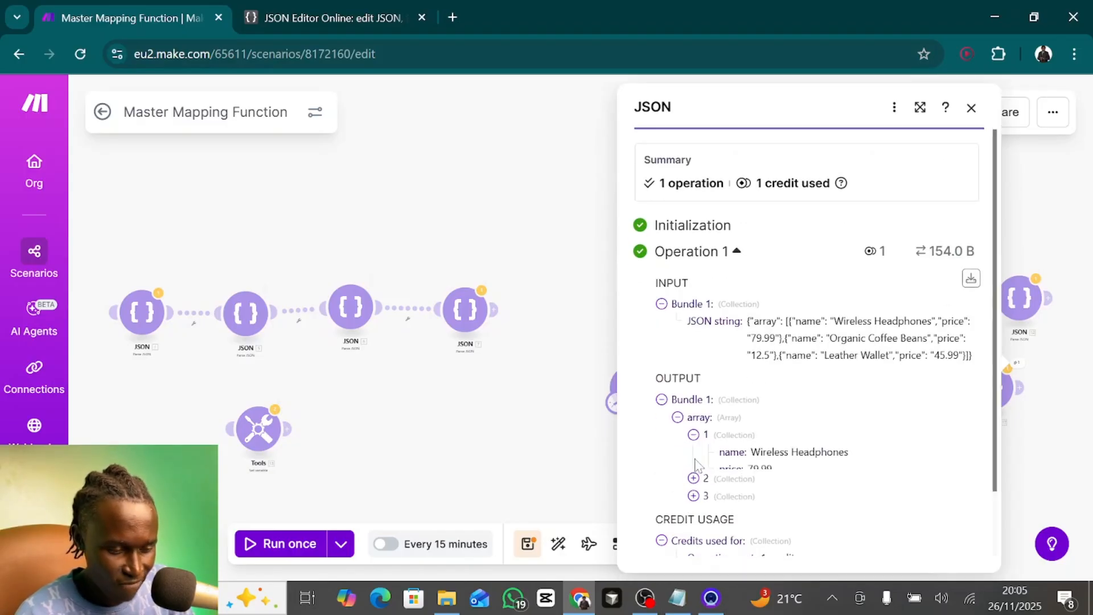
scroll(704, 472, "down", 2)
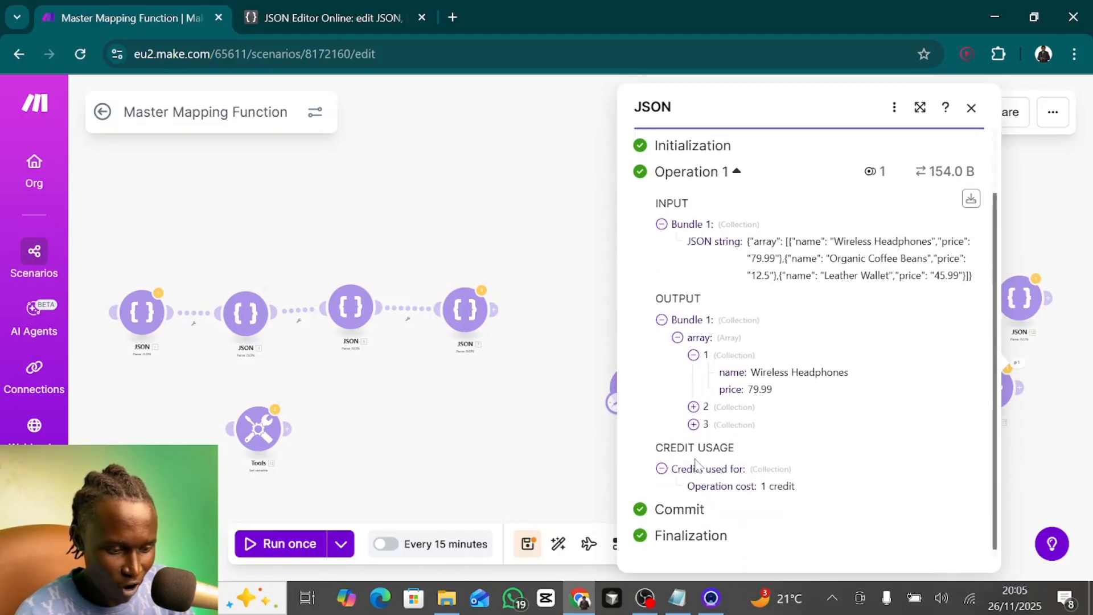
left_click(693, 403)
left_click(693, 421)
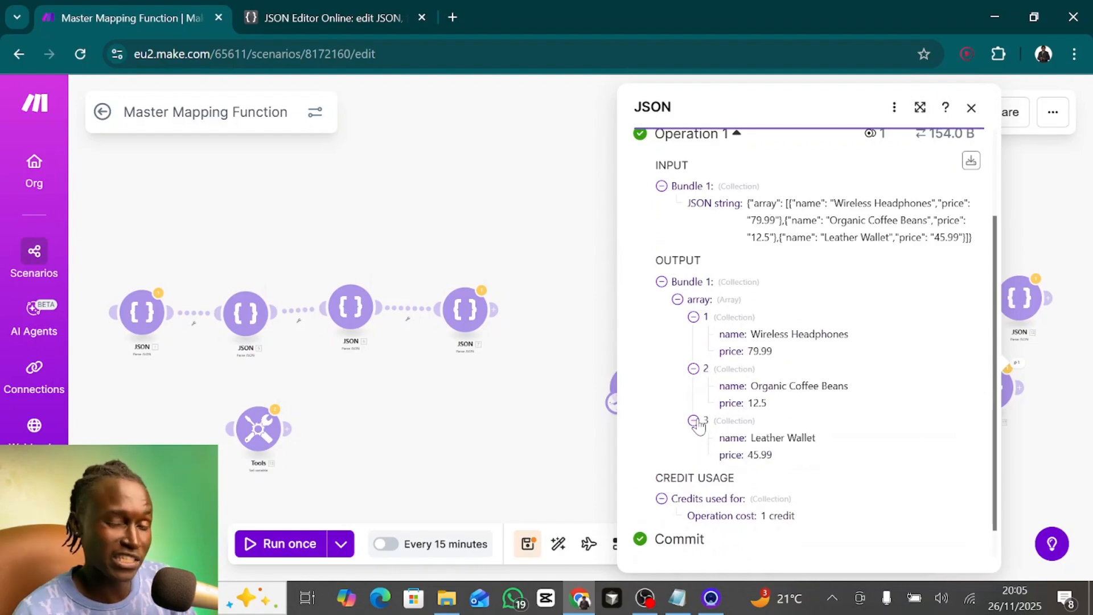